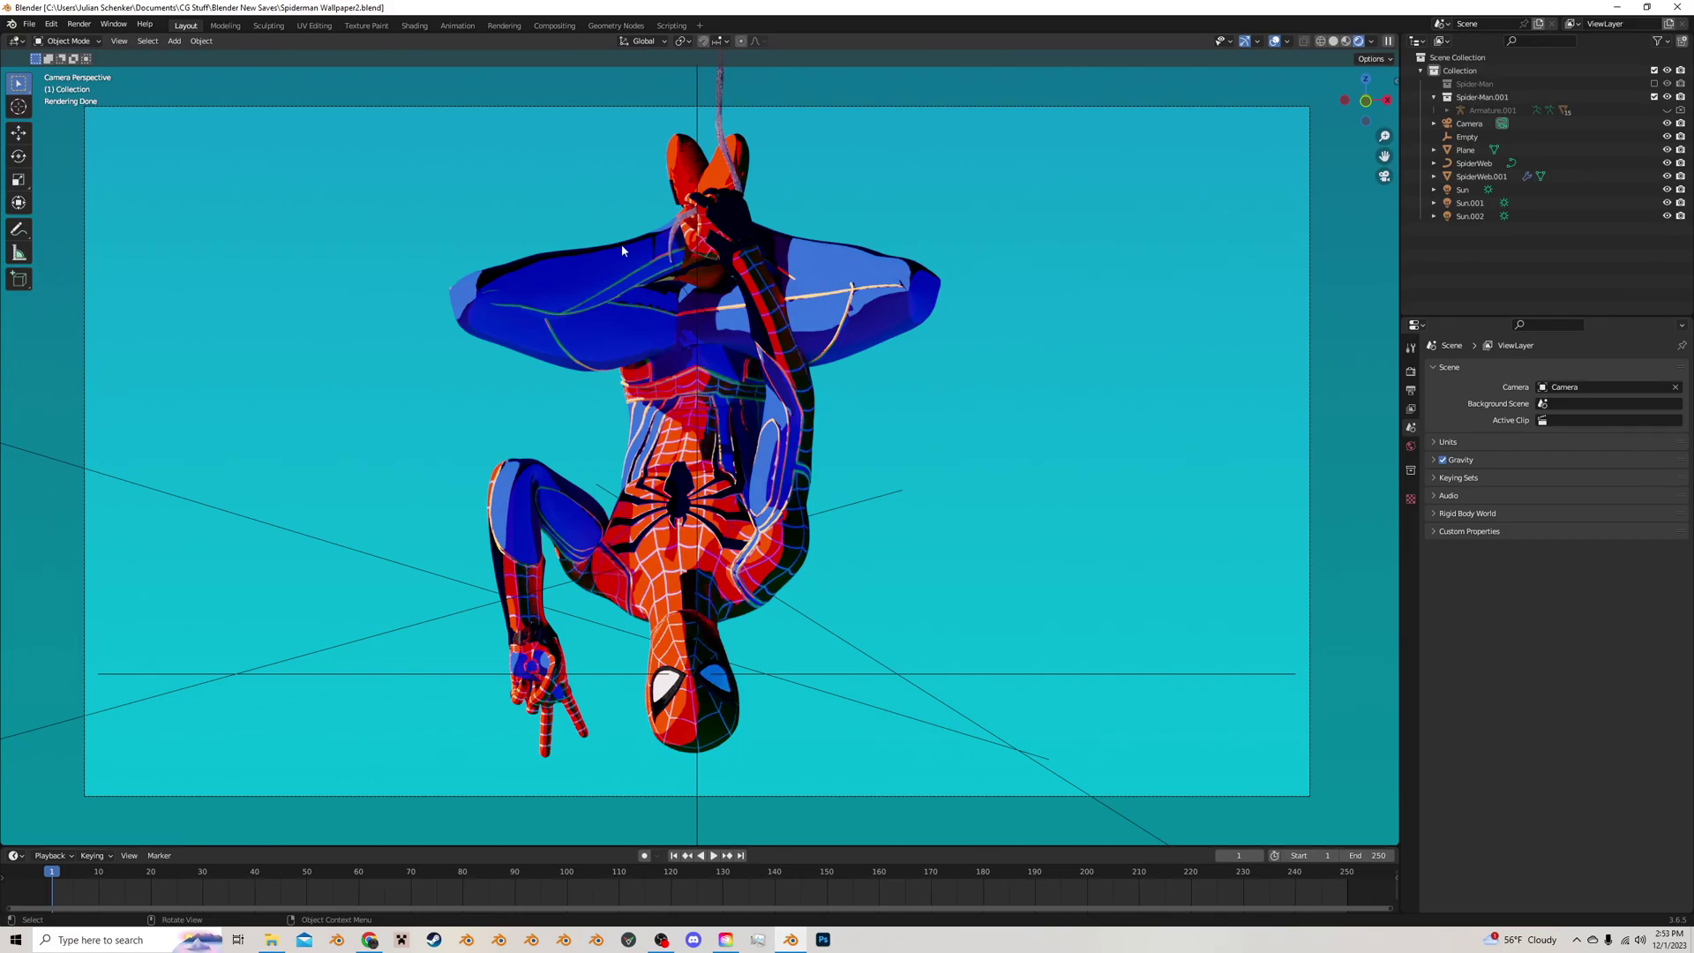
# Switch to the Shading workspace, select the character's torso mesh and examine the node setup of its Chest material
pyautogui.click(414, 25)
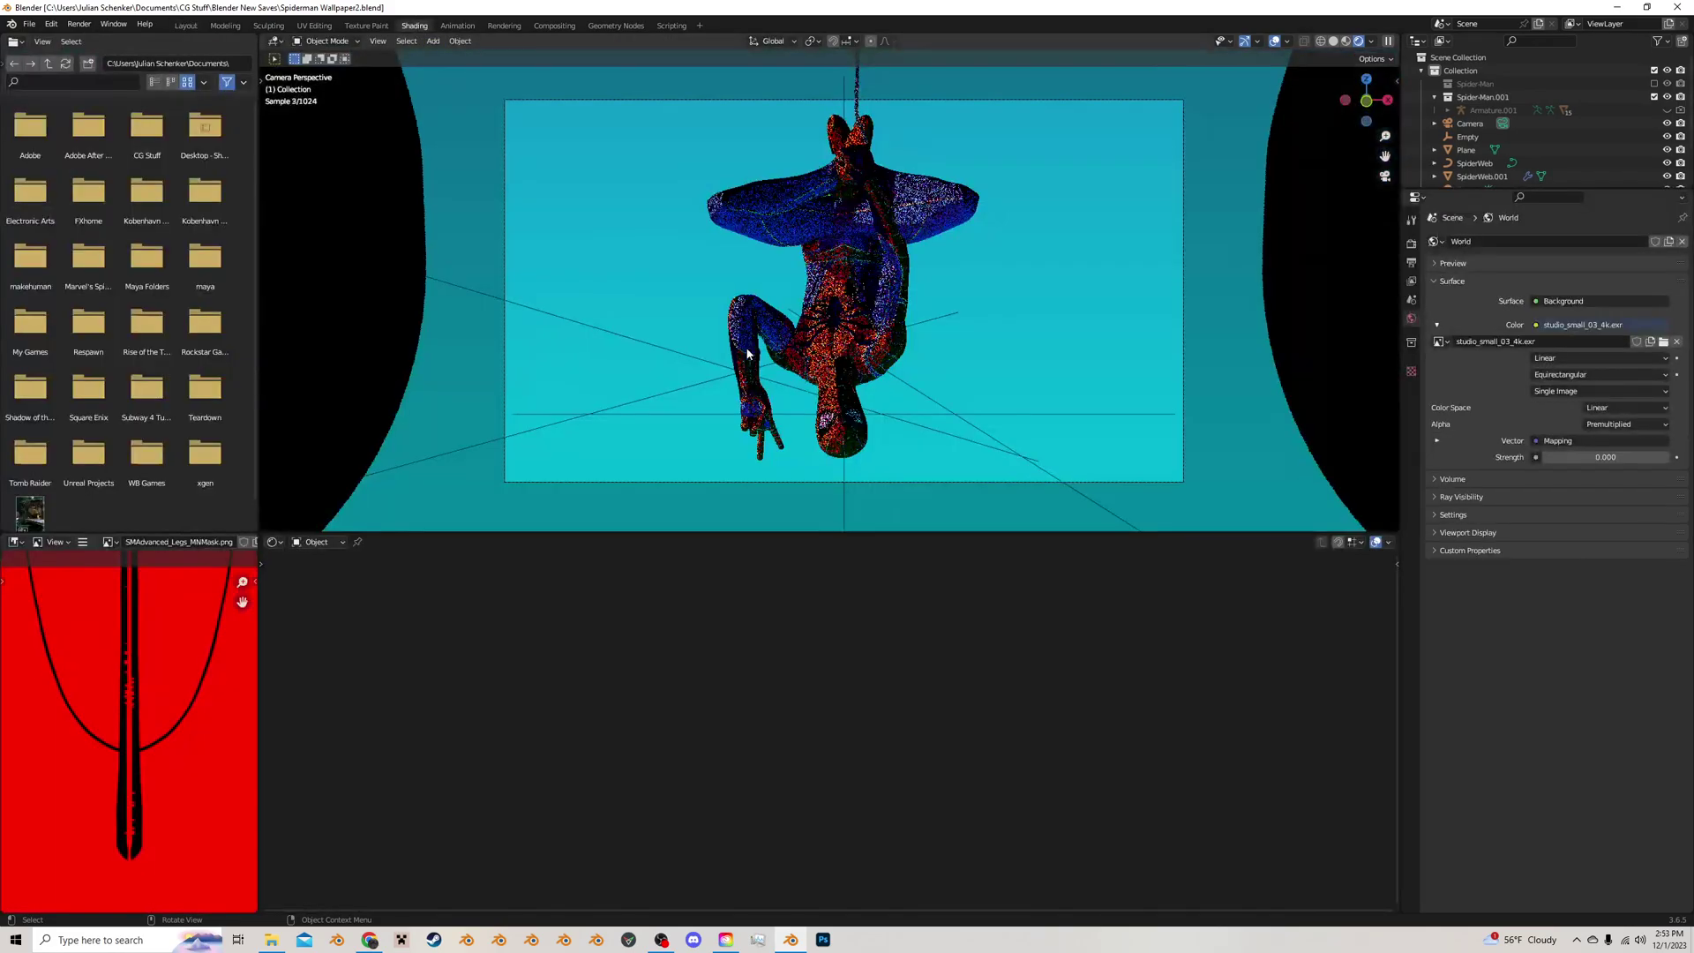
pyautogui.click(867, 349)
pyautogui.scroll(-1, 828, 737)
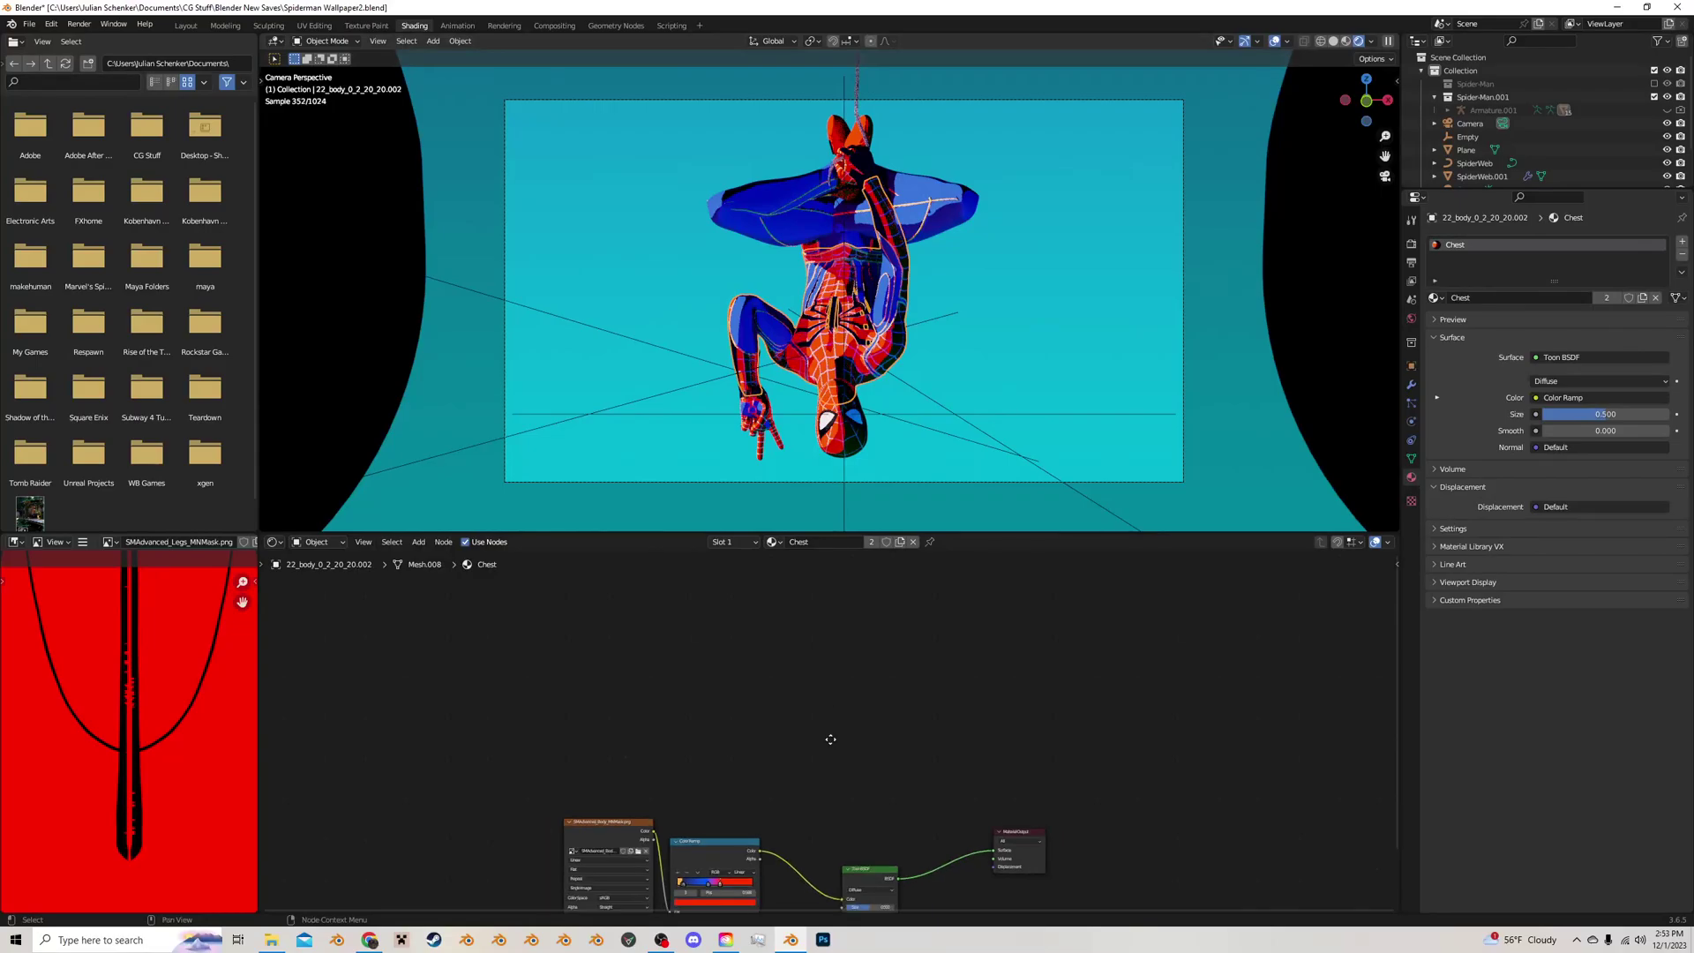
pyautogui.moveTo(829, 798); pyautogui.dragTo(800, 643, button='middle')
pyautogui.scroll(8, 805, 671)
pyautogui.scroll(3, 810, 701)
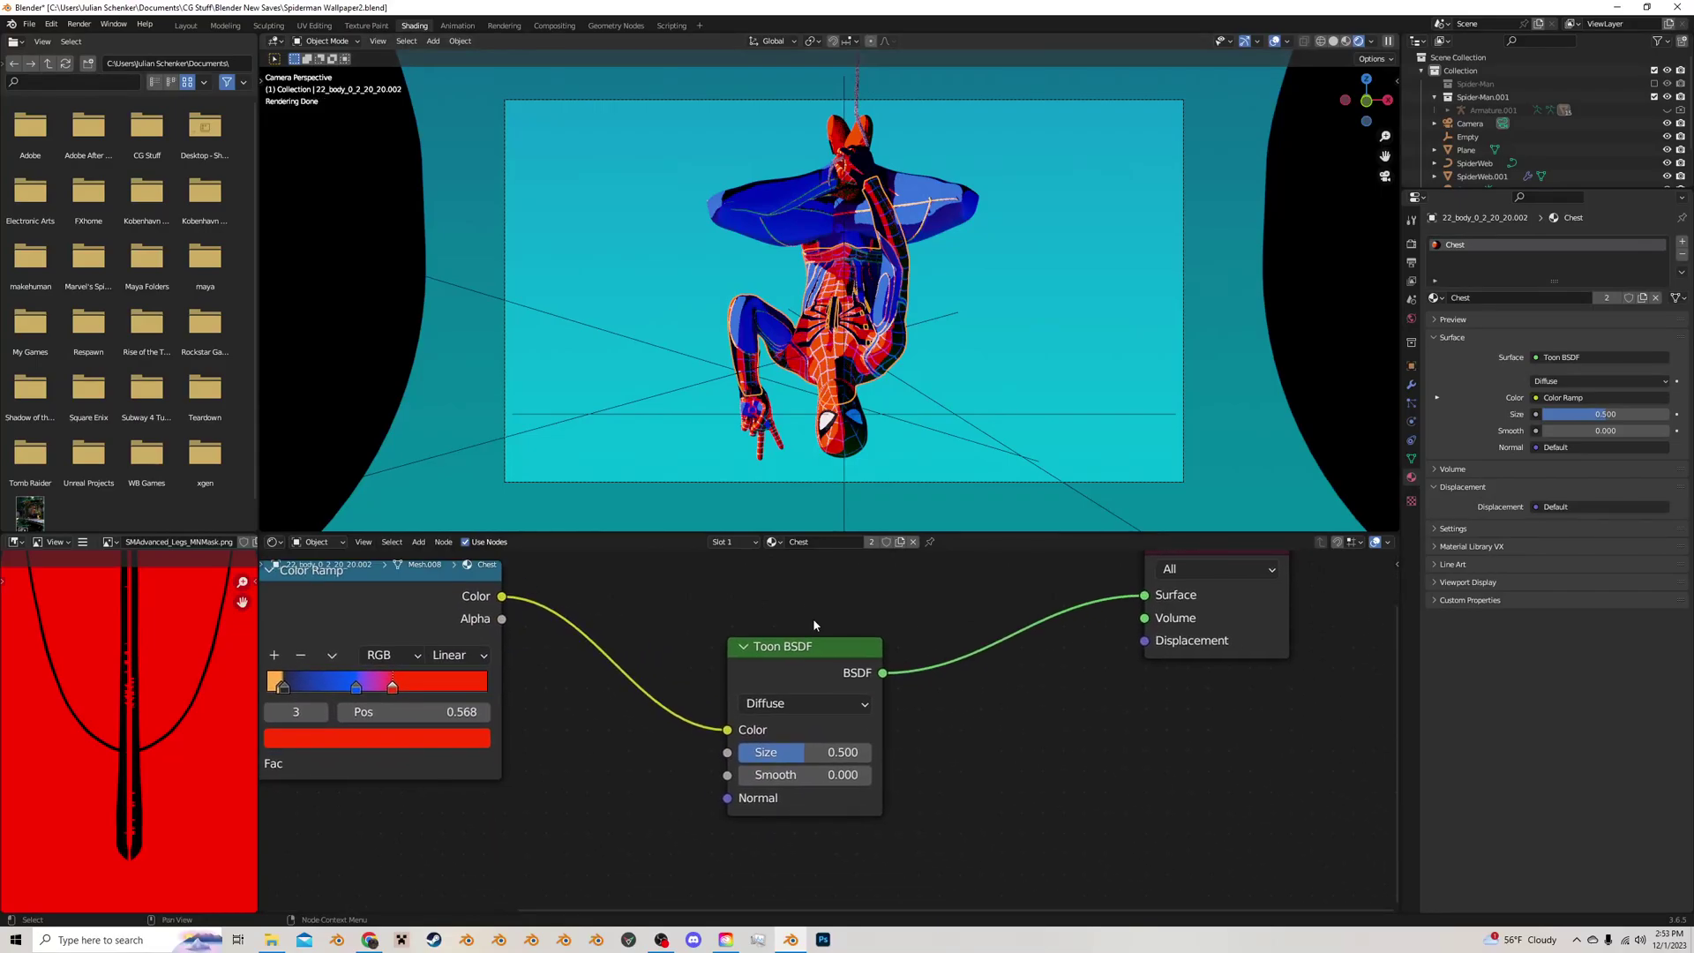
pyautogui.moveTo(812, 658); pyautogui.dragTo(796, 620)
pyautogui.scroll(-4, 786, 632)
pyautogui.moveTo(699, 636); pyautogui.dragTo(813, 690, button='middle')
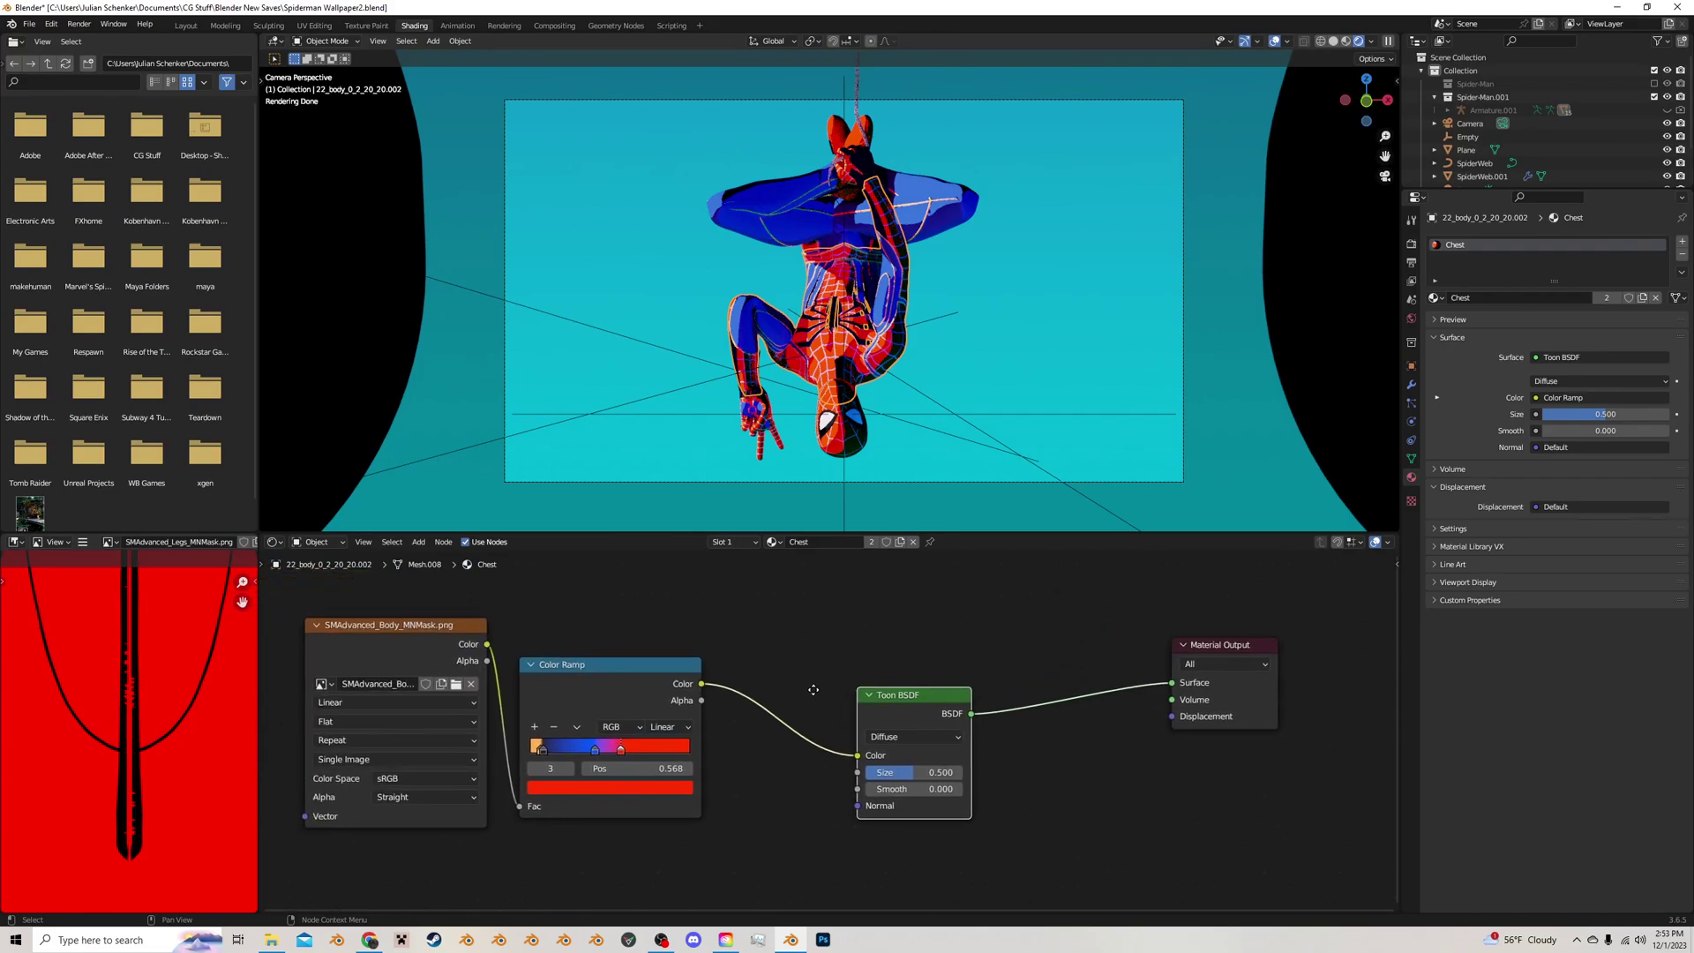
# Preview the SMAdvanced_Body_MNMask.png texture and the Color Ramp directly on the model, restoring the Toon BSDF as the Chest material's output
pyautogui.click(445, 644)
pyautogui.keyDown('ctrl'); pyautogui.keyDown('shift'); pyautogui.click(445, 643); pyautogui.keyUp('shift'); pyautogui.keyUp('ctrl')
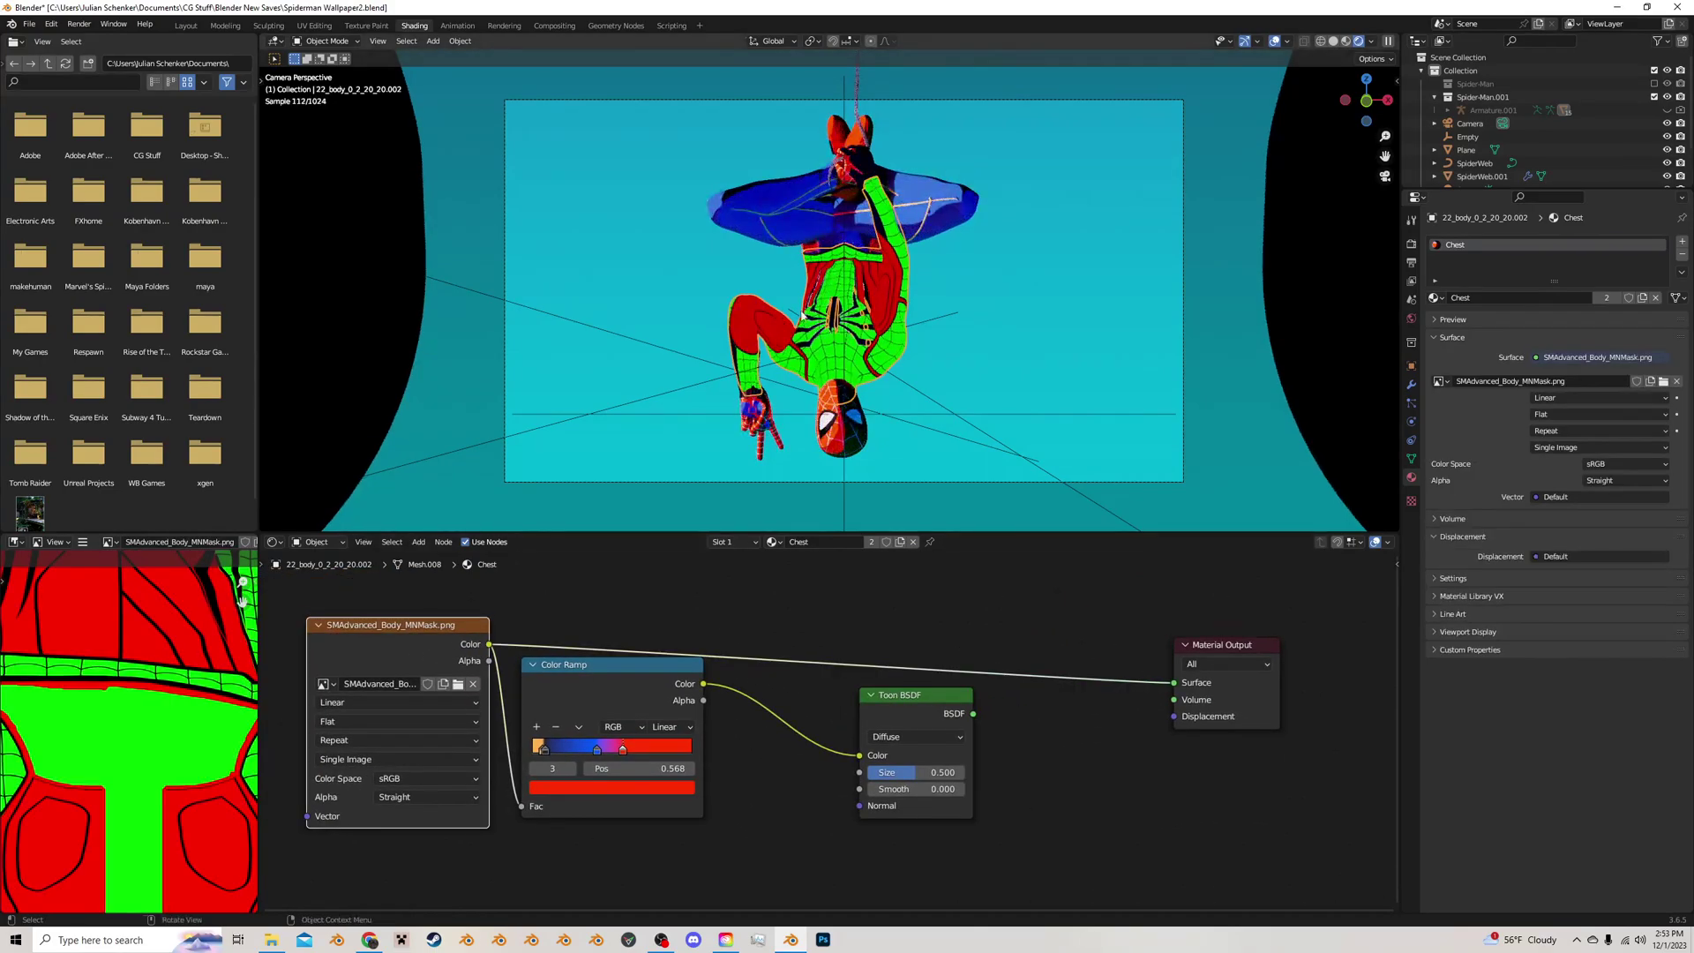
pyautogui.keyDown('ctrl'); pyautogui.keyDown('shift'); pyautogui.click(659, 665); pyautogui.keyUp('shift'); pyautogui.keyUp('ctrl')
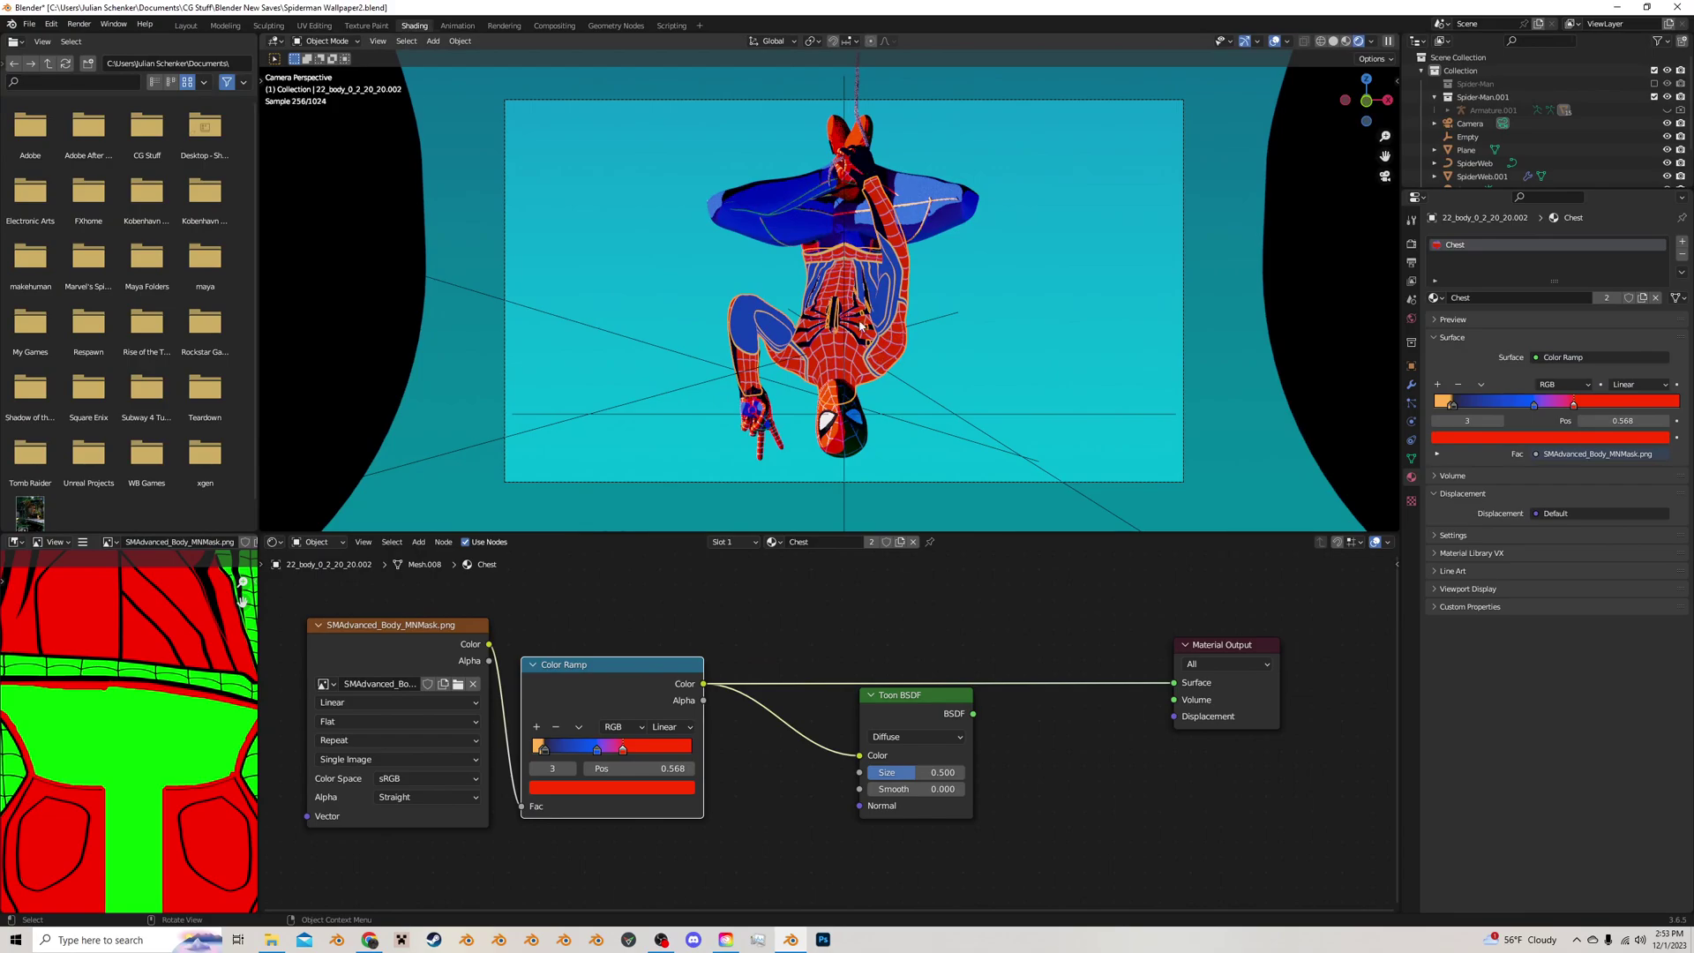
pyautogui.scroll(4, 620, 680)
pyautogui.scroll(5, 941, 325)
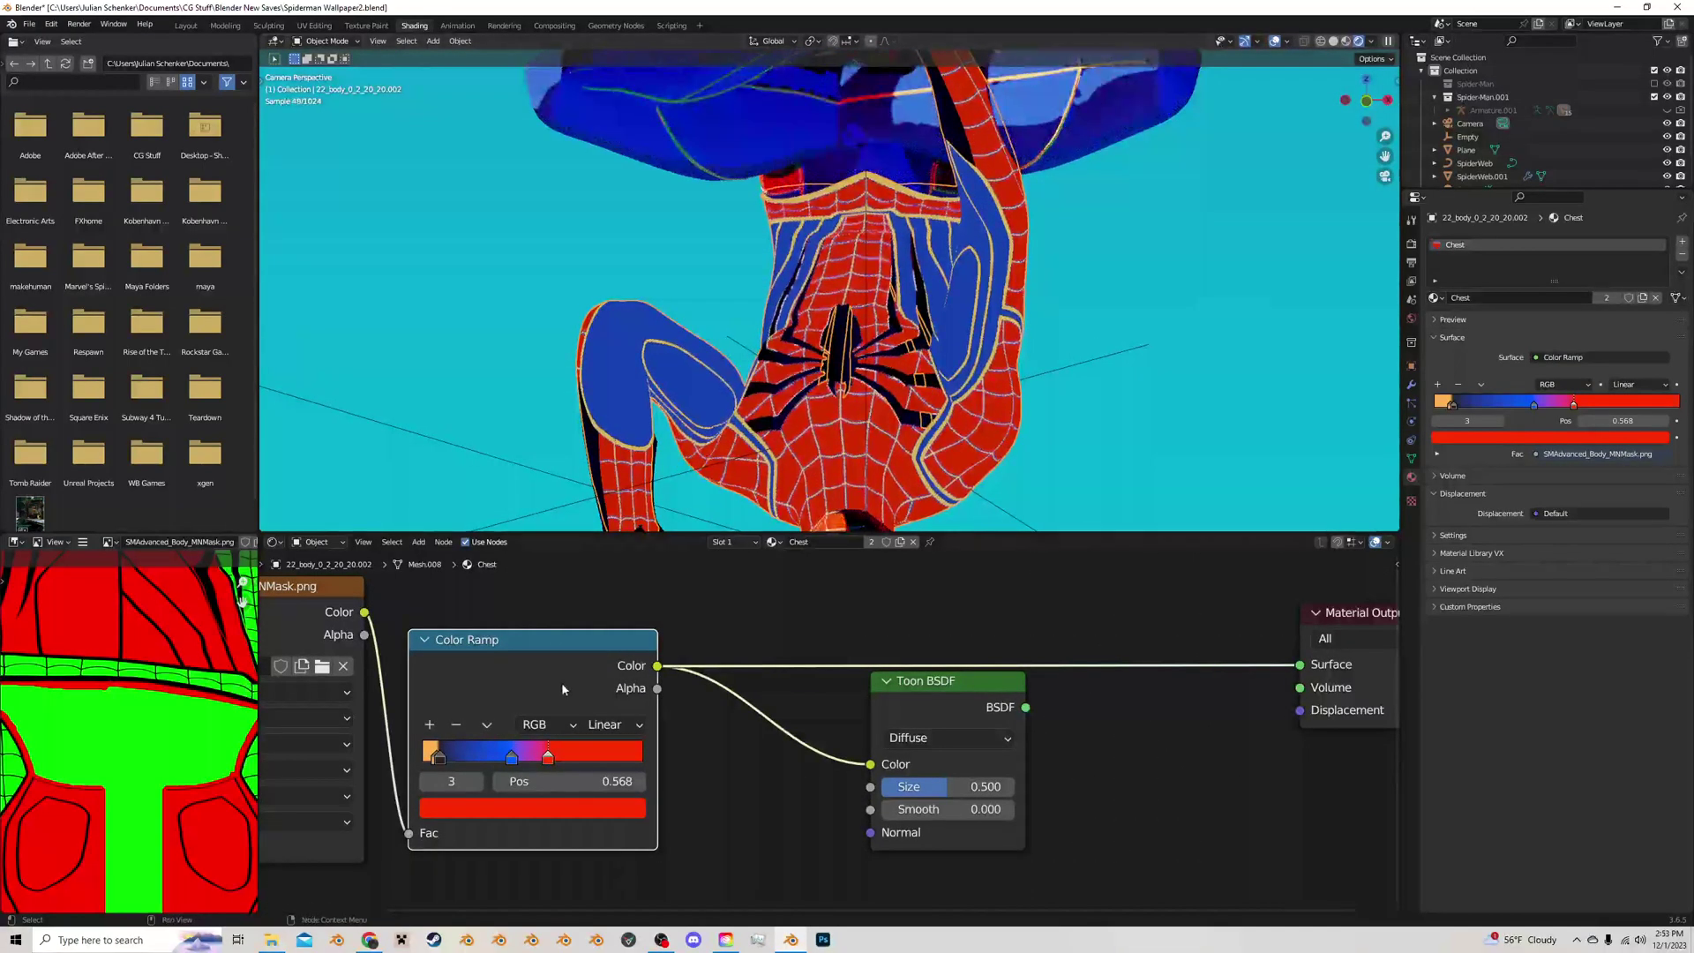
pyautogui.scroll(2, 760, 655)
pyautogui.scroll(-5, 666, 693)
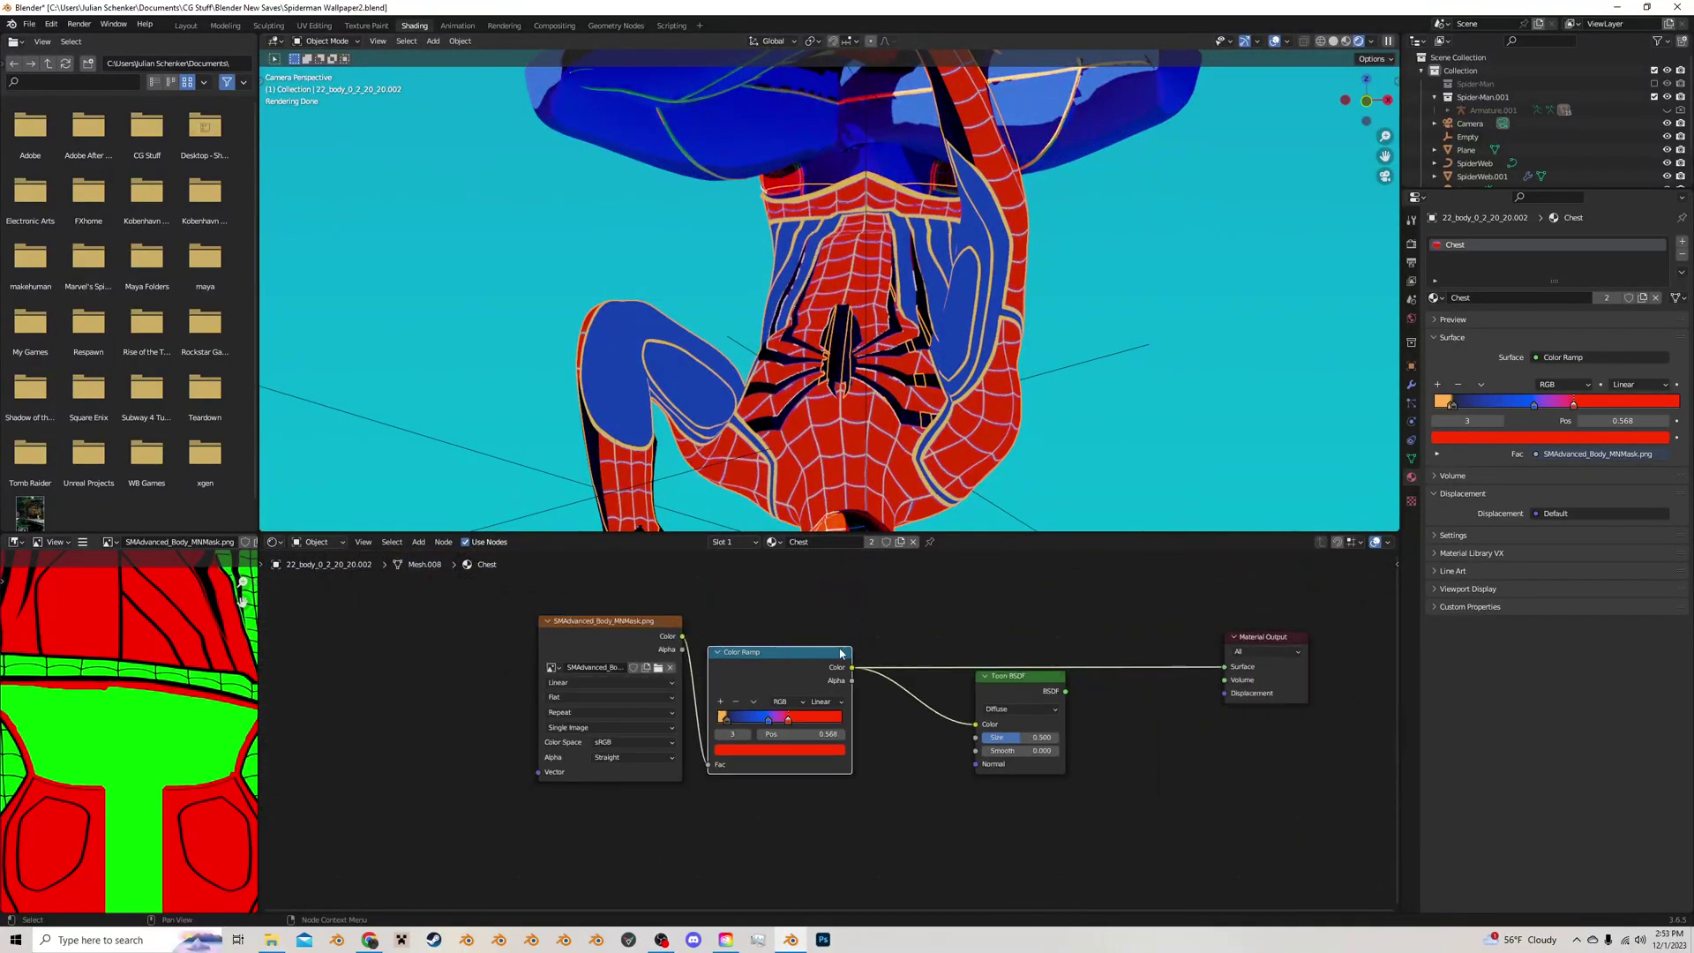
pyautogui.keyDown('ctrl'); pyautogui.keyDown('shift'); pyautogui.click(899, 660); pyautogui.keyUp('shift'); pyautogui.keyUp('ctrl')
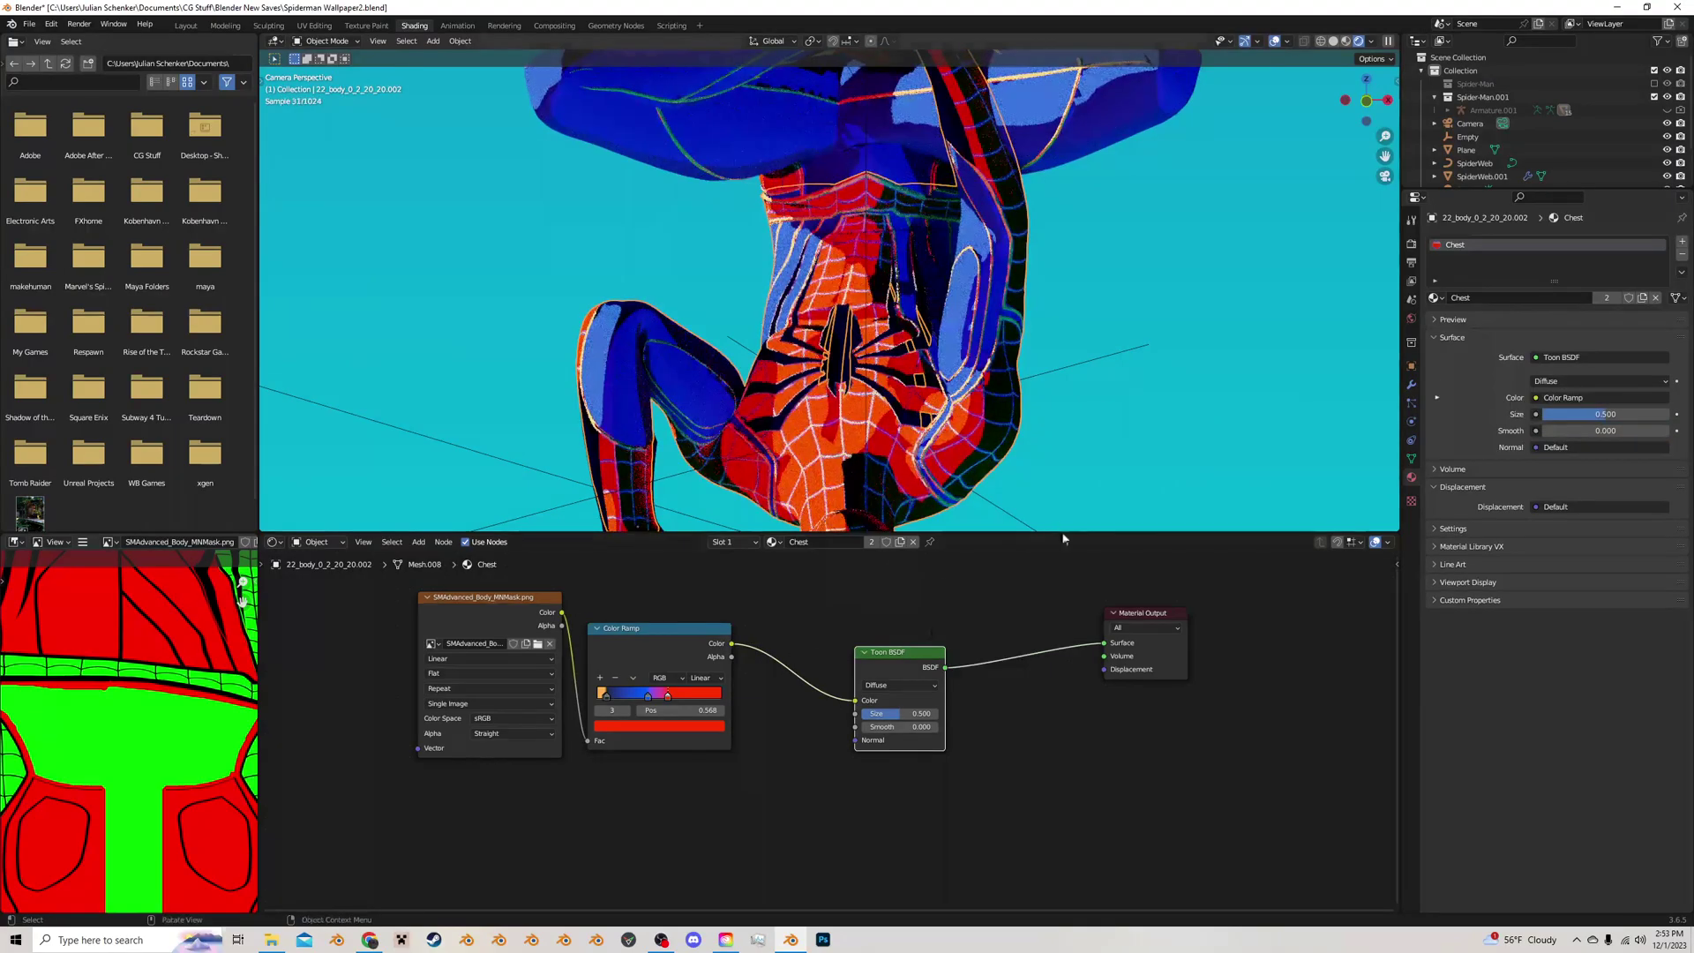
pyautogui.scroll(-2, 942, 370)
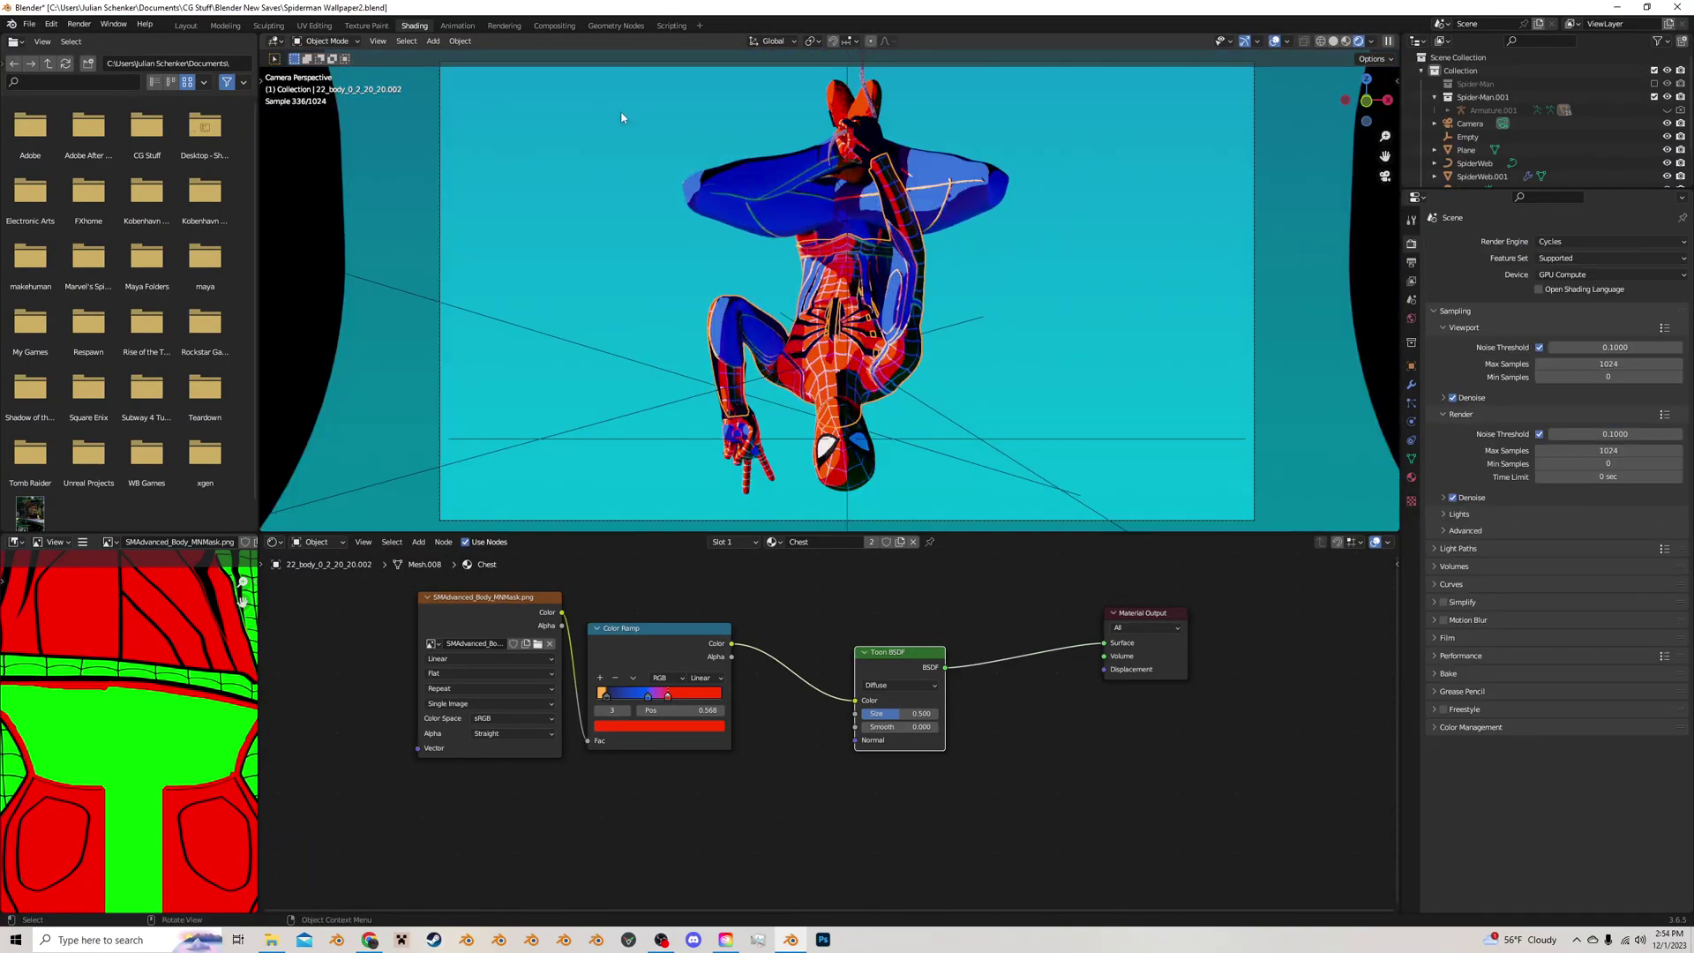
# Return to the Layout workspace and inspect the light settings of Sun.001, Sun.002 and Sun around the character
pyautogui.click(198, 27)
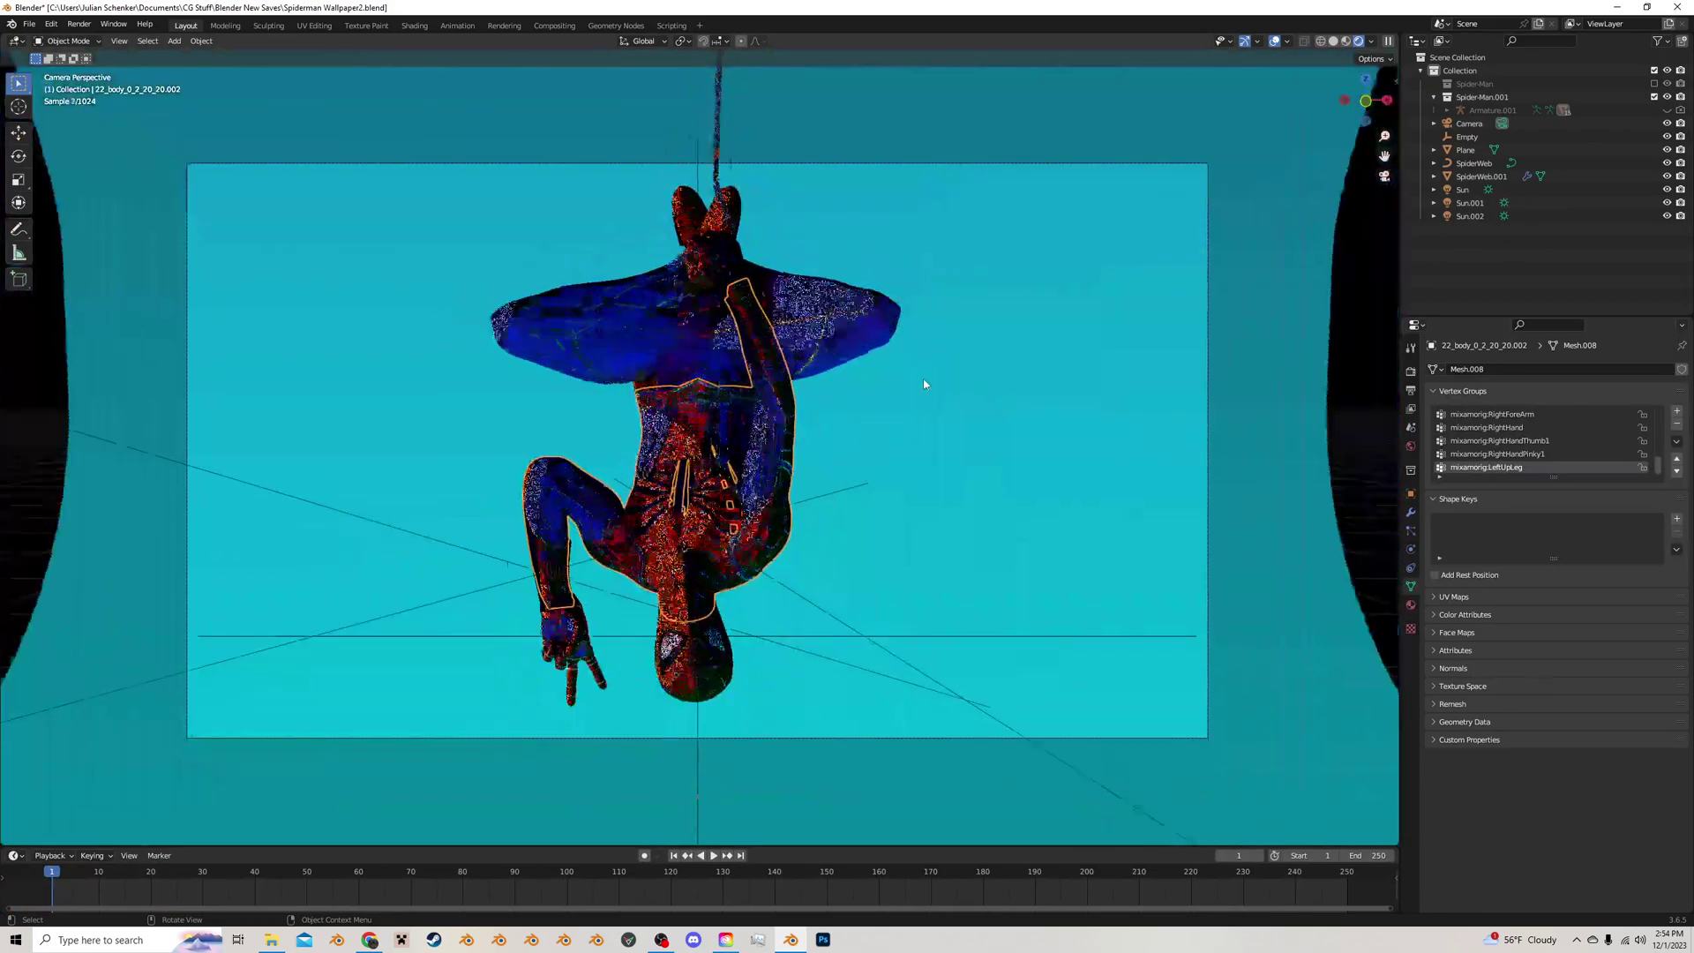
pyautogui.moveTo(925, 383); pyautogui.dragTo(779, 541, button='middle')
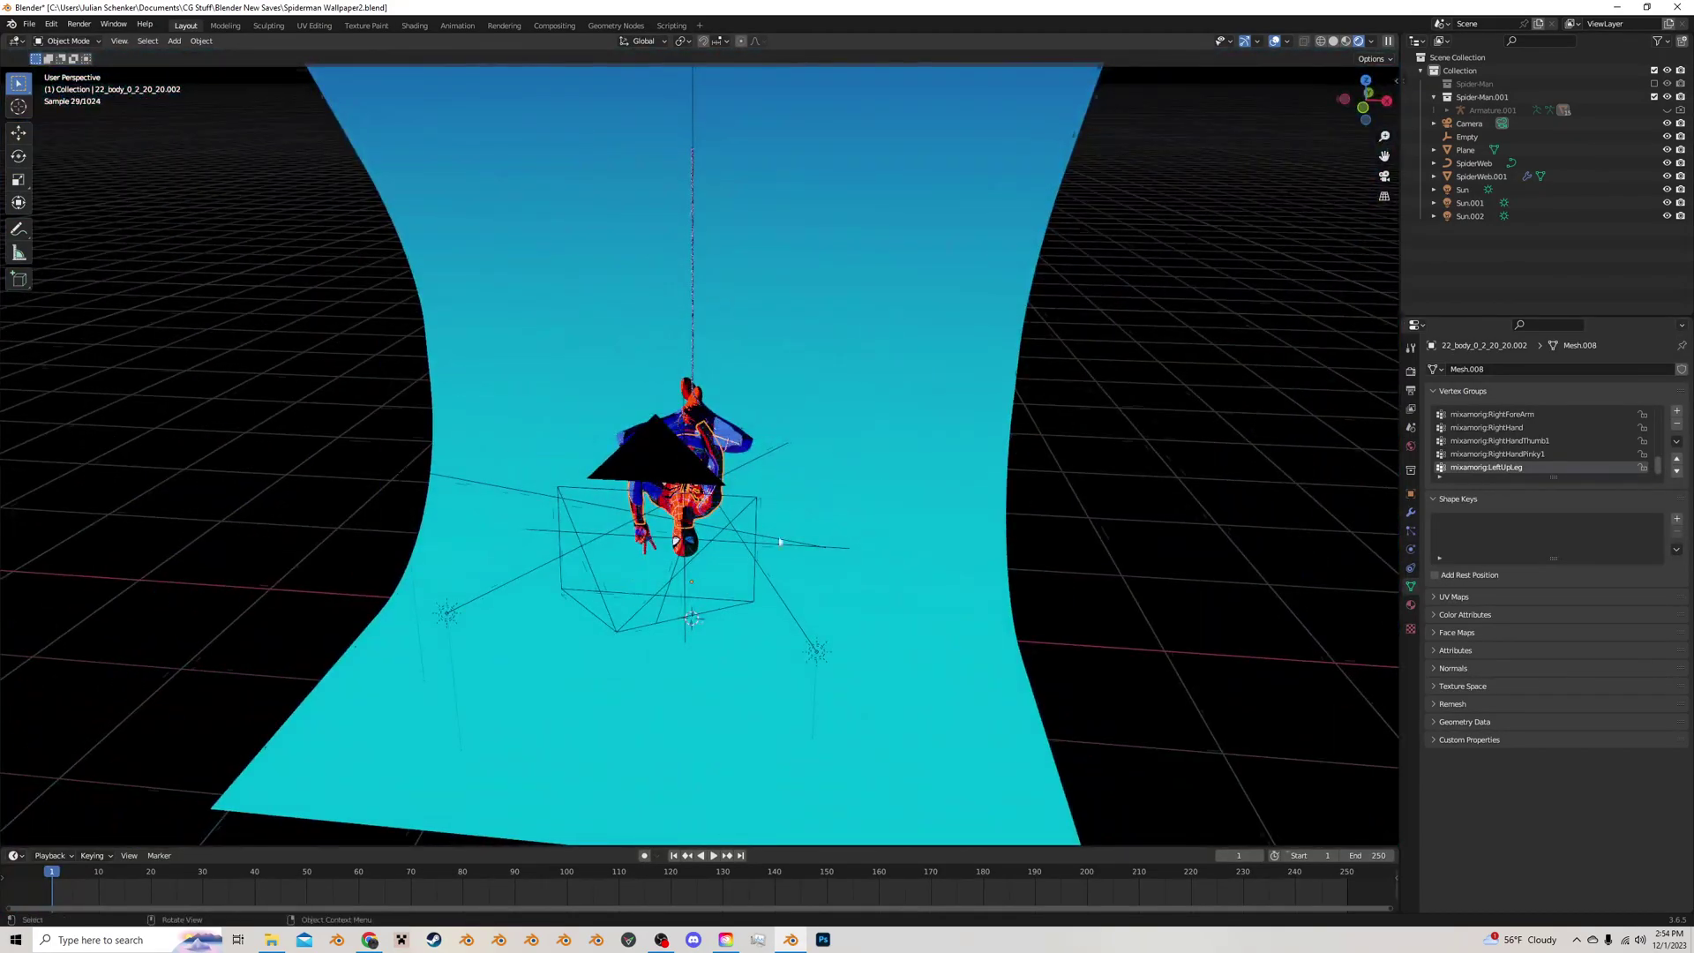
pyautogui.click(794, 617)
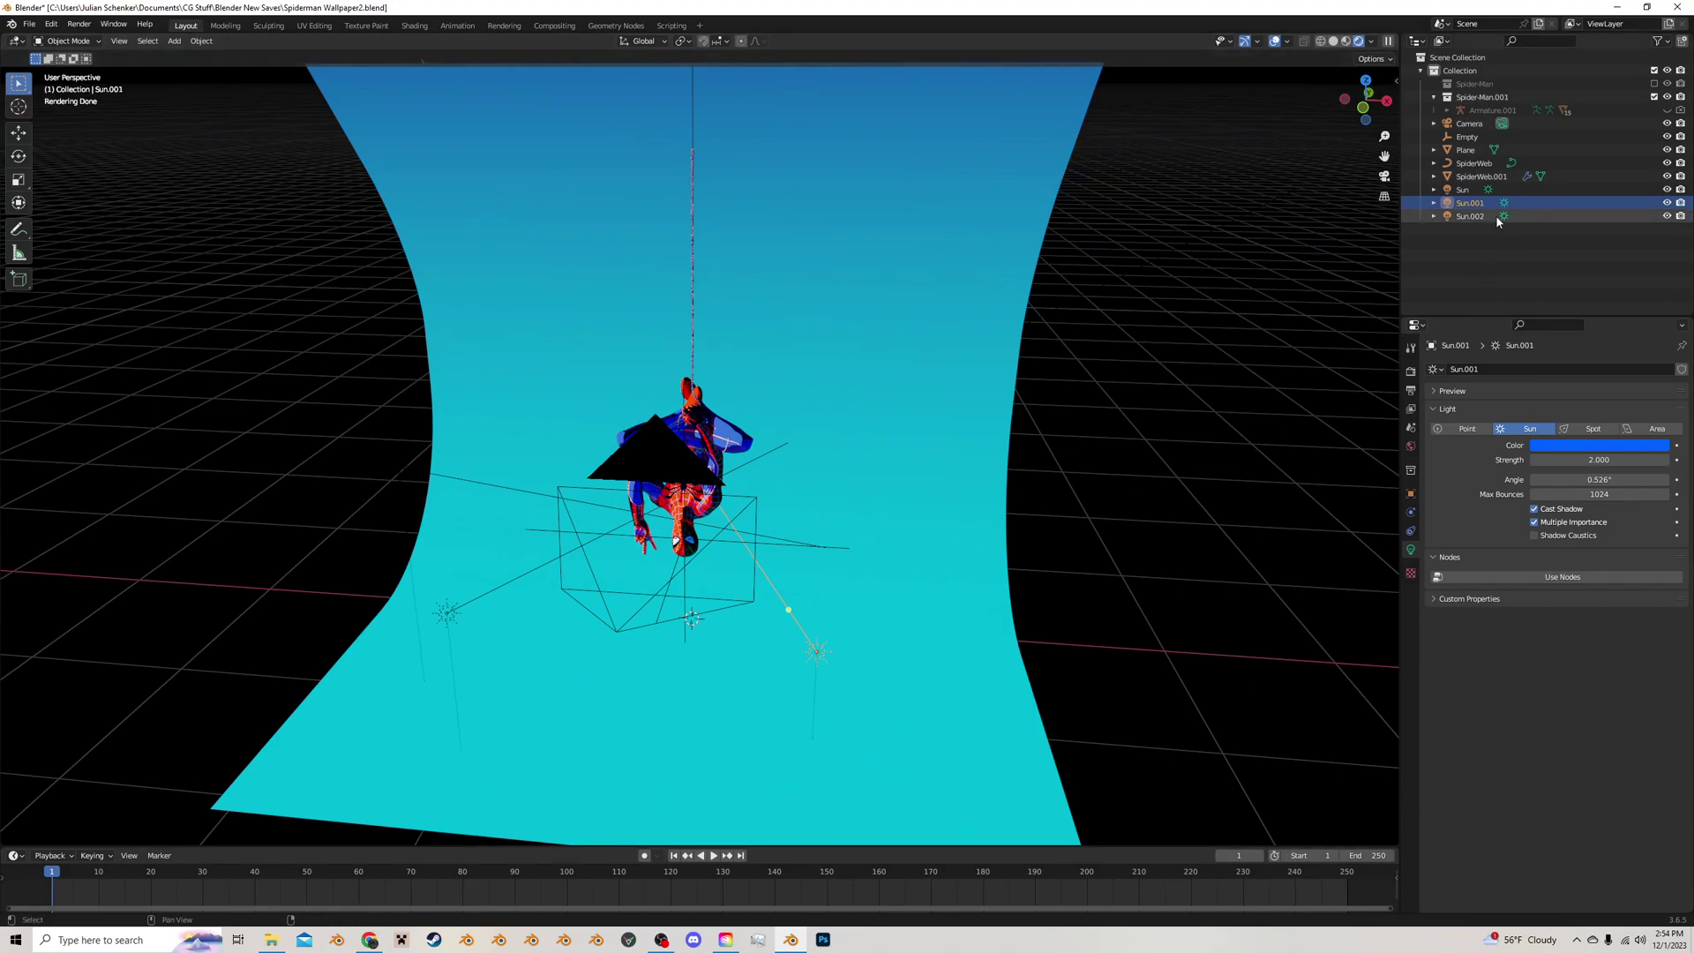
pyautogui.moveTo(1077, 526); pyautogui.dragTo(1190, 393, button='middle')
pyautogui.hotkey('alt', 'a')
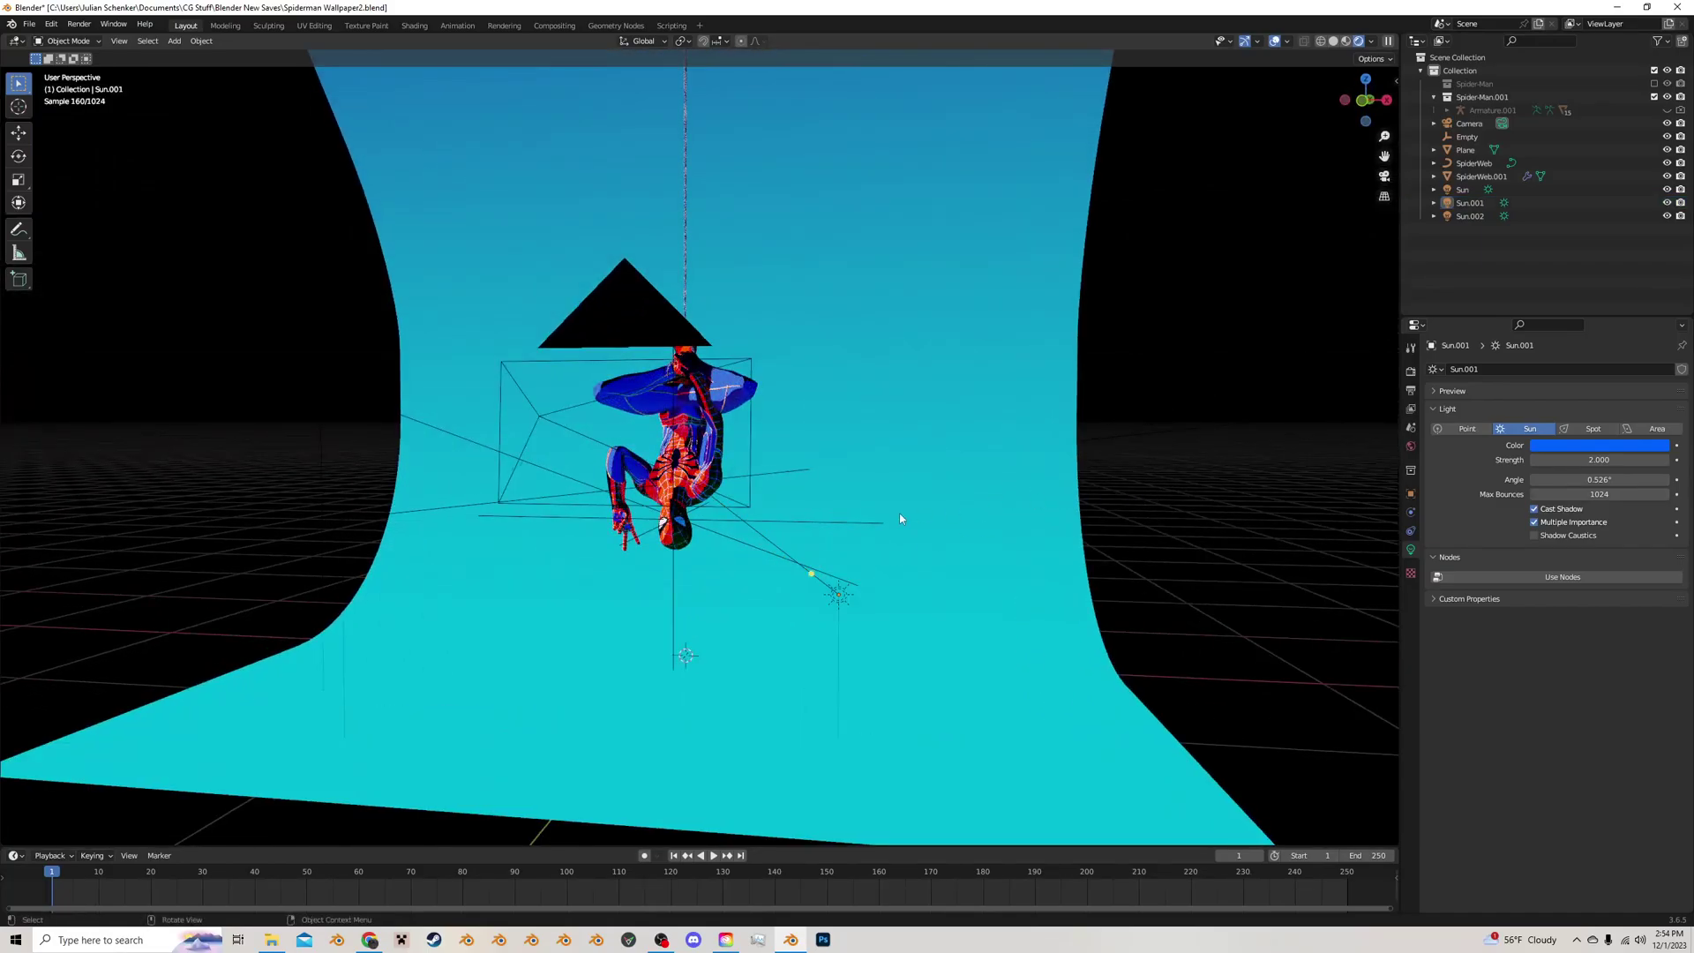
pyautogui.click(833, 596)
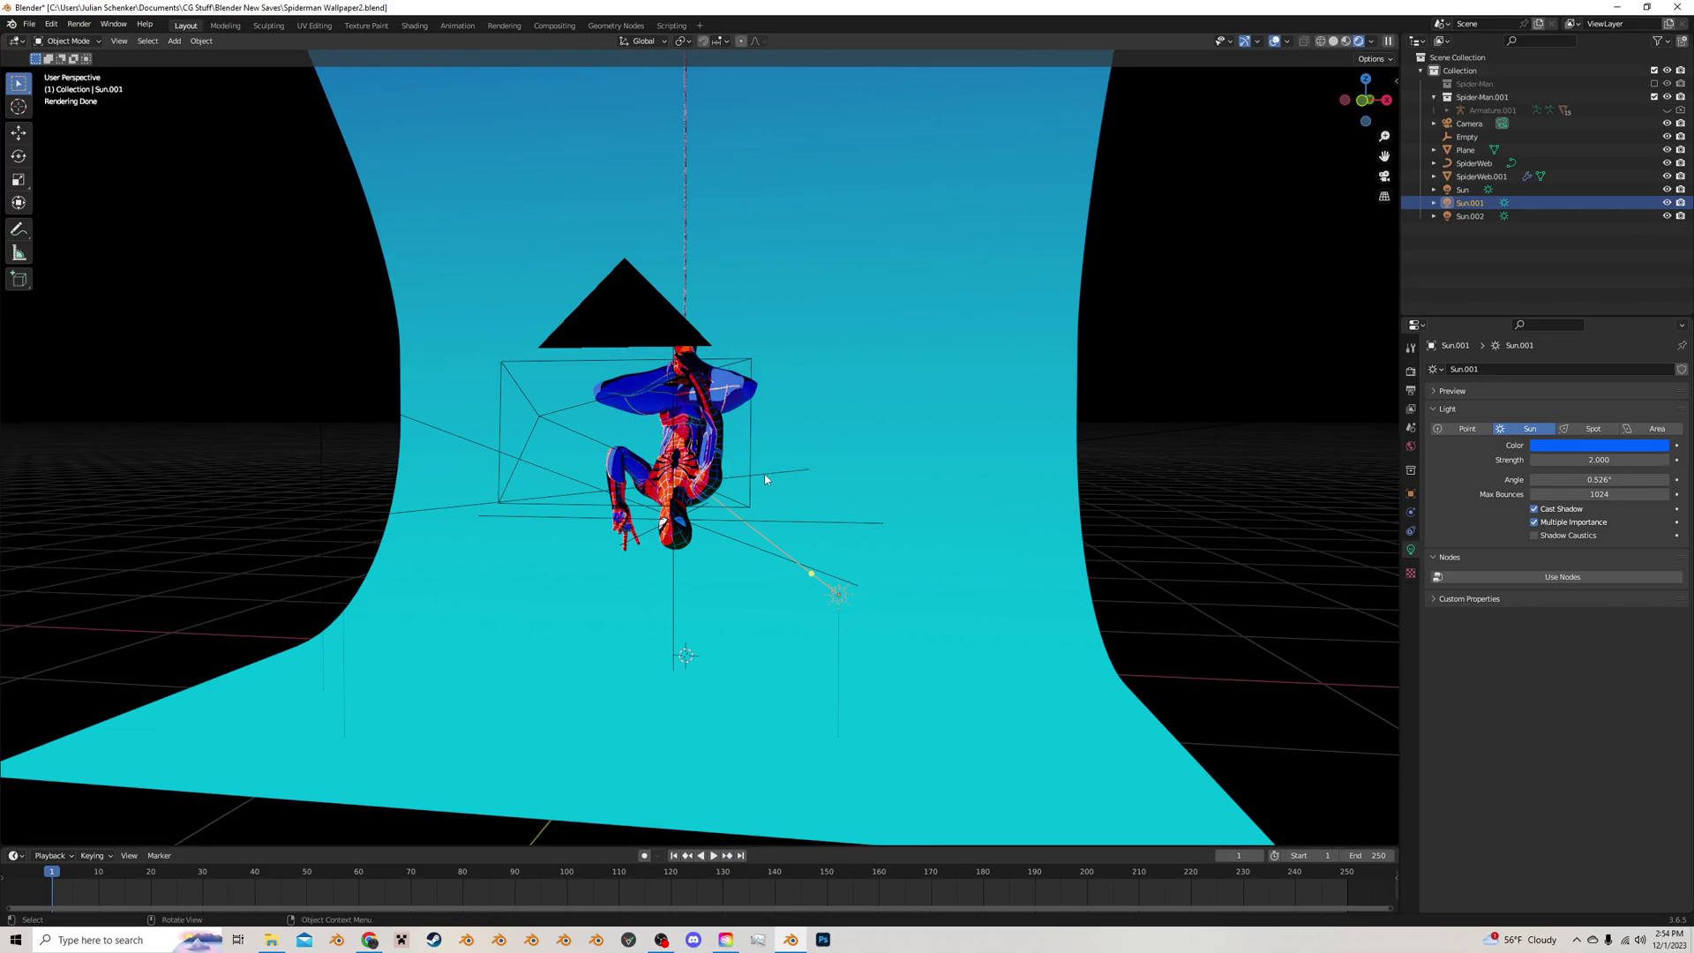
pyautogui.click(1464, 216)
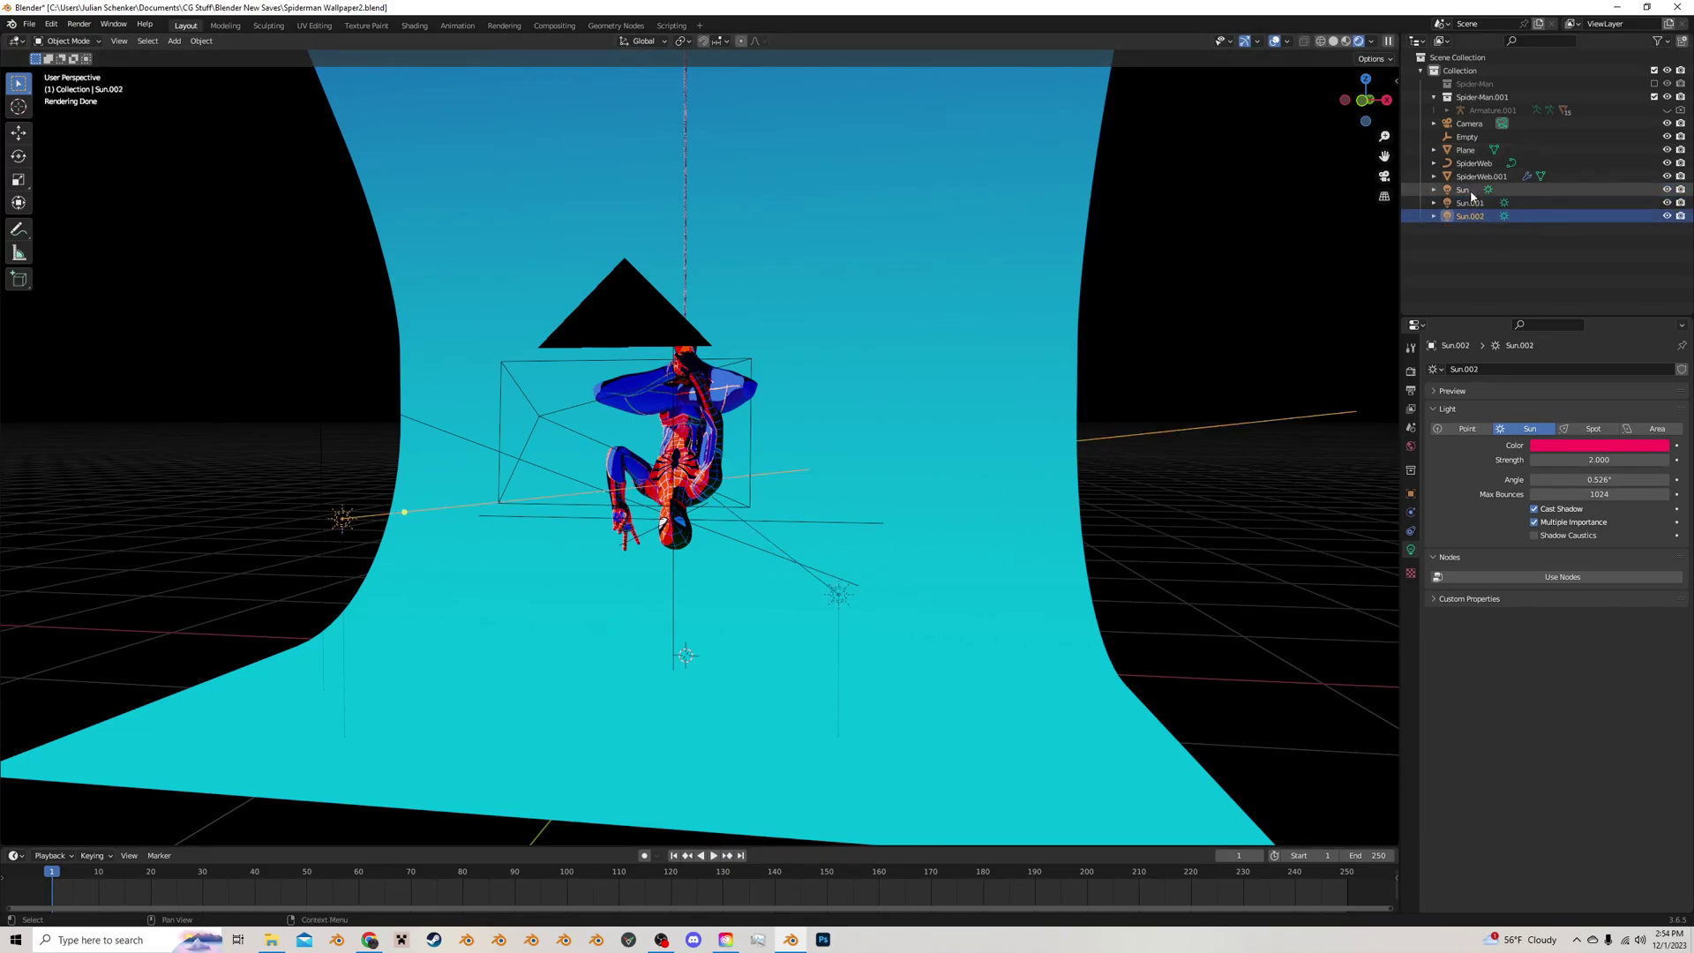
pyautogui.click(1469, 191)
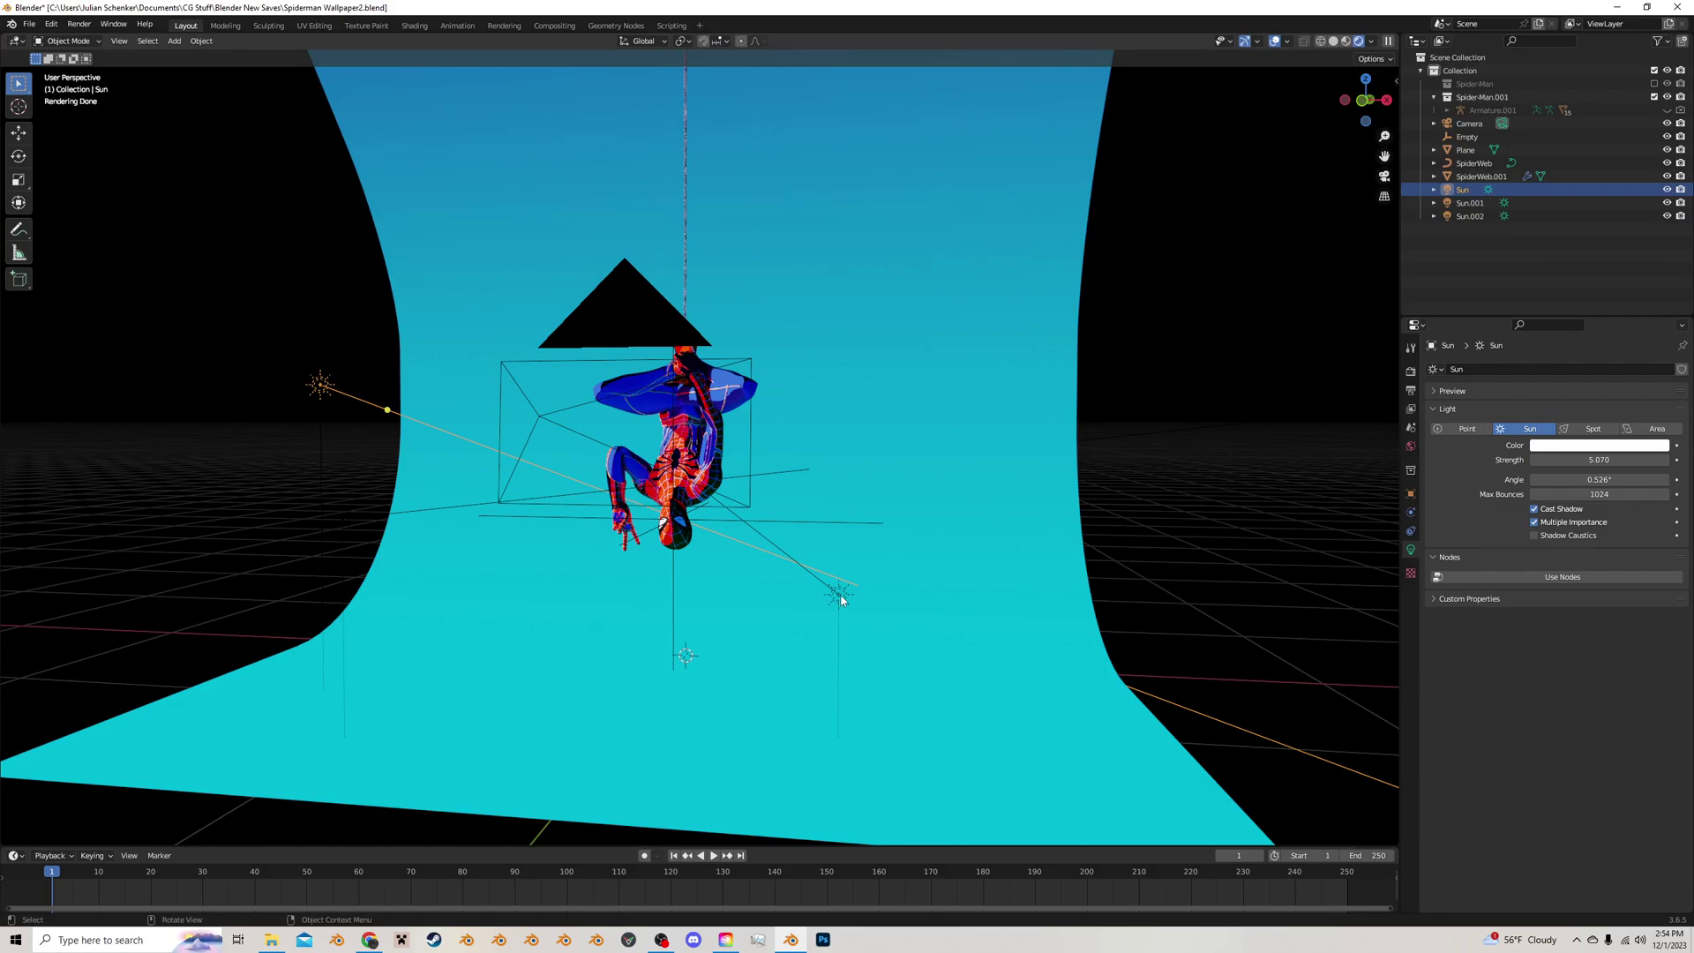
# Delete all three sun lights from the scene
pyautogui.click(839, 598)
pyautogui.press('x')
pyautogui.click(833, 553)
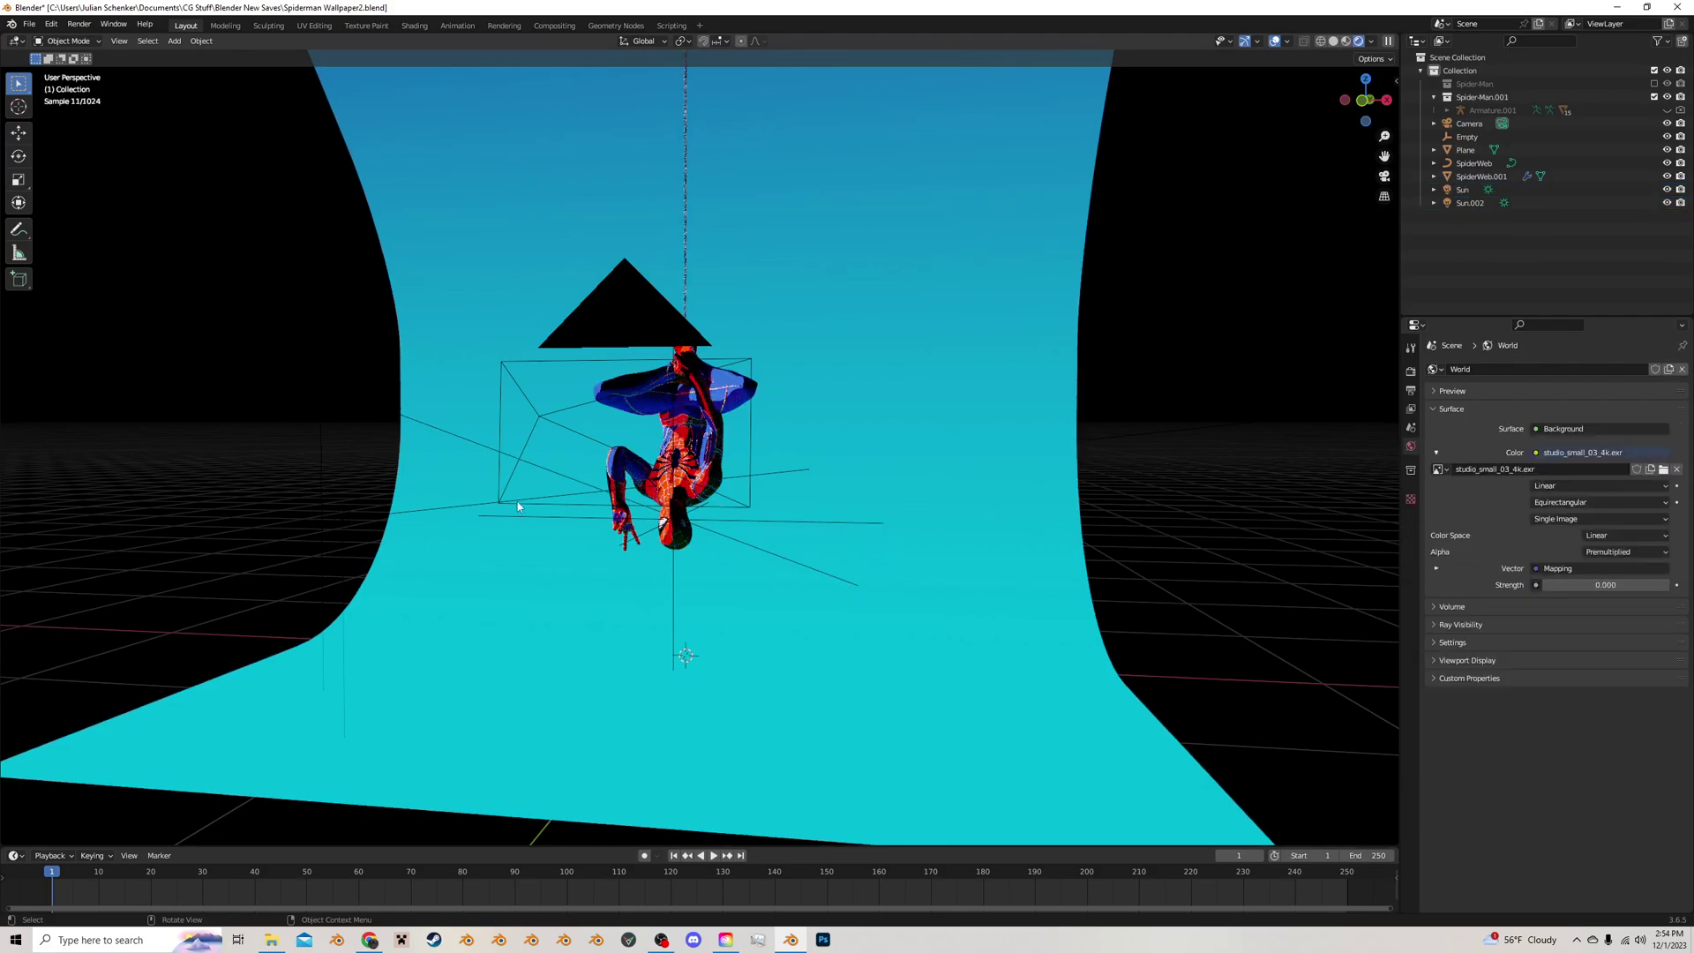
pyautogui.click(351, 517)
pyautogui.press('x')
pyautogui.click(349, 505)
pyautogui.moveTo(553, 482); pyautogui.dragTo(552, 458, button='middle')
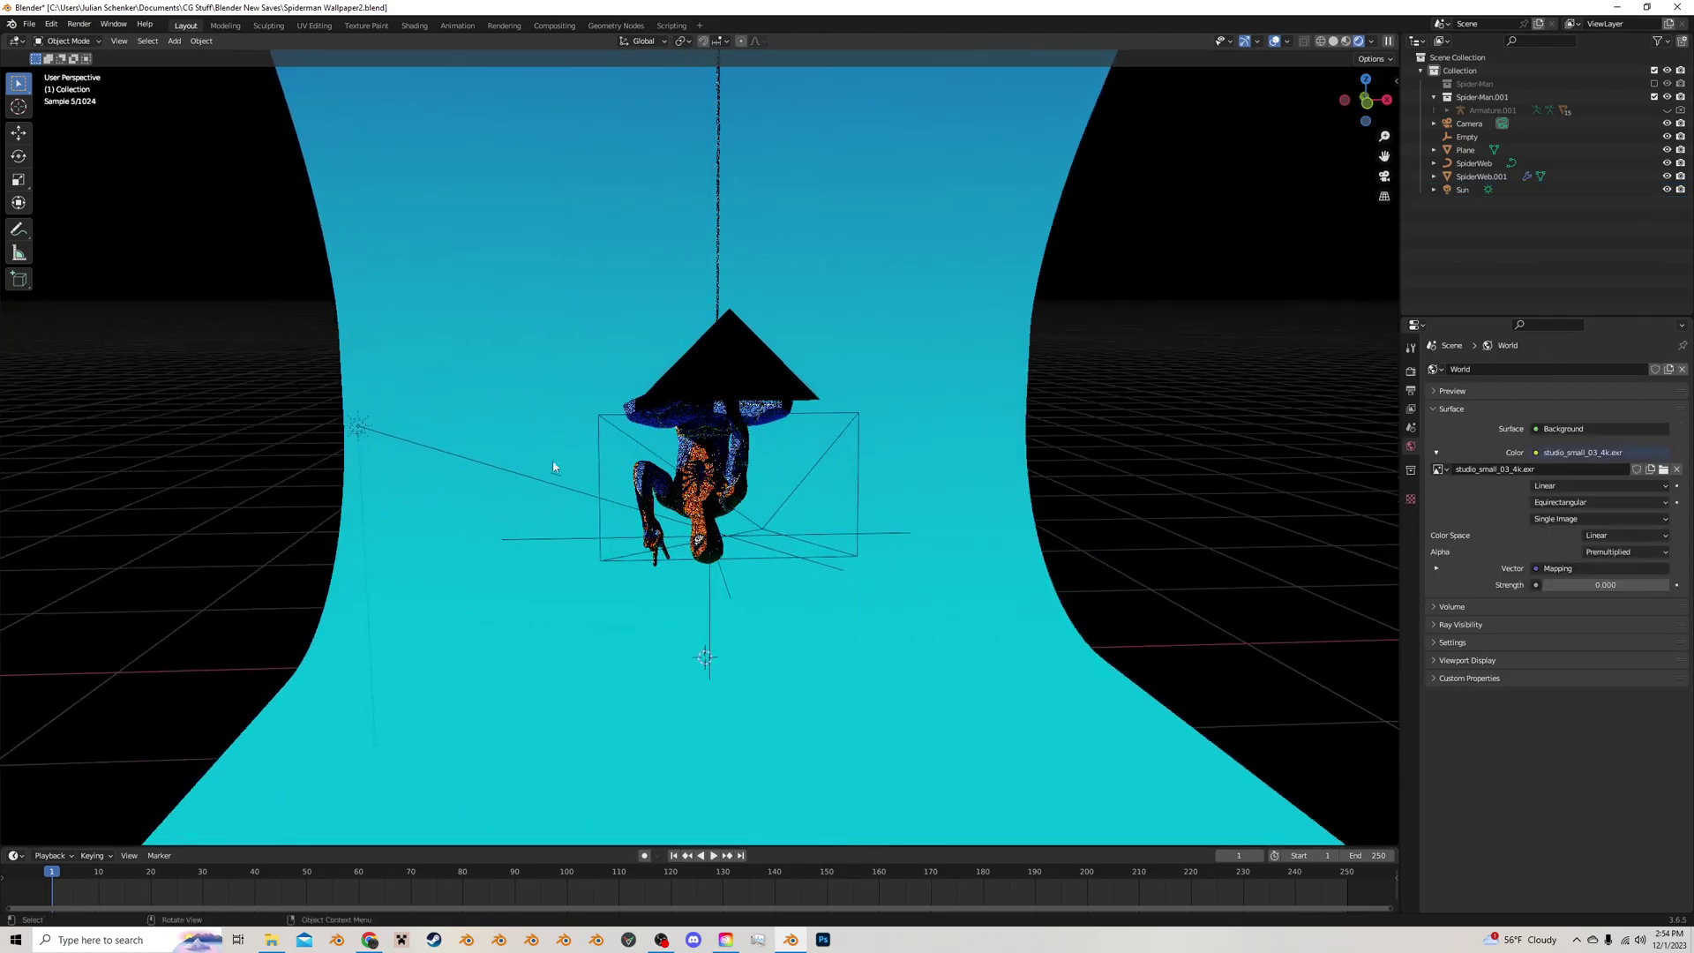
pyautogui.click(357, 426)
pyautogui.press('x')
pyautogui.click(351, 420)
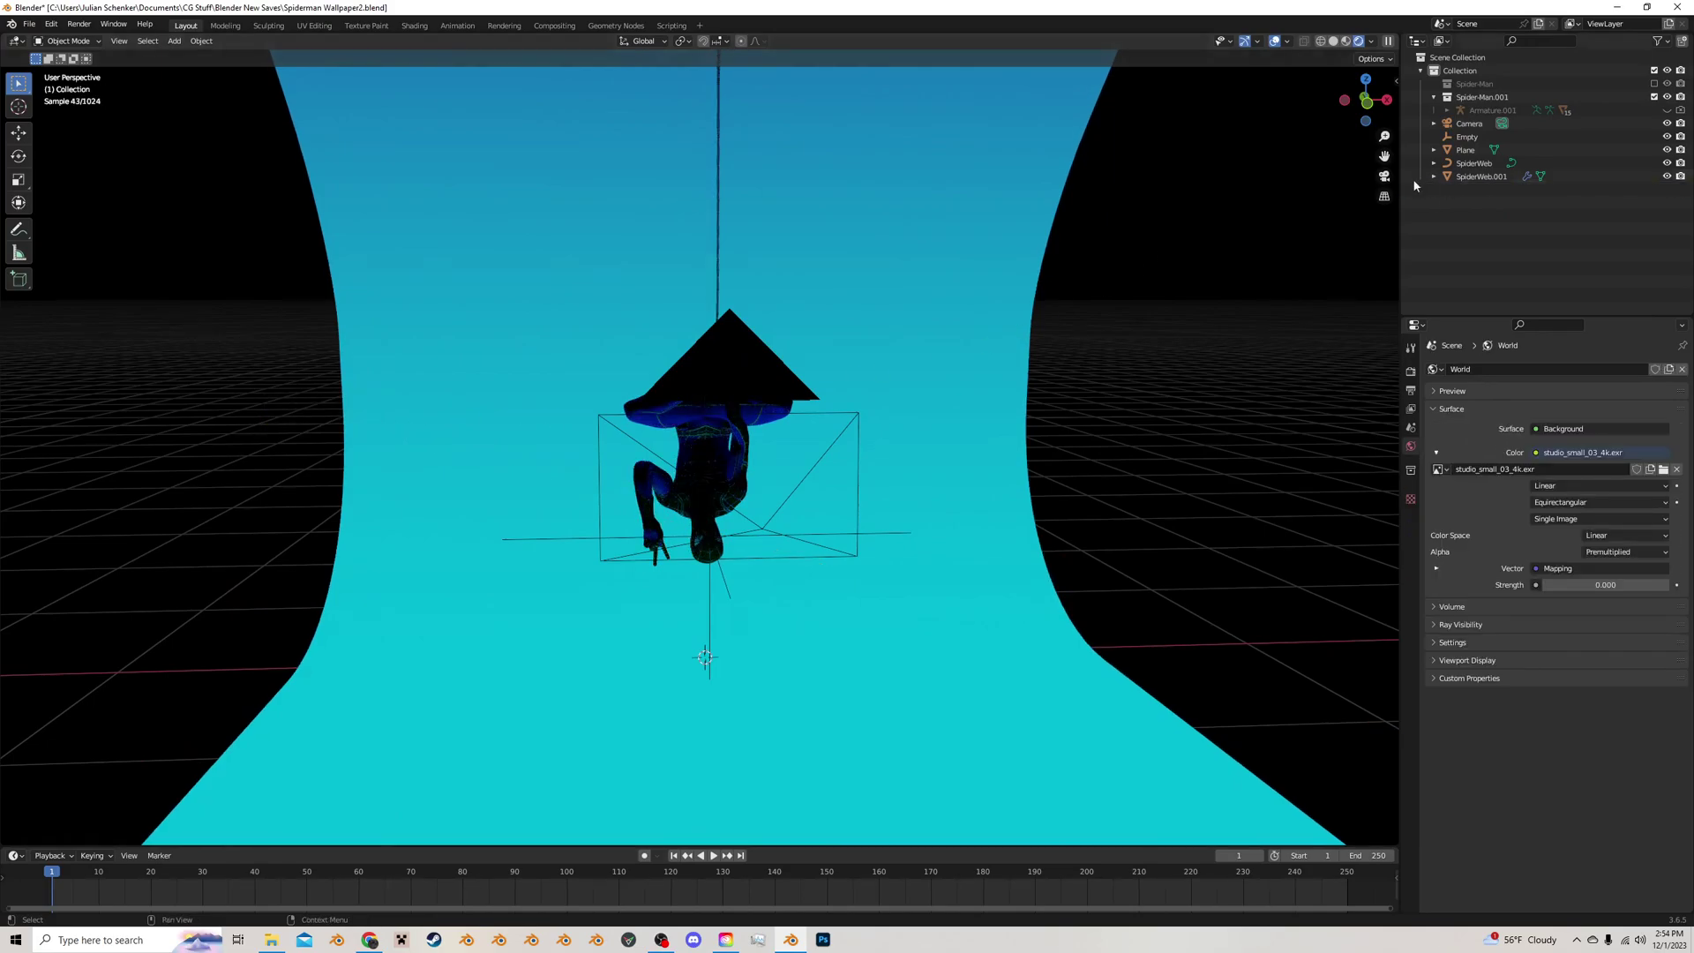
# Return to the camera view and hide the blue backdrop plane
pyautogui.click(1384, 175)
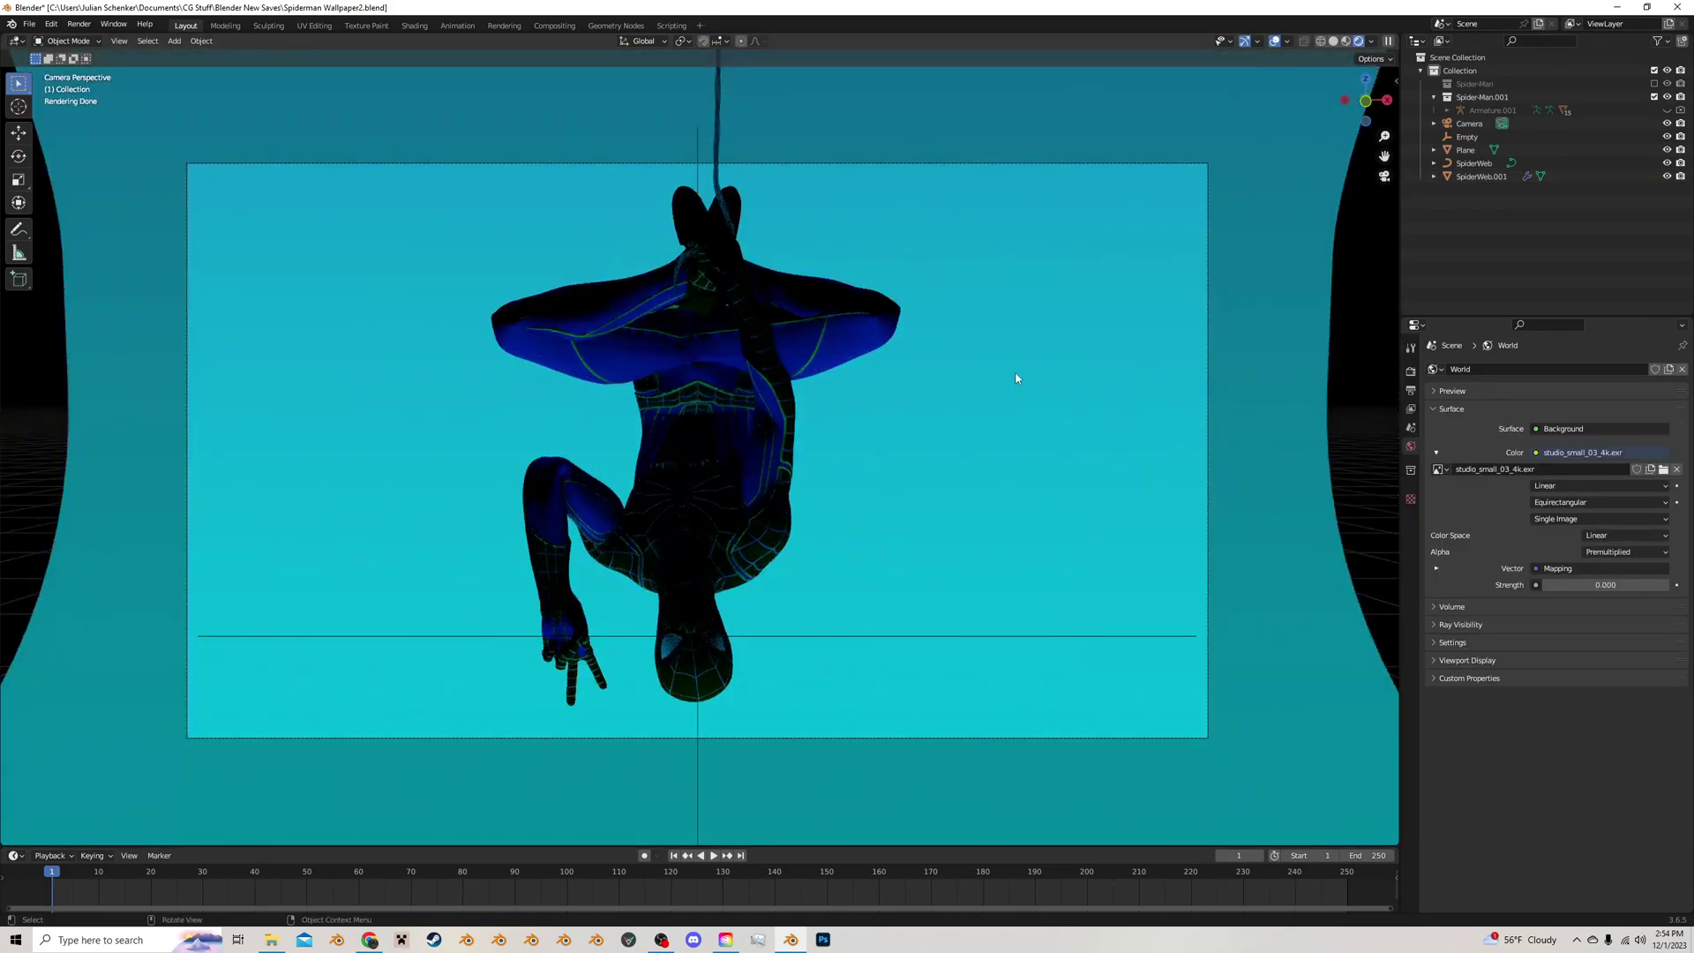
pyautogui.scroll(-3, 1019, 373)
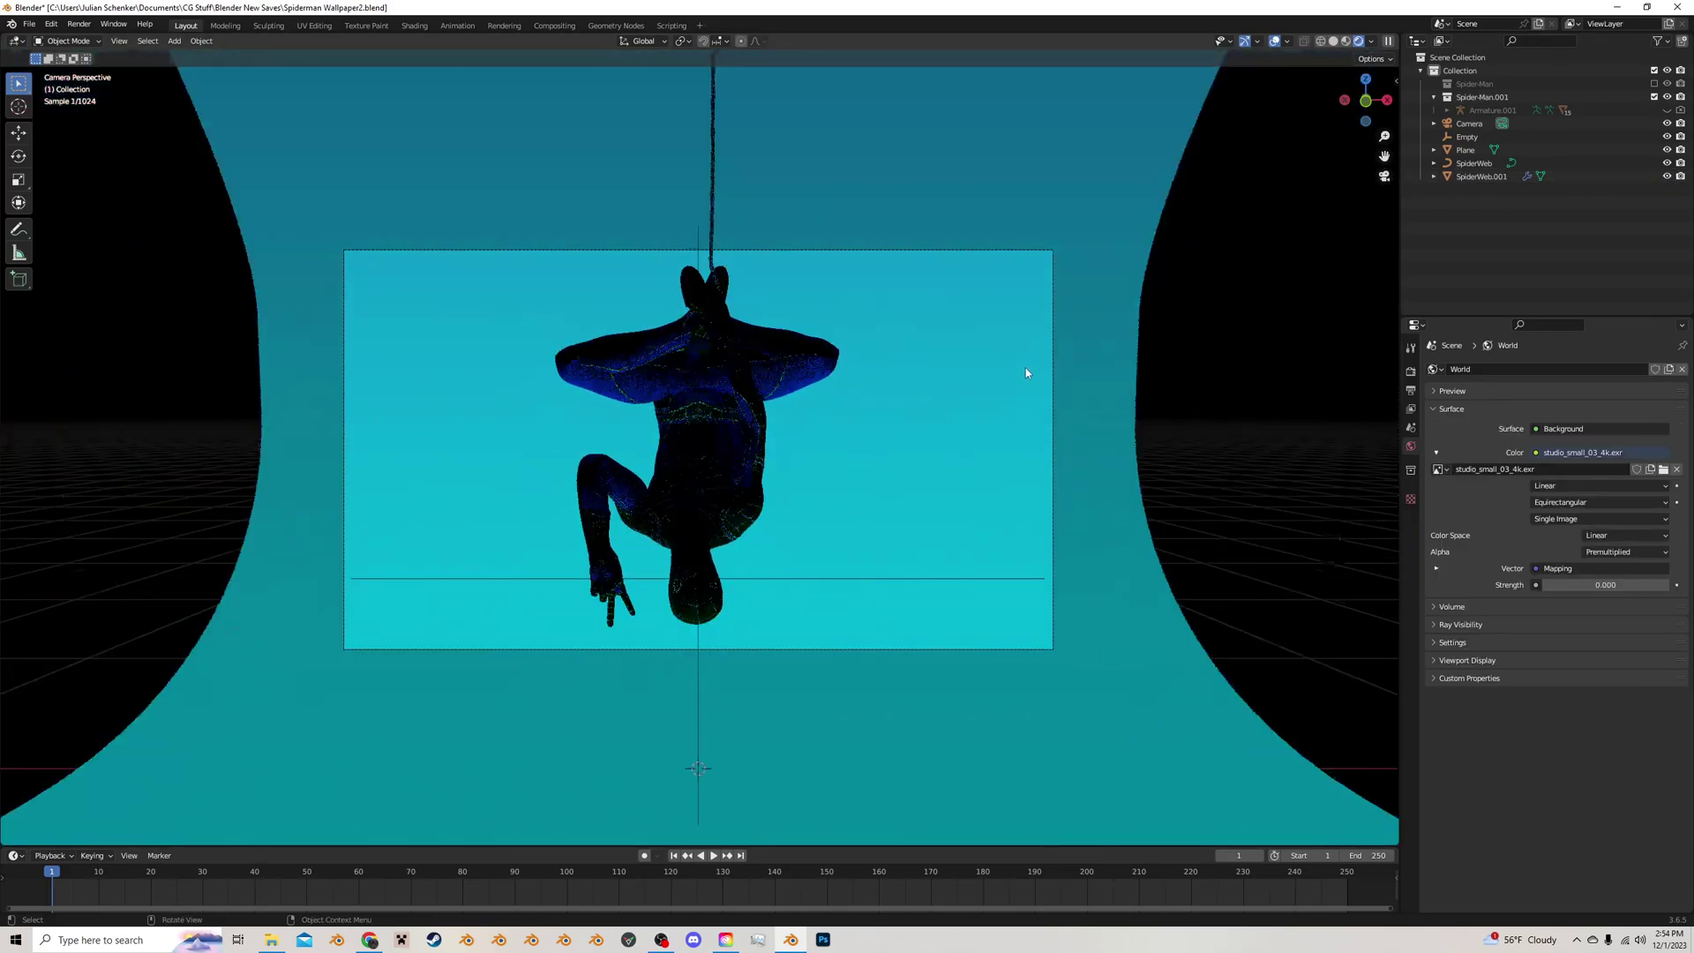
pyautogui.click(1101, 339)
pyautogui.press('h')
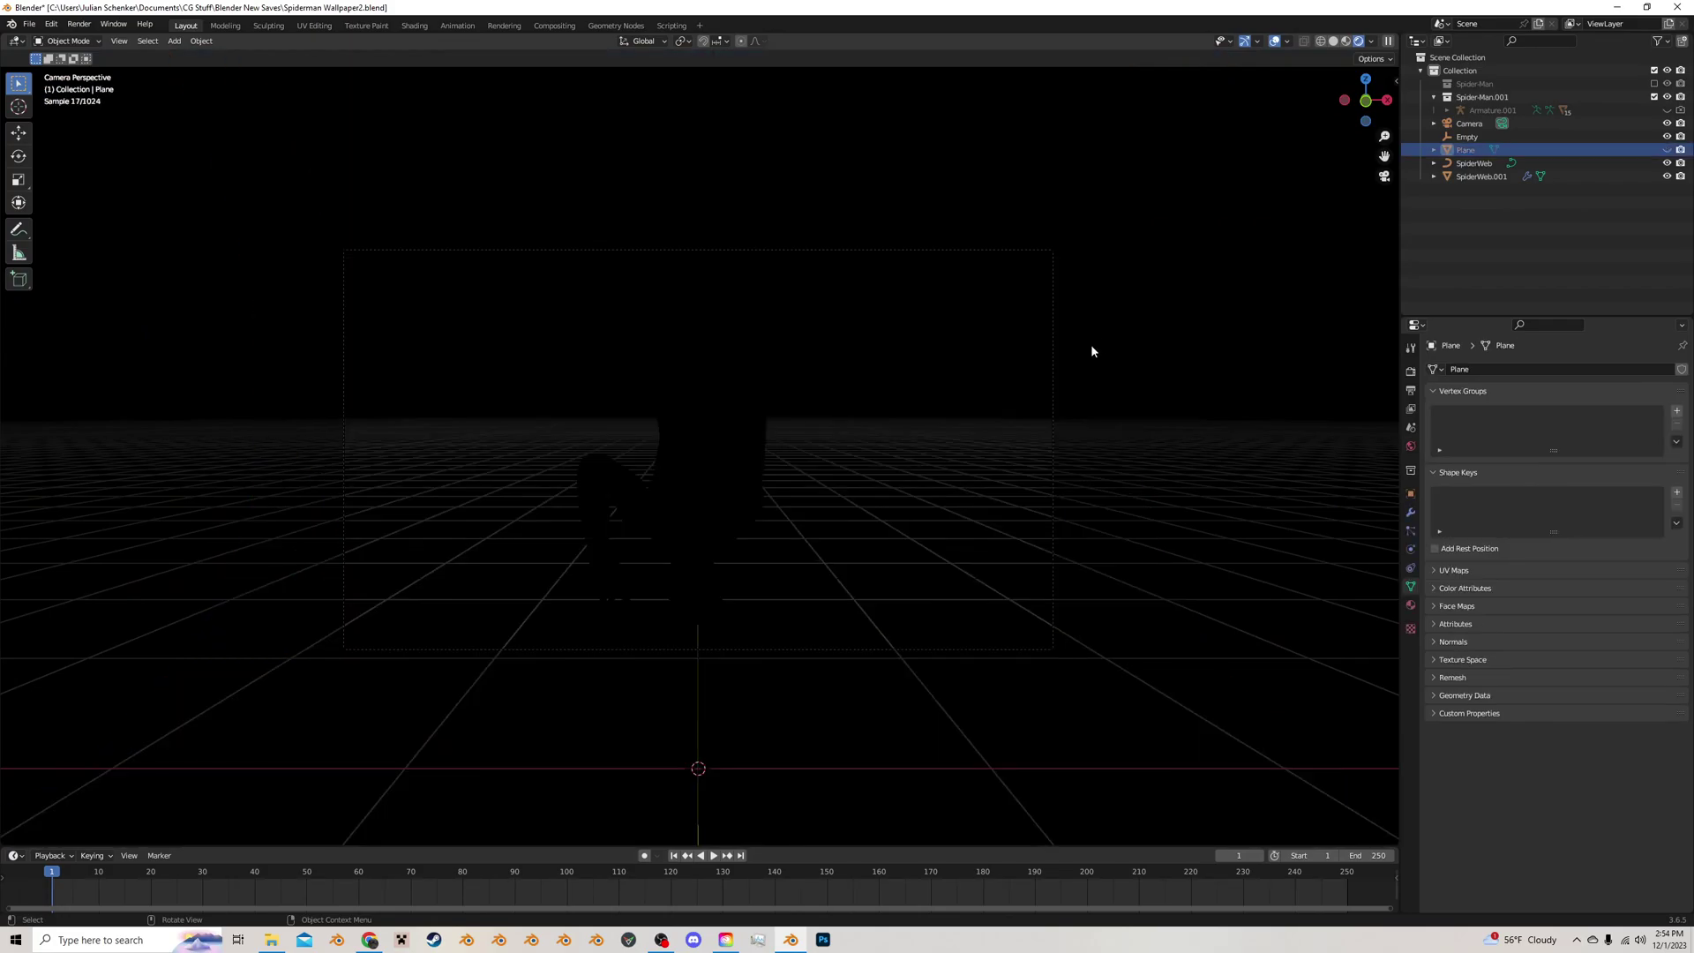
# Add a Sun light and move it about -1.7 m in X and 1.2 m in Z from the origin
pyautogui.hotkey('shift', 'a')
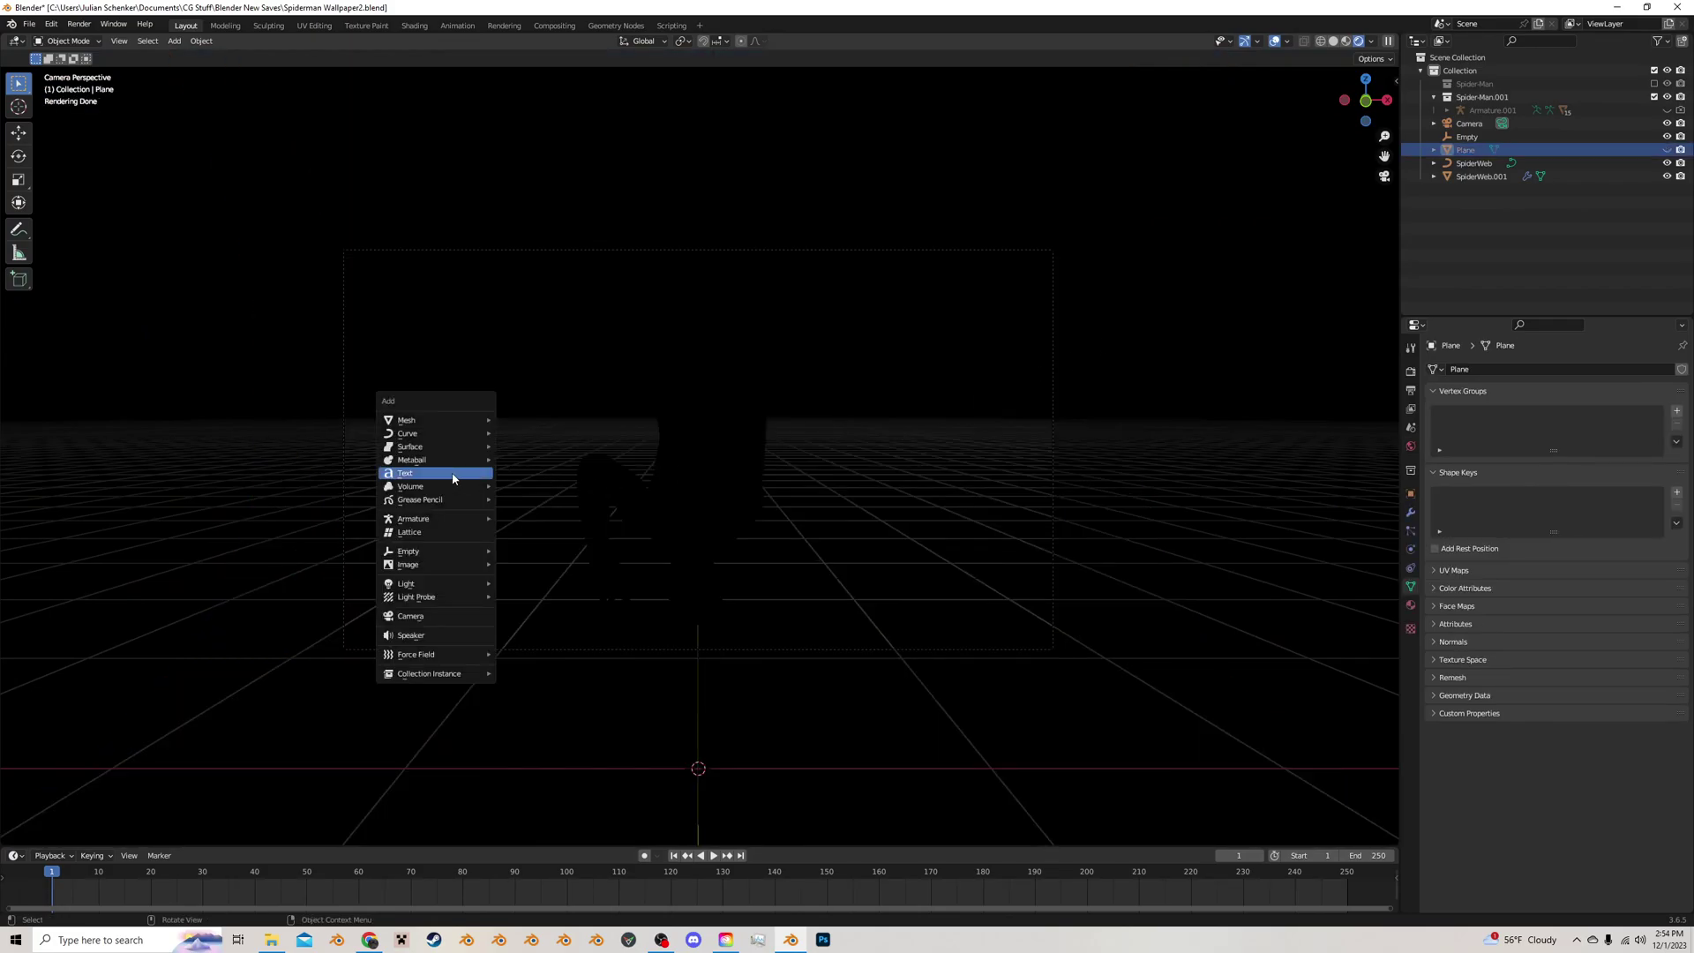
pyautogui.moveTo(468, 582)
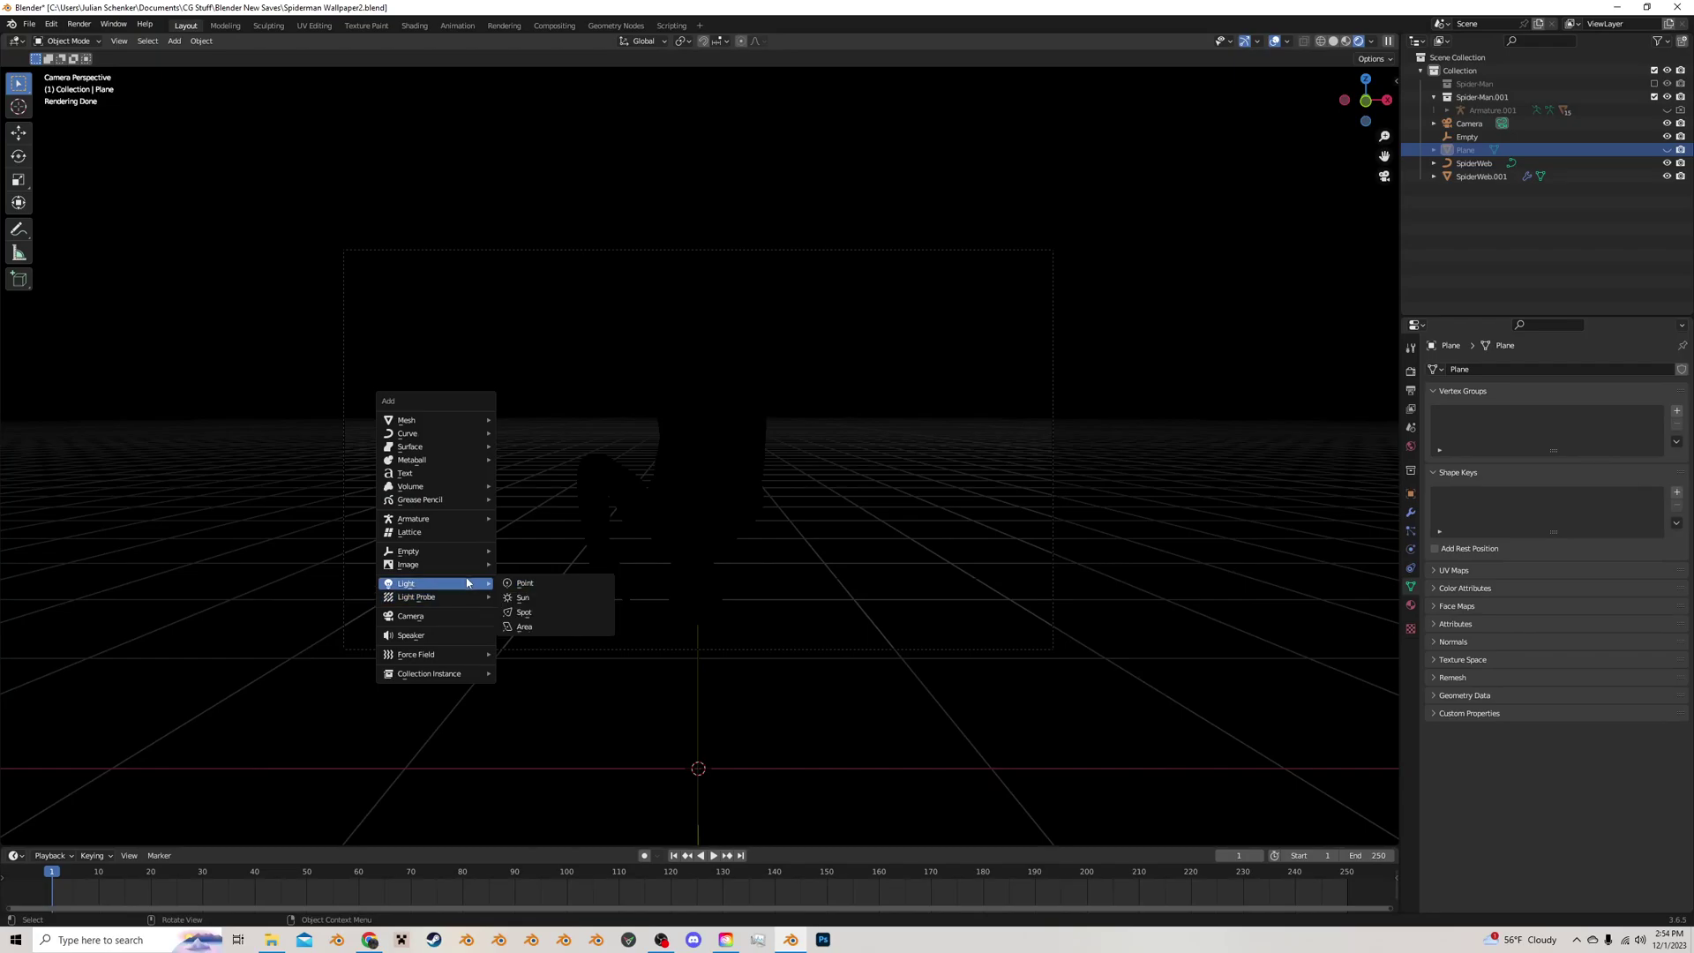
pyautogui.click(540, 598)
pyautogui.moveTo(622, 607); pyautogui.dragTo(623, 568, button='middle')
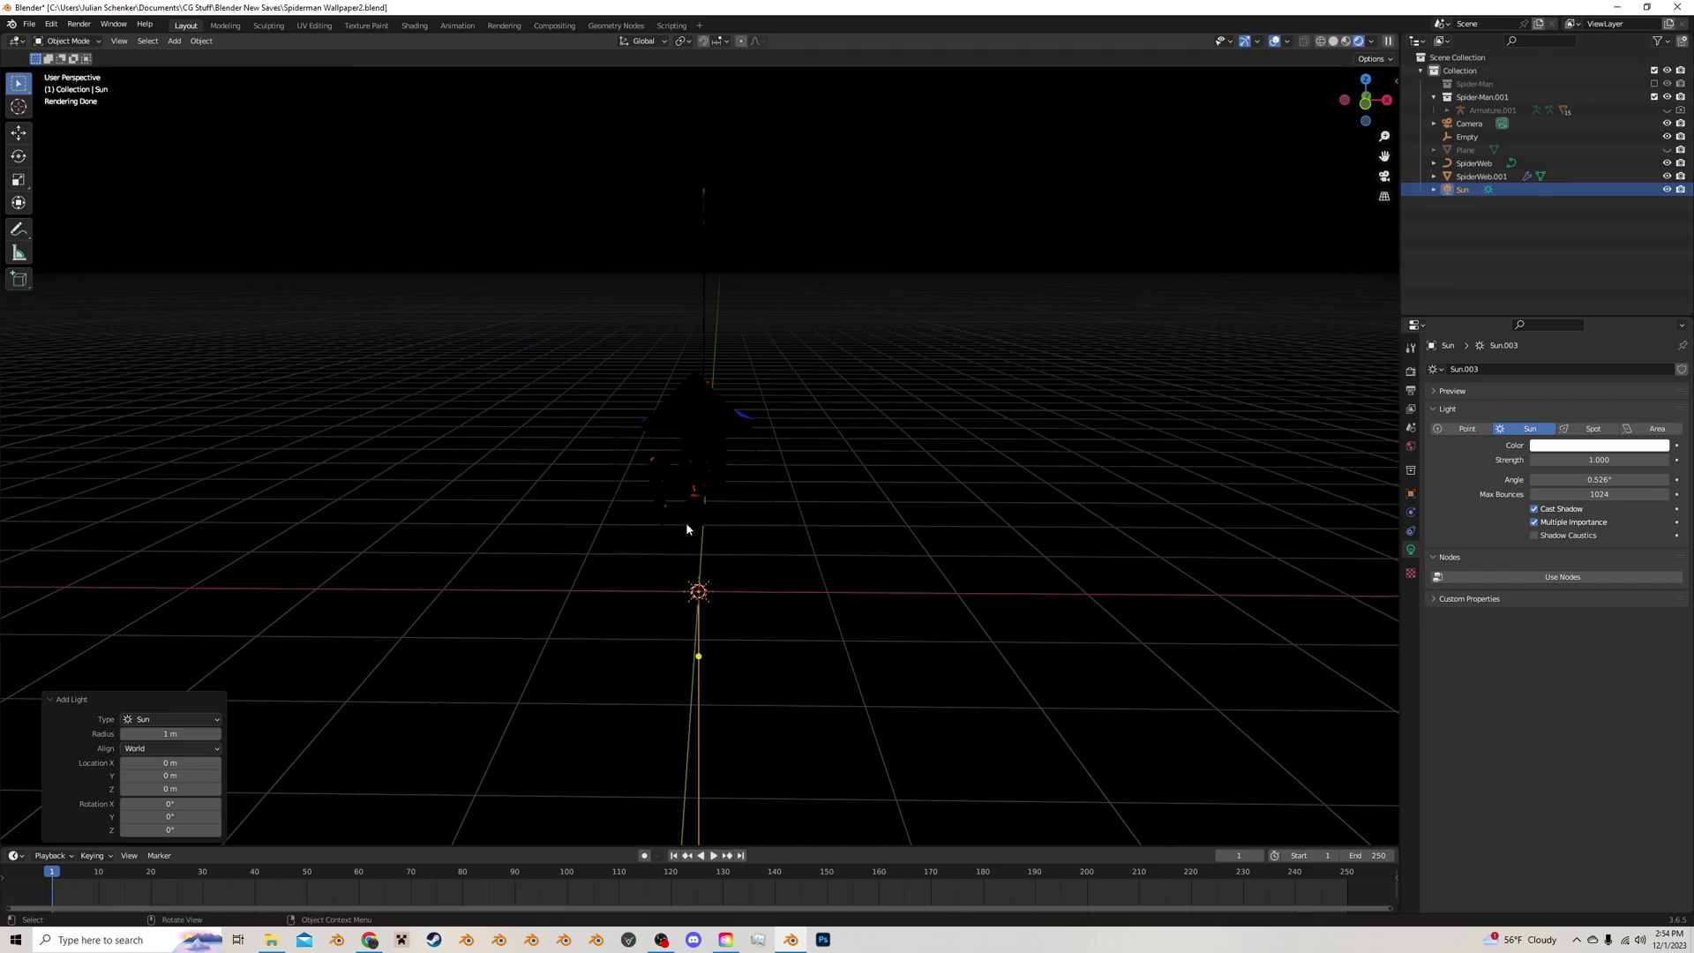
pyautogui.press('g')
pyautogui.click(514, 397)
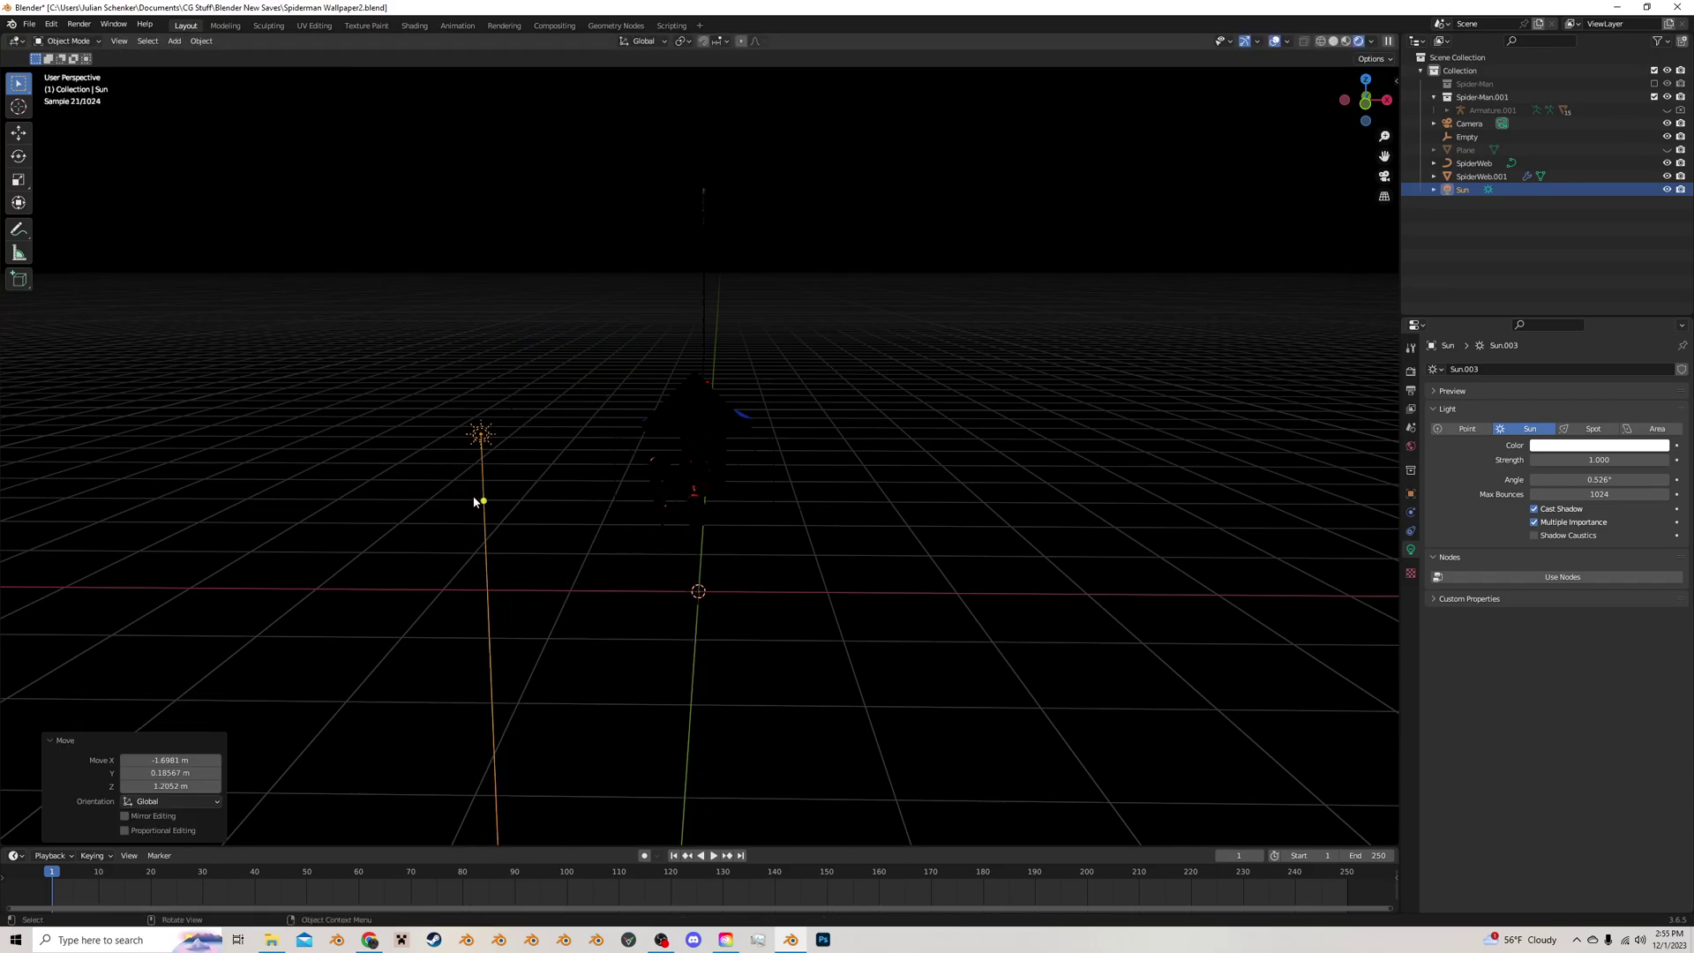
# Move the Sun light further and aim it so it lights the character from the side, checking it through the camera
pyautogui.moveTo(480, 499); pyautogui.dragTo(669, 452)
pyautogui.moveTo(669, 457); pyautogui.dragTo(720, 512, button='middle')
pyautogui.press('g')
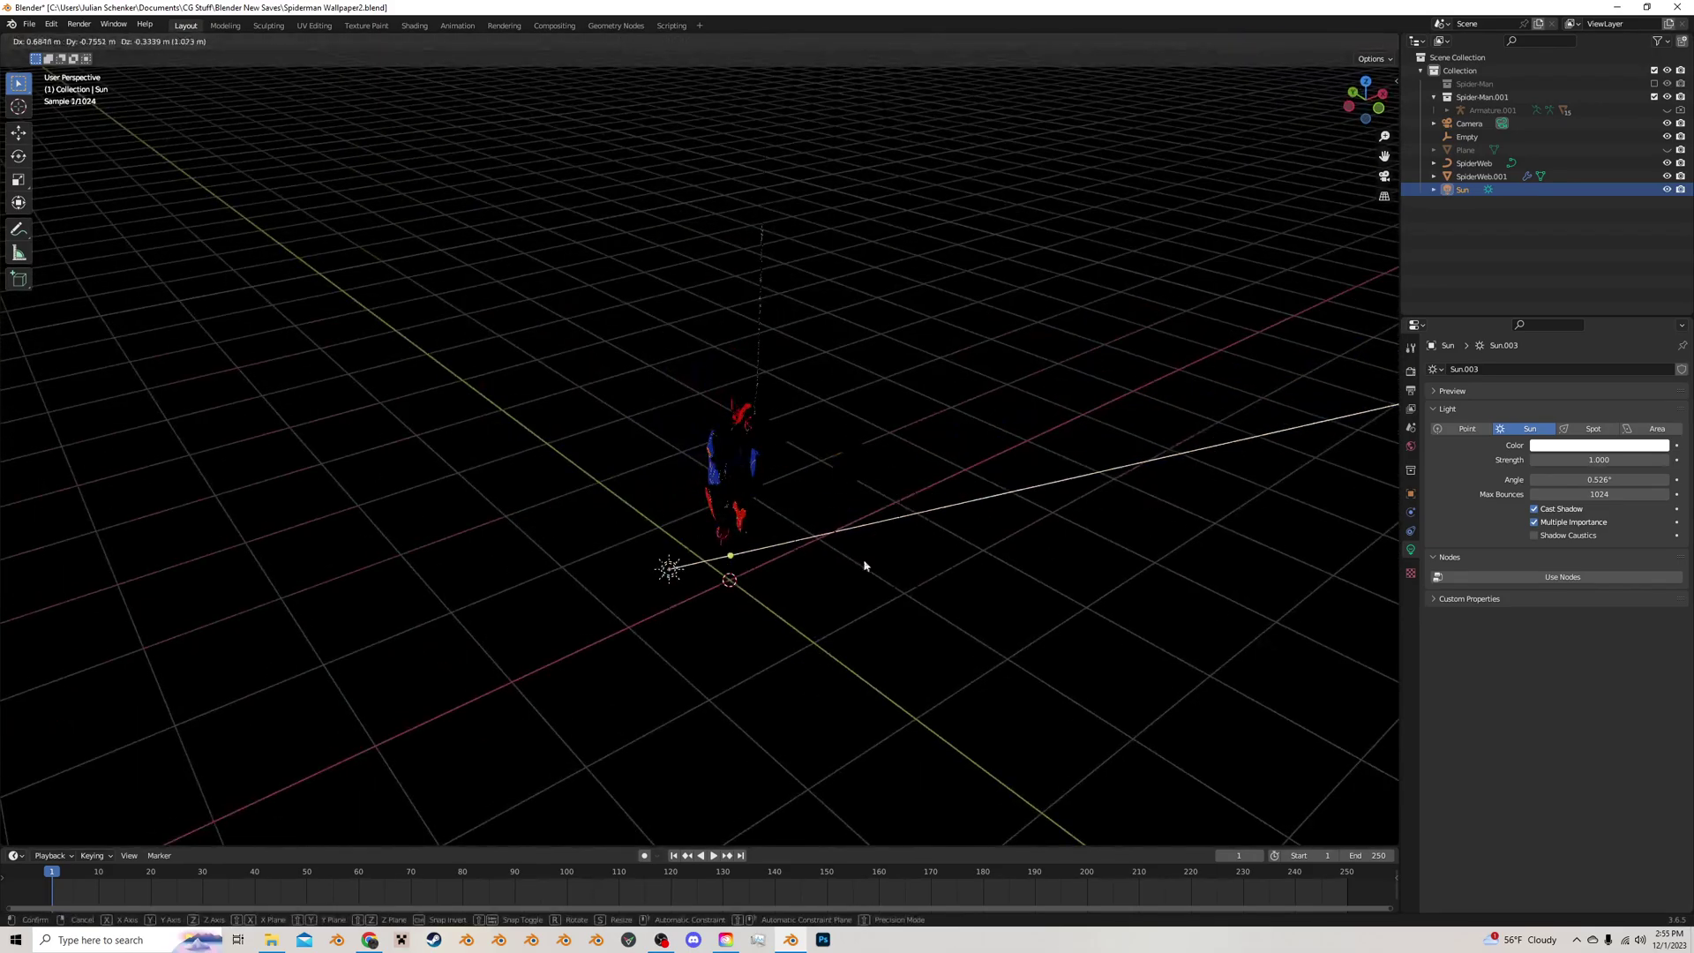
pyautogui.click(866, 564)
pyautogui.moveTo(731, 556); pyautogui.dragTo(720, 486)
pyautogui.click(1383, 176)
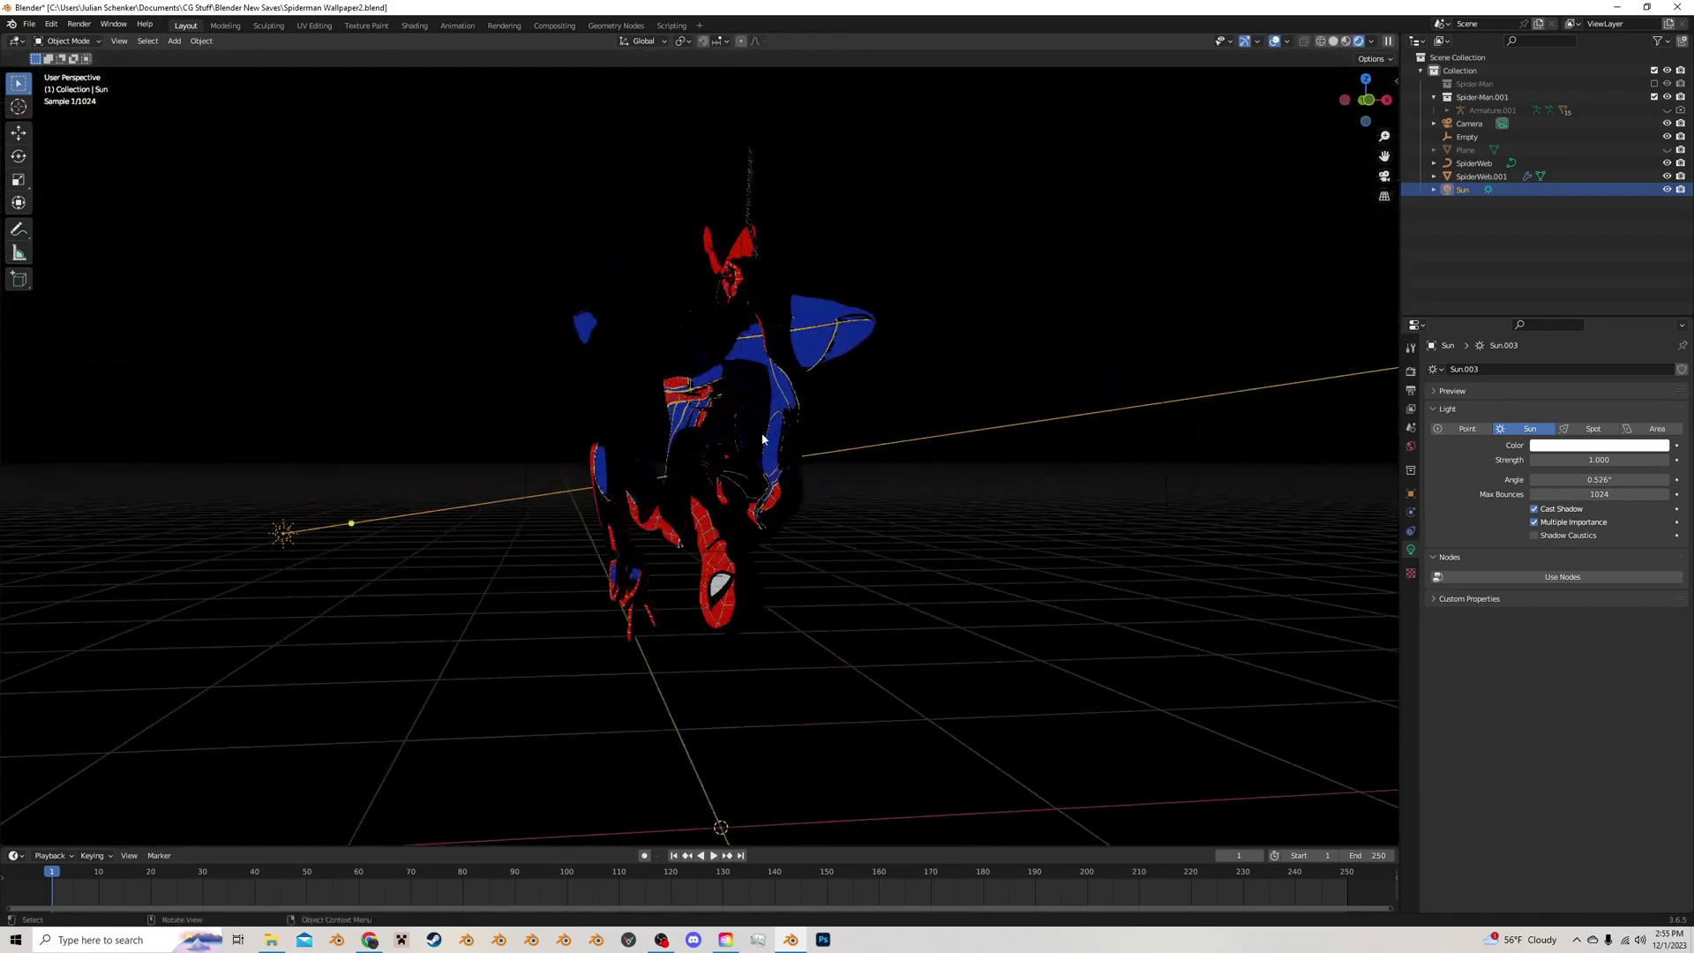
pyautogui.scroll(3, 832, 422)
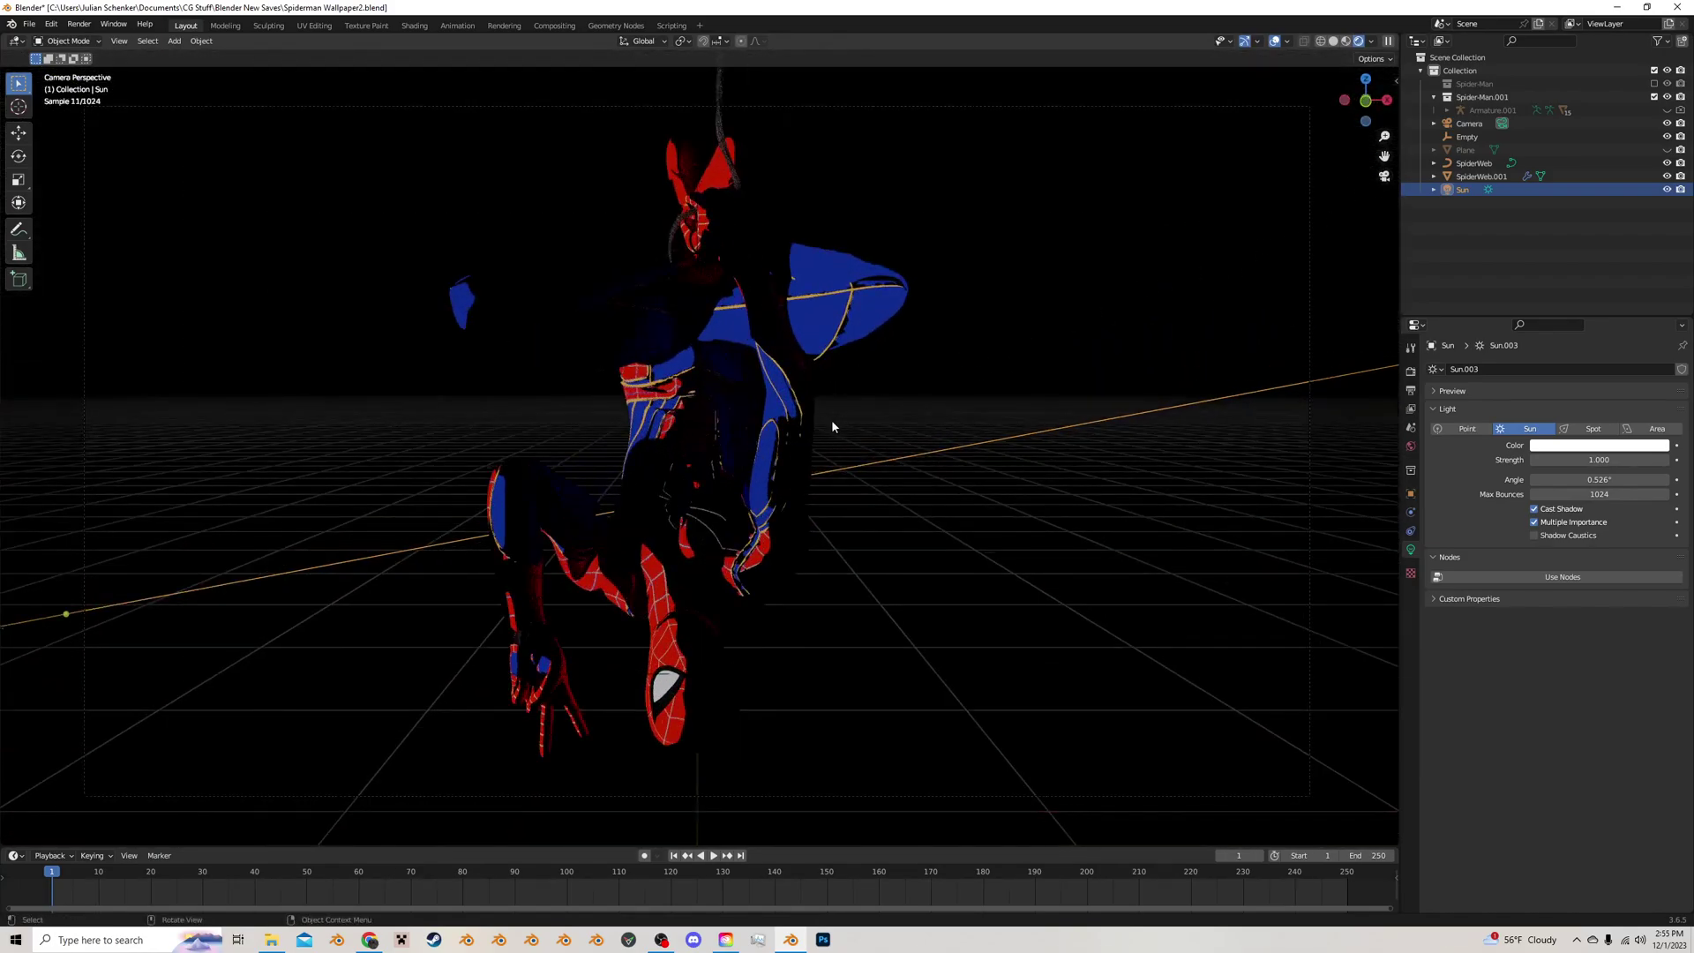
# Examine the hard toon shading on the character through the camera, and reselect the Sun light
pyautogui.click(1114, 330)
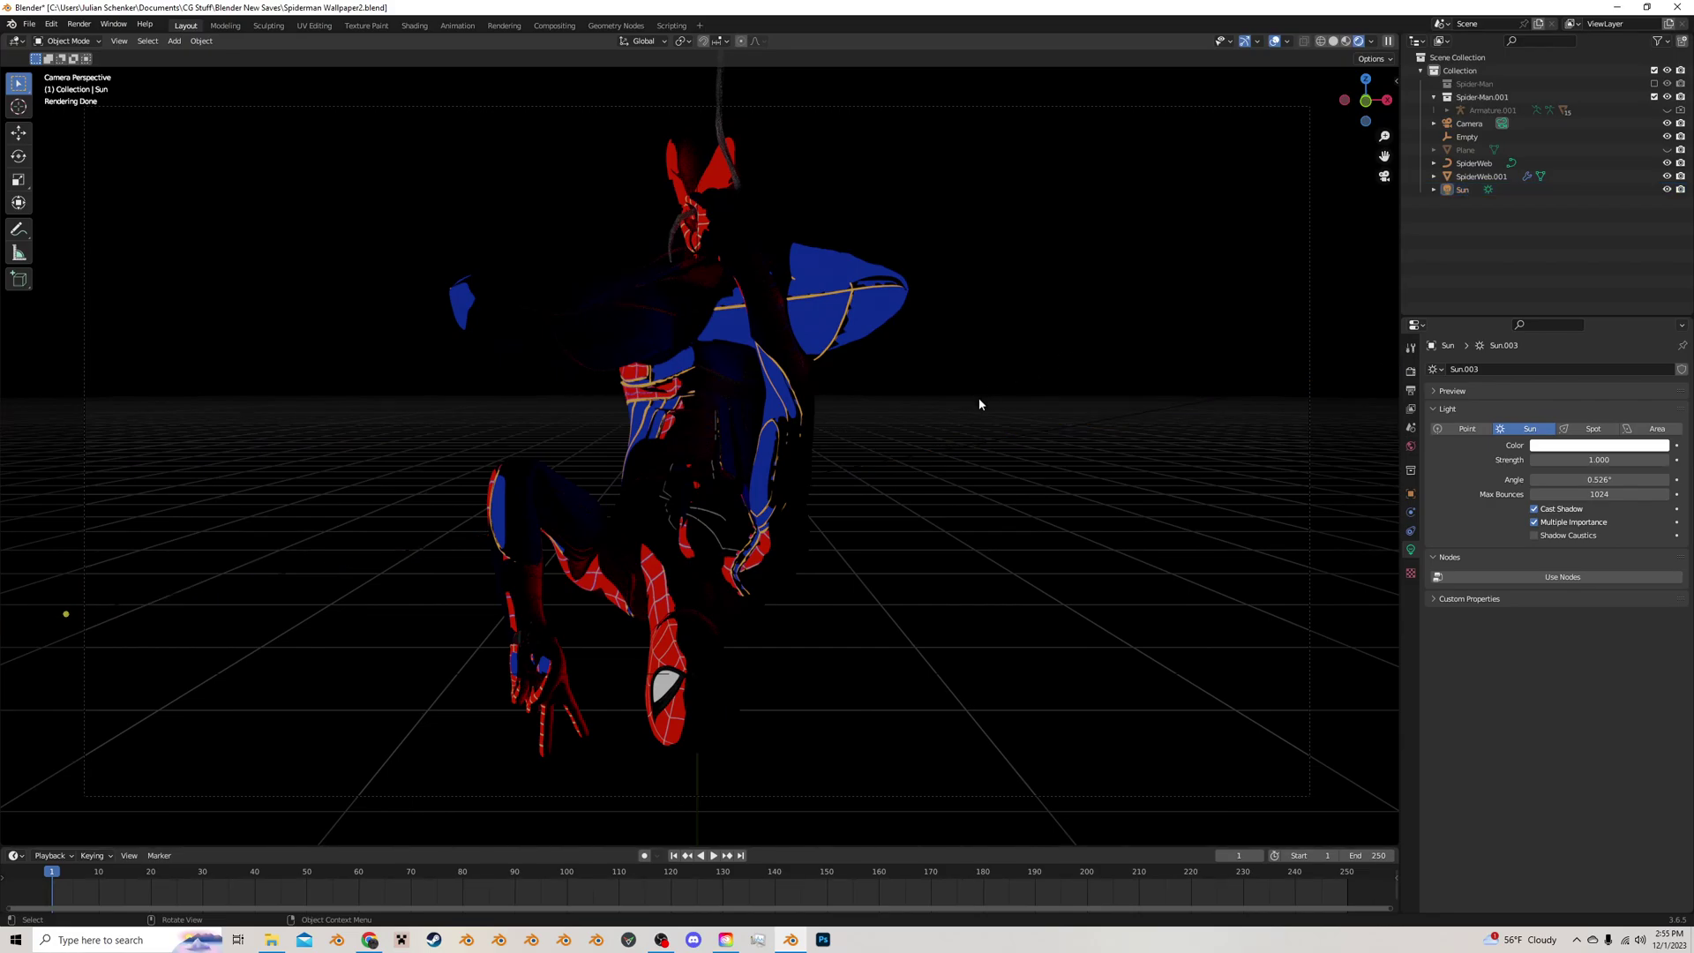
pyautogui.scroll(1, 979, 403)
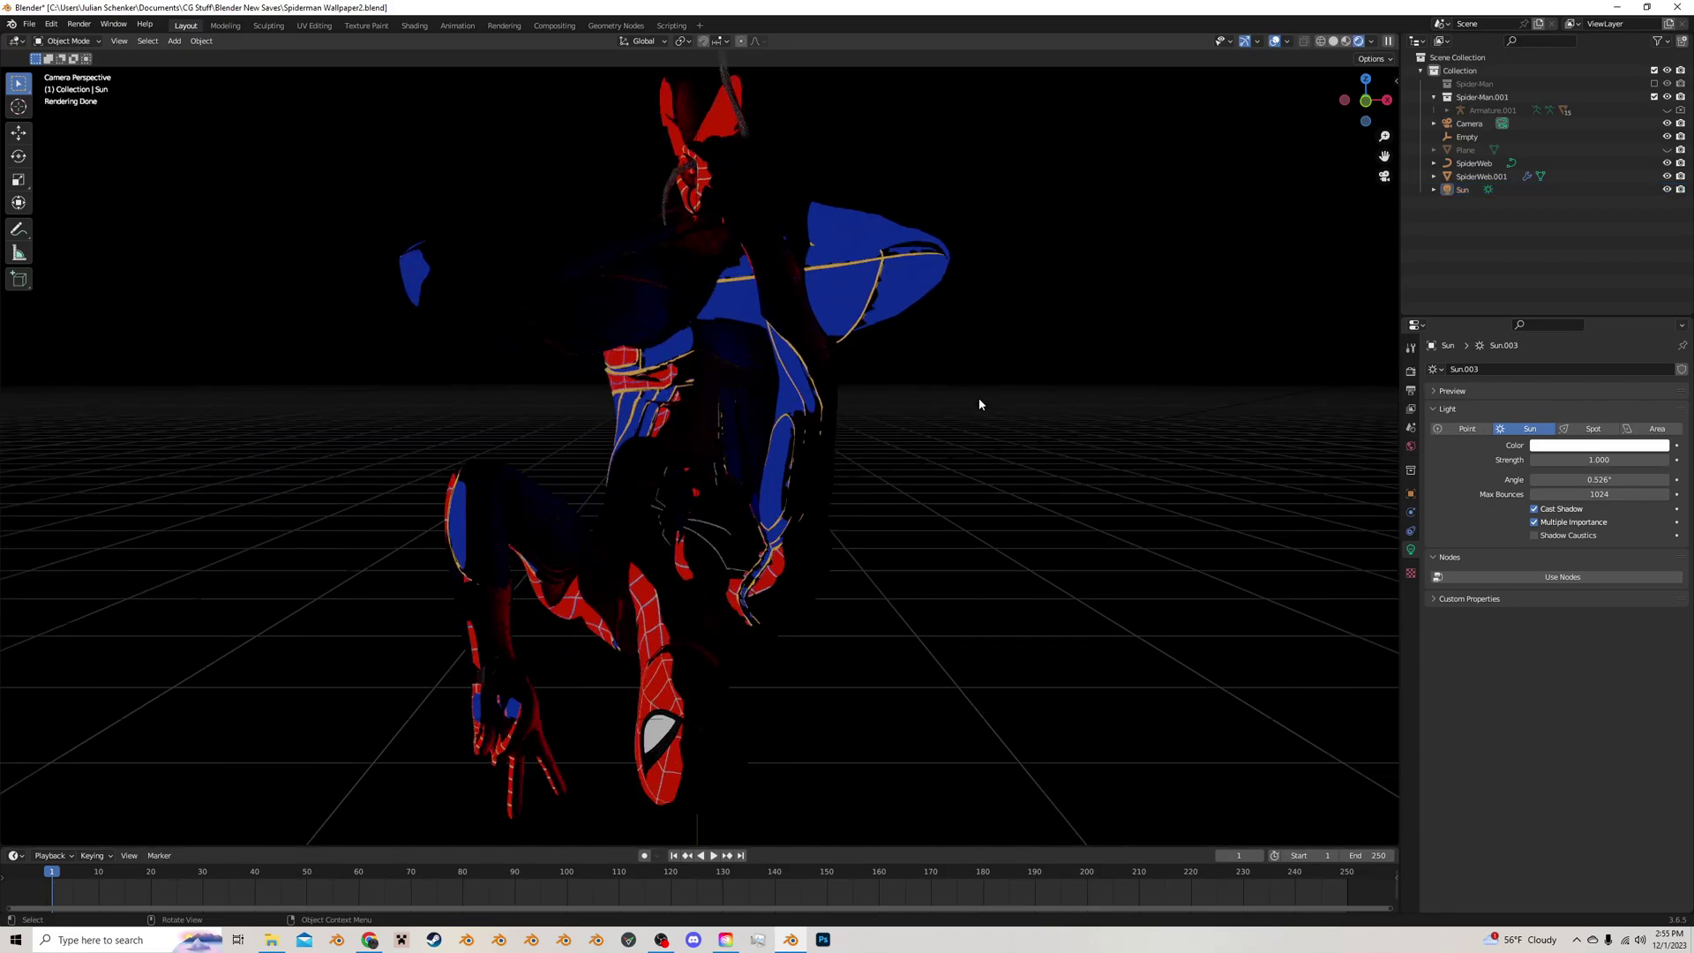
pyautogui.scroll(2, 649, 482)
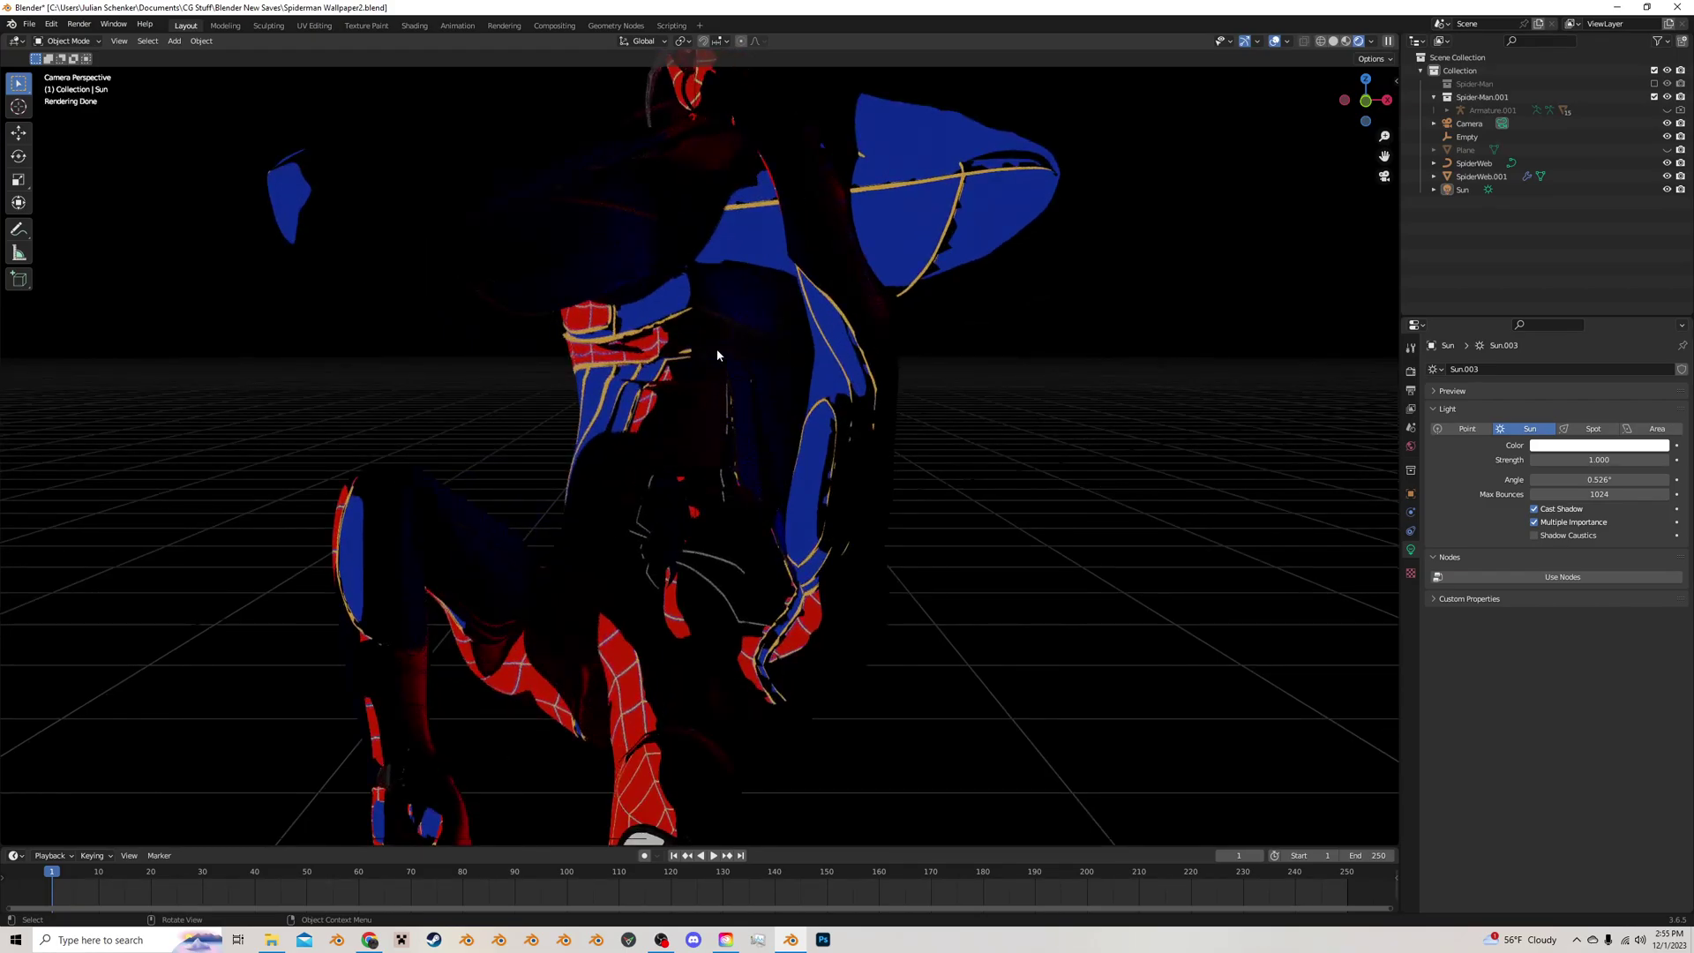
pyautogui.scroll(-7, 635, 335)
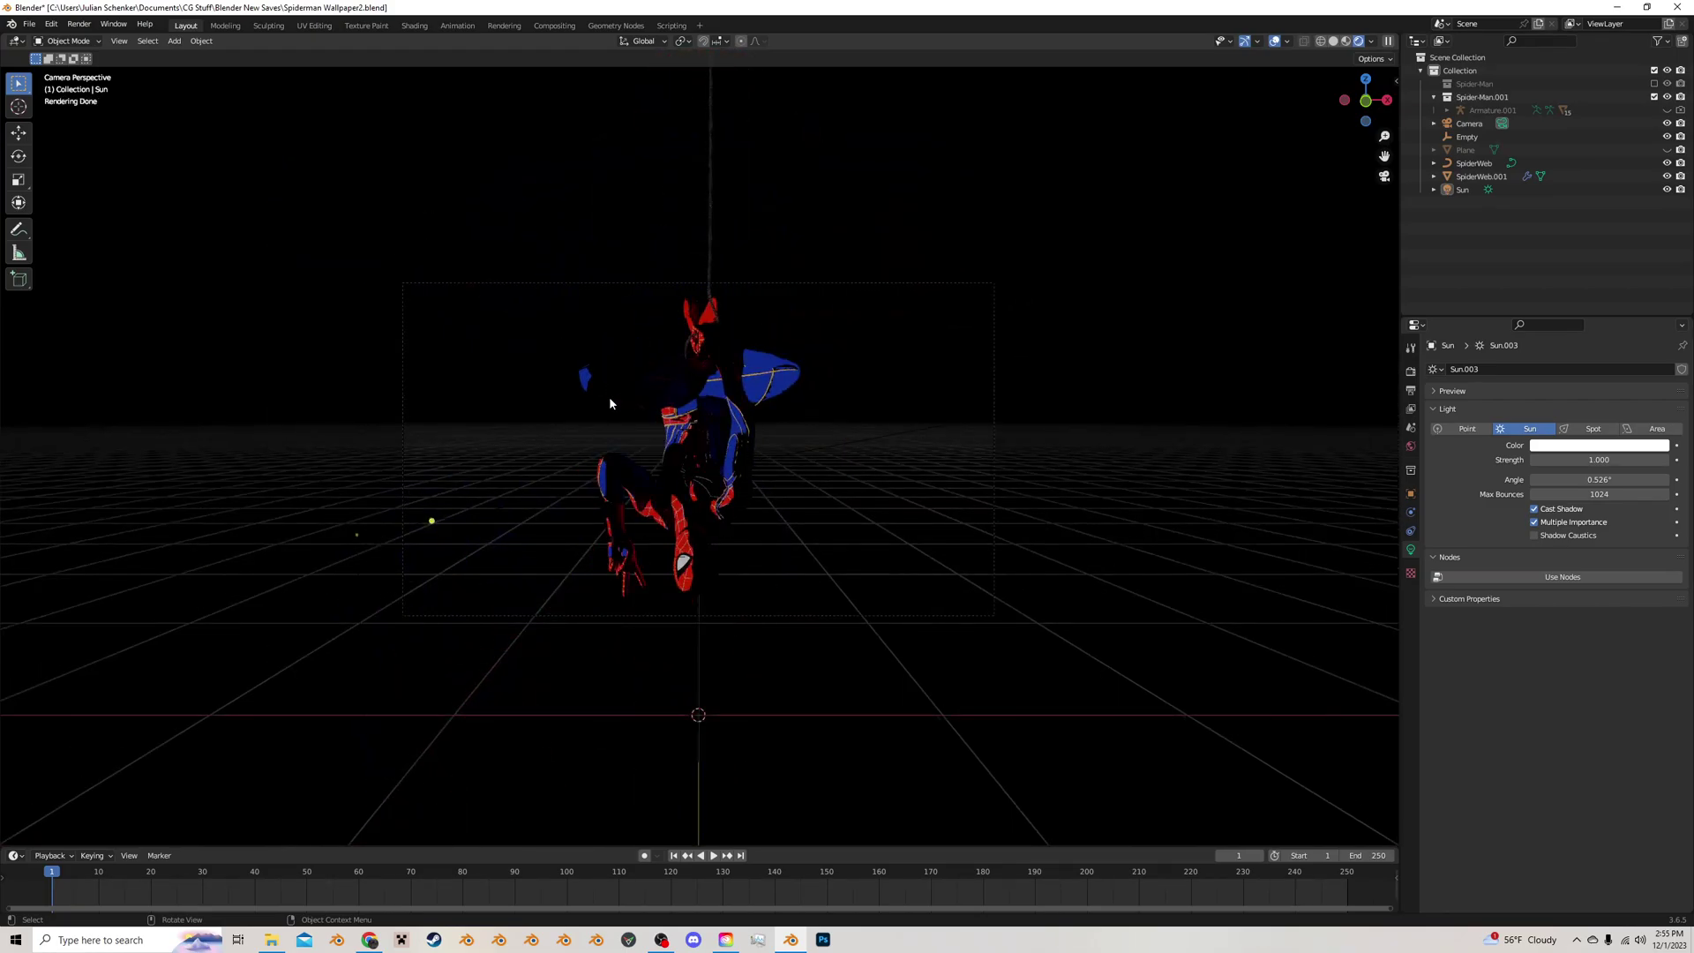
pyautogui.moveTo(609, 403); pyautogui.dragTo(673, 458, button='middle')
pyautogui.click(643, 575)
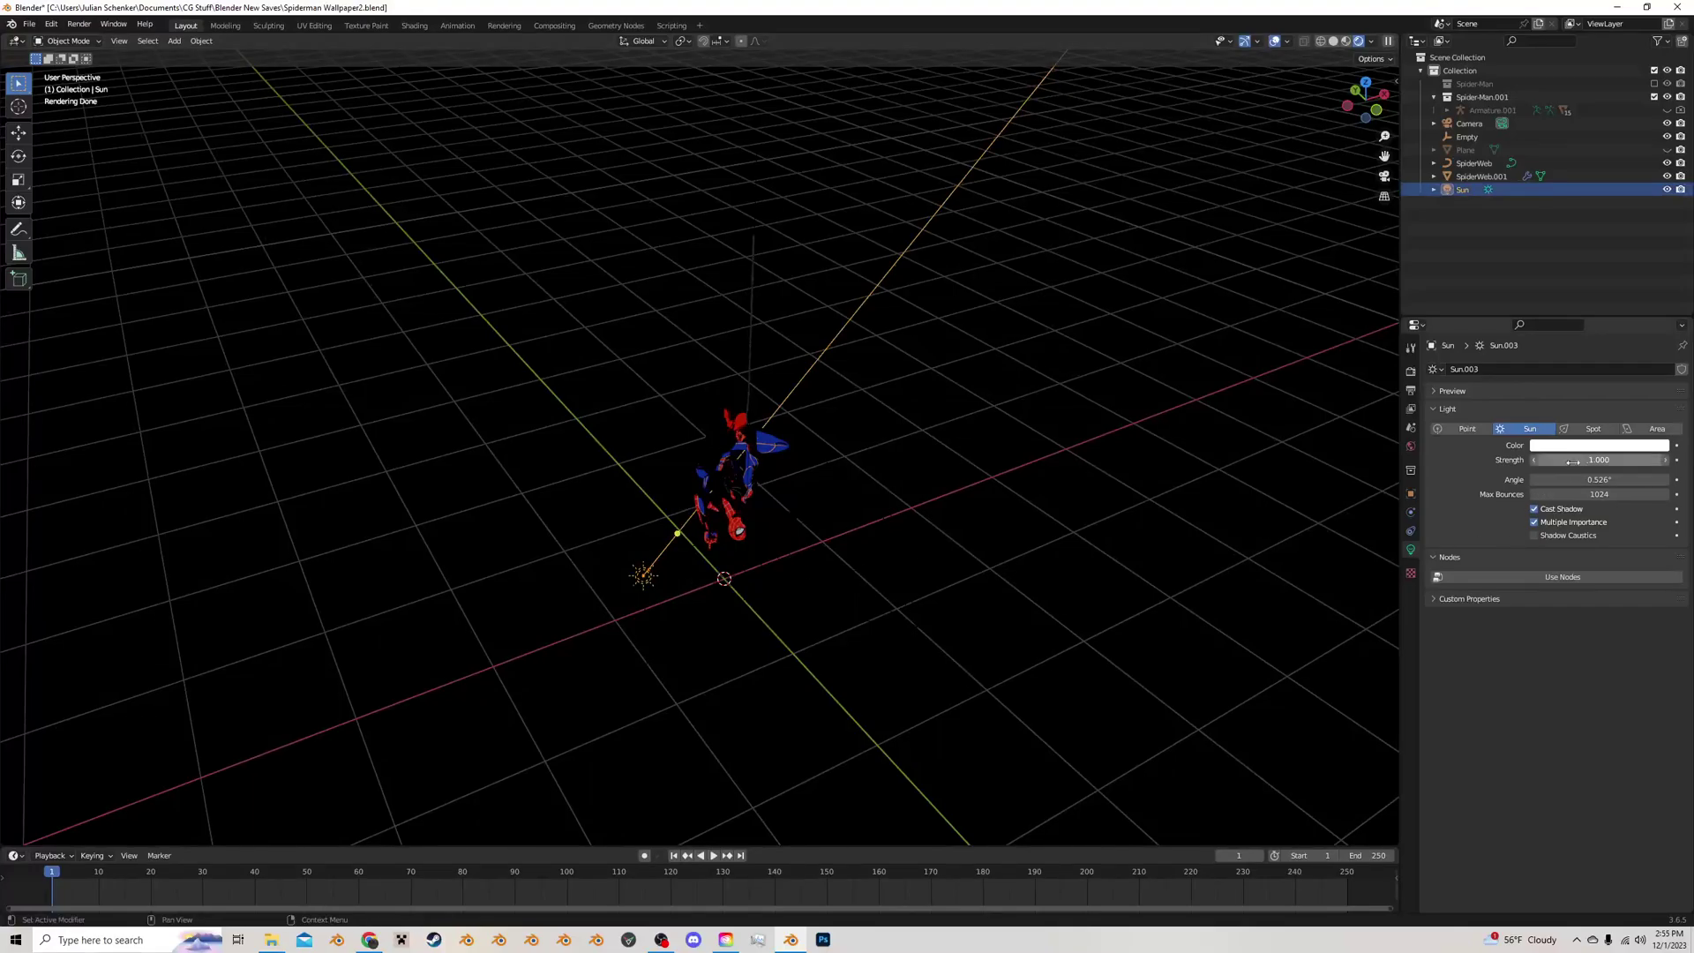
# Raise the Sun light's strength to 7.44 and view the result through the camera
pyautogui.moveTo(1569, 459)
pyautogui.mouseDown()
pyautogui.moveTo(1658, 460)
pyautogui.moveTo(1568, 460)
pyautogui.mouseUp()
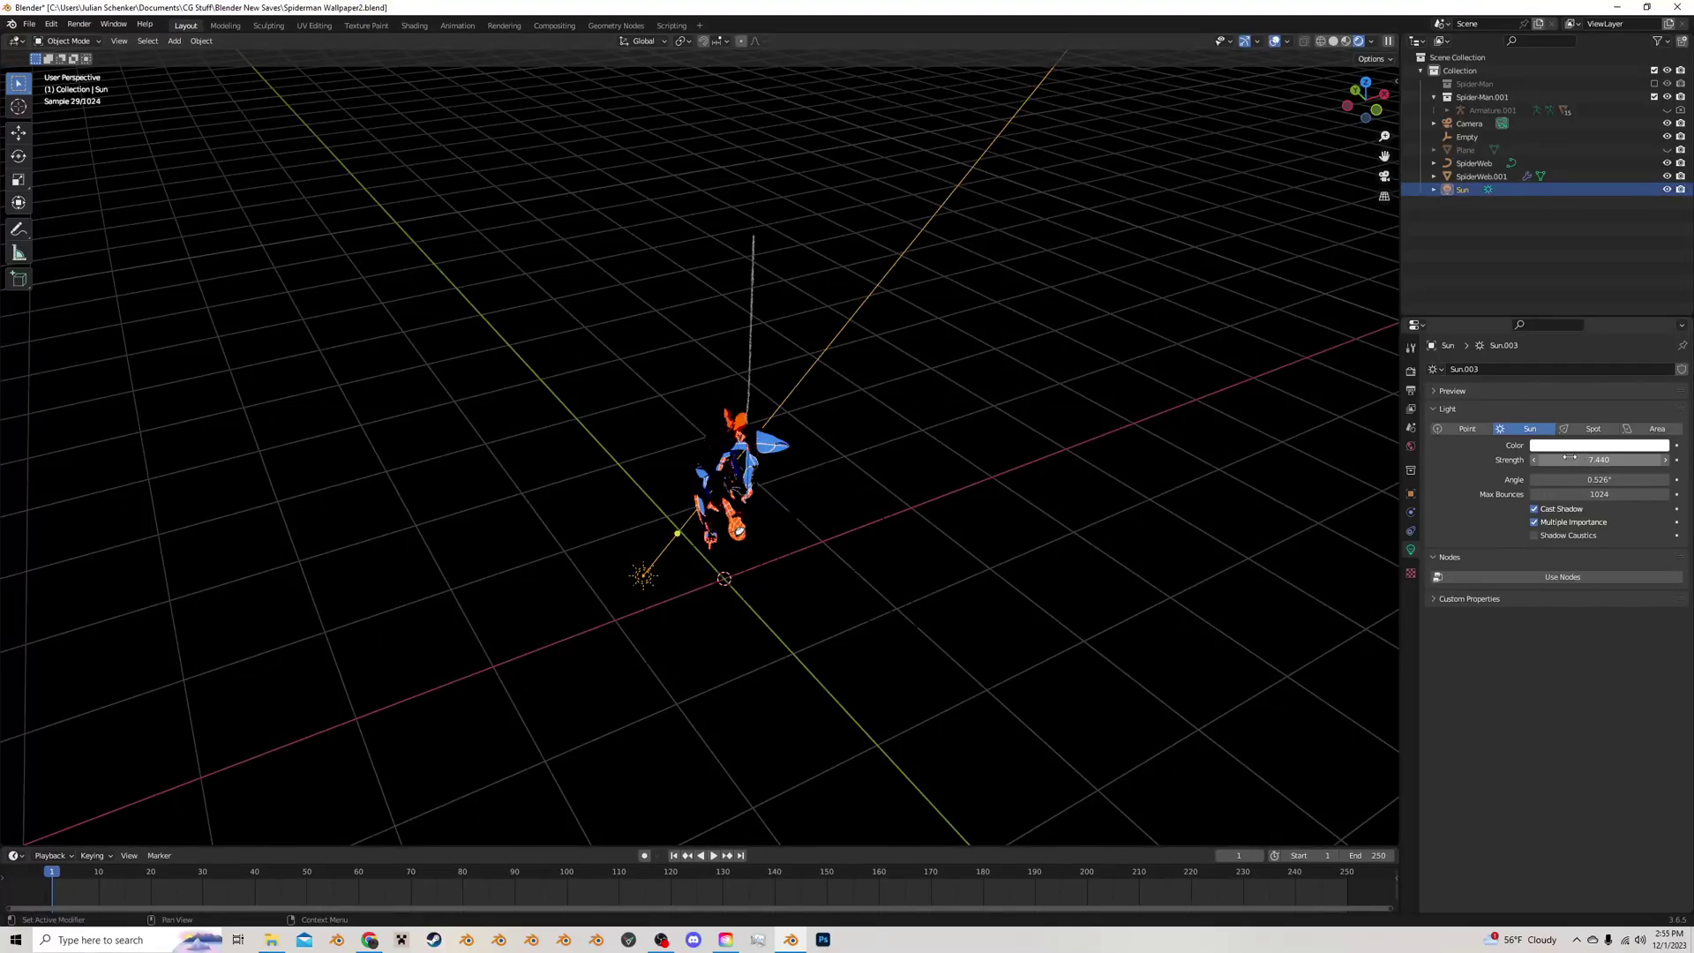
pyautogui.click(1384, 175)
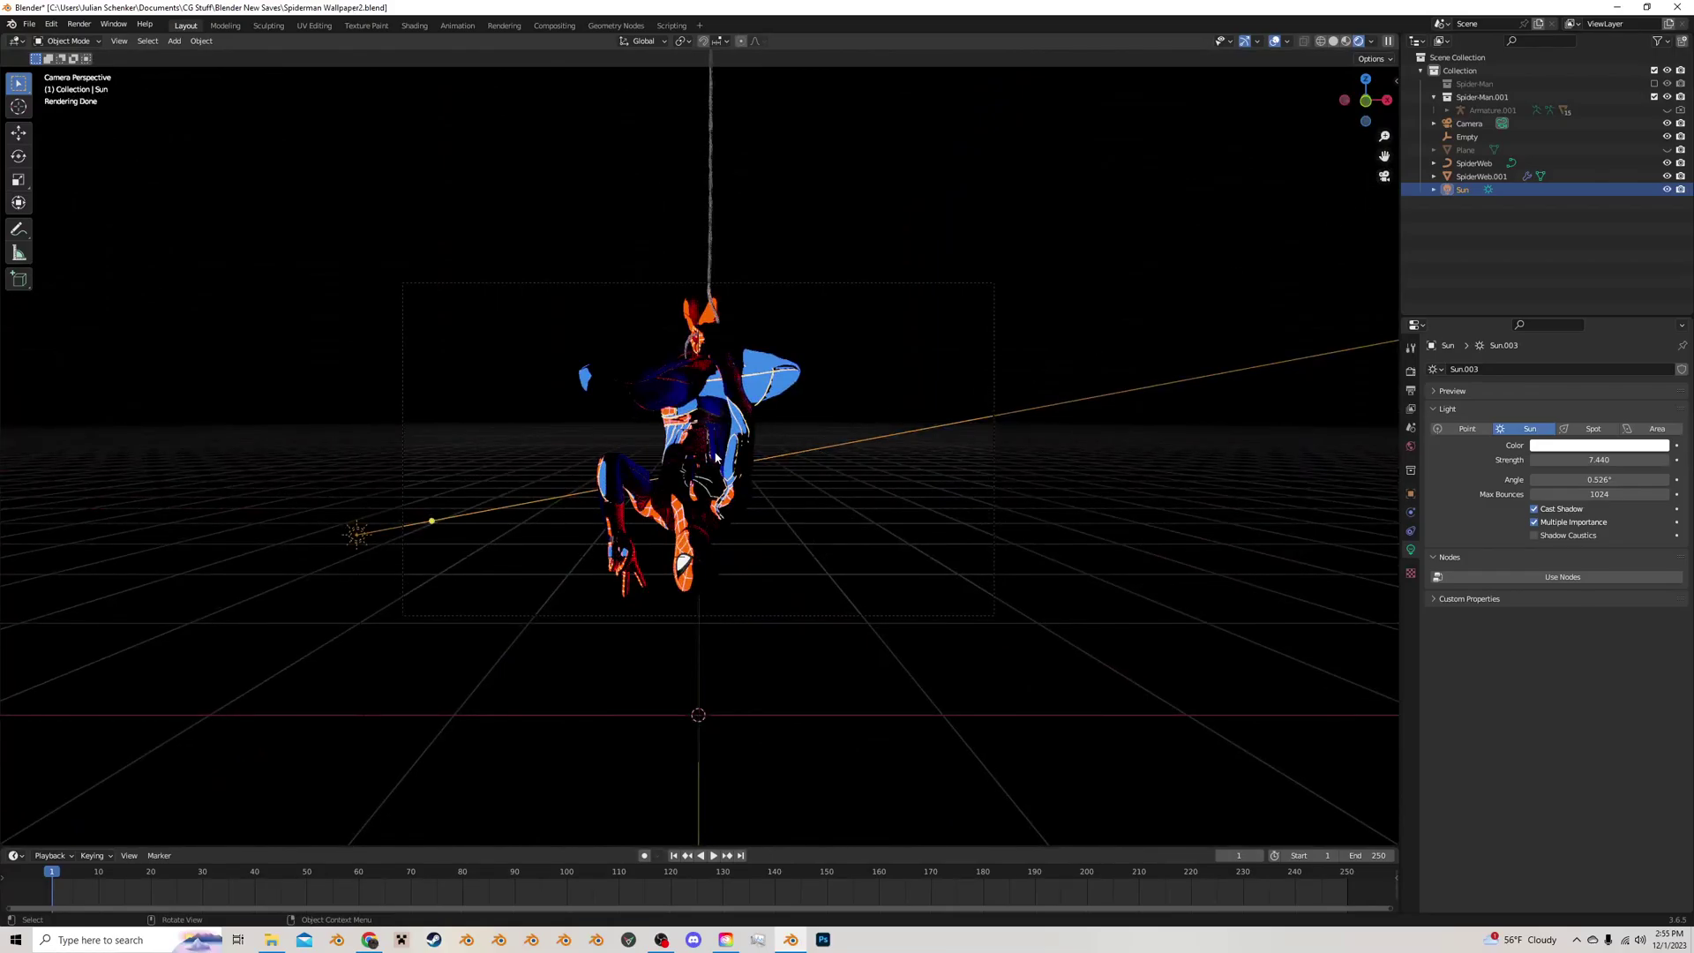
# Move the Sun light out in front of the hanging character, near the ground
pyautogui.moveTo(634, 459); pyautogui.dragTo(681, 522, button='middle')
pyautogui.press('g')
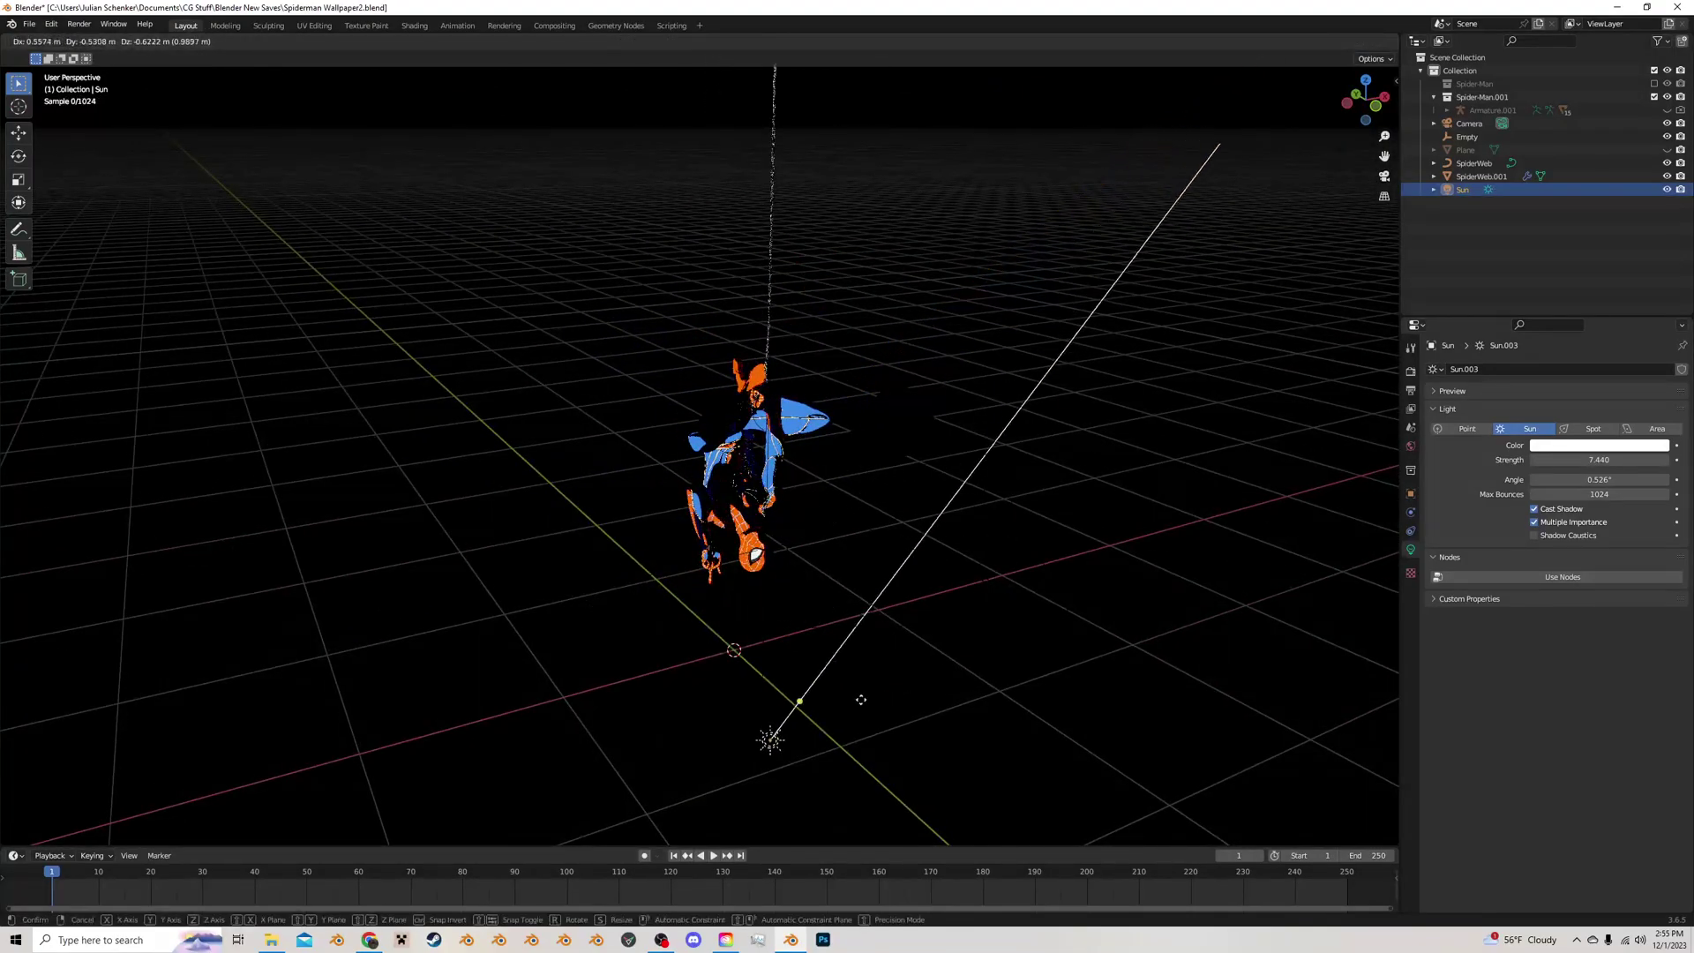
pyautogui.click(862, 700)
pyautogui.moveTo(862, 699); pyautogui.dragTo(819, 663, button='middle')
pyautogui.press('g')
pyautogui.click(550, 765)
# Refine the Sun light's position in front of the character, with a last move of about -1.74 m in X and 0.87 m in Y
pyautogui.scroll(-4, 617, 711)
pyautogui.moveTo(617, 711); pyautogui.dragTo(764, 593, button='middle')
pyautogui.press('g')
pyautogui.click(870, 631)
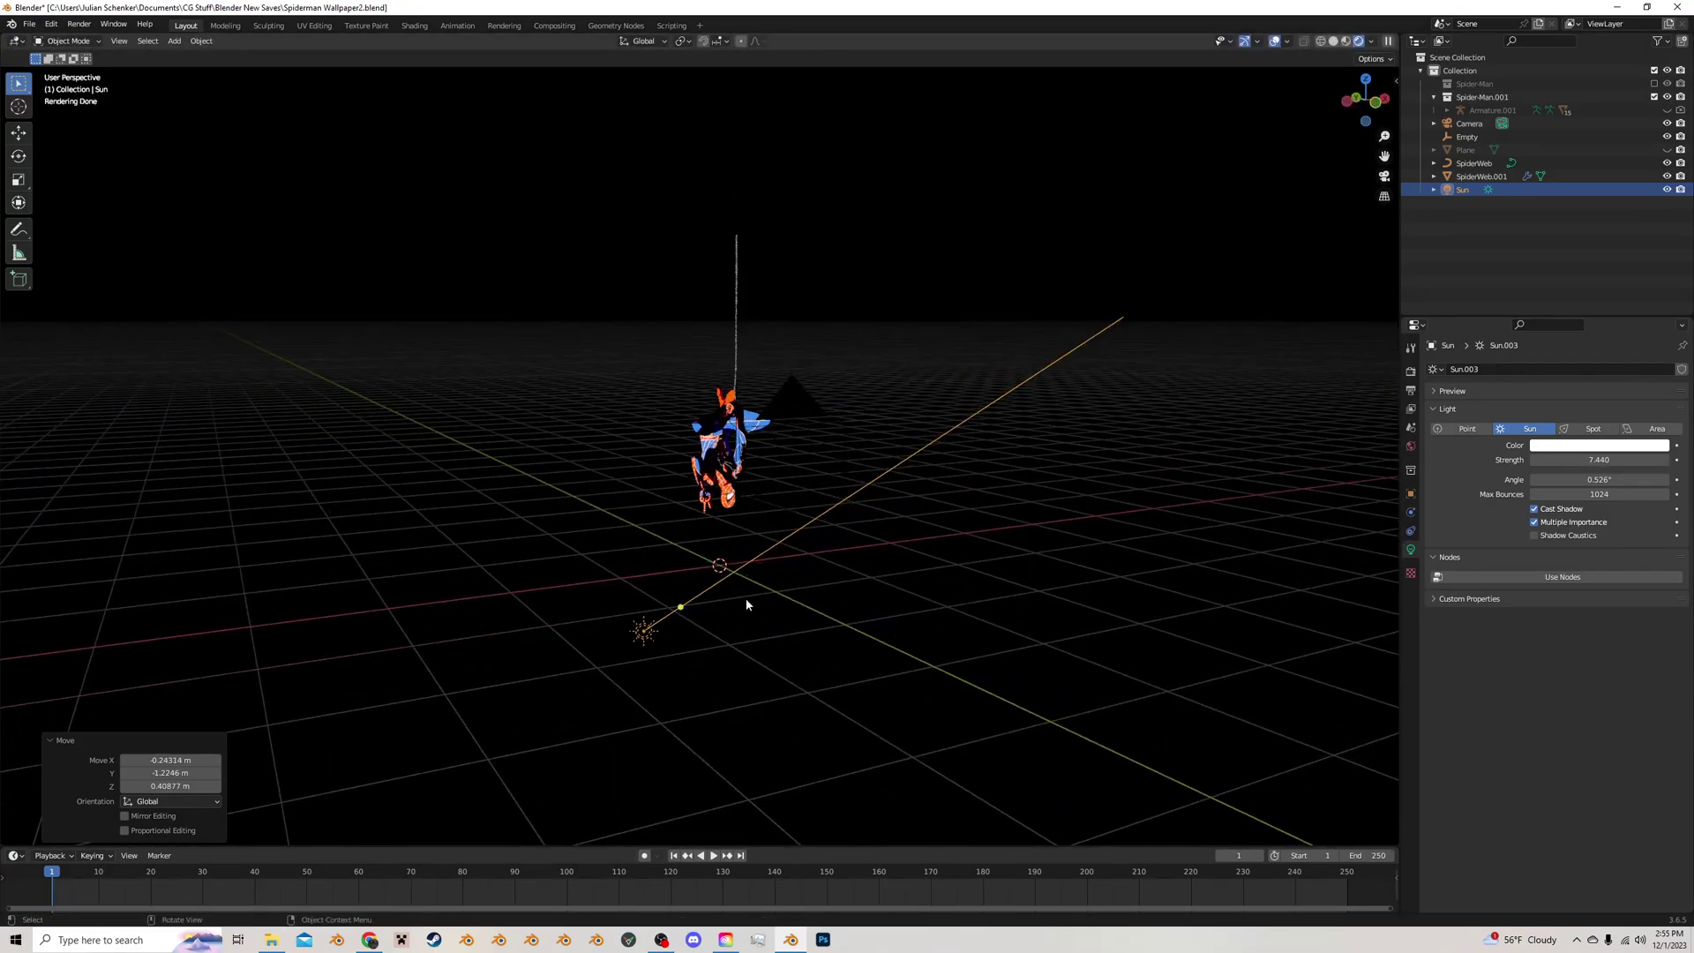
pyautogui.press('g')
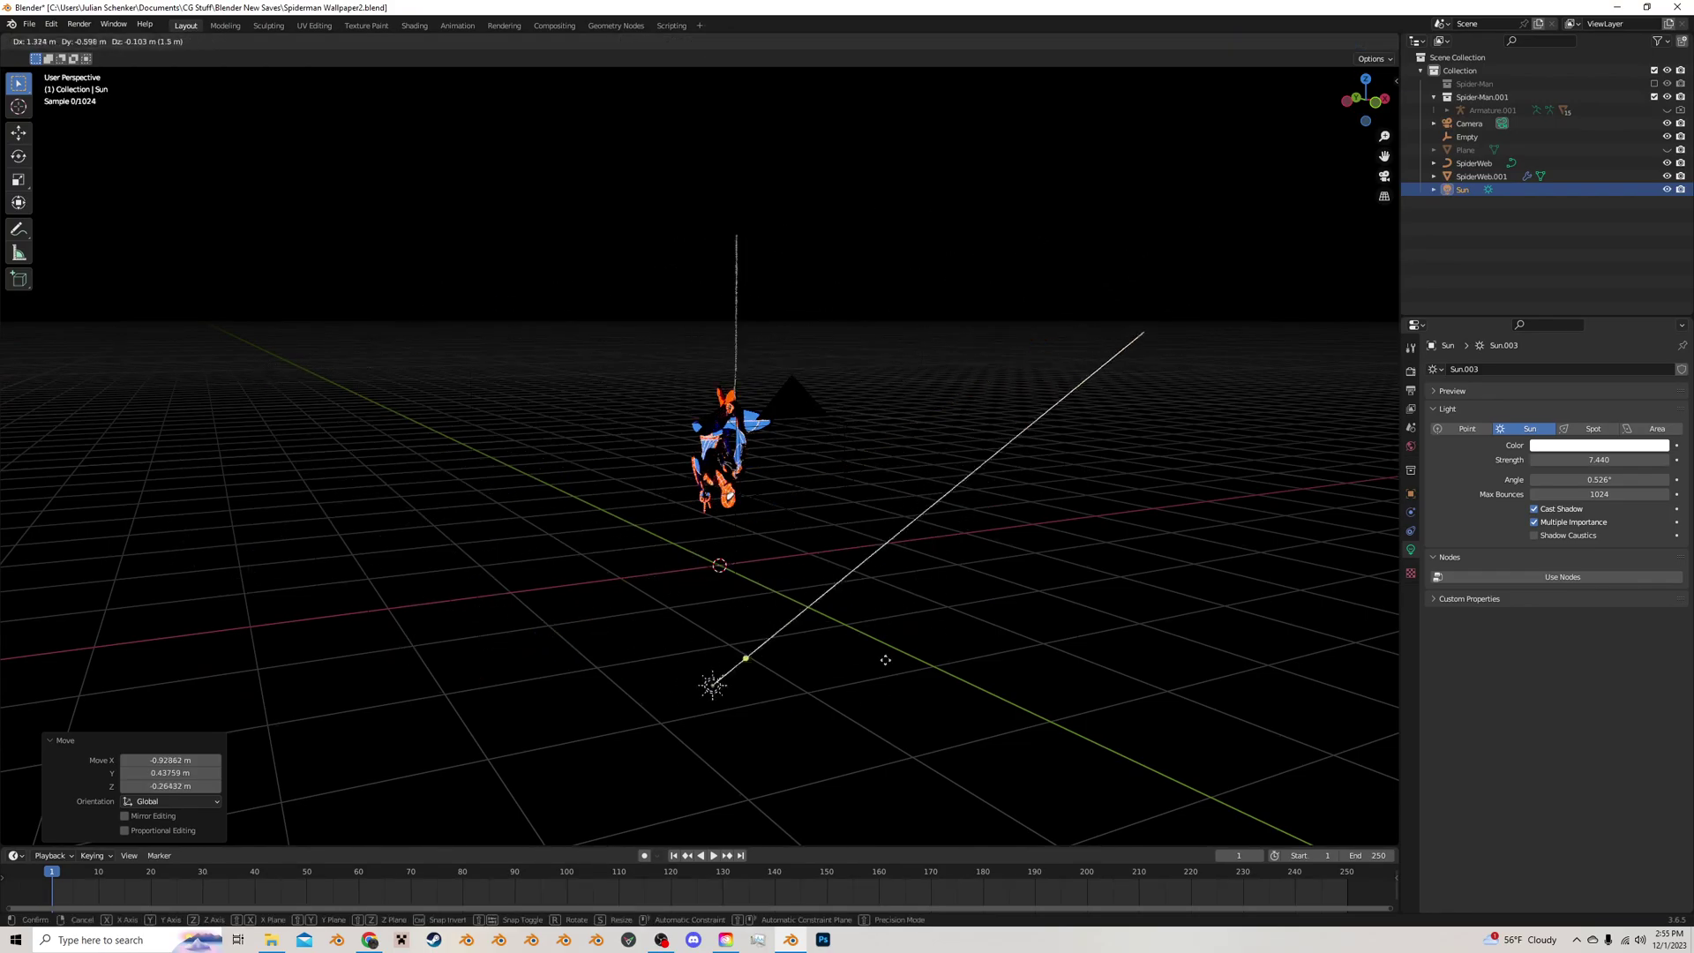
pyautogui.click(725, 653)
pyautogui.moveTo(637, 677); pyautogui.dragTo(666, 674, button='middle')
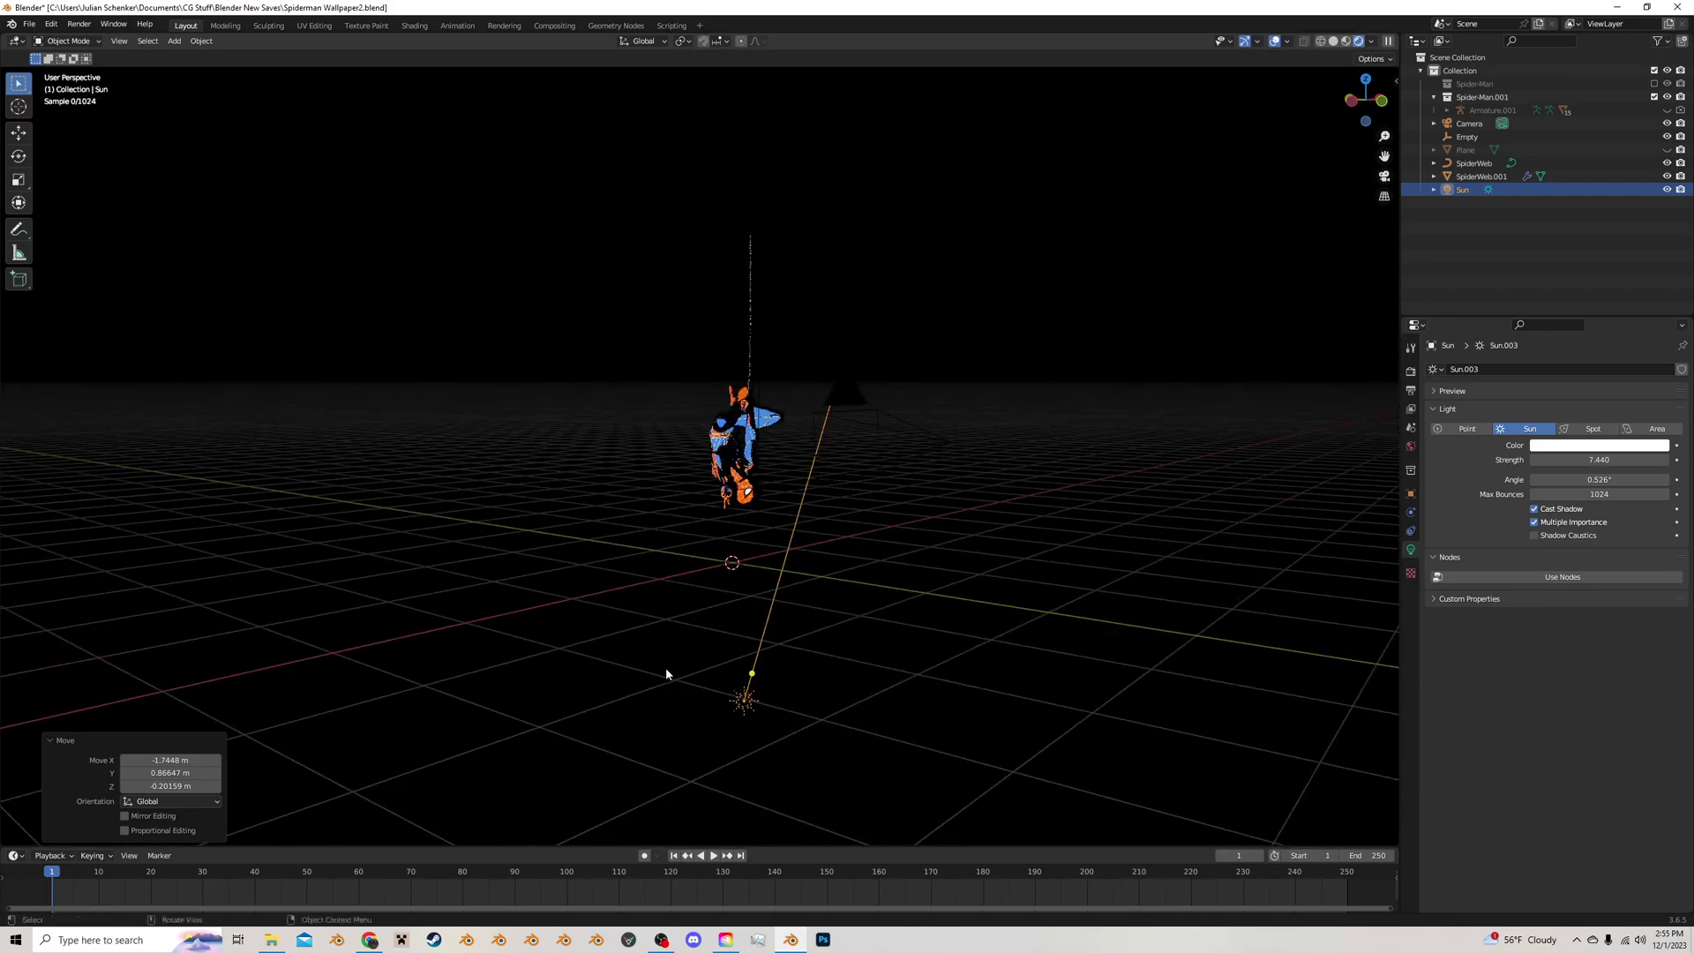
# Aim the Sun light up at the character, nudge it about 0.22 m in X and 0.31 m in Z, and check the lighting through the camera
pyautogui.moveTo(752, 671); pyautogui.dragTo(763, 545)
pyautogui.moveTo(762, 545); pyautogui.dragTo(489, 666, button='middle')
pyautogui.press('g')
pyautogui.click(531, 448)
pyautogui.moveTo(531, 447); pyautogui.dragTo(480, 546, button='middle')
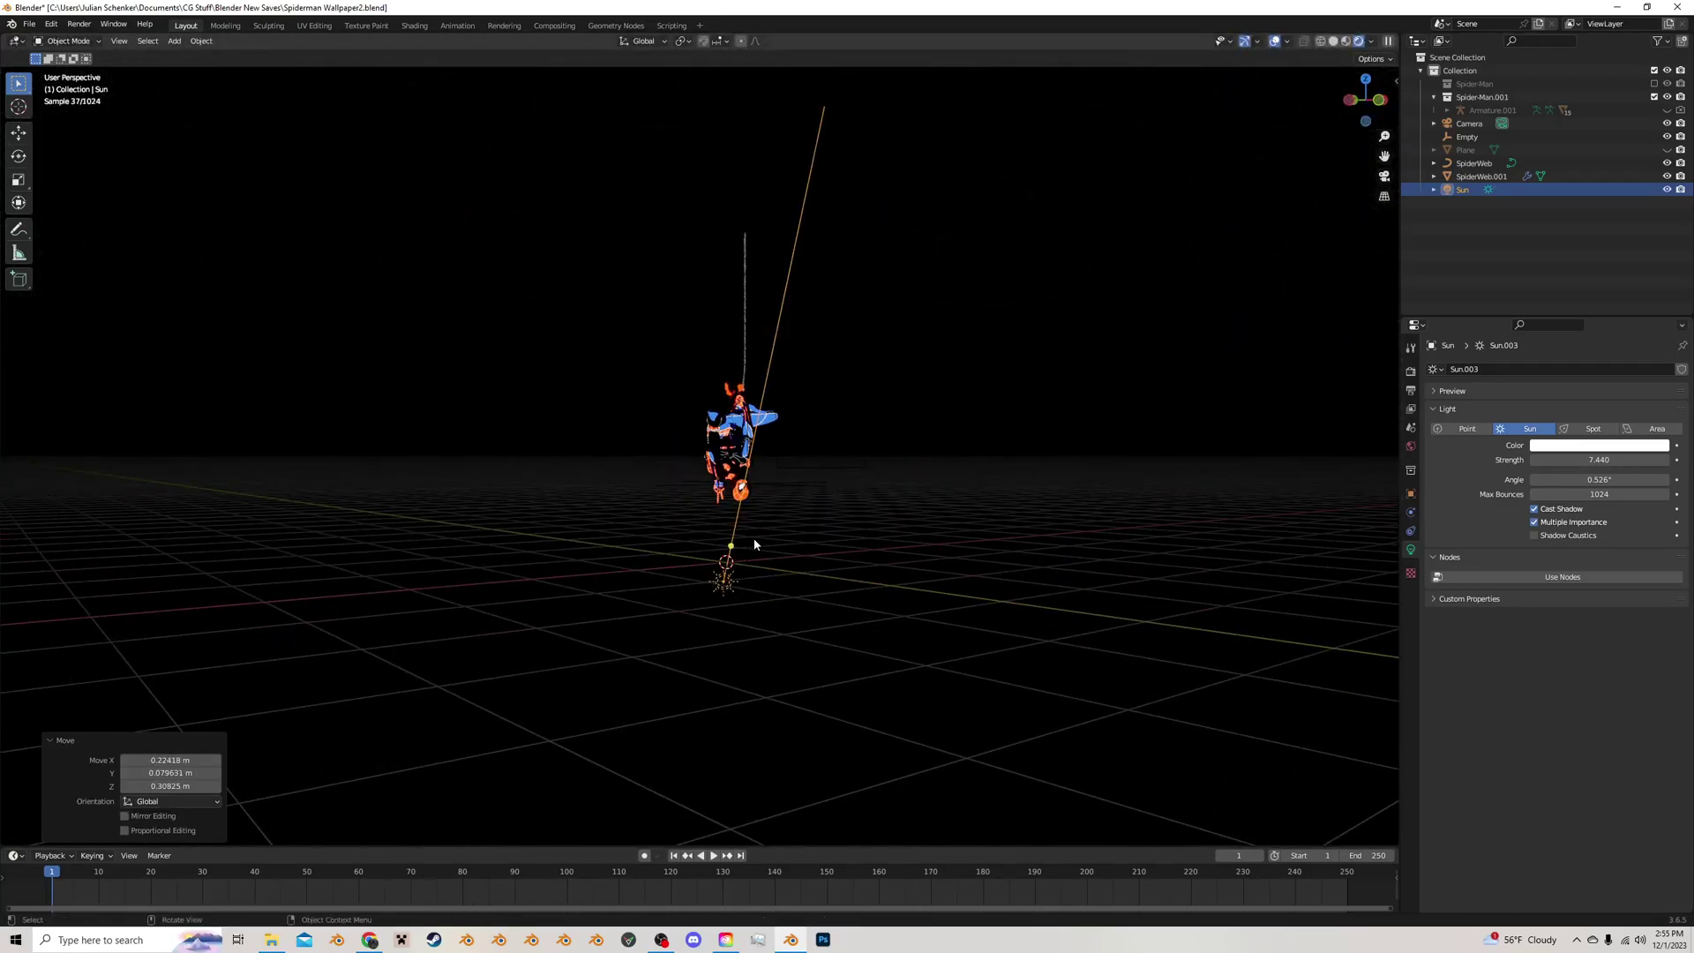
pyautogui.moveTo(729, 541); pyautogui.dragTo(756, 477)
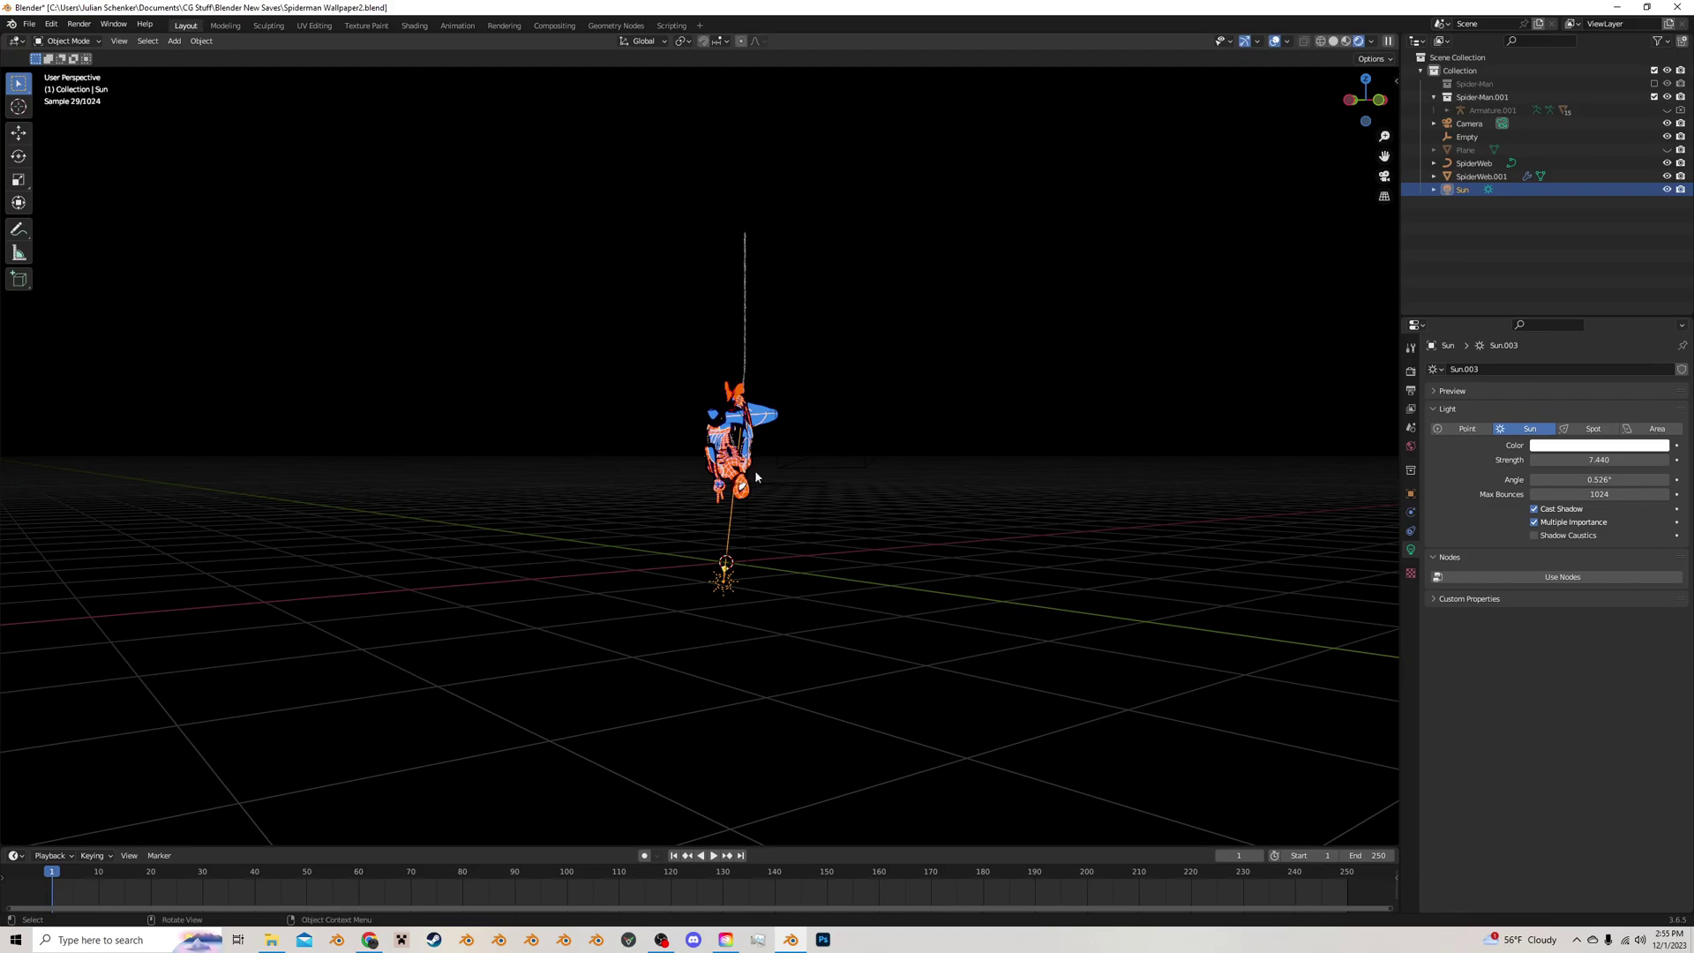
pyautogui.click(1385, 177)
pyautogui.scroll(4, 808, 468)
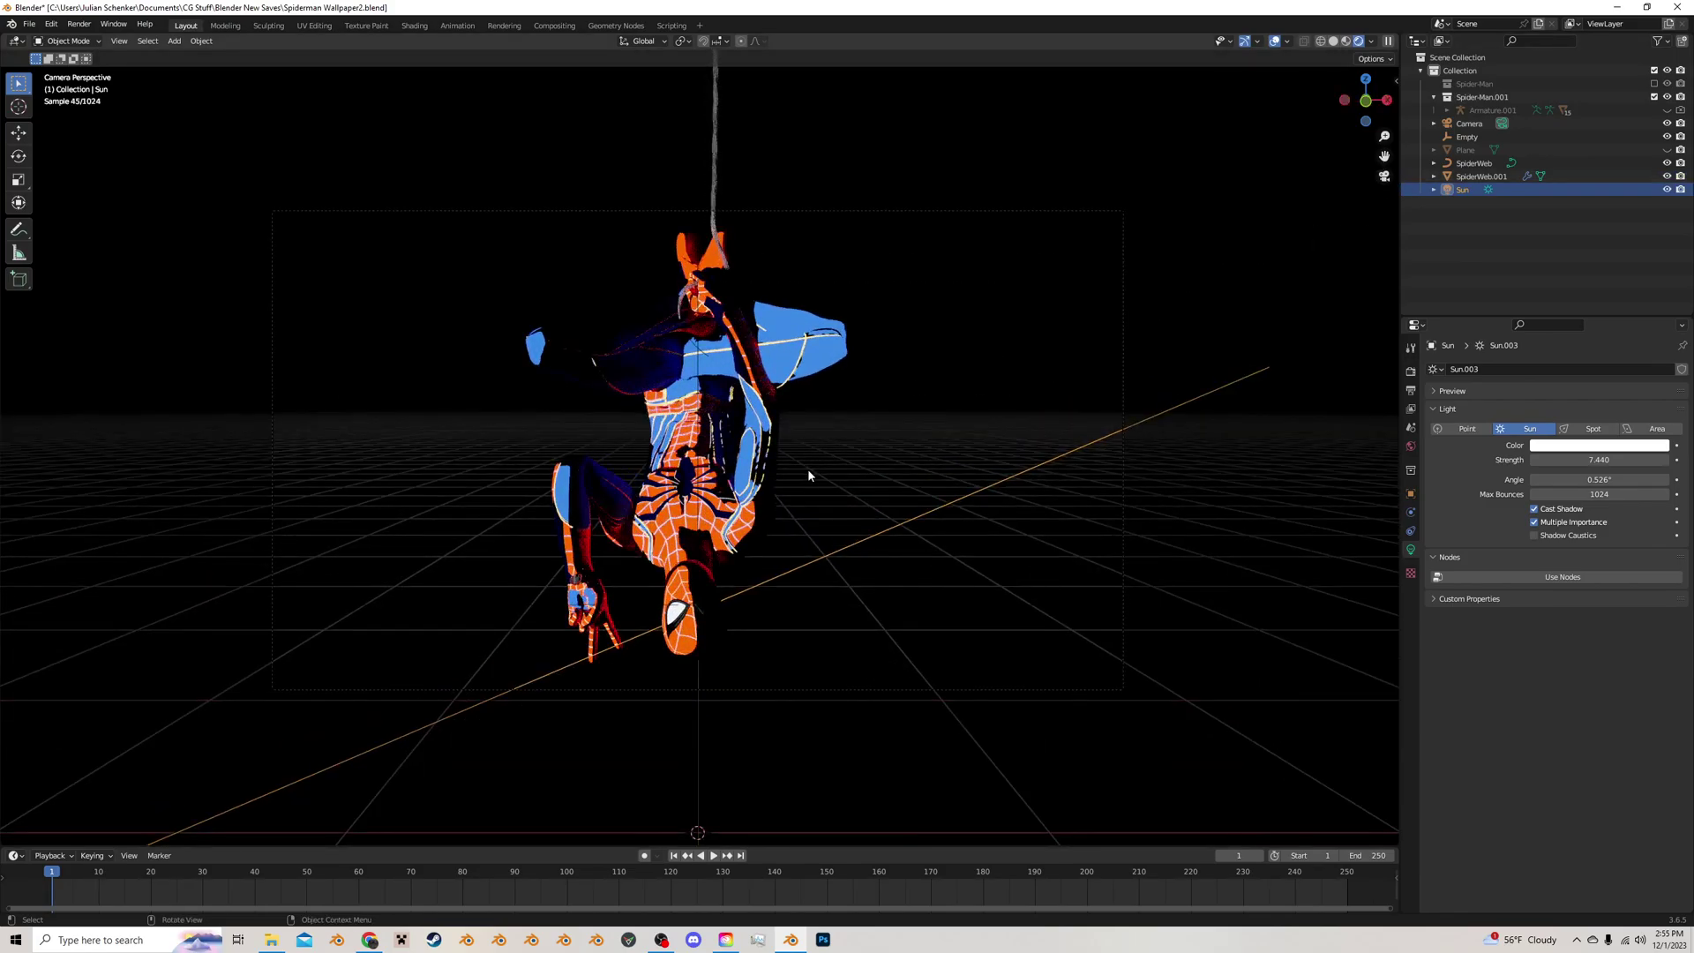
pyautogui.scroll(-3, 688, 471)
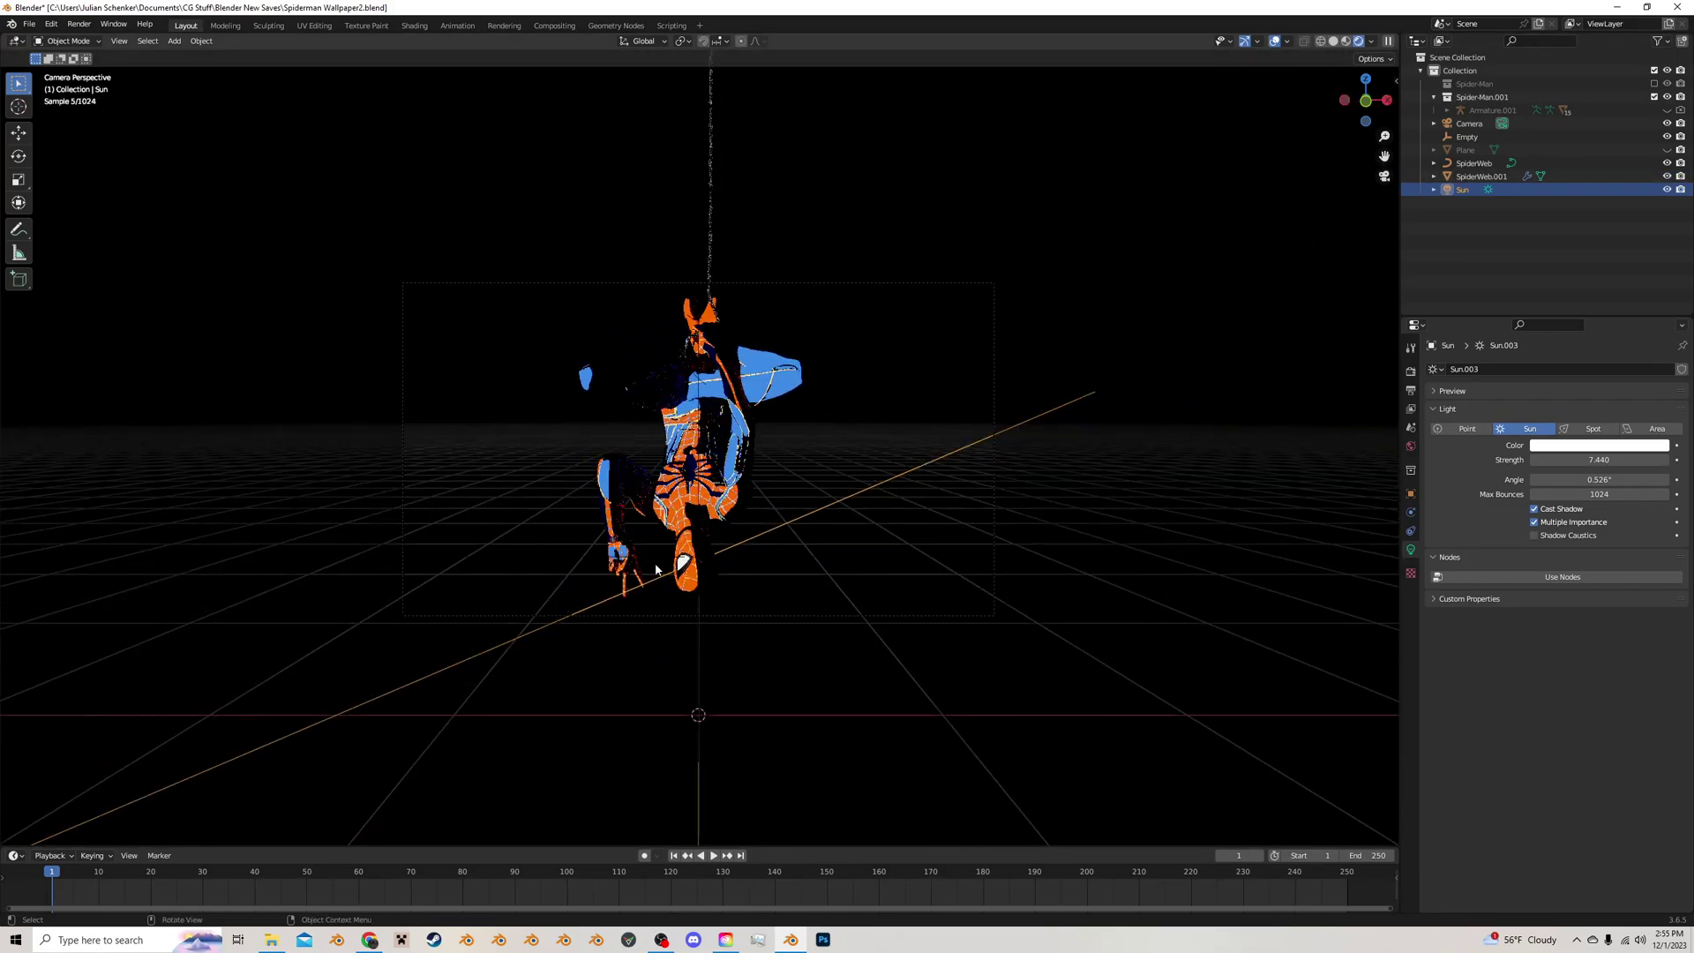
# Rotate the Sun light by about -4.35° in the camera view and display its object transform values
pyautogui.press('r')
pyautogui.click(644, 411)
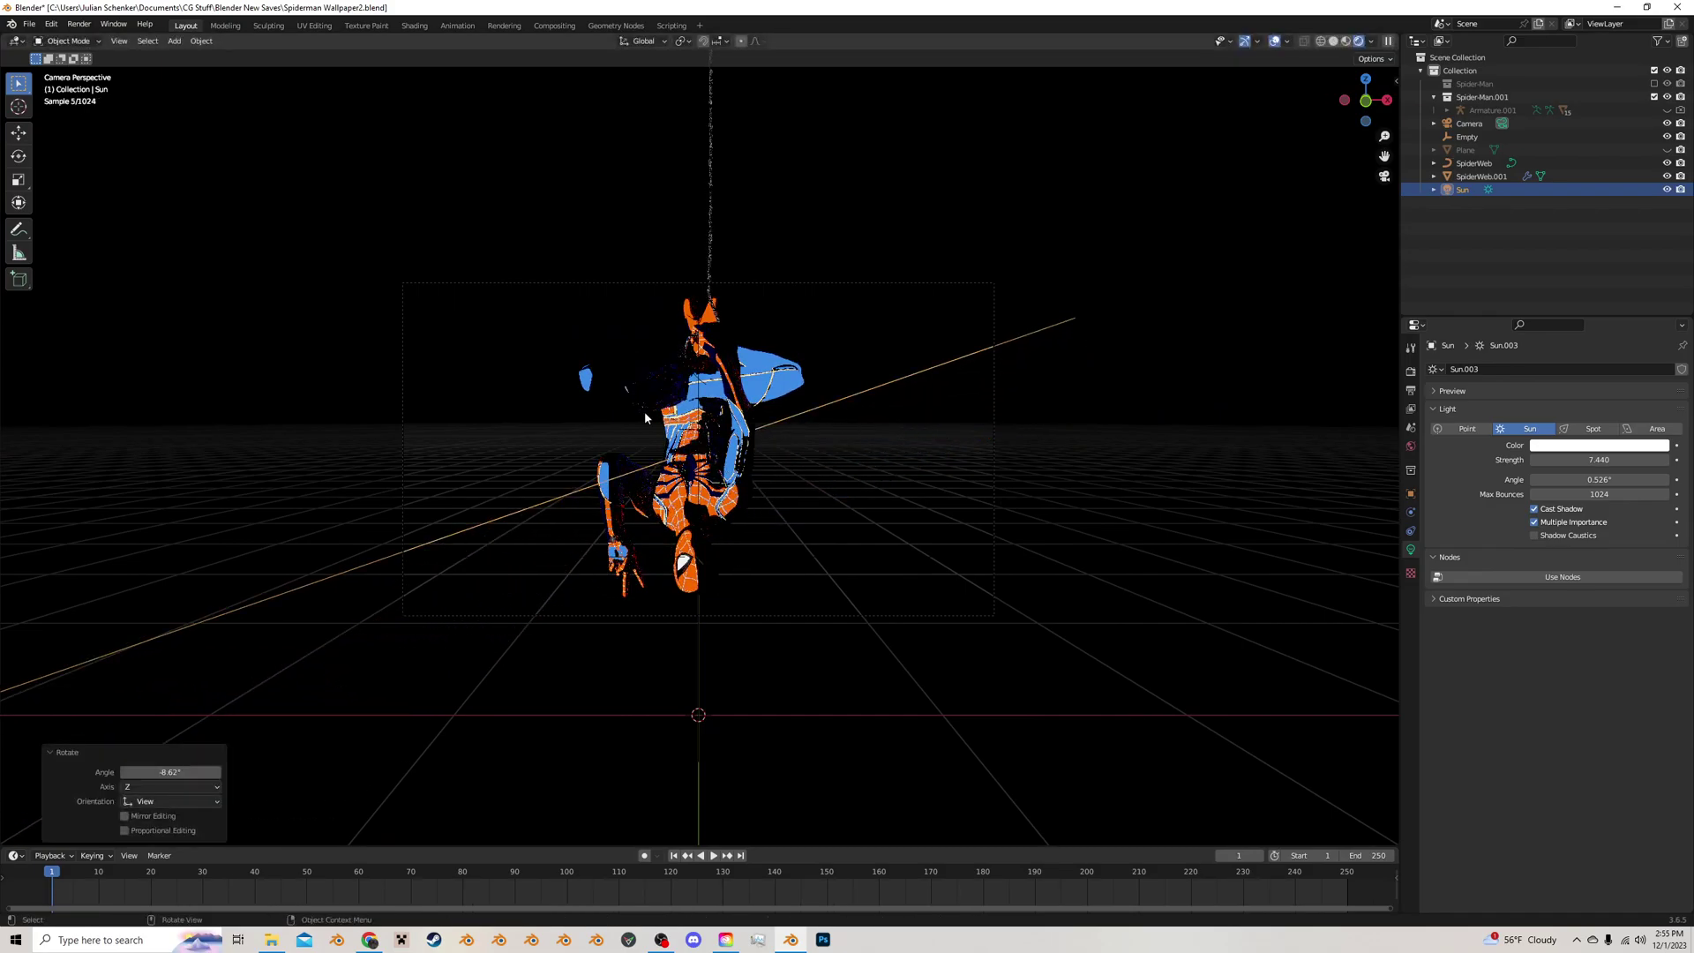
pyautogui.click(1409, 494)
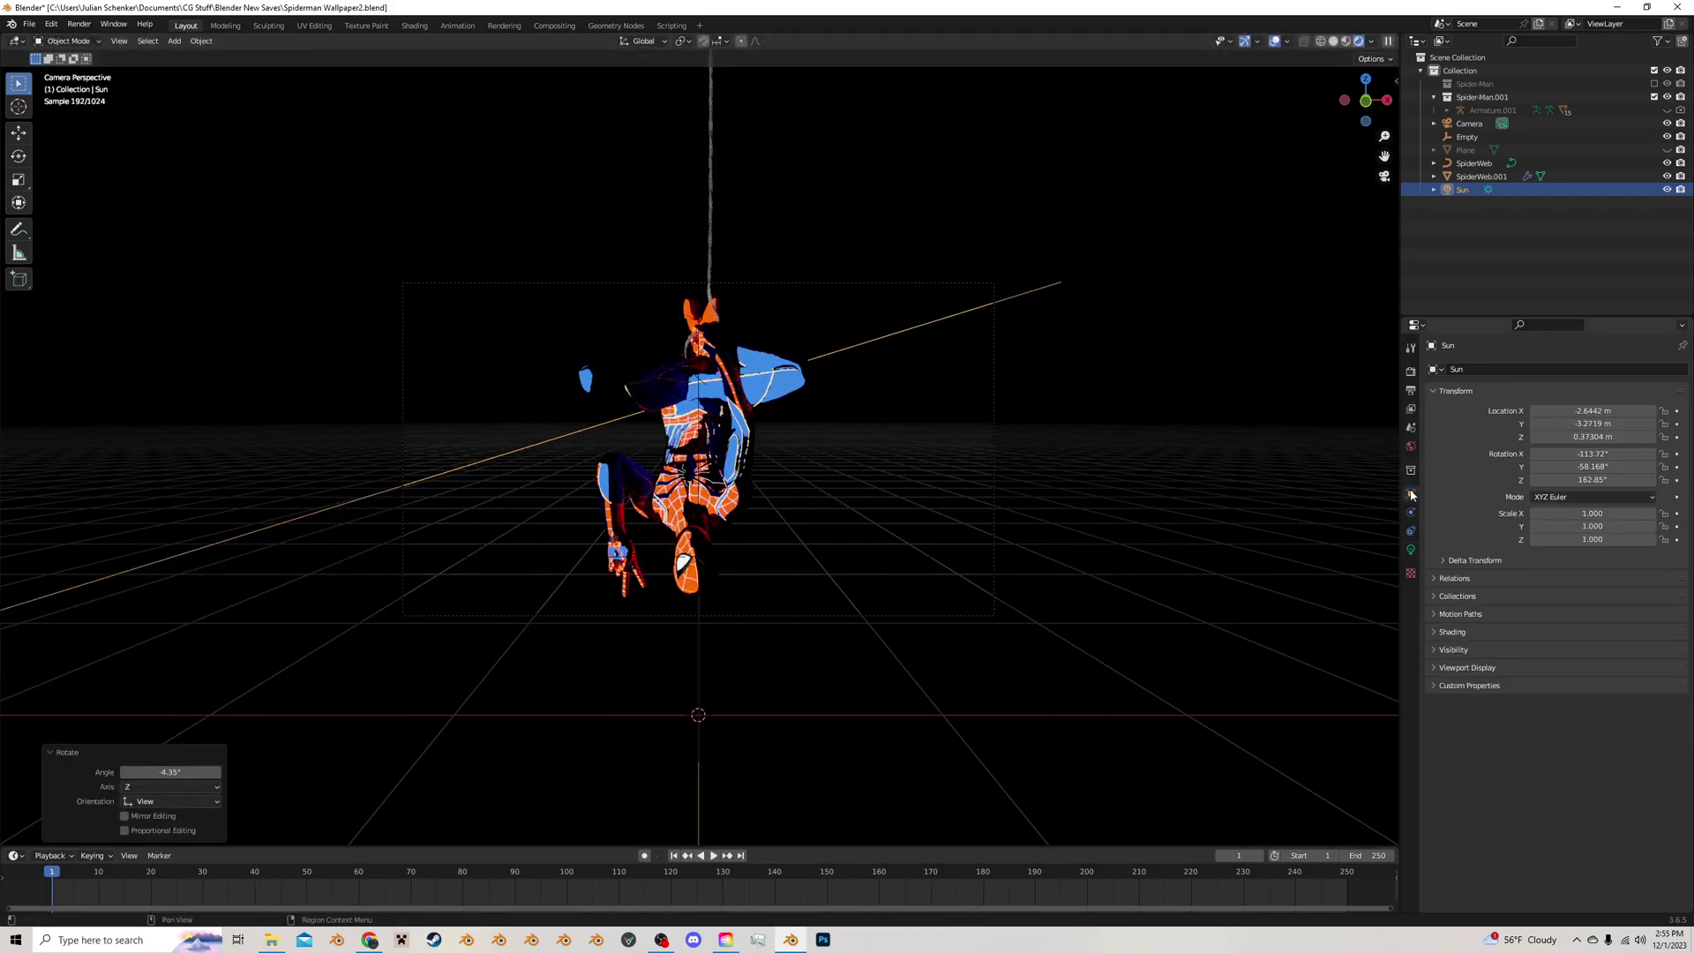
# Move the Sun light about 1.21 m in X and 0.51 m in Z
pyautogui.scroll(-1, 678, 644)
pyautogui.scroll(-2, 678, 640)
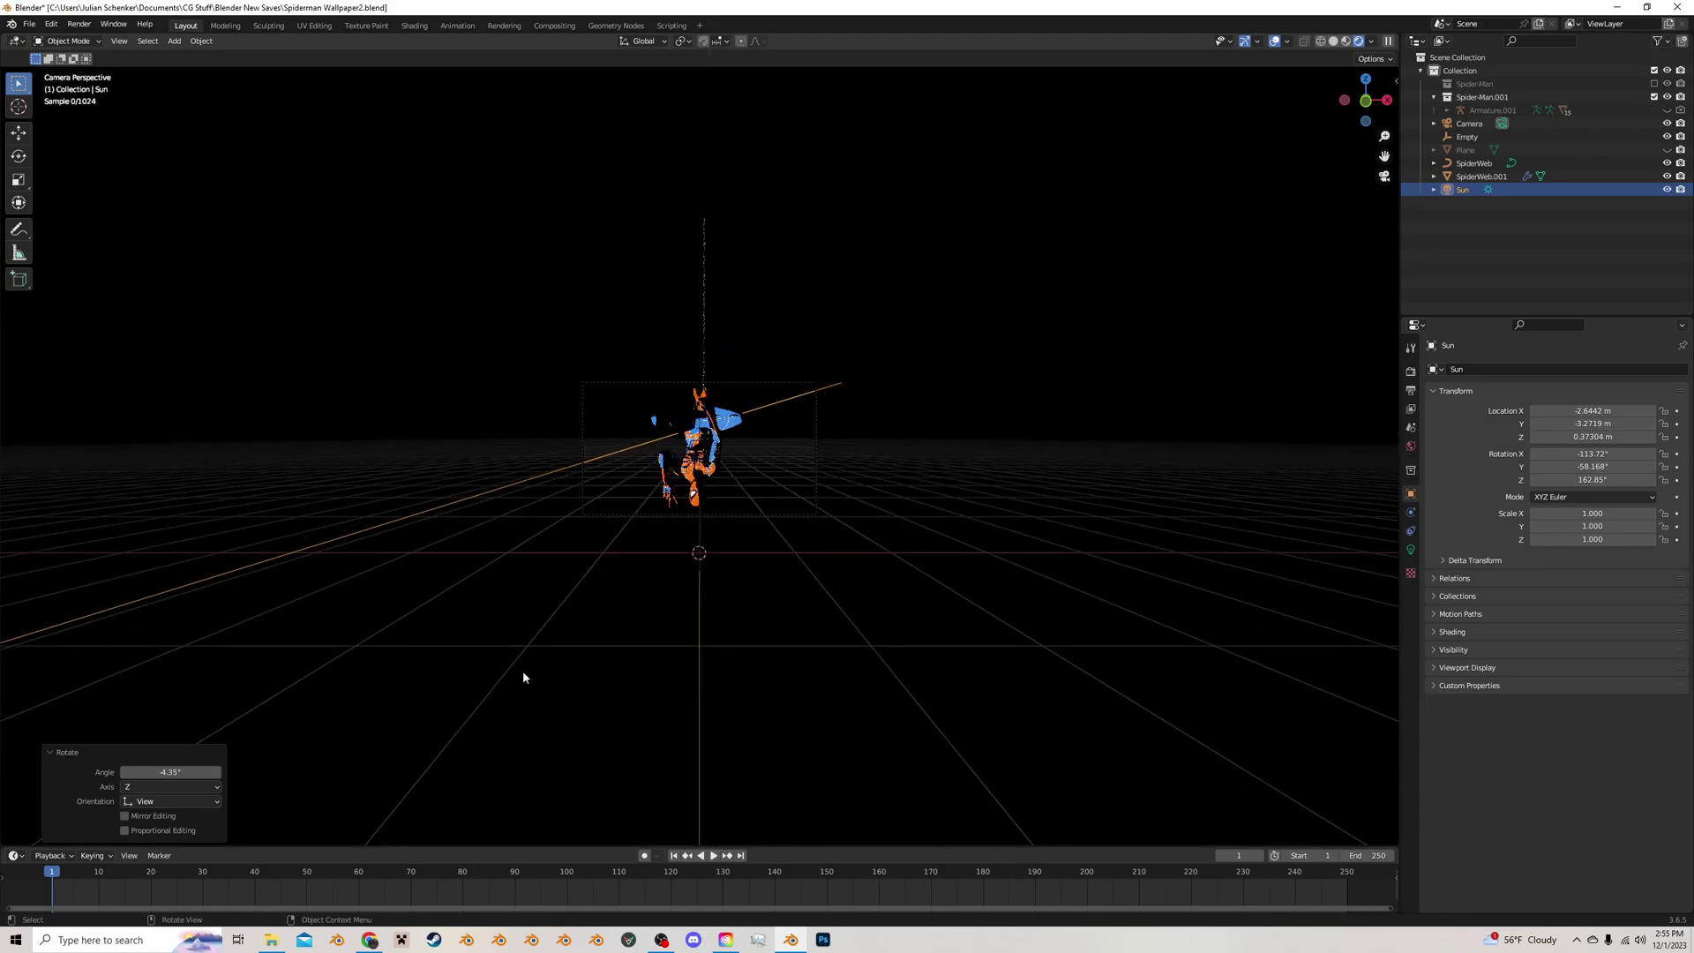
pyautogui.press('g')
pyautogui.click(642, 611)
# Move the Sun light about 1.57 m in X, 0.84 m in Y and 1.07 m in Z, and nudge it slightly in the camera view
pyautogui.moveTo(643, 610); pyautogui.dragTo(568, 651, button='middle')
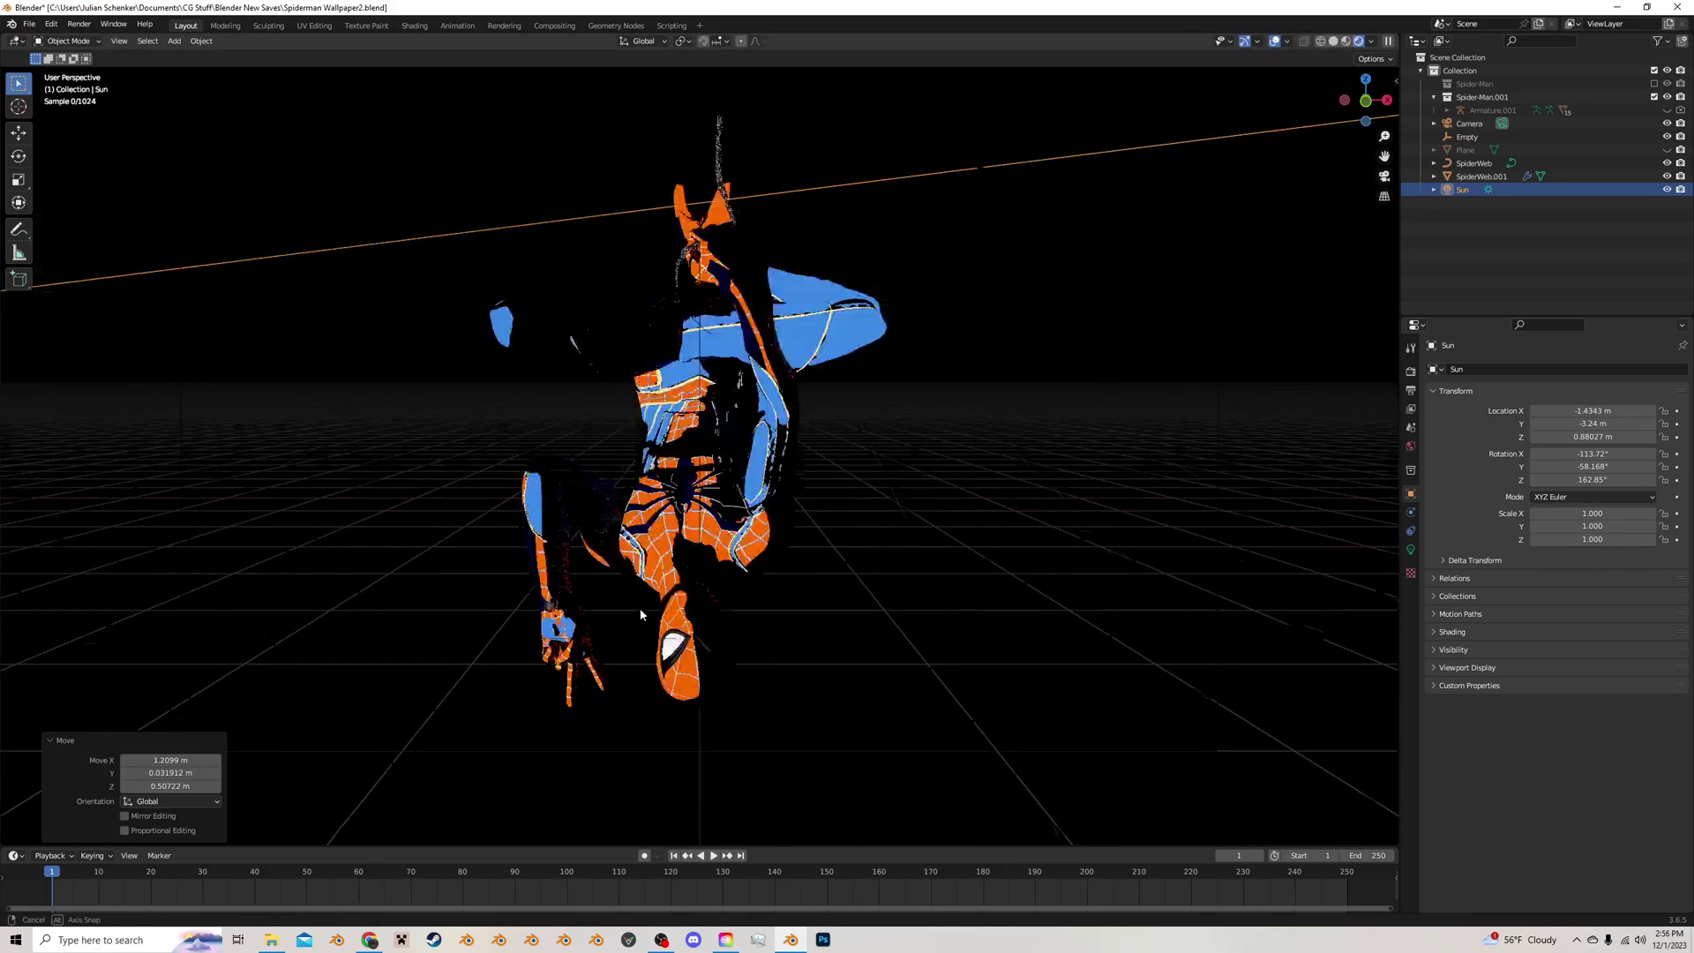
pyautogui.scroll(-9, 568, 651)
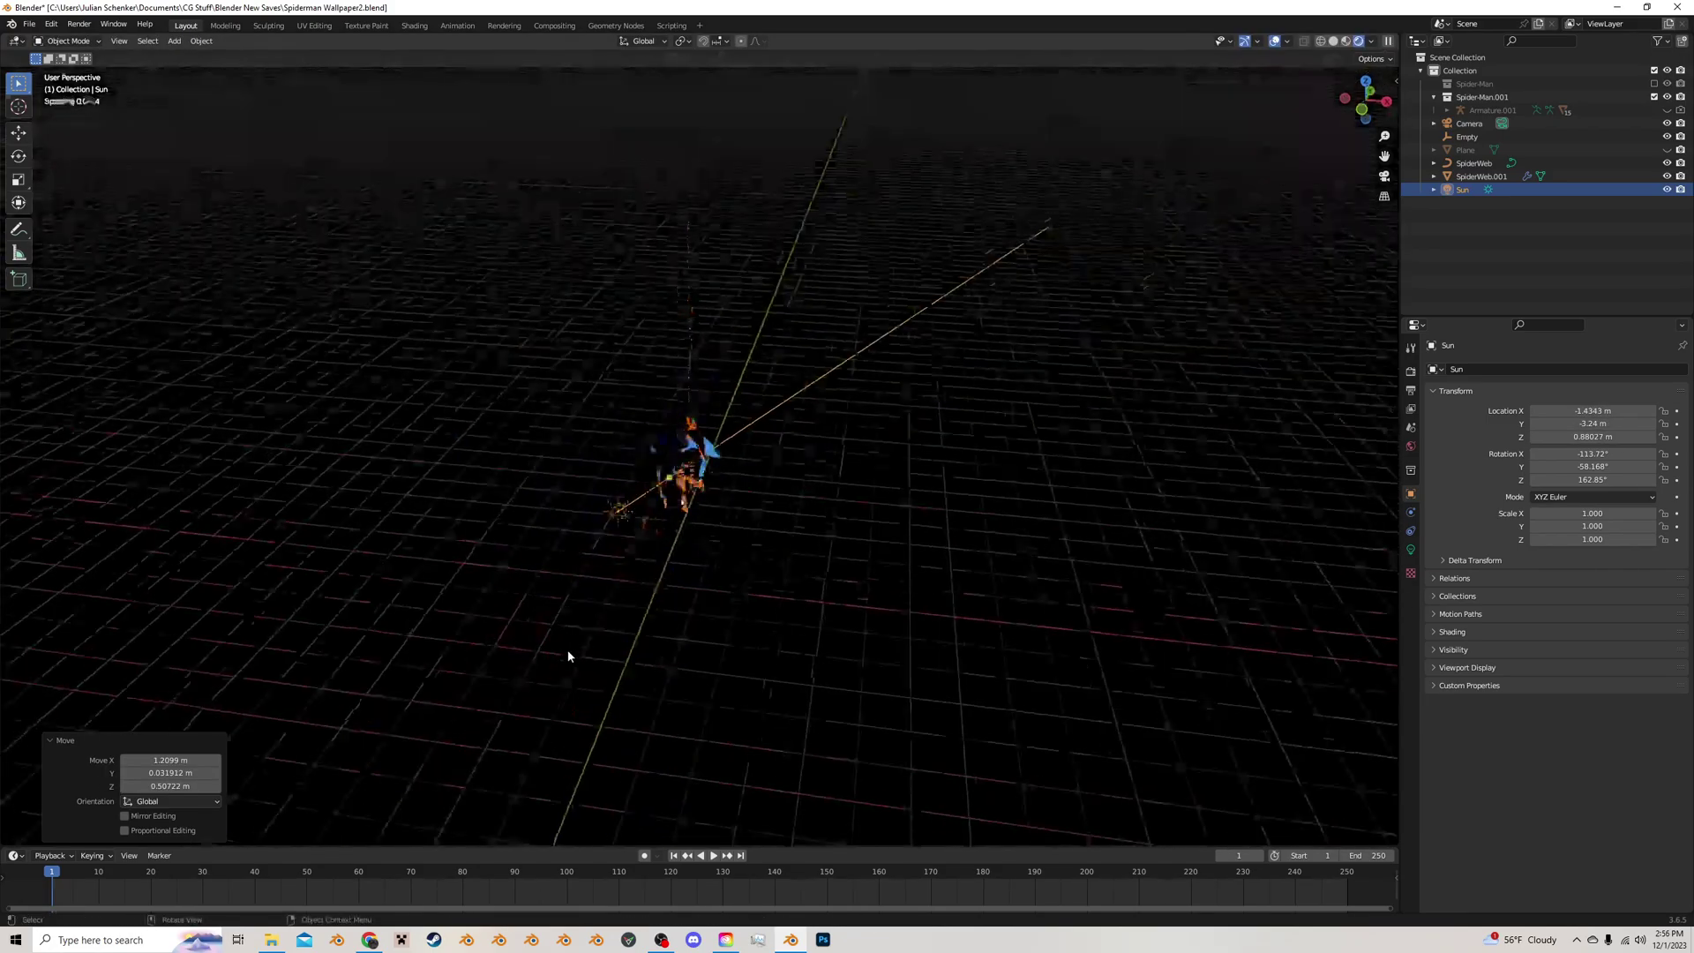
pyautogui.press('g')
pyautogui.click(640, 586)
pyautogui.click(1384, 176)
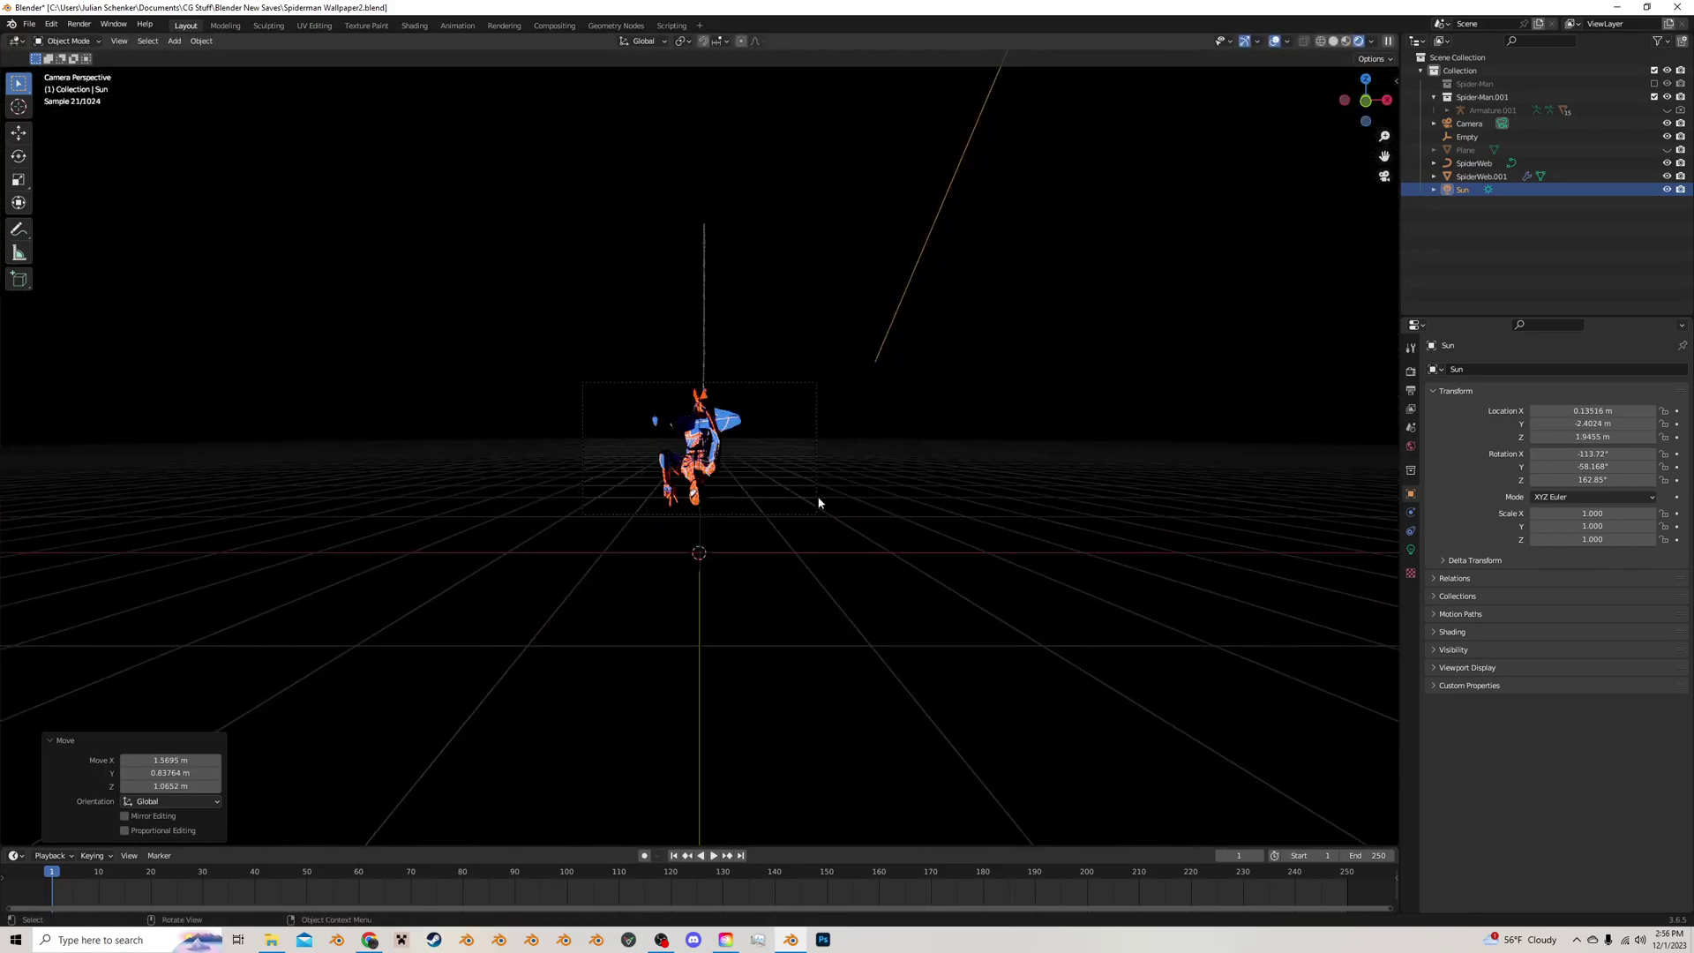
pyautogui.press('g')
pyautogui.click(734, 542)
# Bring the Sun light closer to the character by moving it about 0.53 m in X and 1.93 m in Y, and return to the camera view
pyautogui.moveTo(734, 542); pyautogui.dragTo(606, 596, button='middle')
pyautogui.scroll(-10, 600, 595)
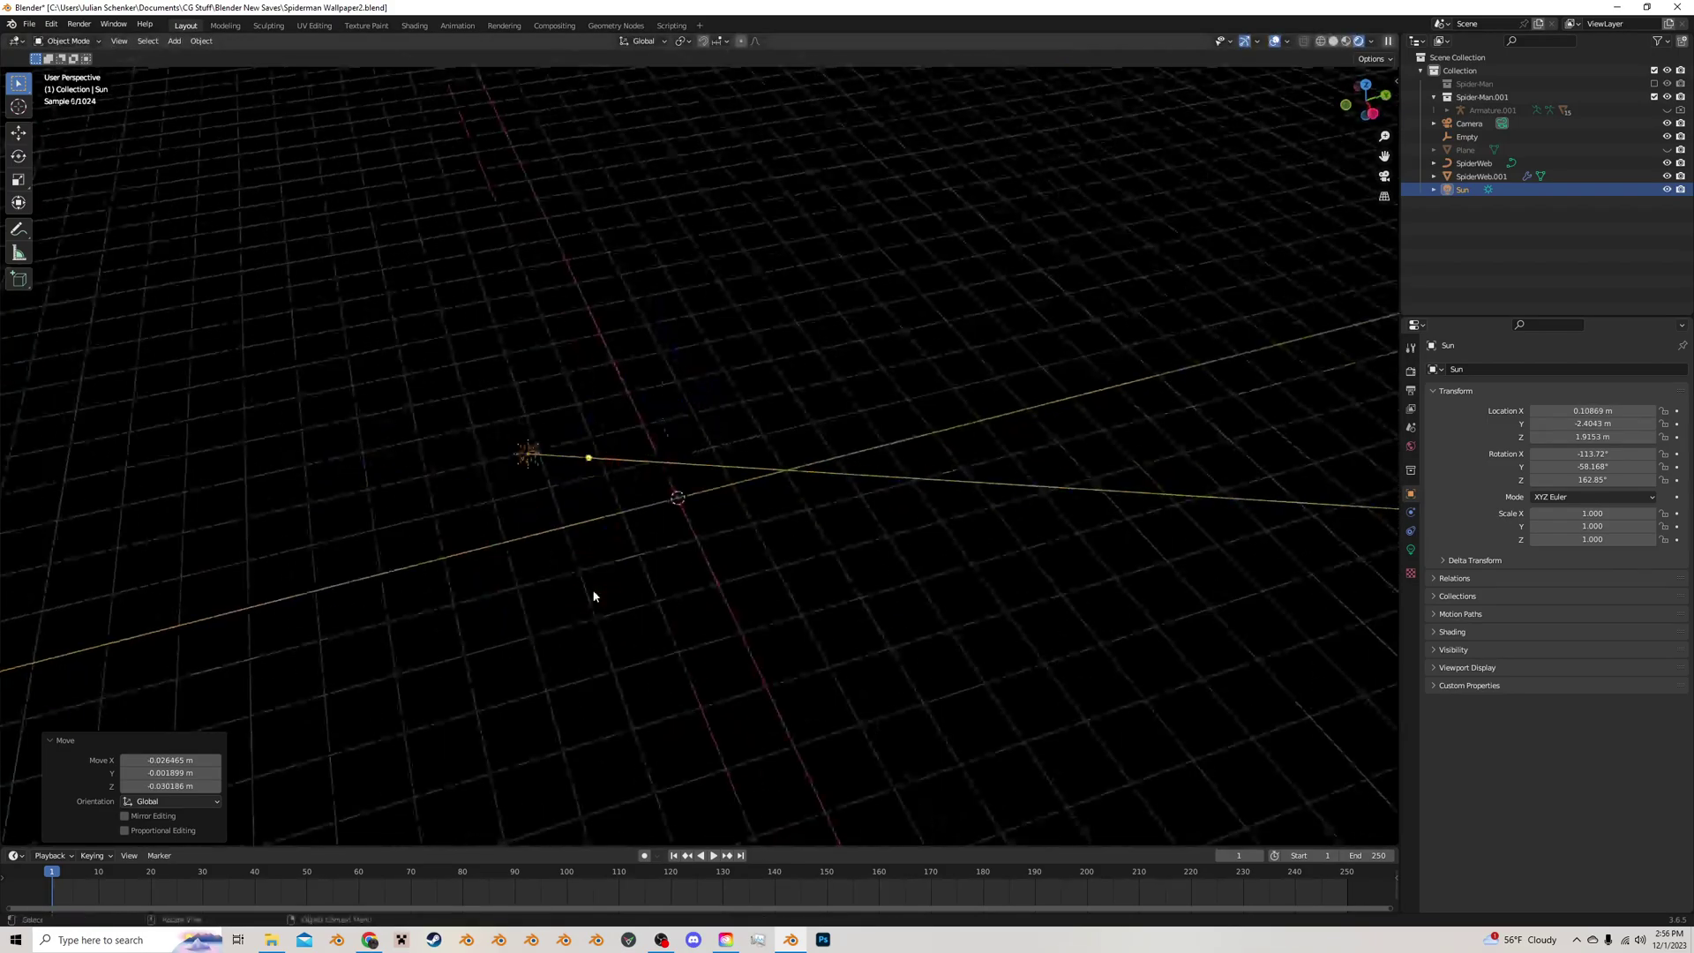
pyautogui.press('g')
pyautogui.click(791, 564)
pyautogui.click(1384, 176)
# Place the Sun light left of the character at about X -0.75 m, Y -0.54 m, Z 1.18 m and aim it almost horizontally across the body
pyautogui.press('g')
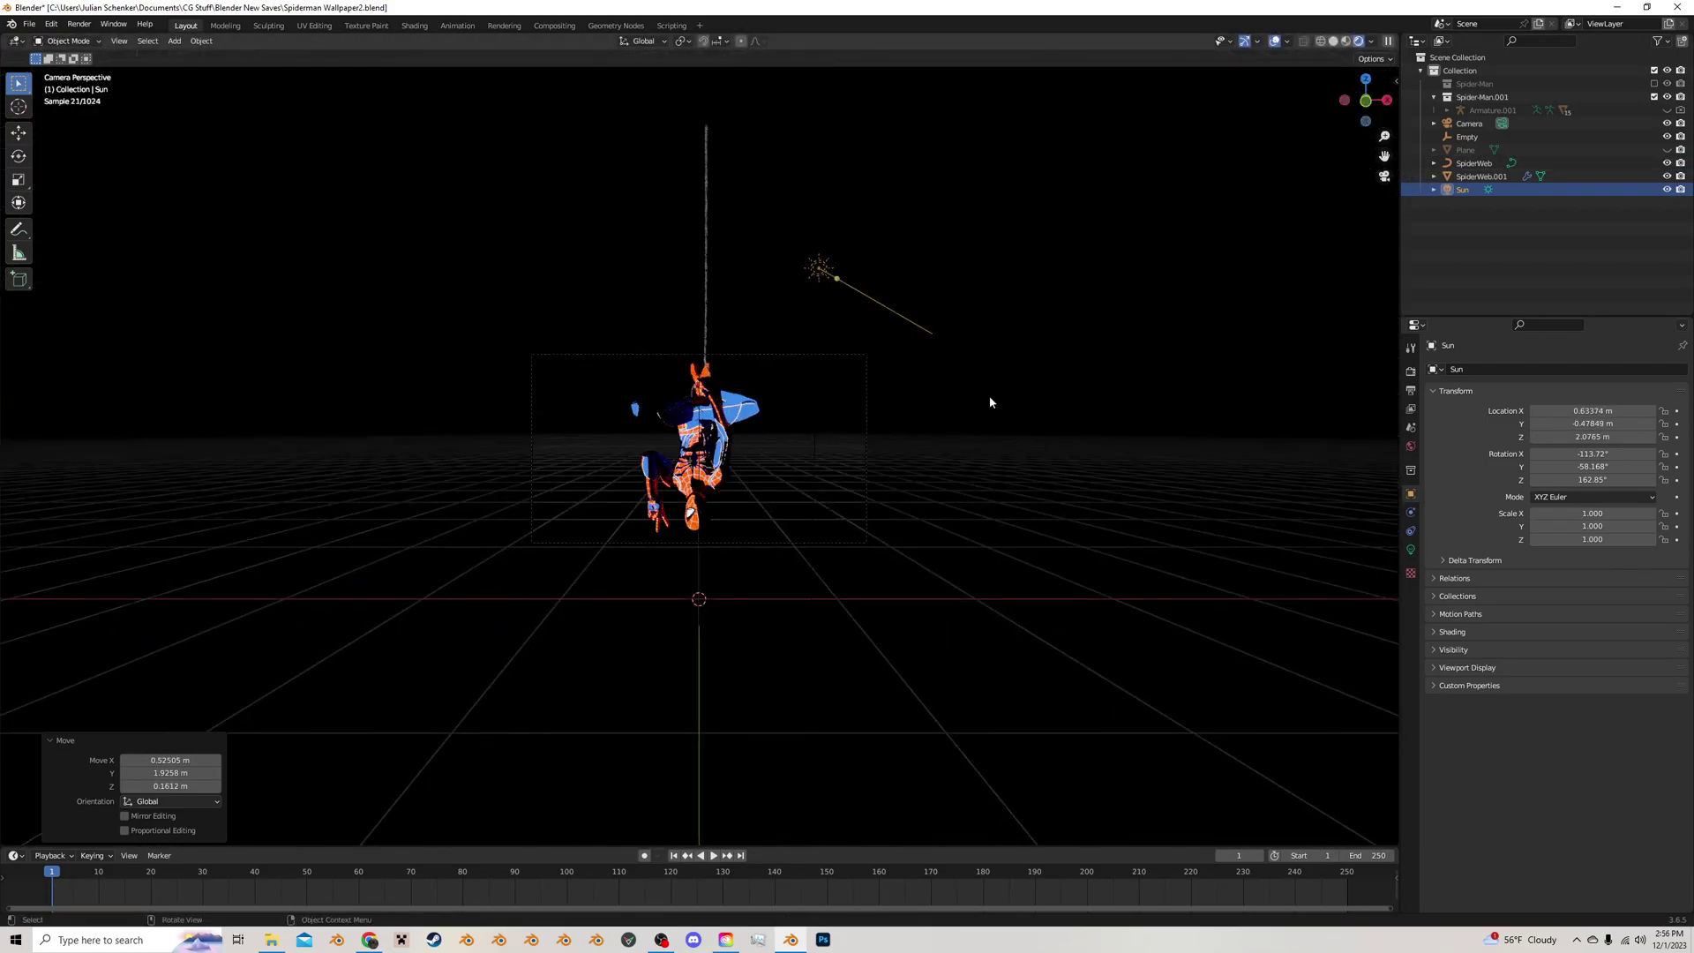
pyautogui.click(533, 416)
pyautogui.moveTo(533, 416); pyautogui.dragTo(574, 515)
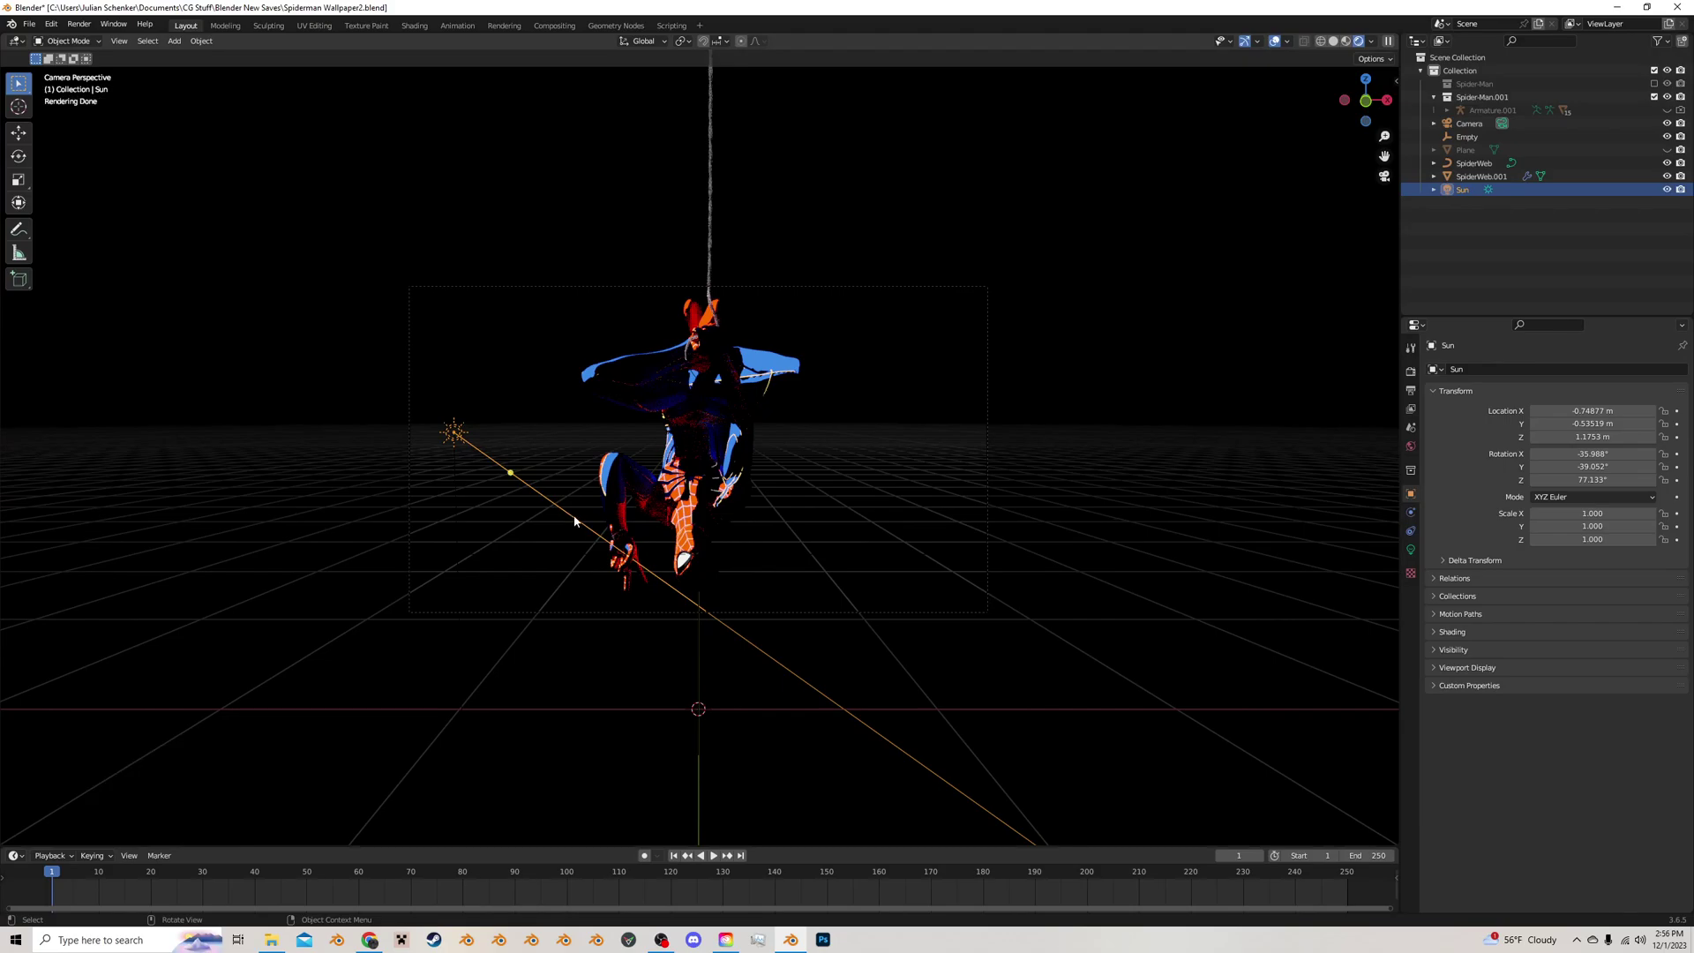
pyautogui.scroll(3, 573, 515)
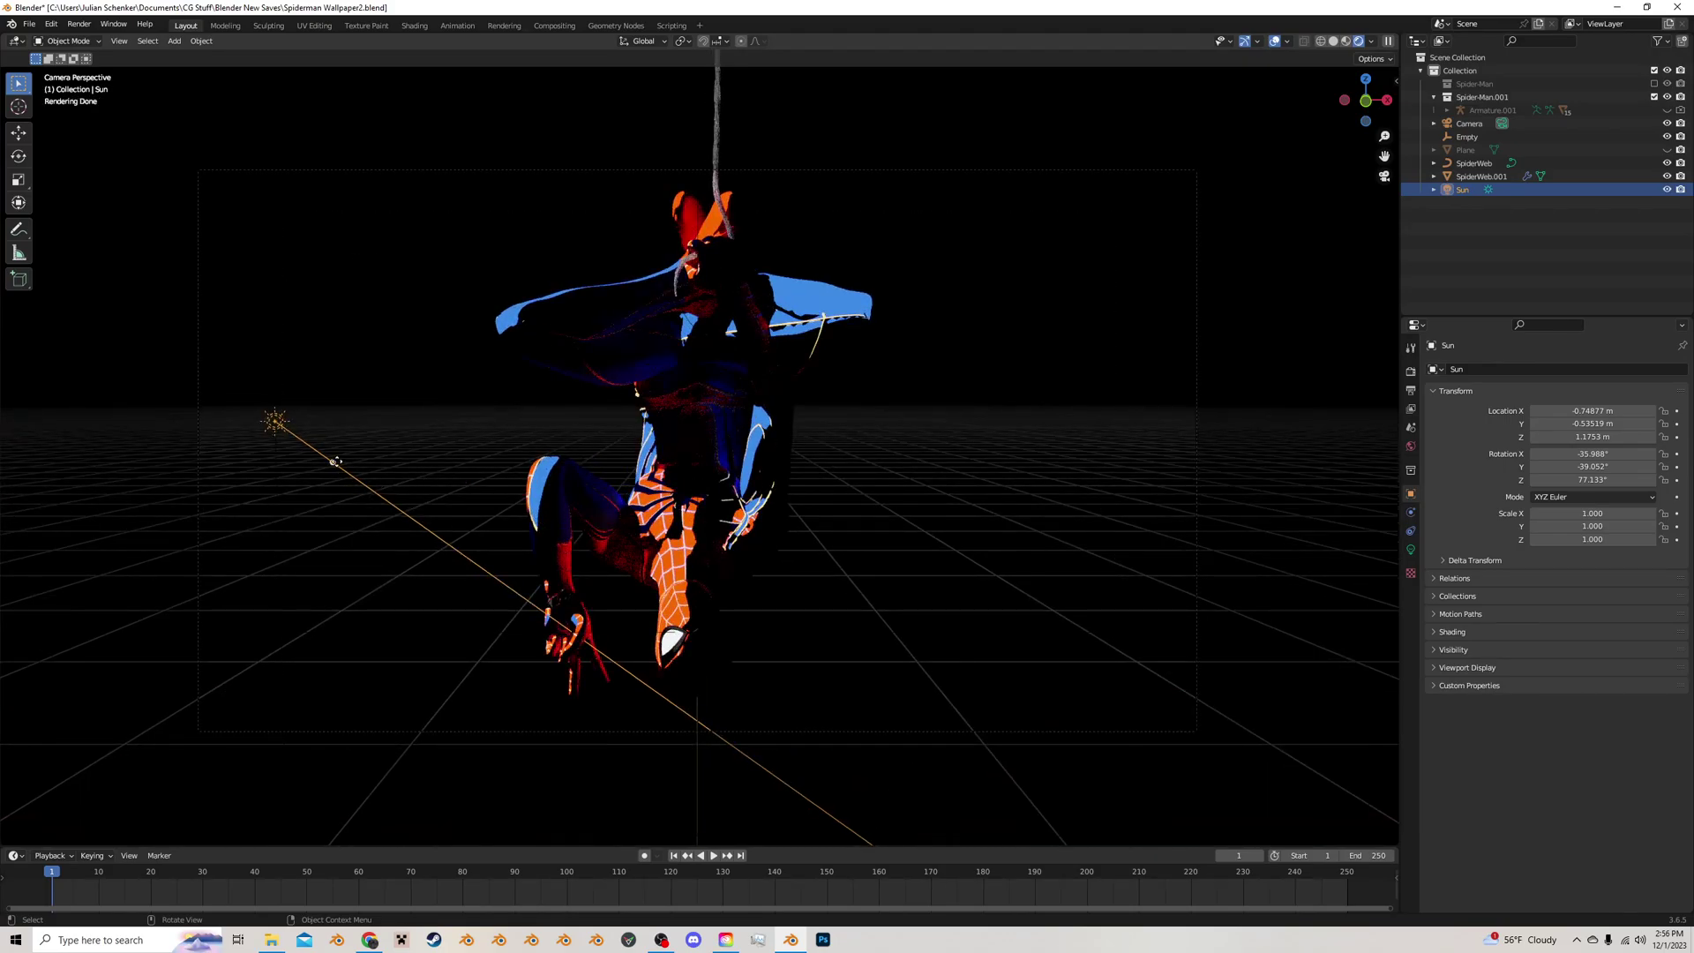
pyautogui.moveTo(335, 460); pyautogui.dragTo(542, 493)
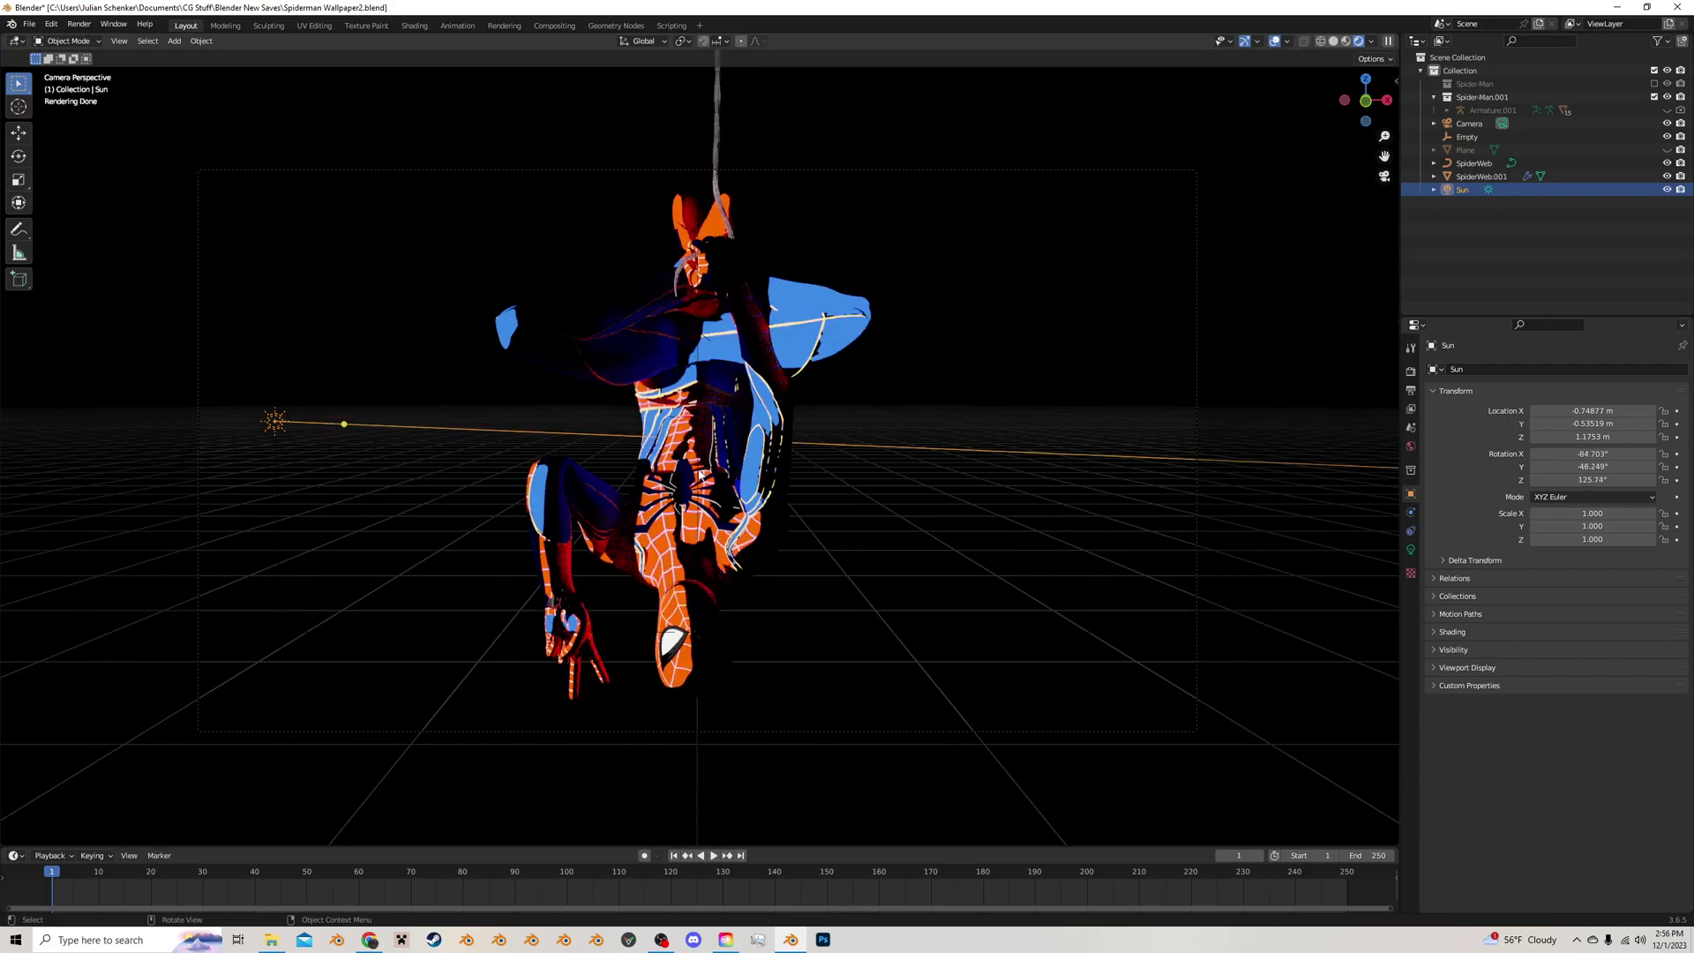
# Duplicate the Sun light, place the copy about 0.42 m lower, and aim it diagonally upward across the character
pyautogui.hotkey('shift', 'd')
pyautogui.click(641, 710)
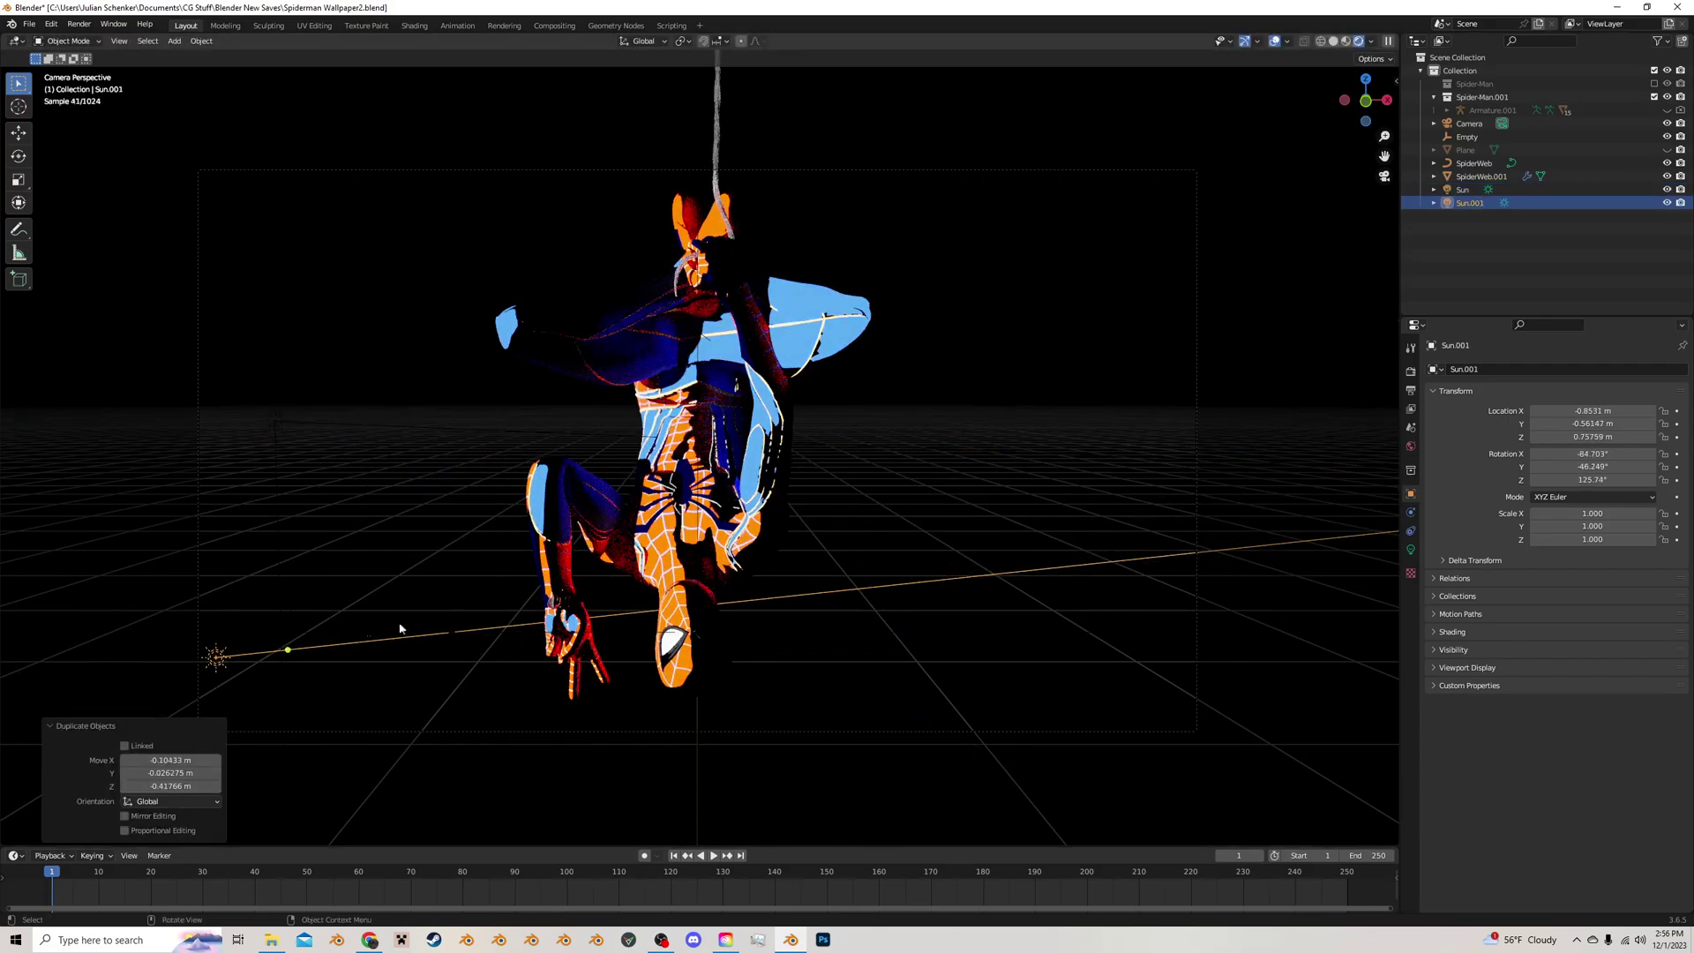
pyautogui.moveTo(279, 654); pyautogui.dragTo(276, 612)
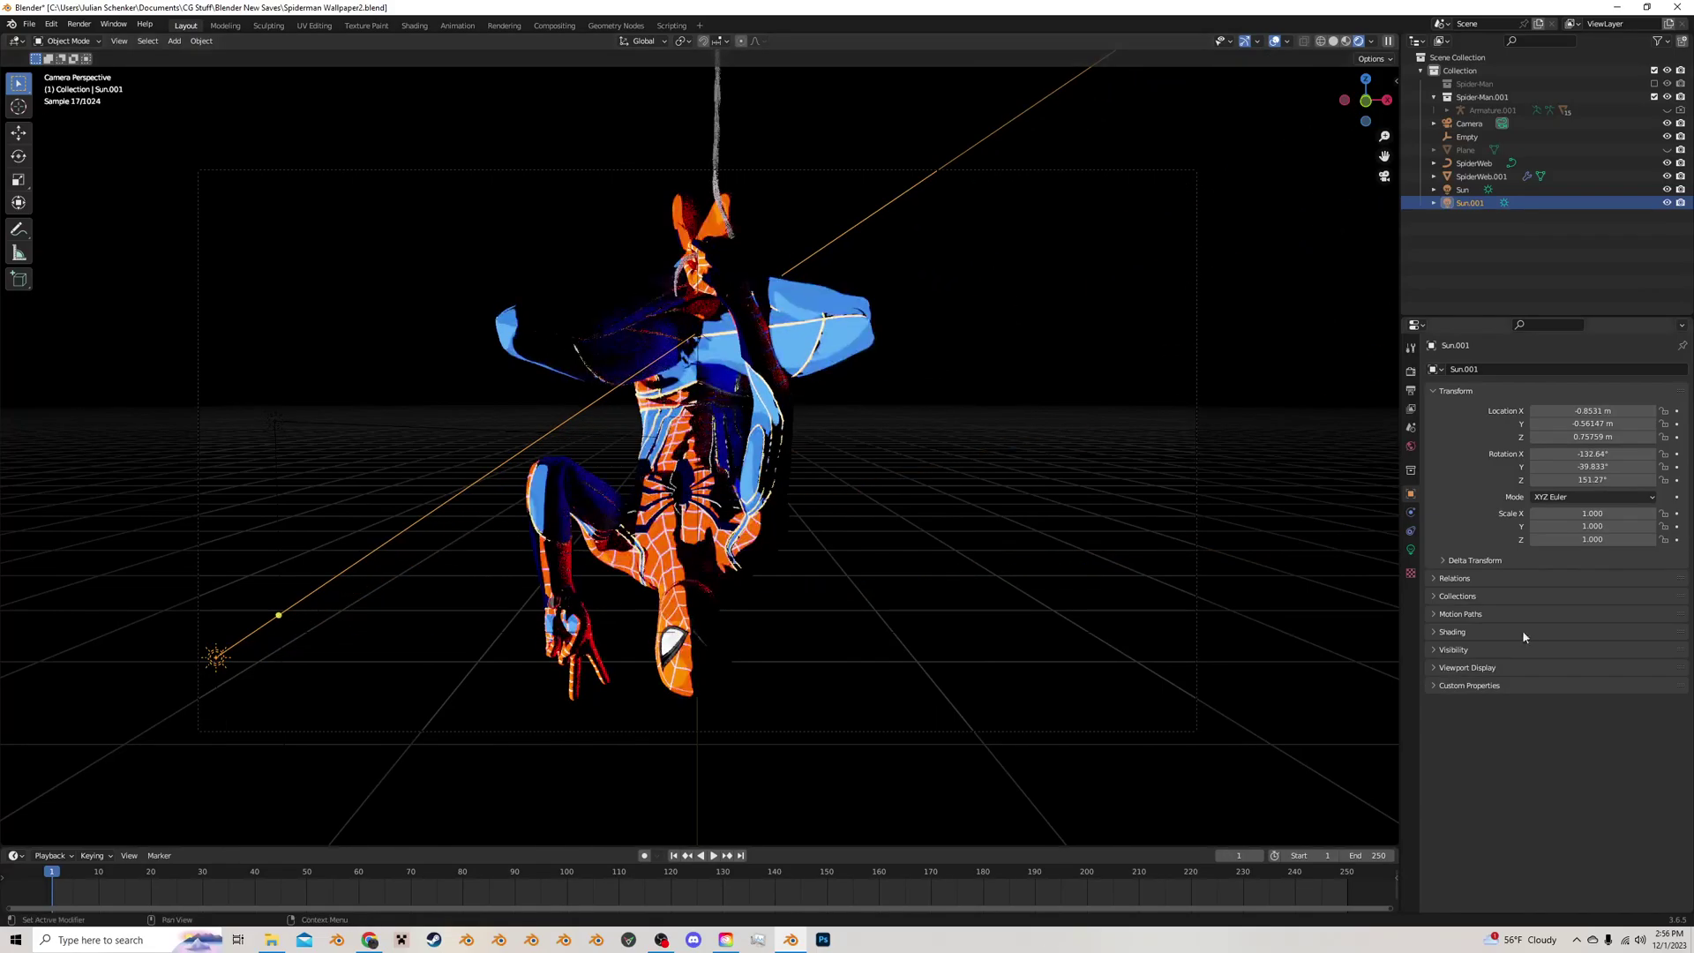
# Set the duplicated Sun light's strength to 2 and its colour to red
pyautogui.click(1410, 550)
pyautogui.click(1622, 460)
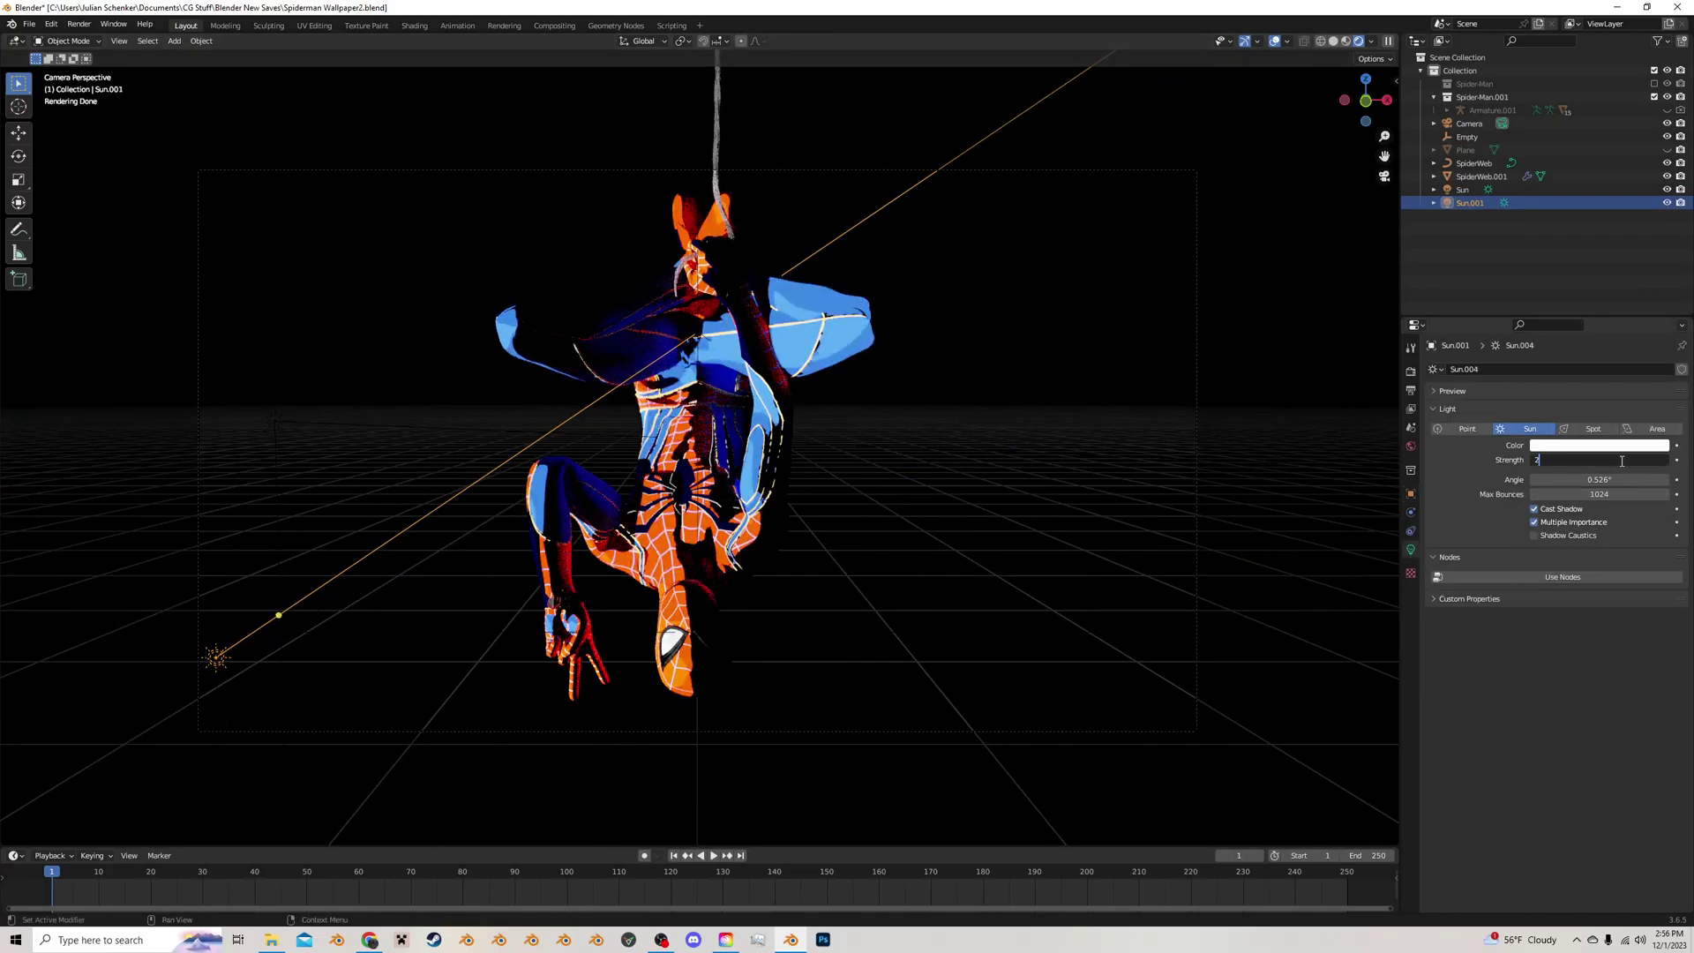
pyautogui.press('Return')
pyautogui.click(1598, 445)
pyautogui.click(1601, 365)
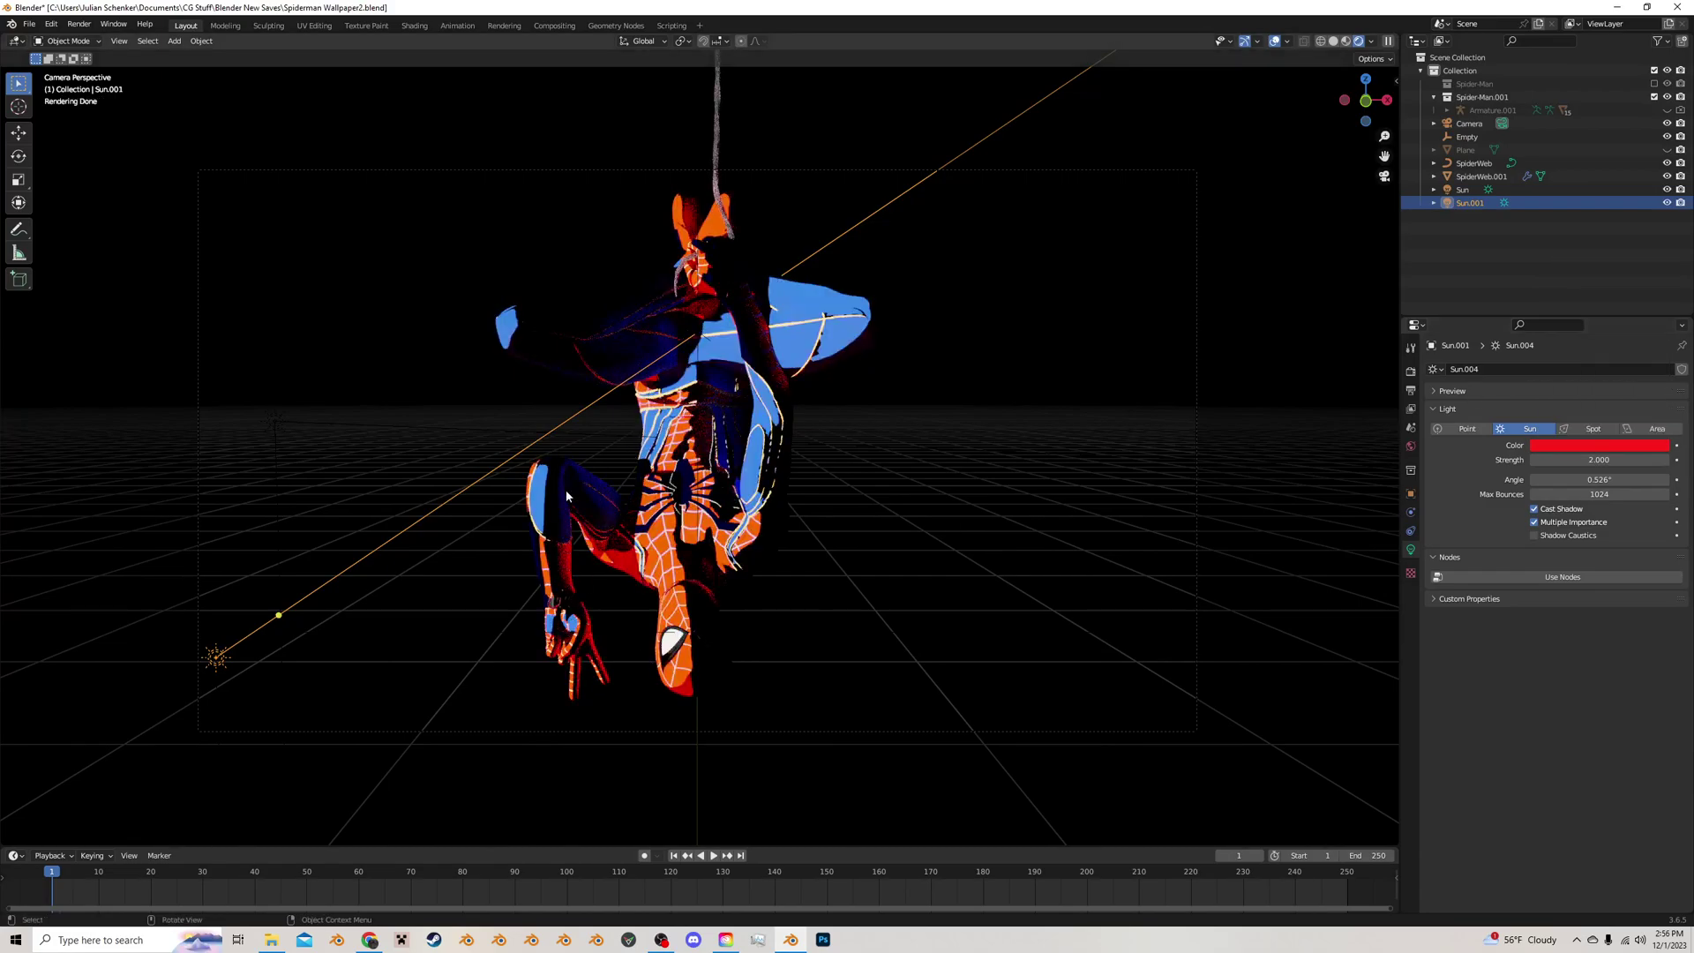
# Move the red Sun light to the character's side, re-aim it at the body, and check it through the camera
pyautogui.moveTo(545, 453); pyautogui.dragTo(715, 529, button='middle')
pyautogui.scroll(-4, 715, 529)
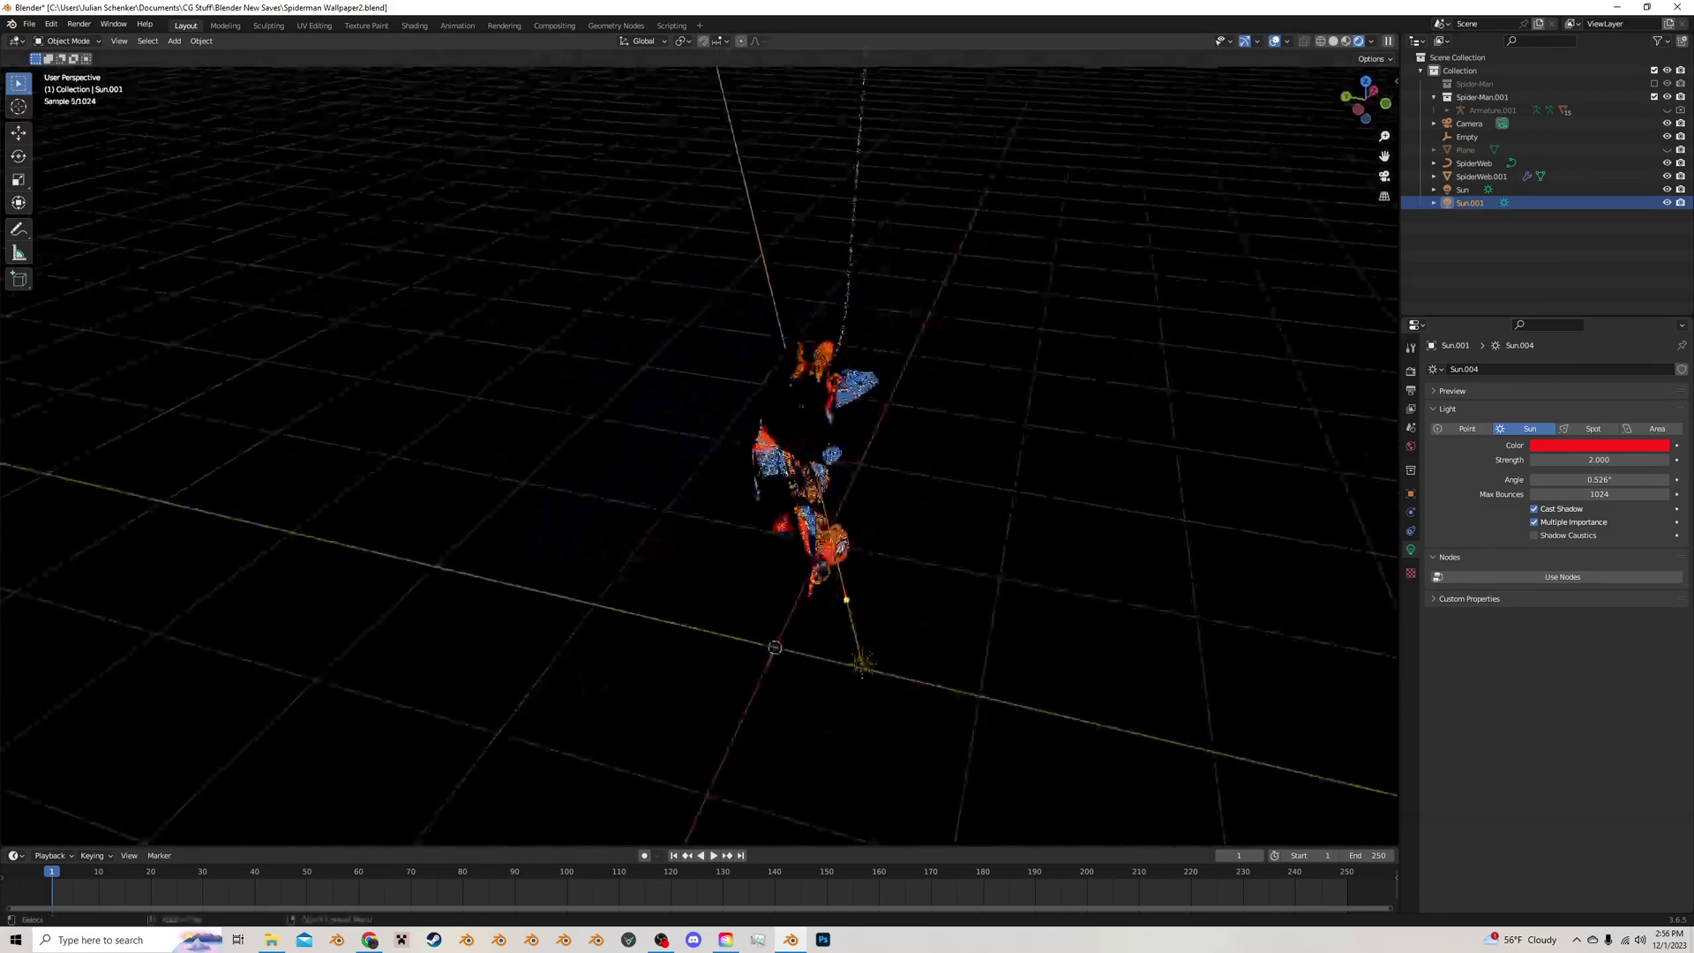
pyautogui.press('g')
pyautogui.click(708, 605)
pyautogui.moveTo(710, 605)
pyautogui.mouseDown()
pyautogui.moveTo(842, 521)
pyautogui.moveTo(712, 622)
pyautogui.mouseUp()
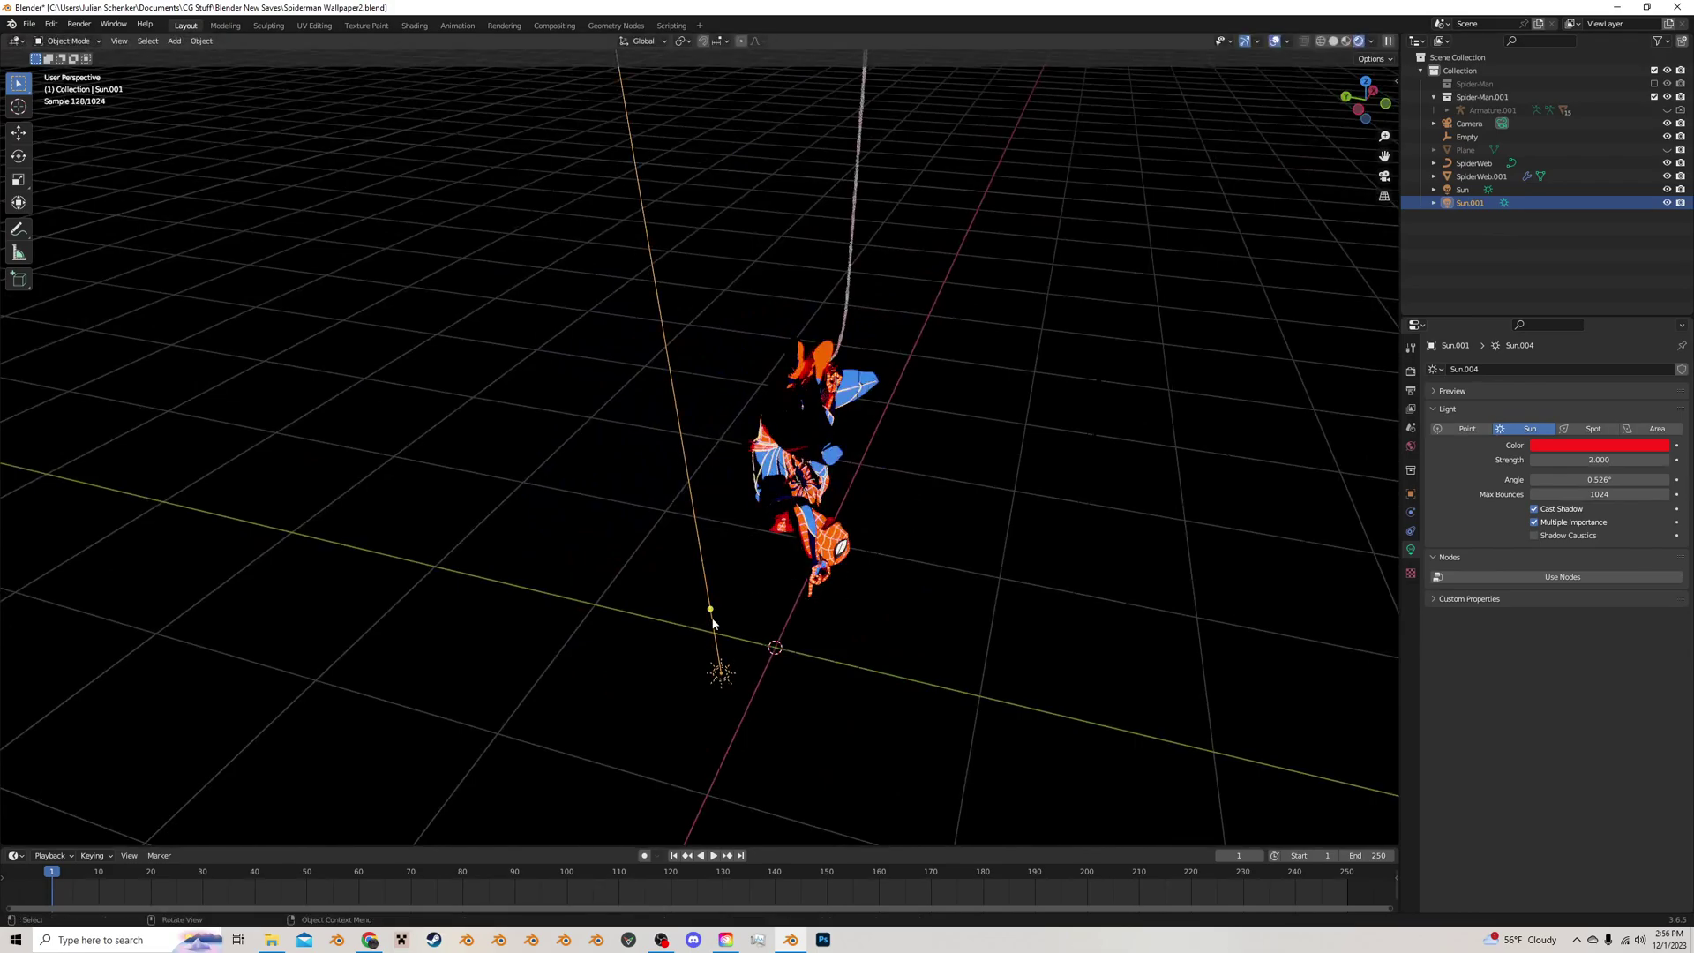
pyautogui.press('g')
pyautogui.click(631, 604)
pyautogui.moveTo(617, 577); pyautogui.dragTo(842, 449)
pyautogui.click(1384, 176)
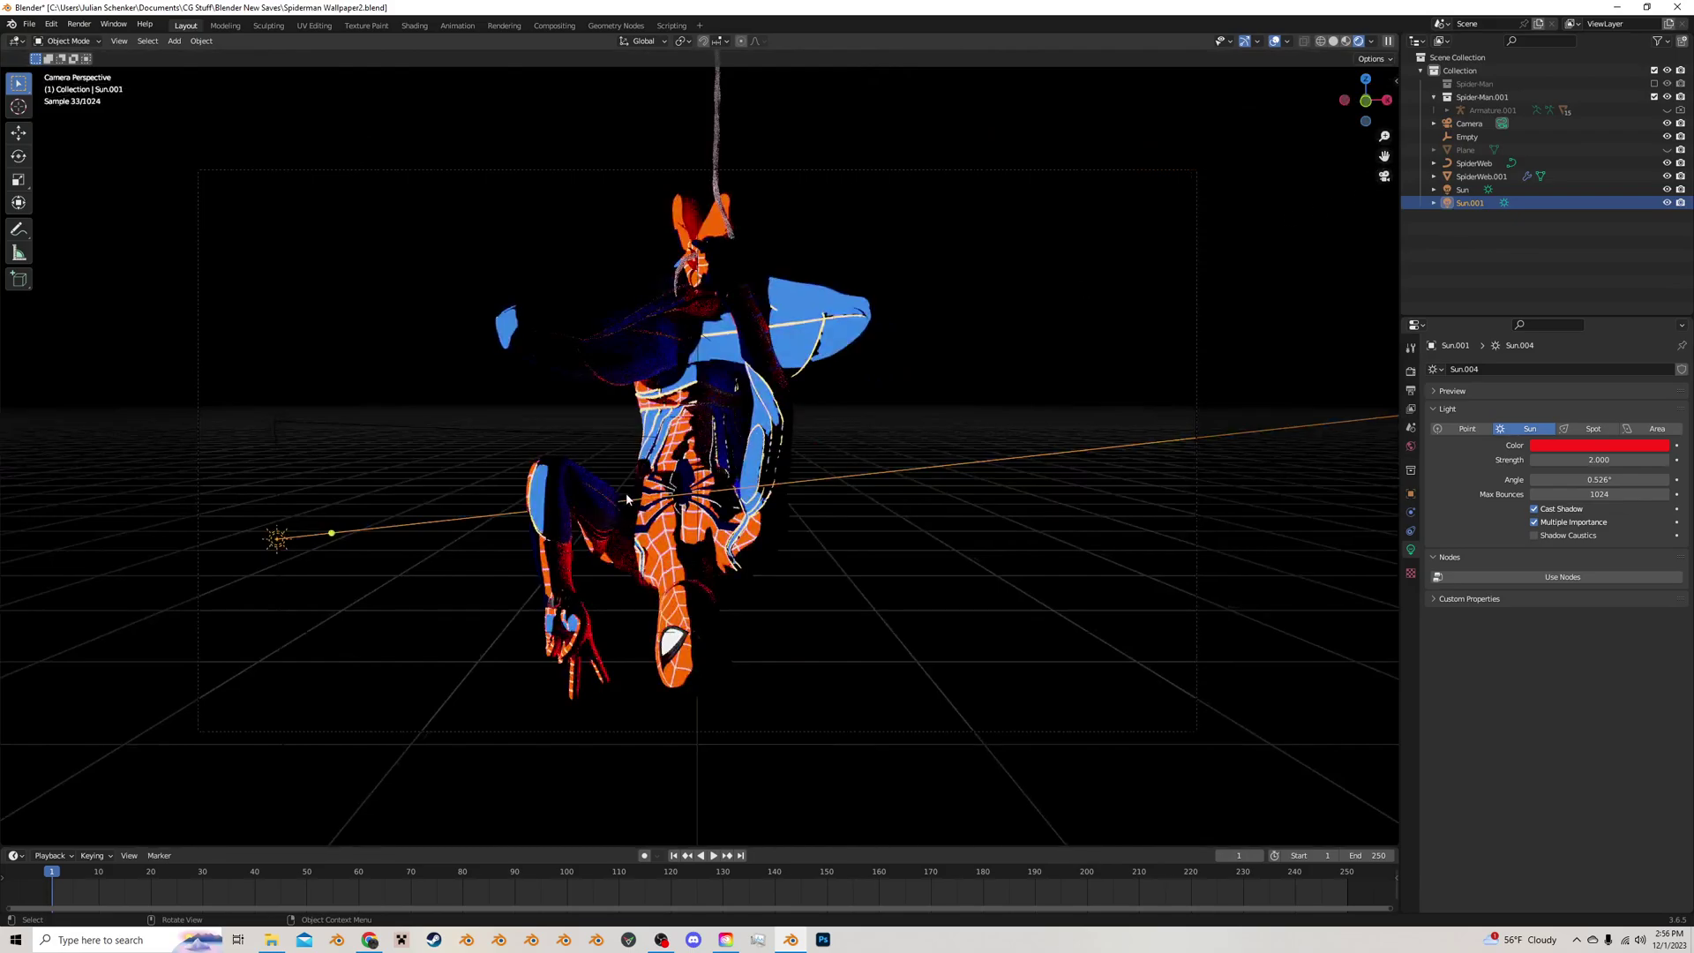
# Duplicate the red Sun light to the opposite side of the character and aim it back as a rim light
pyautogui.hotkey('shift', 'd')
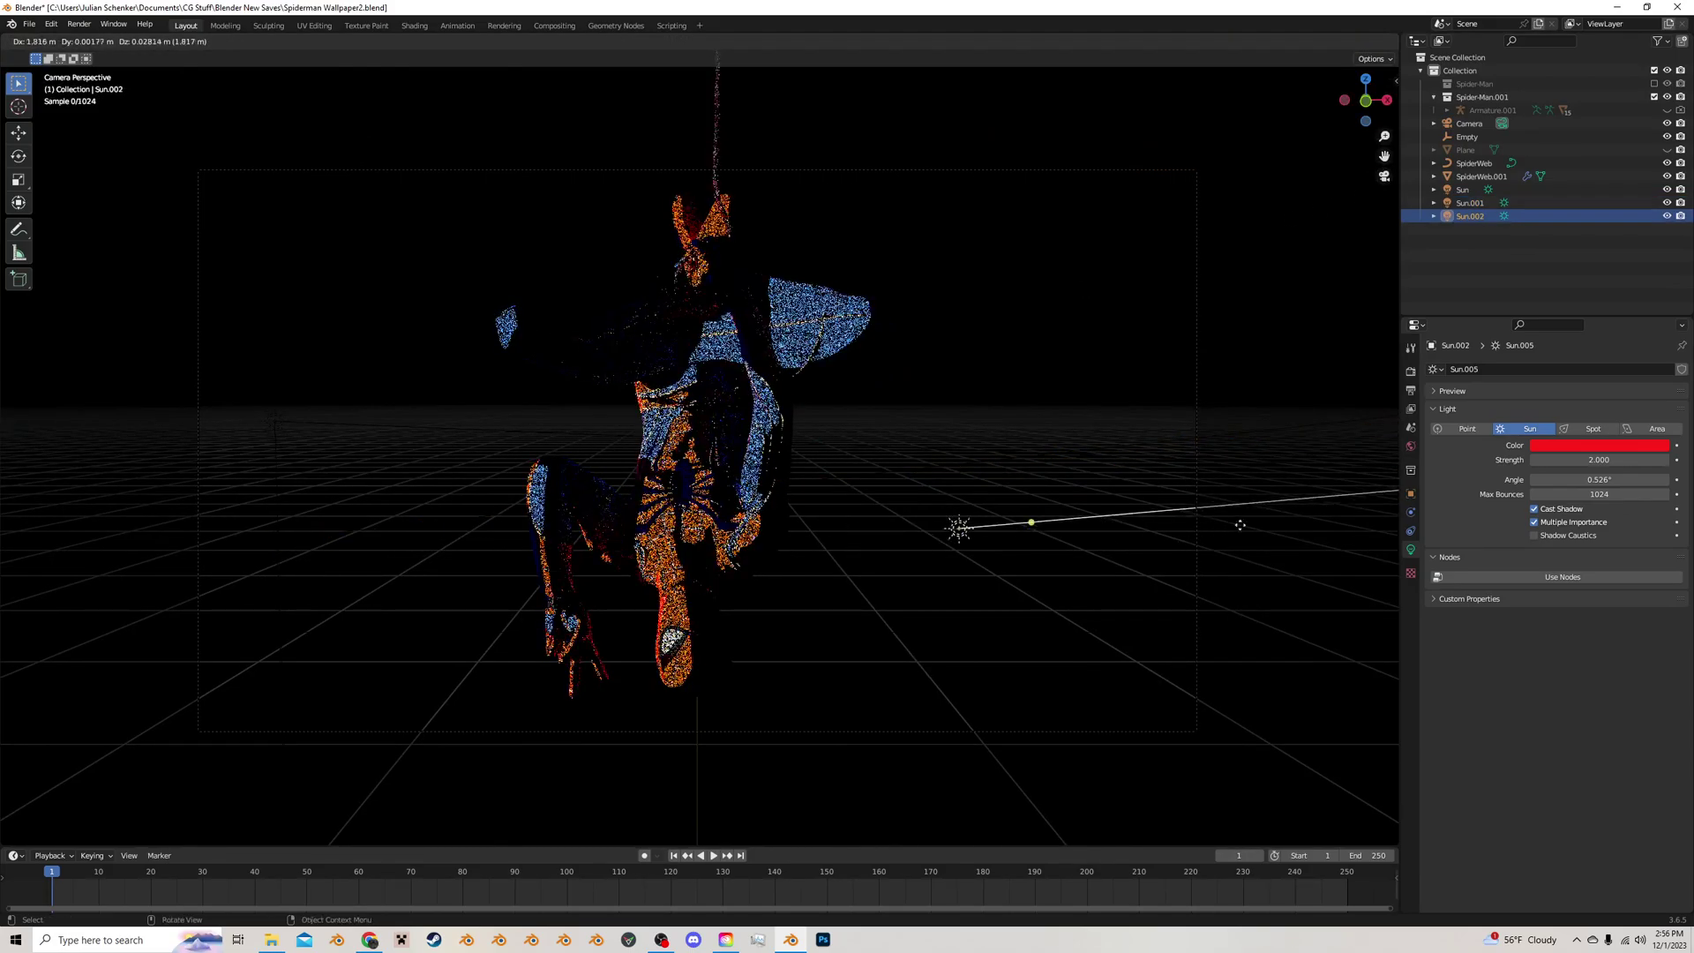
pyautogui.click(872, 468)
pyautogui.moveTo(872, 468); pyautogui.dragTo(742, 418)
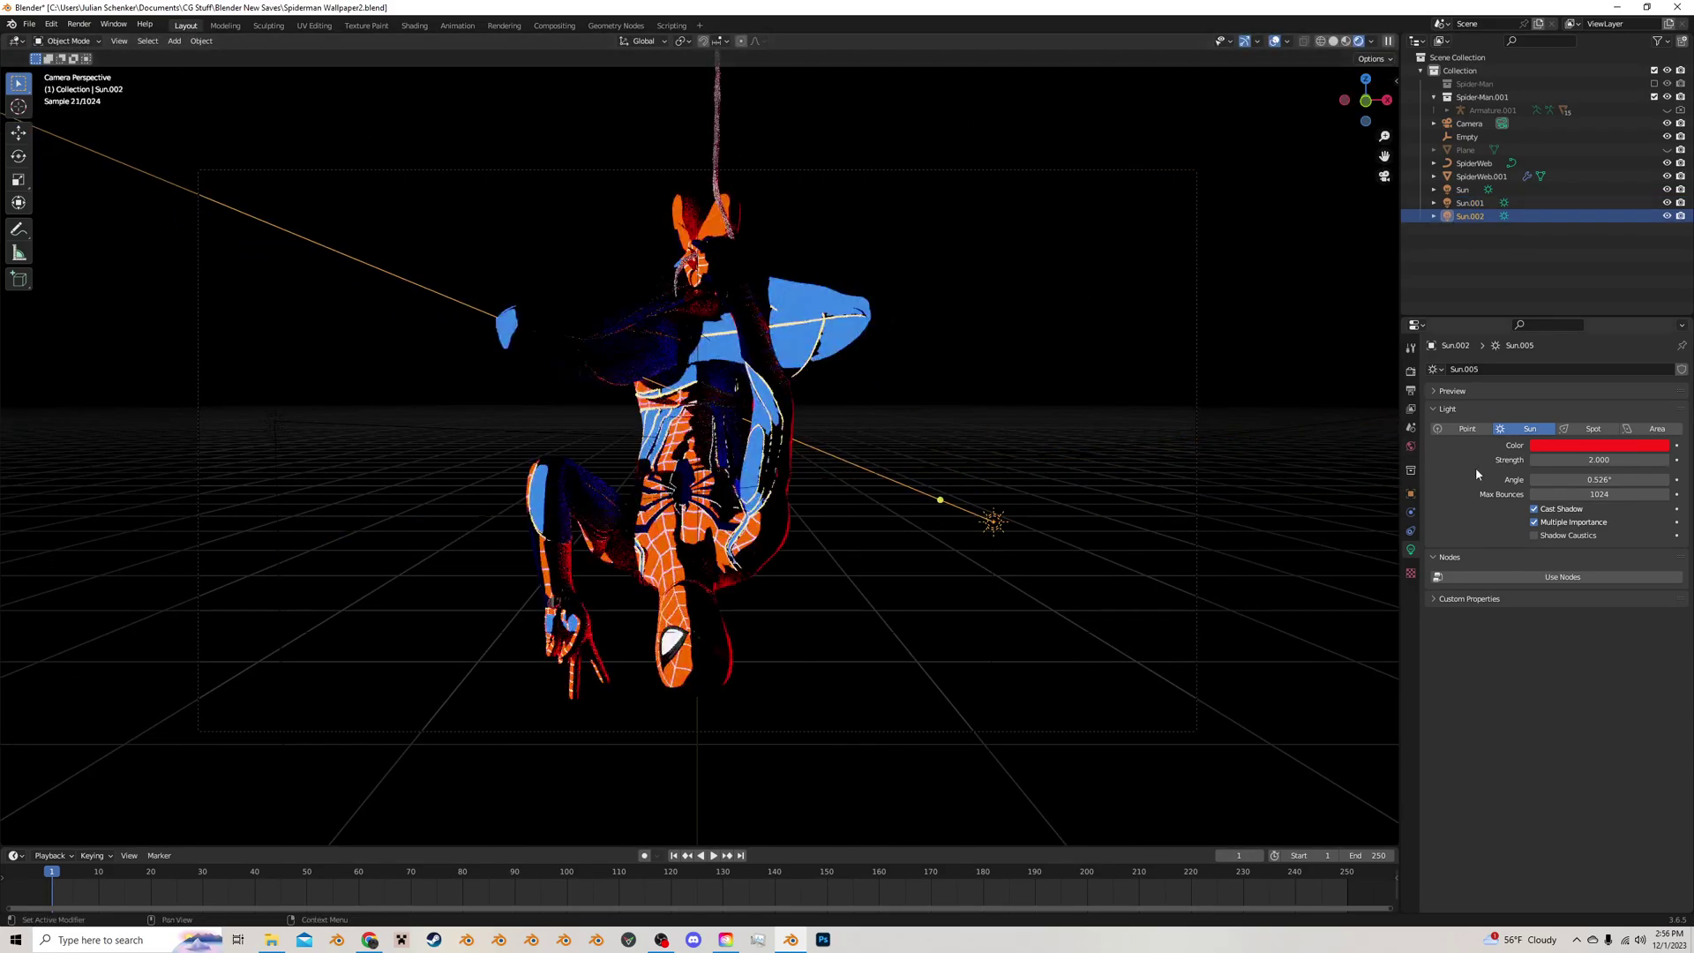
# Try a blue colour on the new rim light, and settle on red with hue 0.006 and saturation 0.988
pyautogui.click(1579, 445)
pyautogui.click(1621, 285)
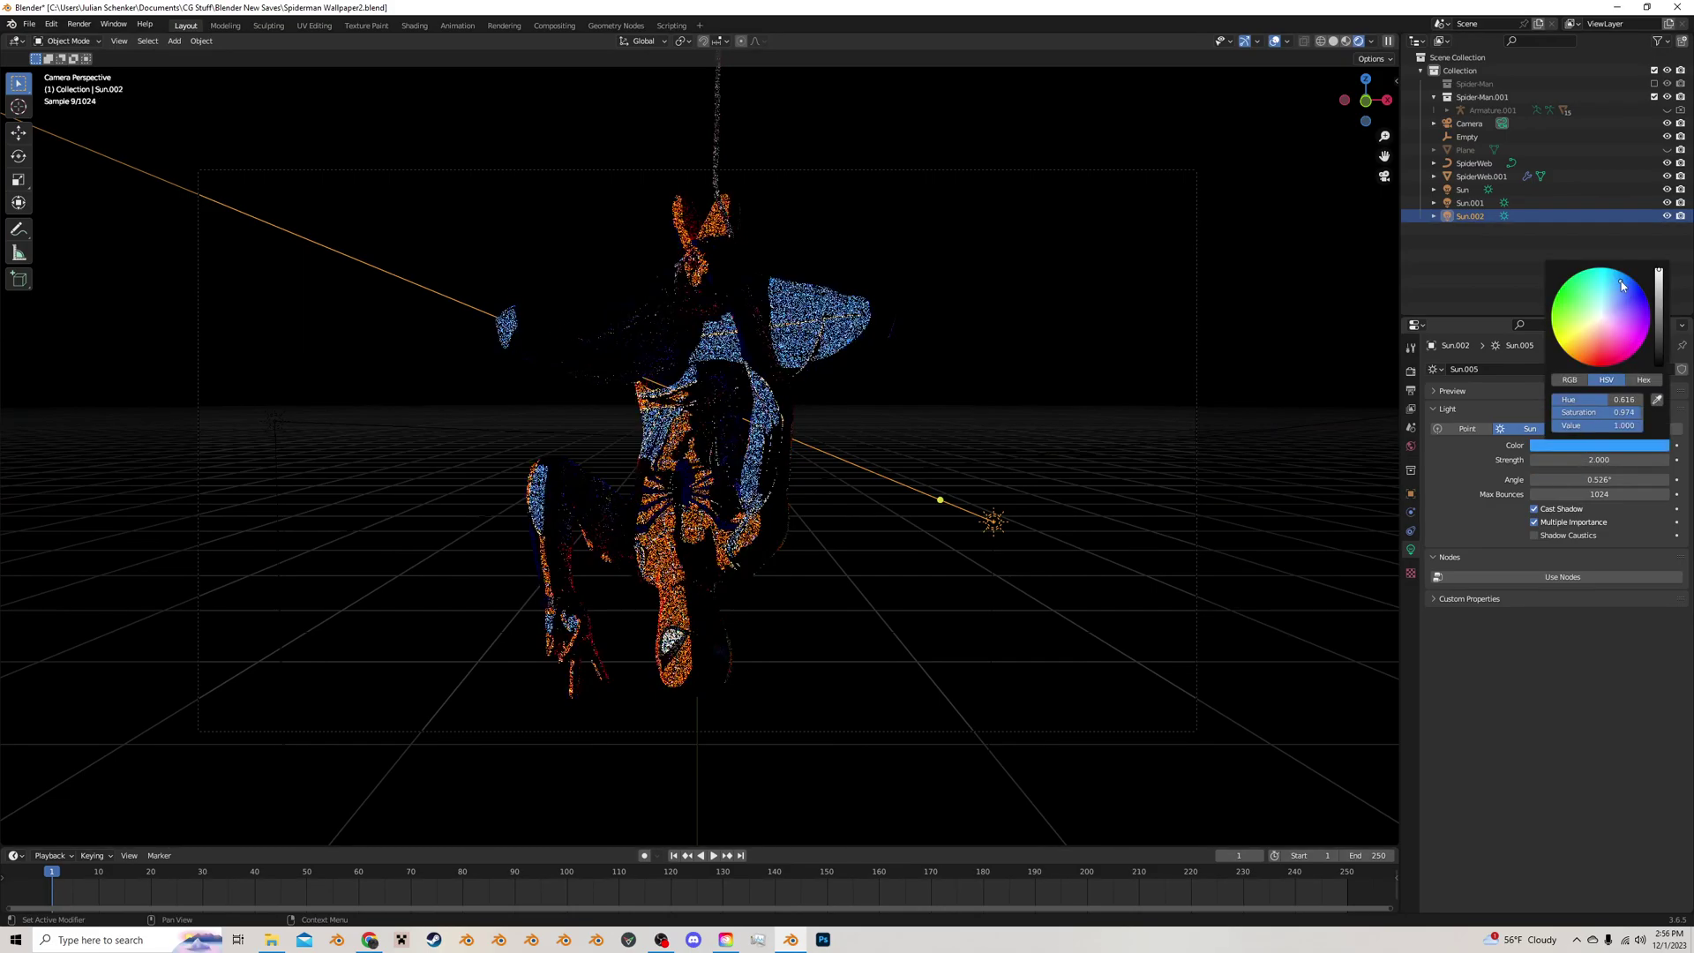
pyautogui.moveTo(1621, 285); pyautogui.dragTo(1625, 292)
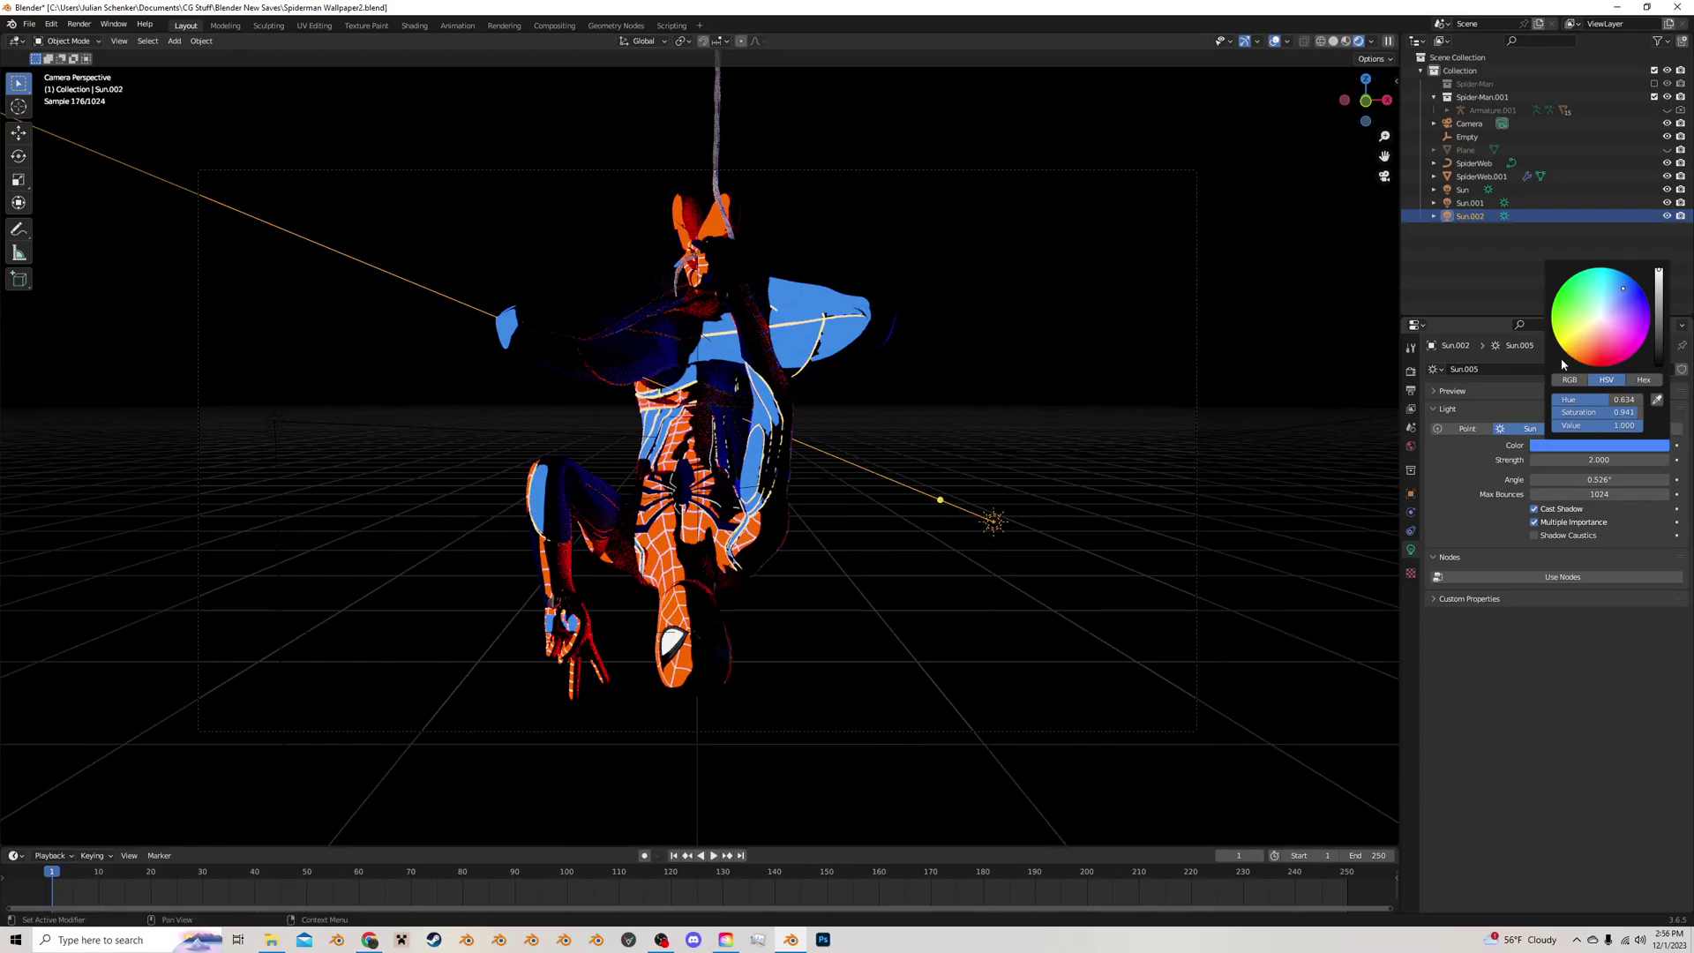
pyautogui.click(1595, 363)
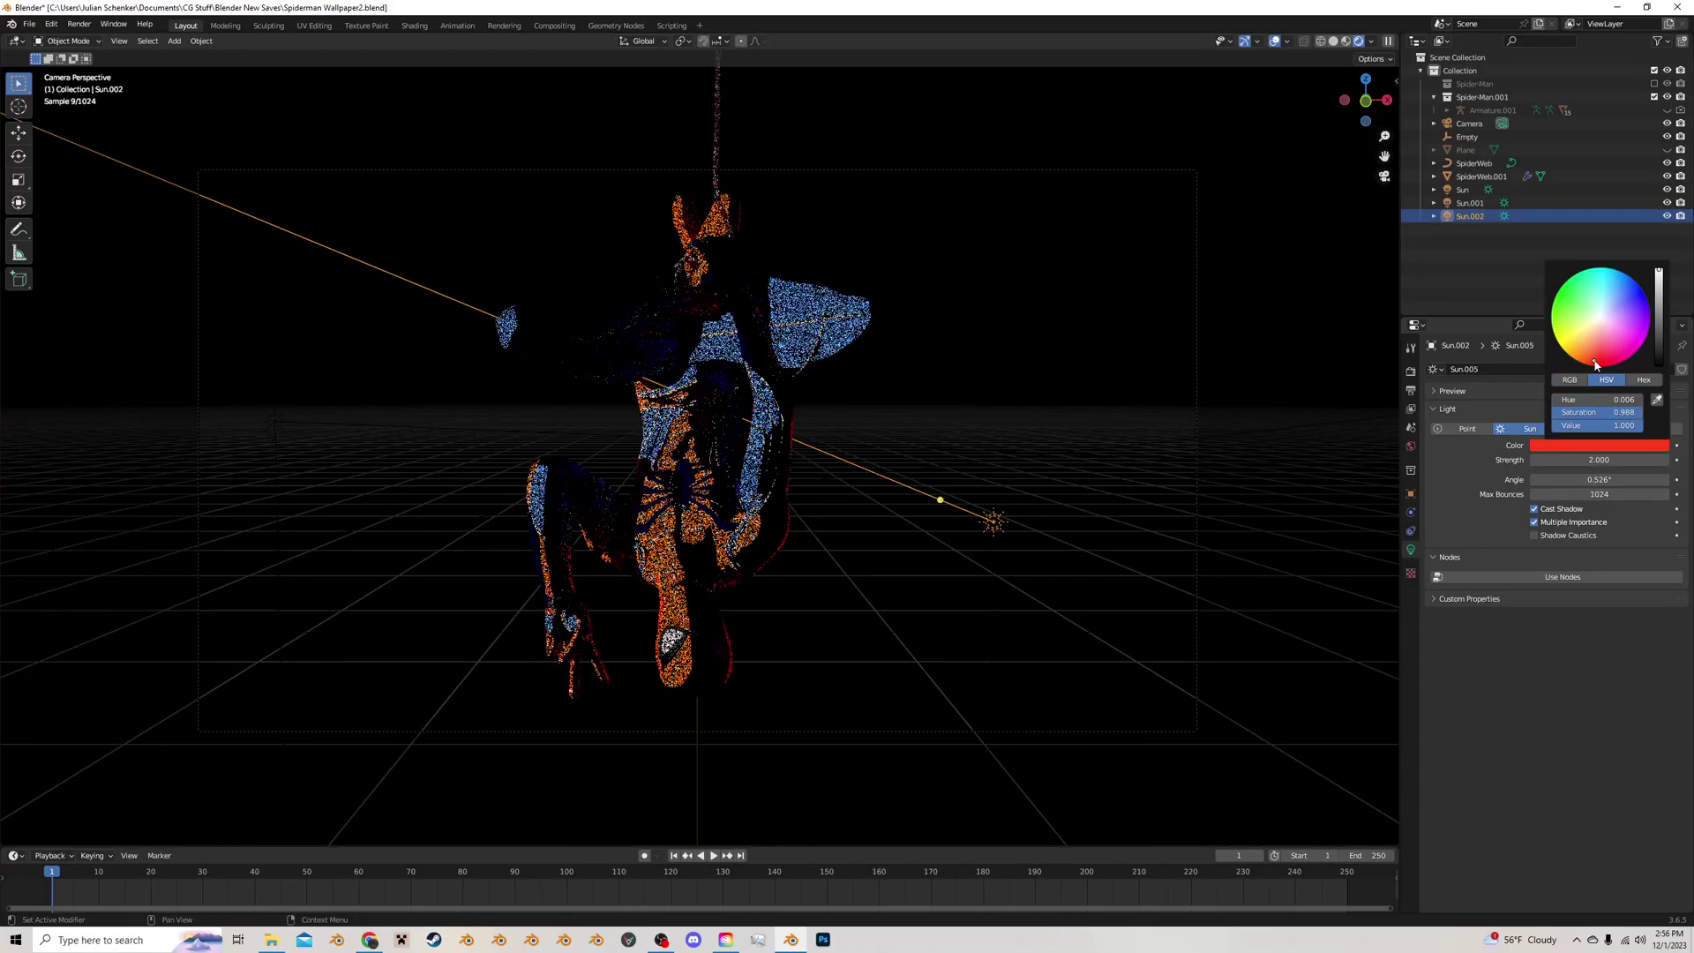
# Review the three Sun lights by selecting the white one, the rim light Sun.002 and the red Sun.001 in turn
pyautogui.click(1187, 453)
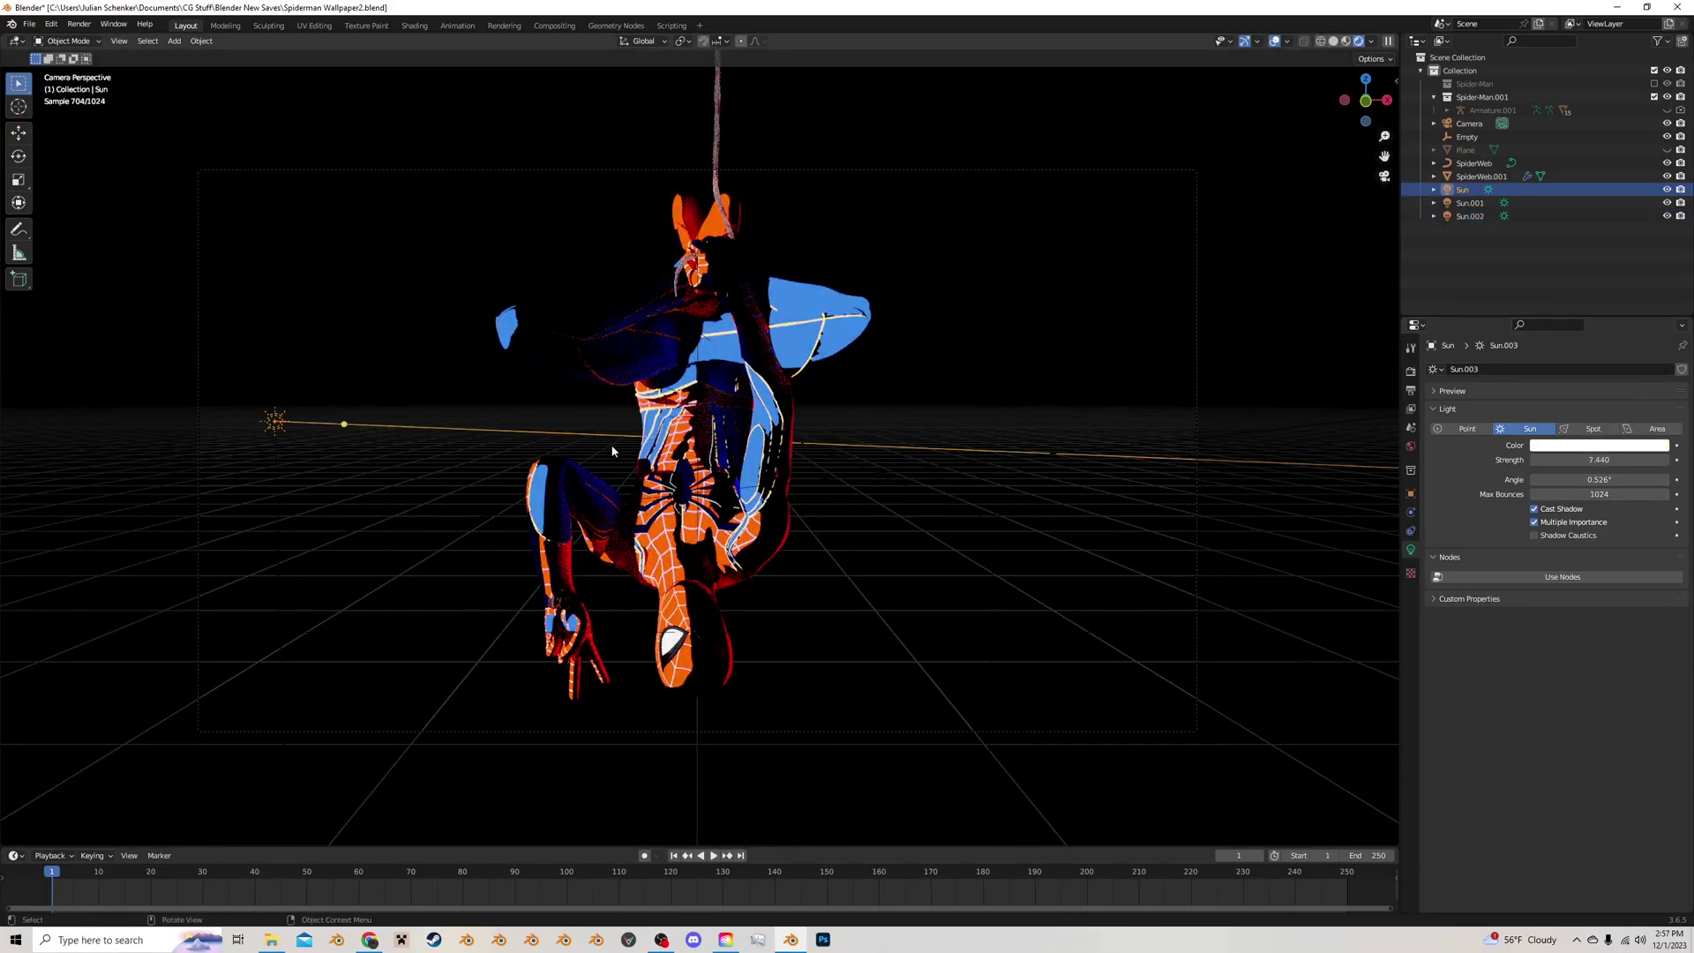
pyautogui.click(1470, 216)
pyautogui.click(1470, 203)
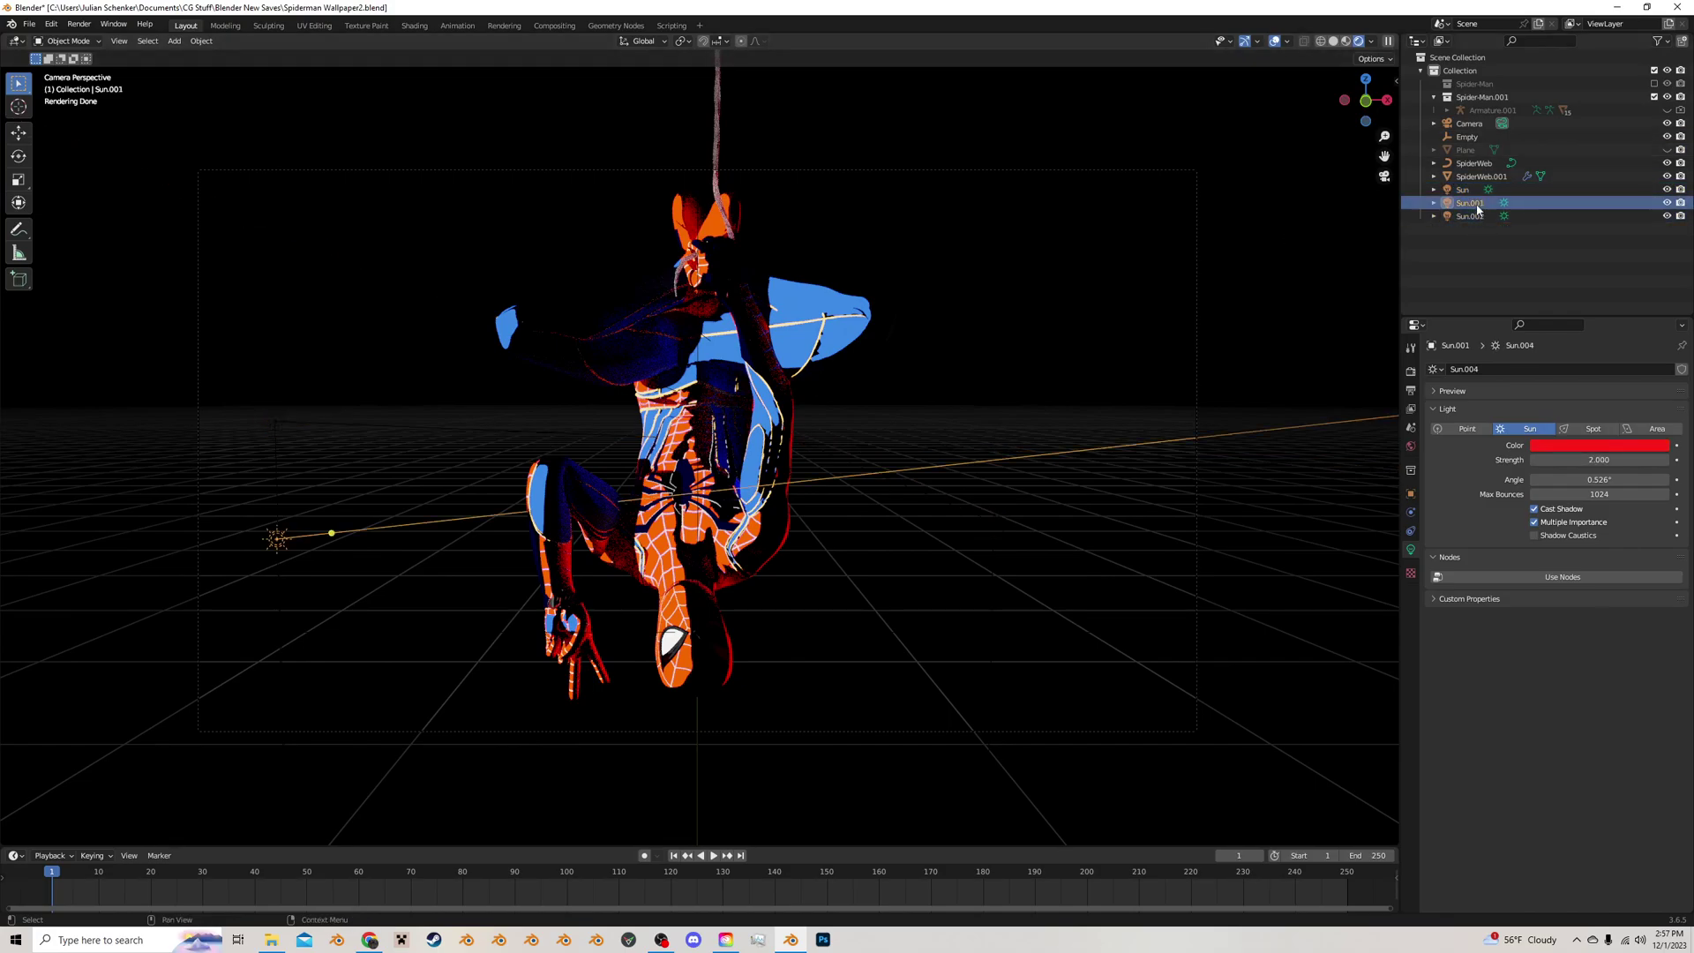
# Move the red Sun.001 light closer to the character and up beside the legs, re-aiming its beam across the body
pyautogui.press('g')
pyautogui.click(520, 483)
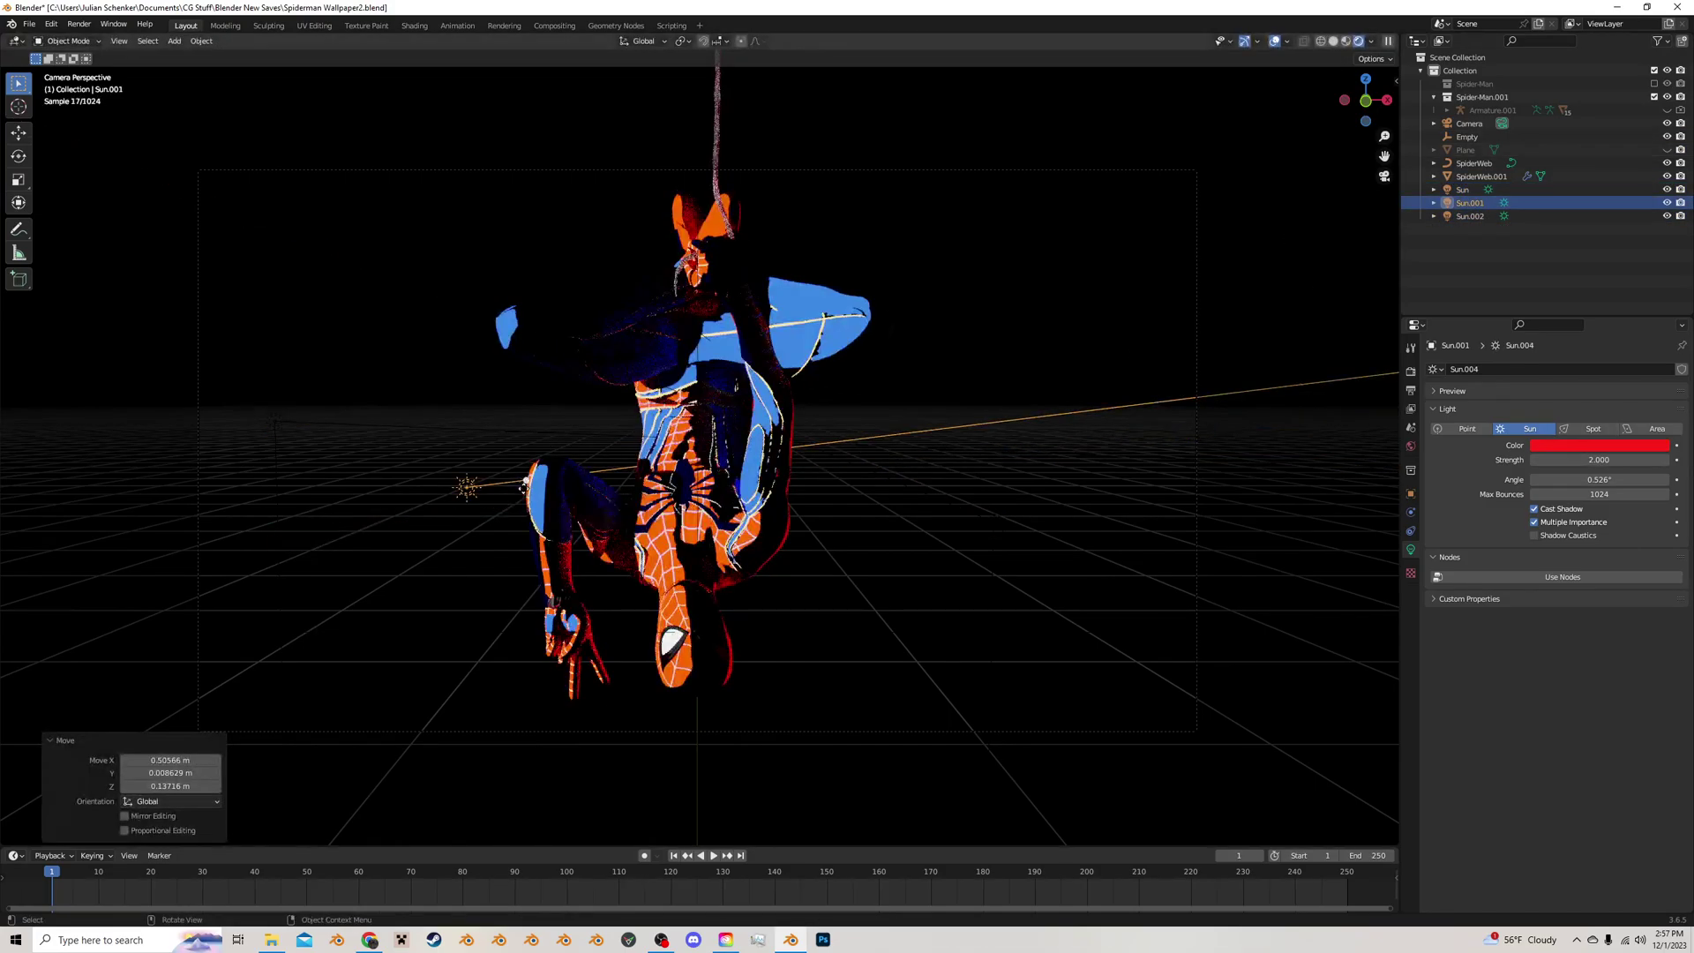
pyautogui.moveTo(520, 482); pyautogui.dragTo(583, 360)
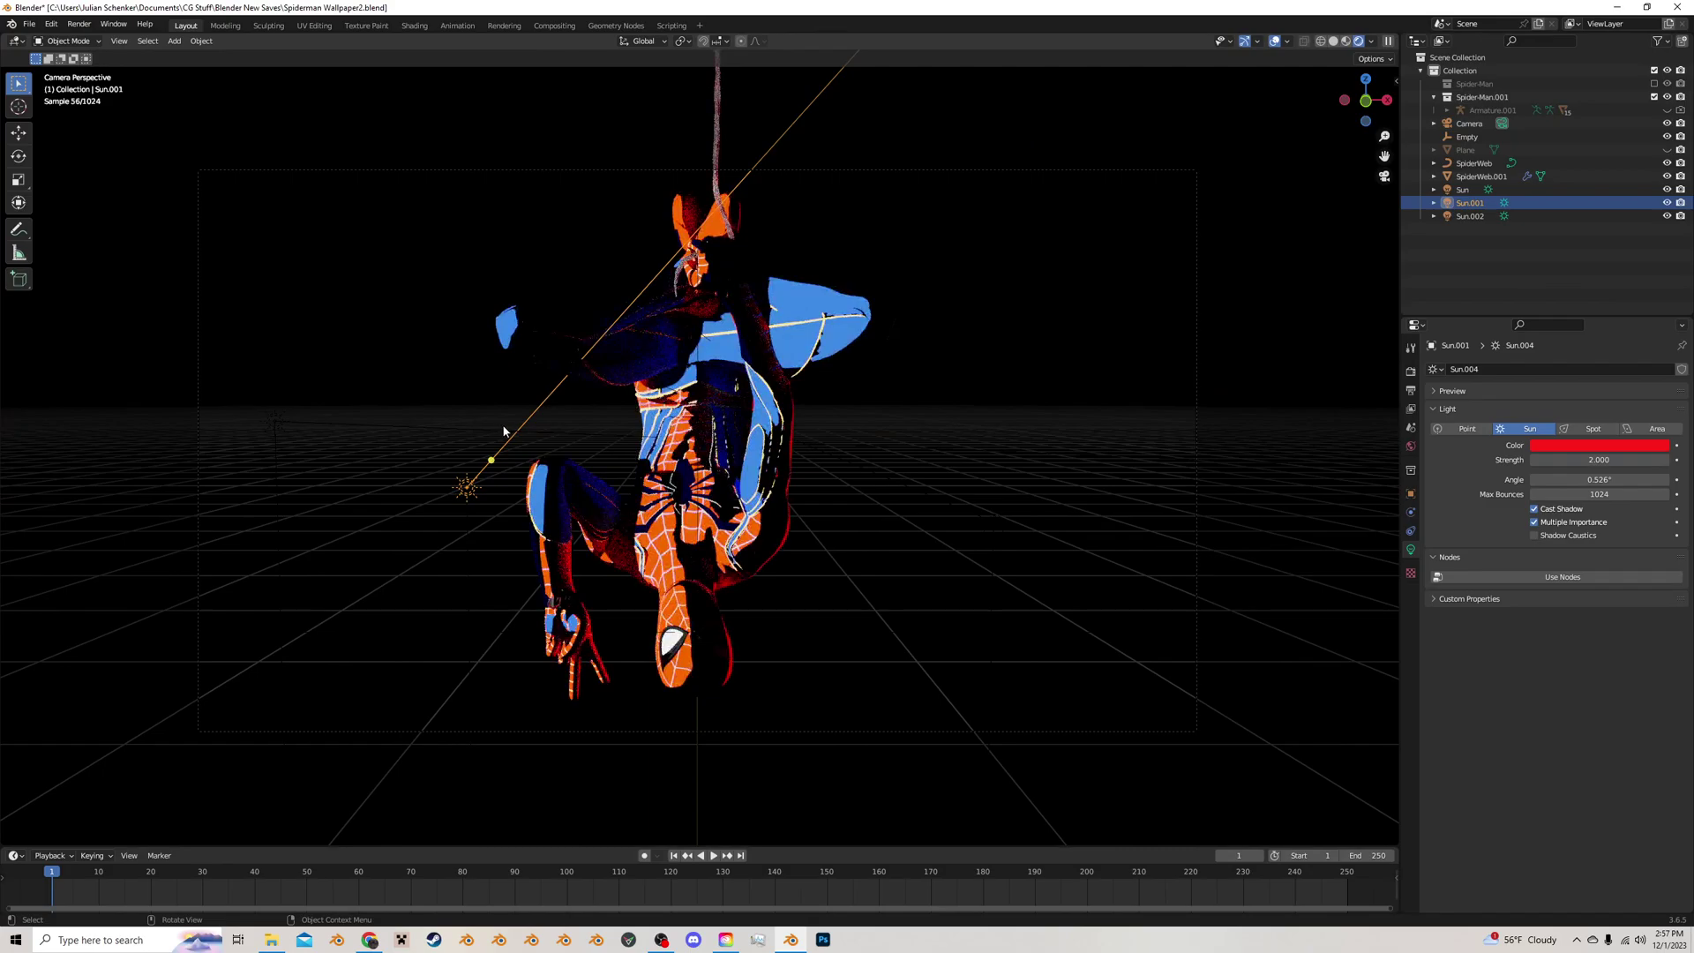
pyautogui.press('g')
pyautogui.click(454, 225)
pyautogui.moveTo(443, 245); pyautogui.dragTo(545, 387)
pyautogui.press('g')
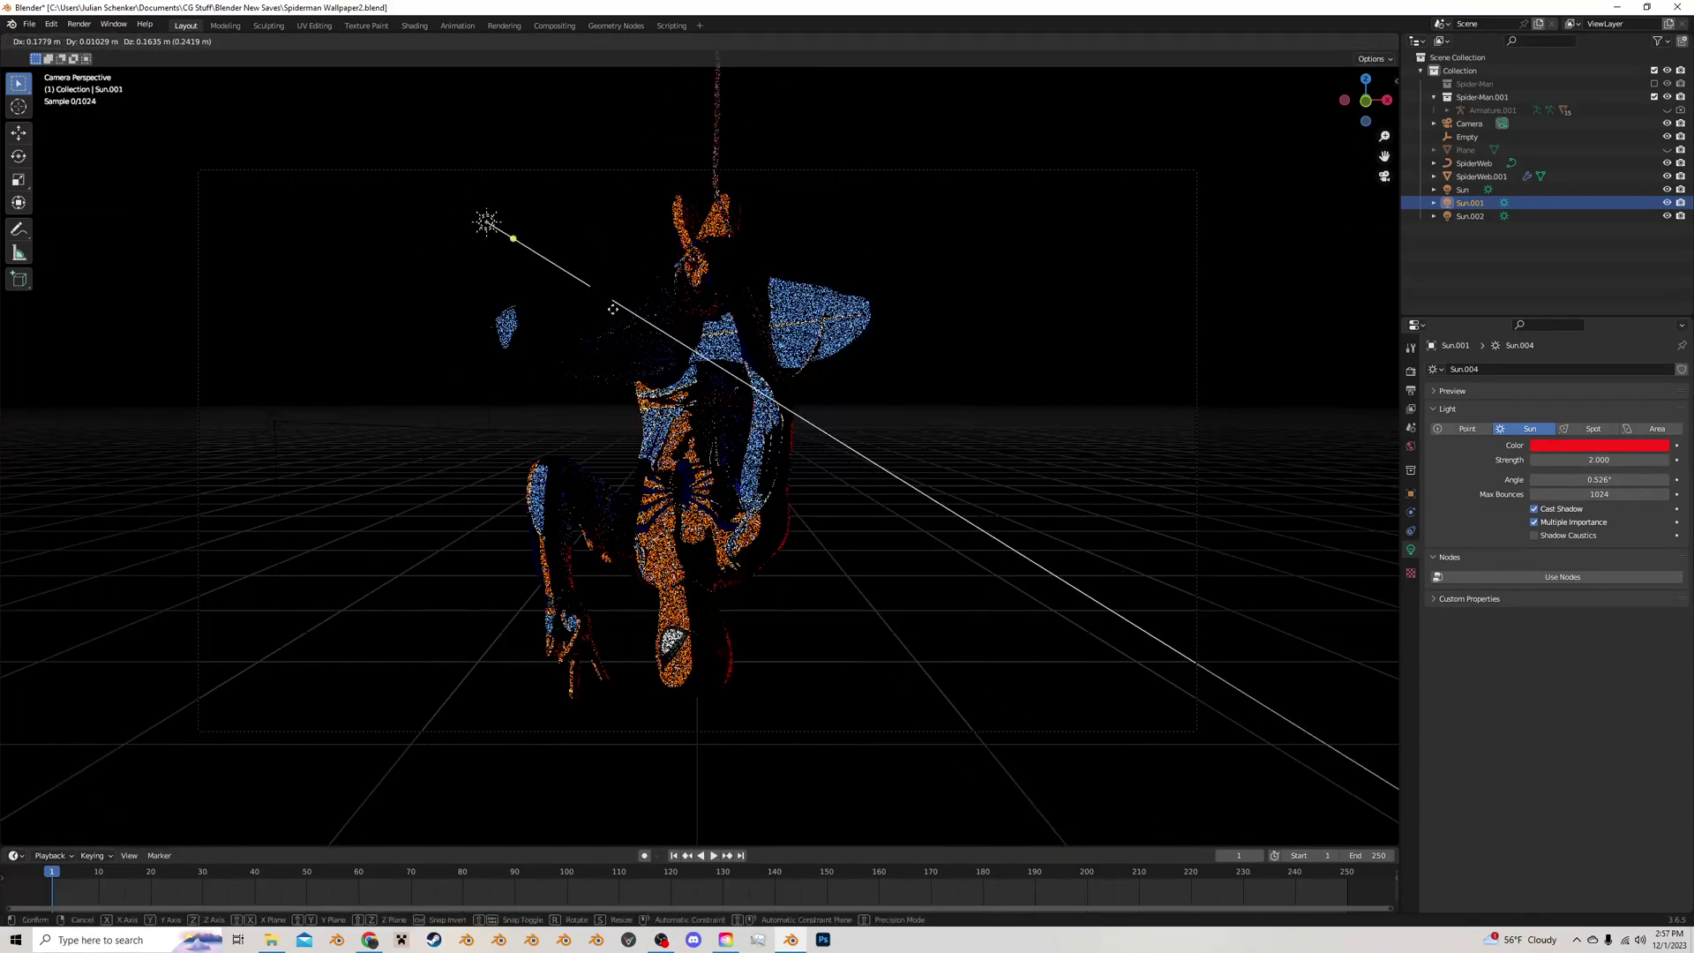
pyautogui.click(620, 289)
# Raise Sun.001 above the character, aim it downward as a top light, and return to the camera view
pyautogui.press('g')
pyautogui.click(587, 218)
pyautogui.moveTo(584, 215); pyautogui.dragTo(559, 315)
pyautogui.moveTo(564, 318); pyautogui.dragTo(777, 388, button='middle')
pyautogui.press('g')
pyautogui.click(915, 321)
pyautogui.moveTo(911, 321); pyautogui.dragTo(881, 389)
pyautogui.click(1383, 176)
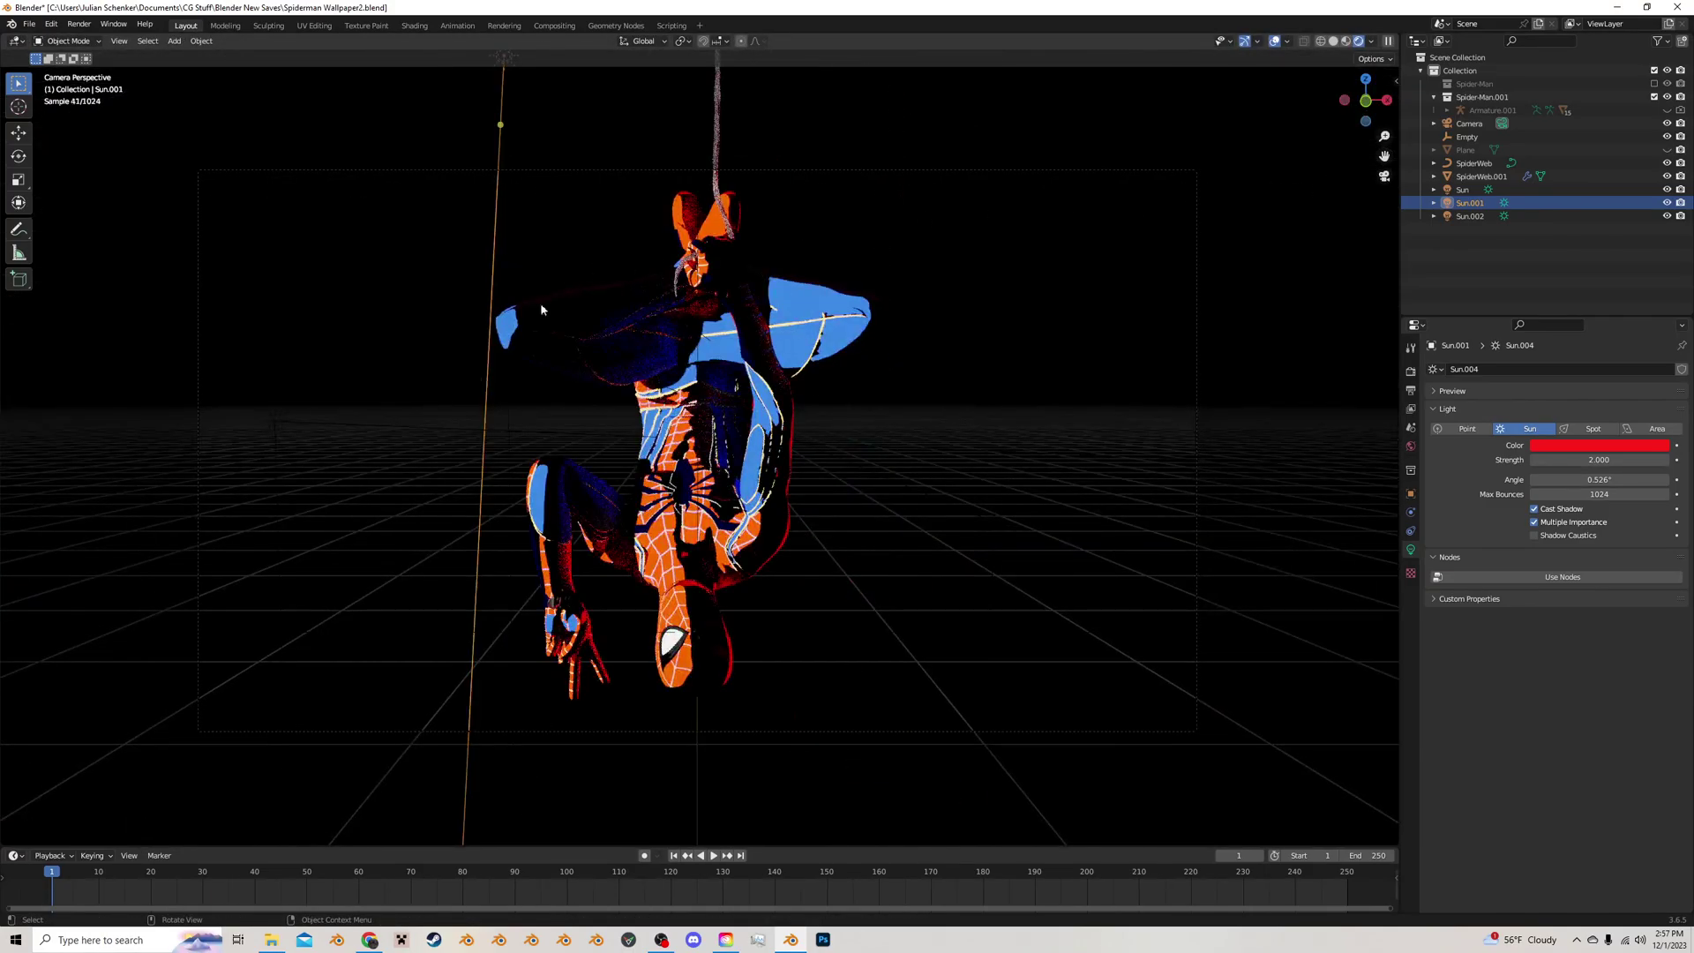
# Set Sun.001's colour to blue, also trying a pinkish red and undoing that colour change
pyautogui.click(1626, 301)
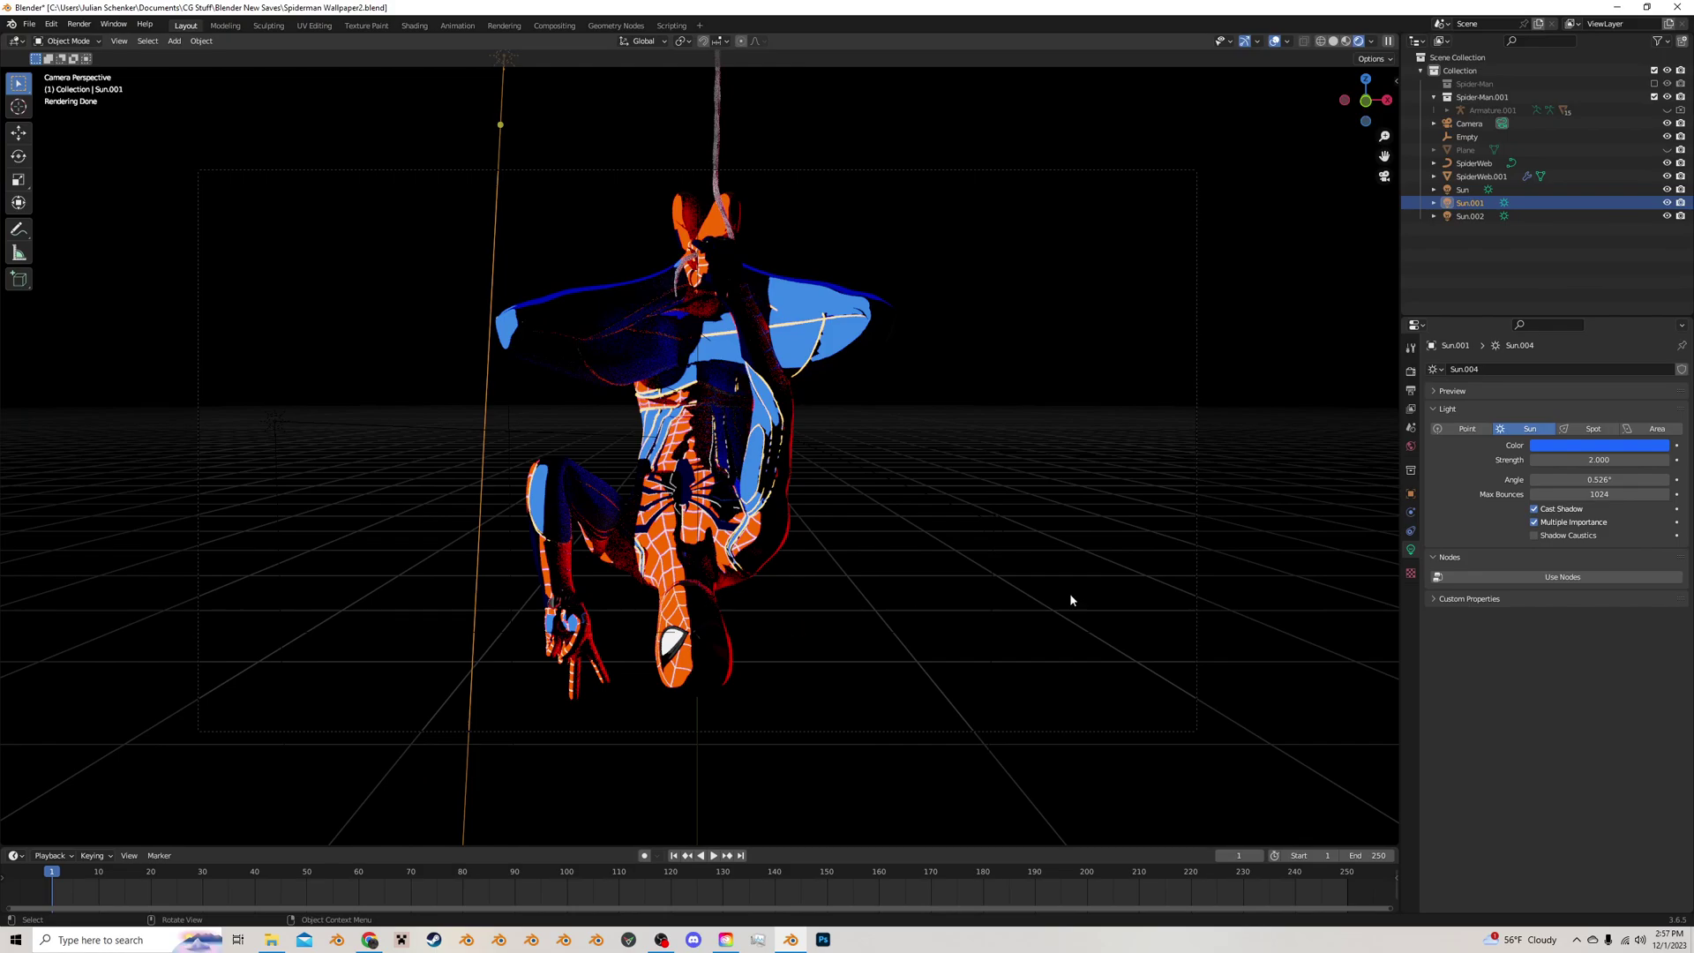
pyautogui.click(1639, 446)
pyautogui.click(1635, 362)
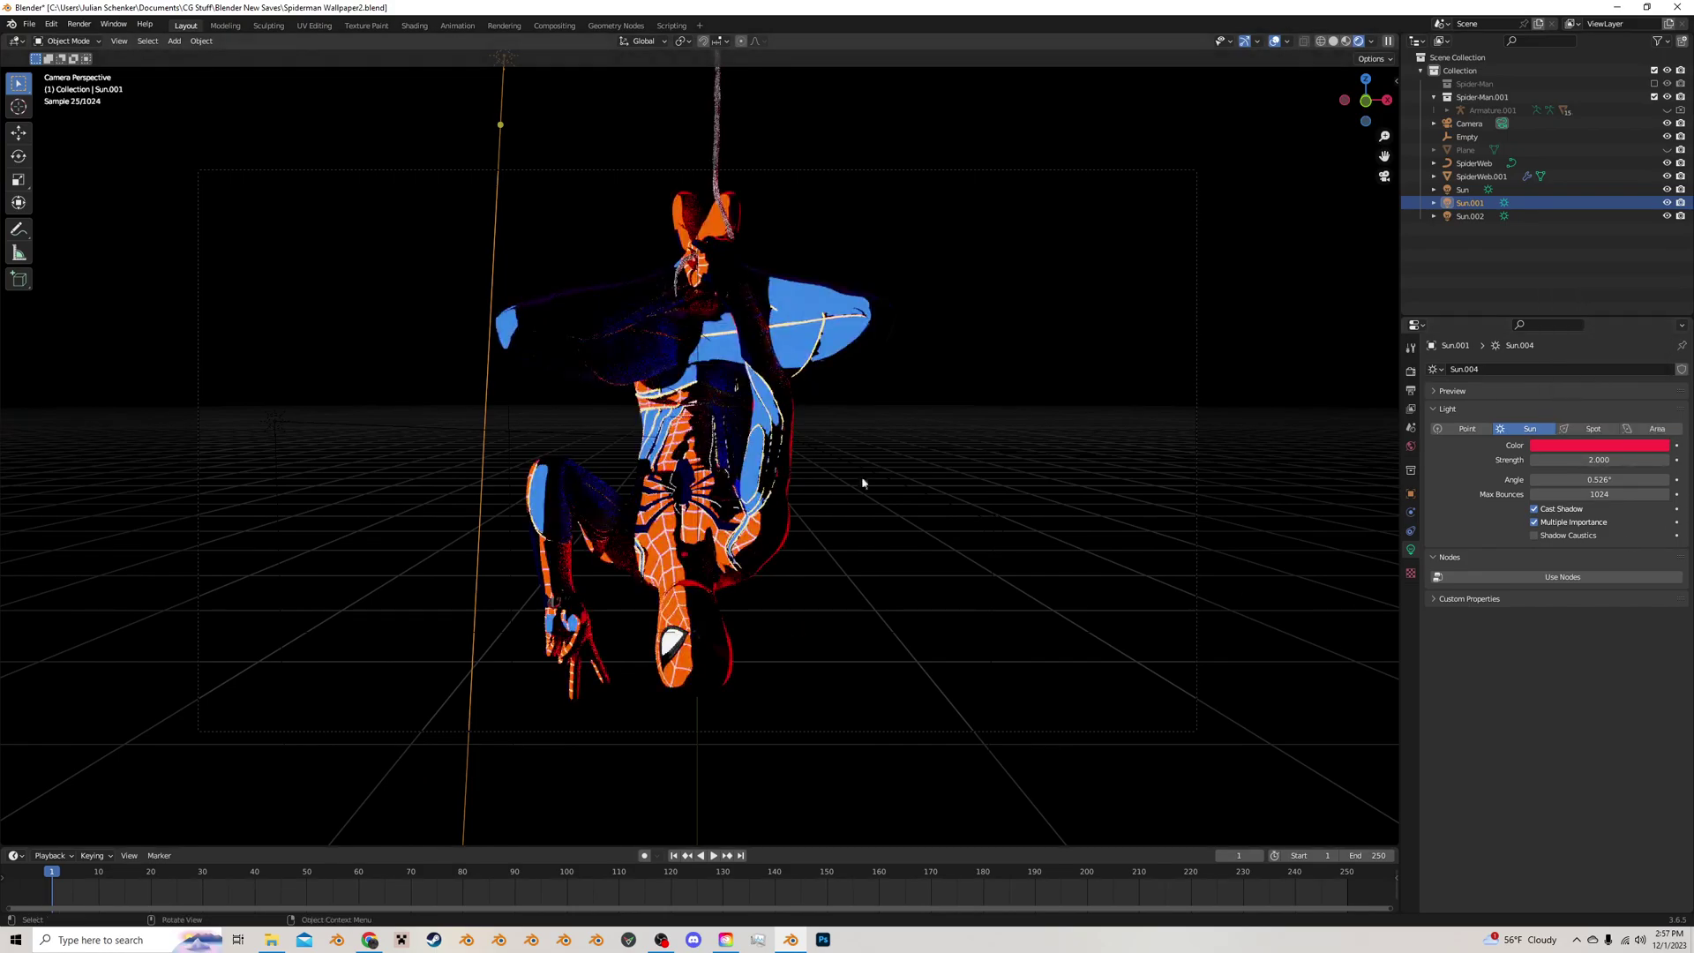
pyautogui.hotkey('ctrl', 'z')
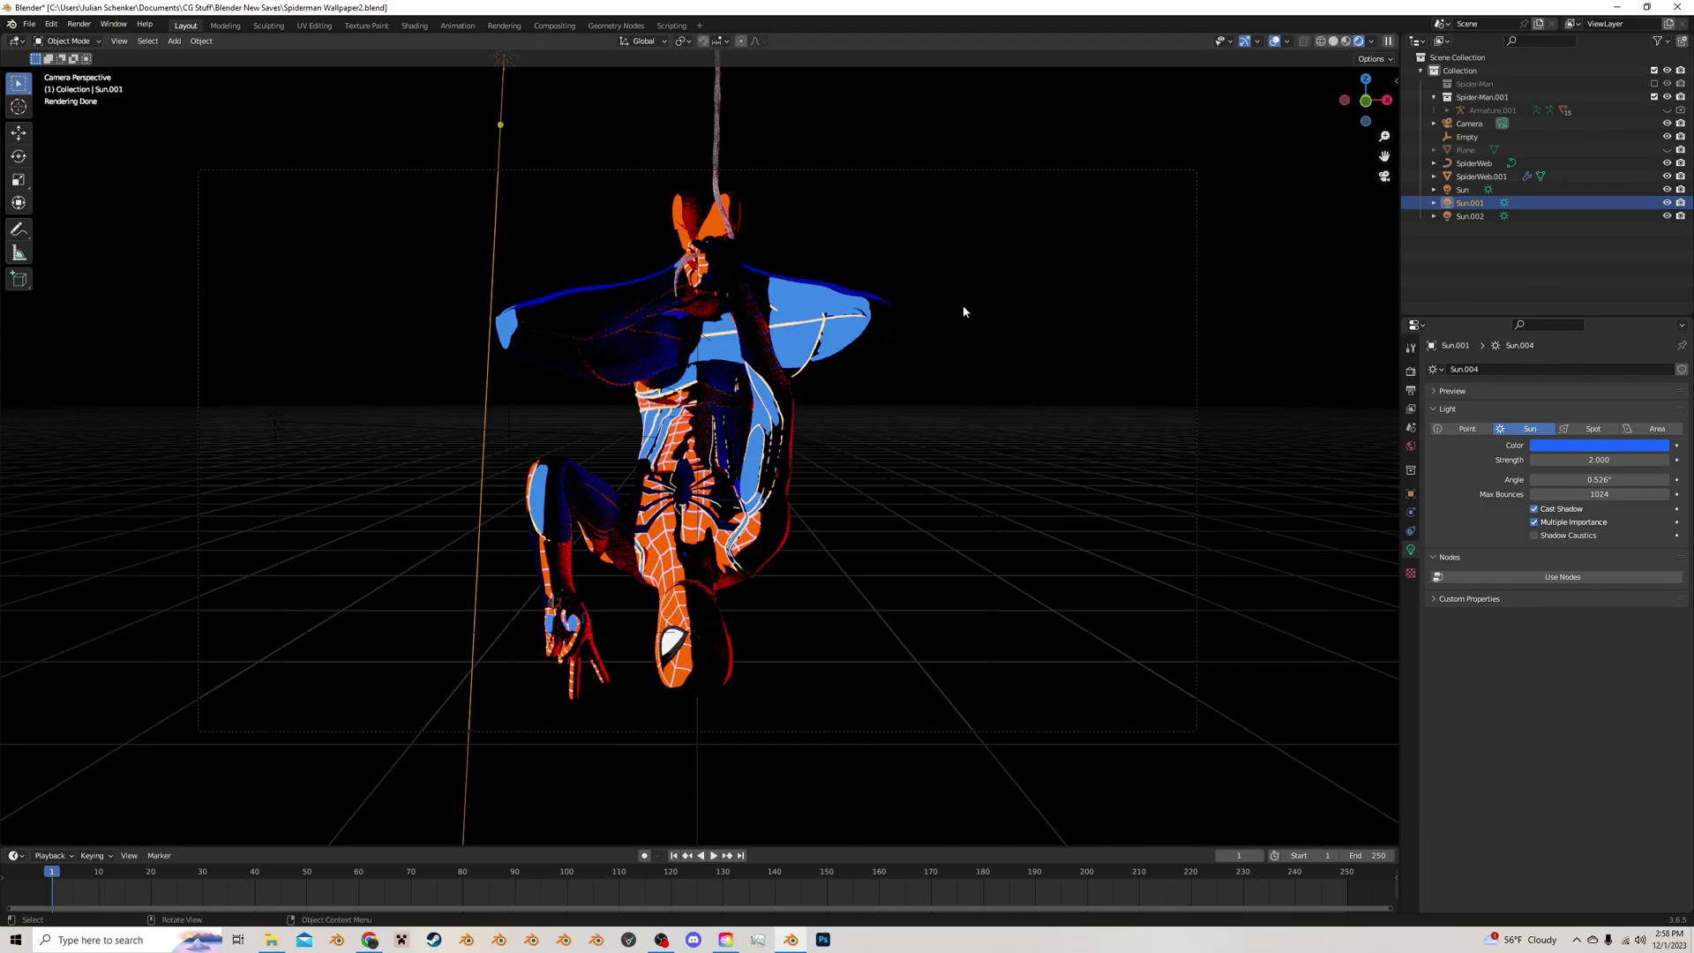
# Duplicate the red Sun.002 light and place the copy below the character's head
pyautogui.scroll(2, 981, 388)
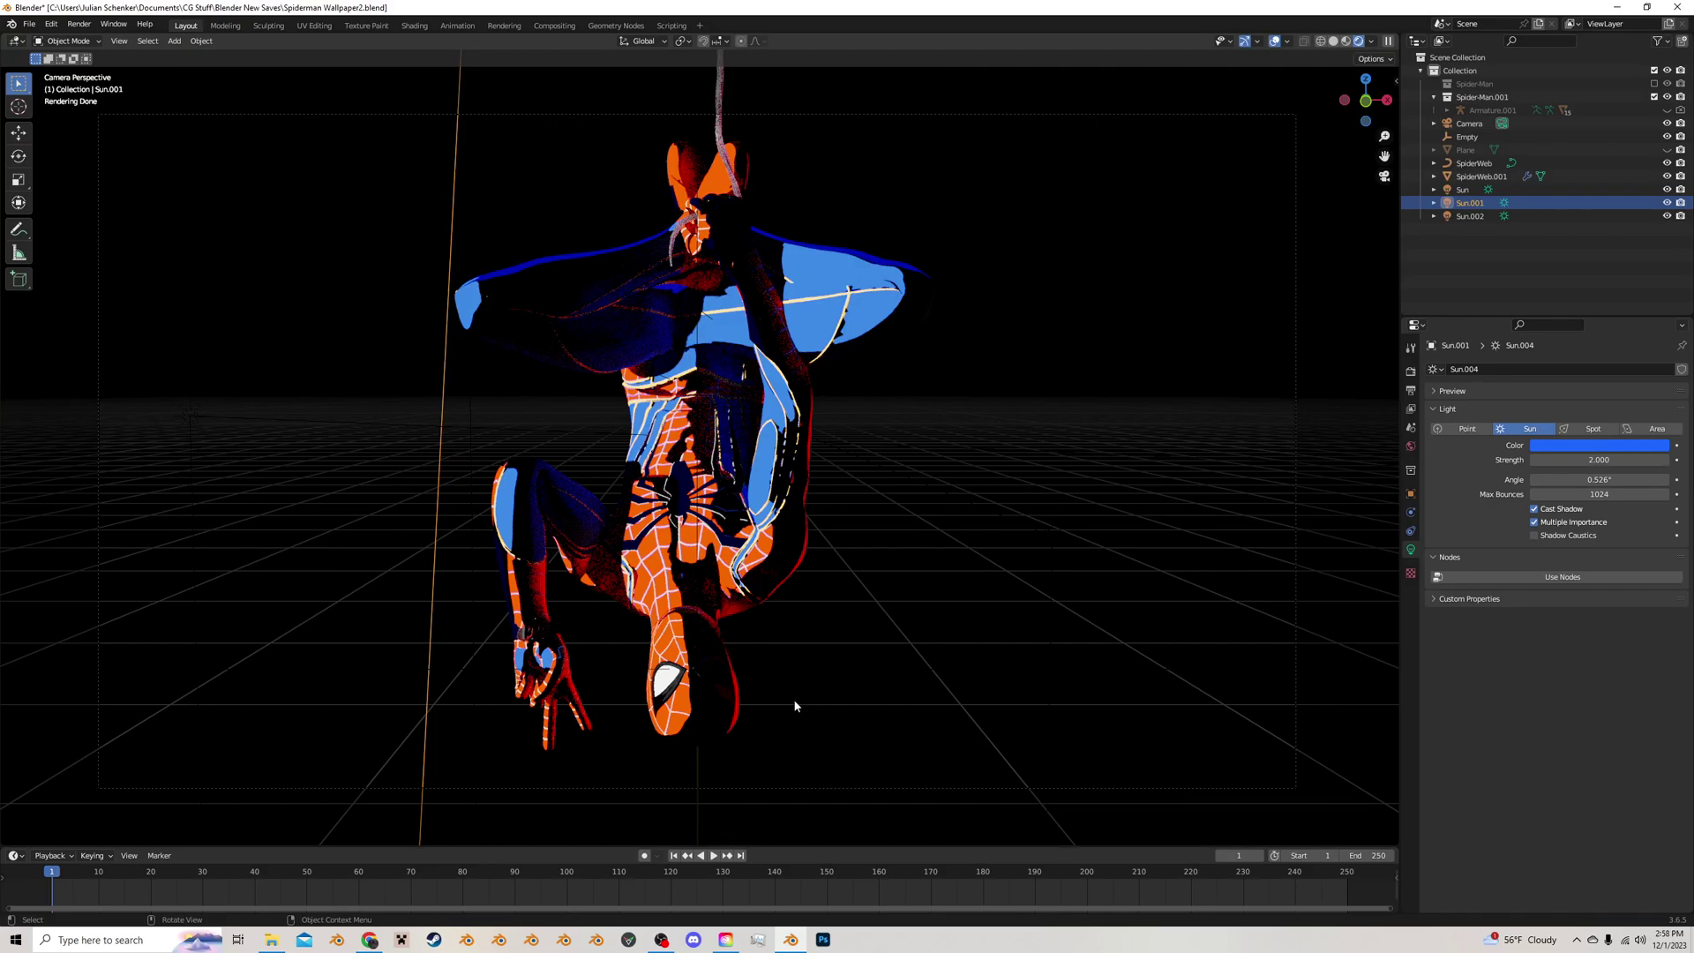
pyautogui.click(940, 590)
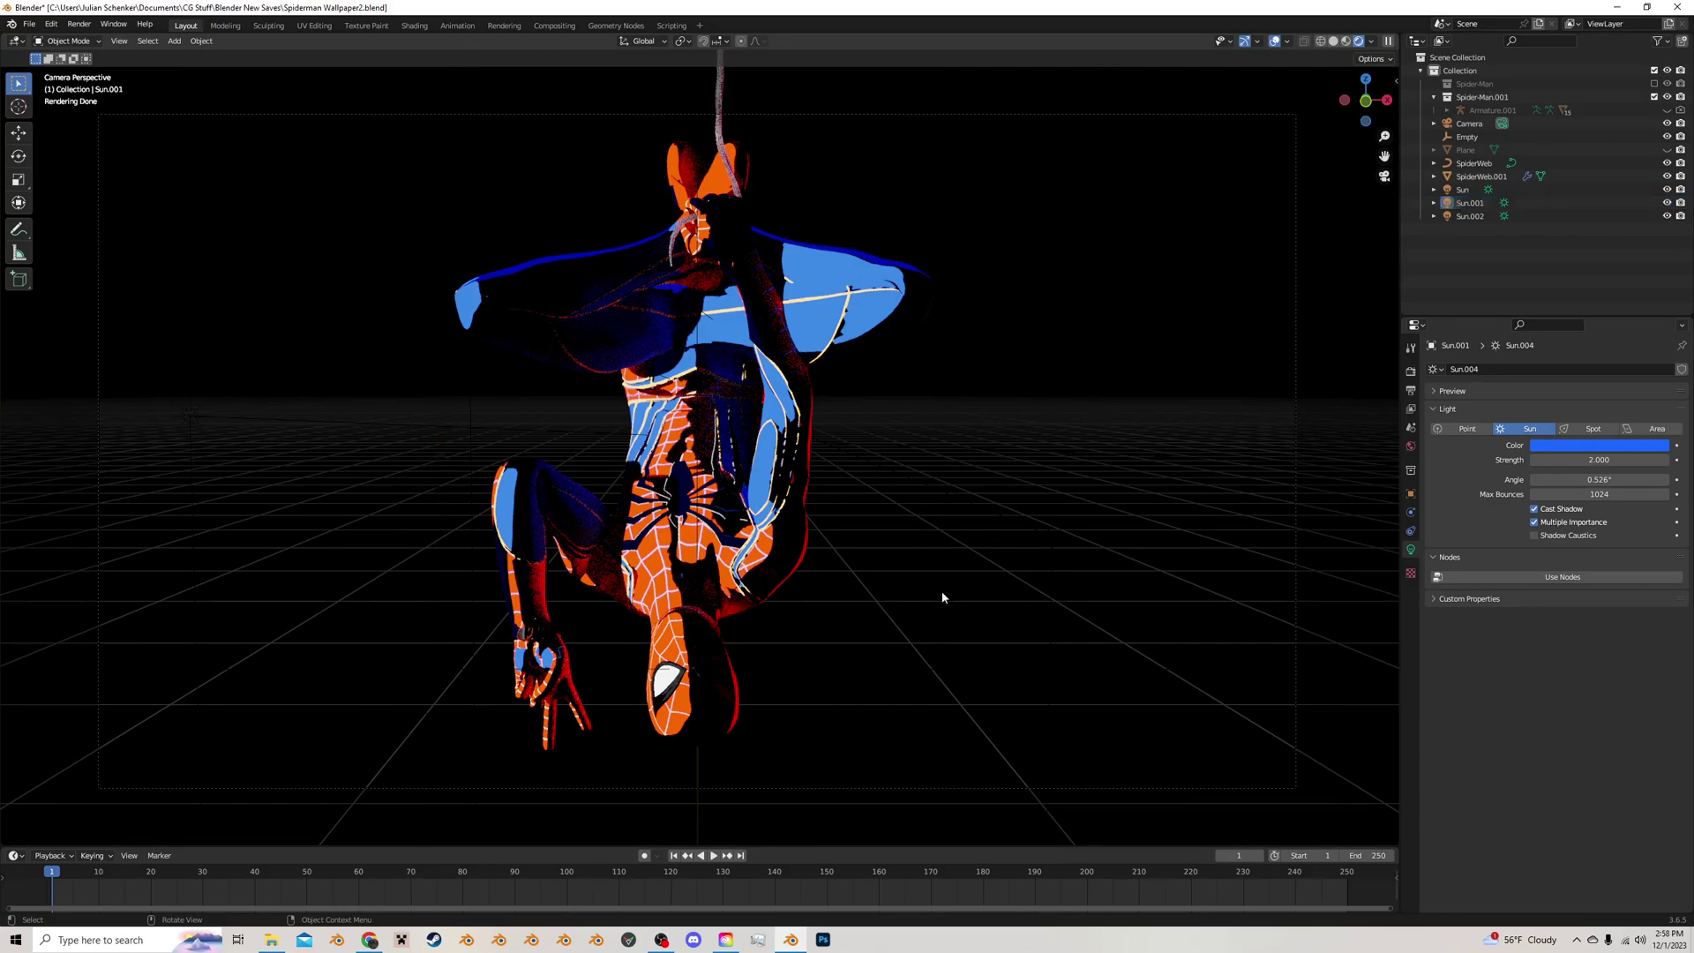
pyautogui.click(1466, 216)
pyautogui.hotkey('shift', 'd')
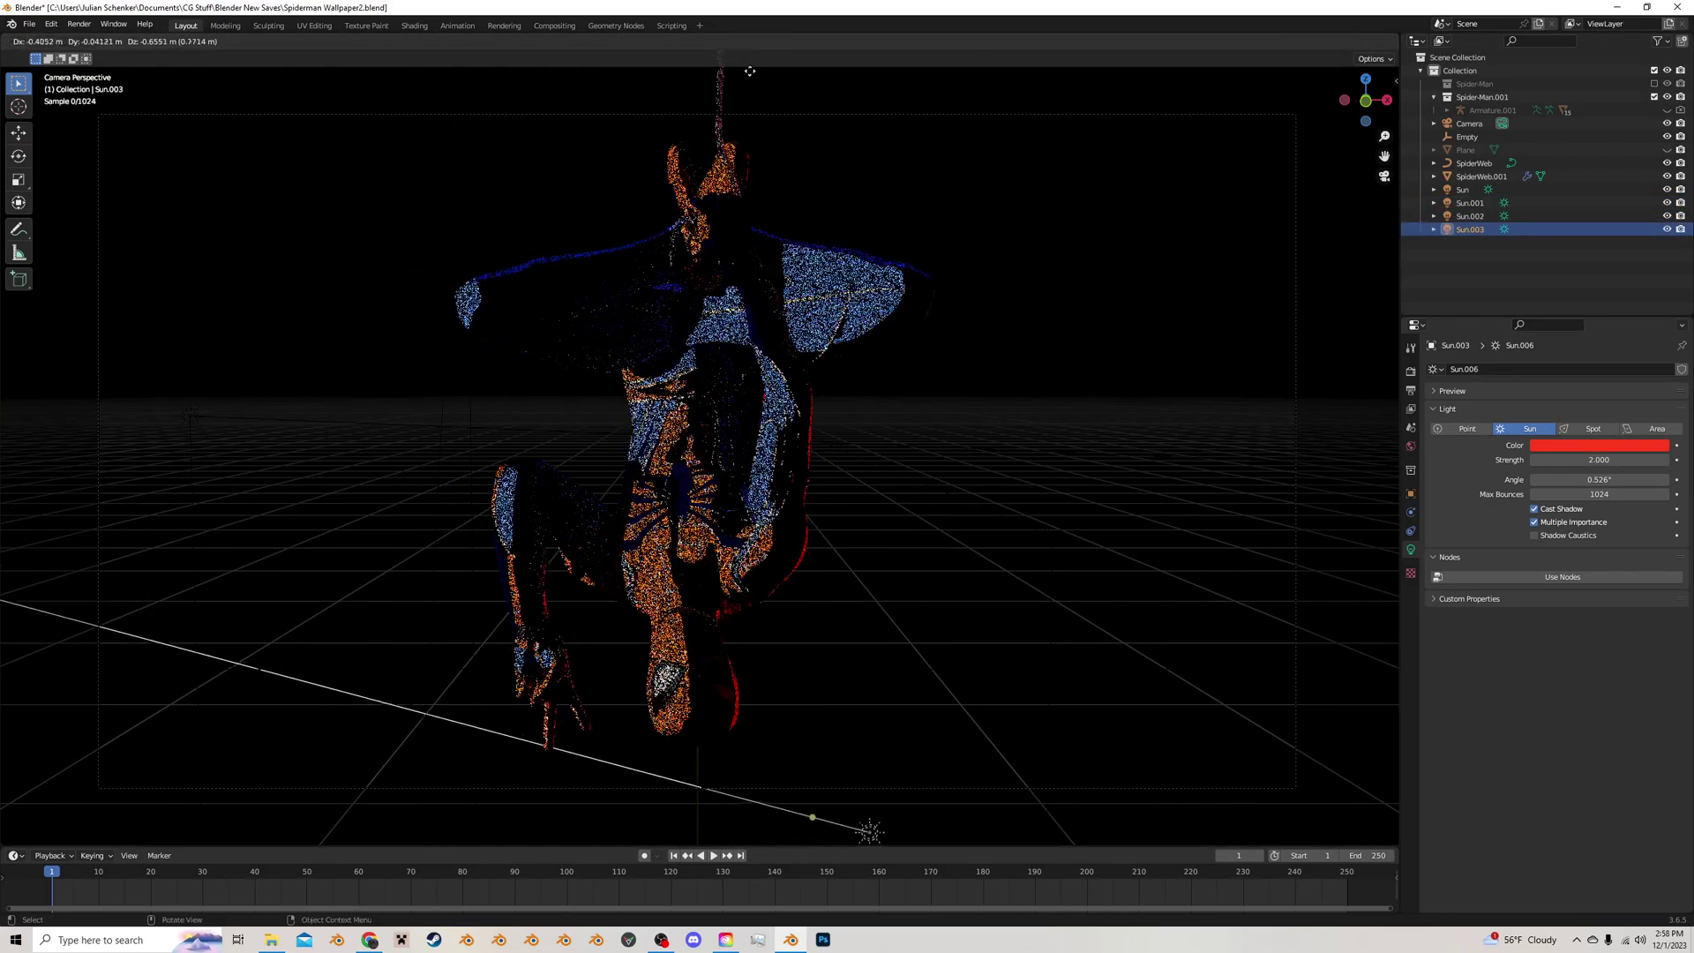
pyautogui.click(746, 858)
pyautogui.scroll(-2, 829, 585)
pyautogui.press('g')
pyautogui.click(806, 742)
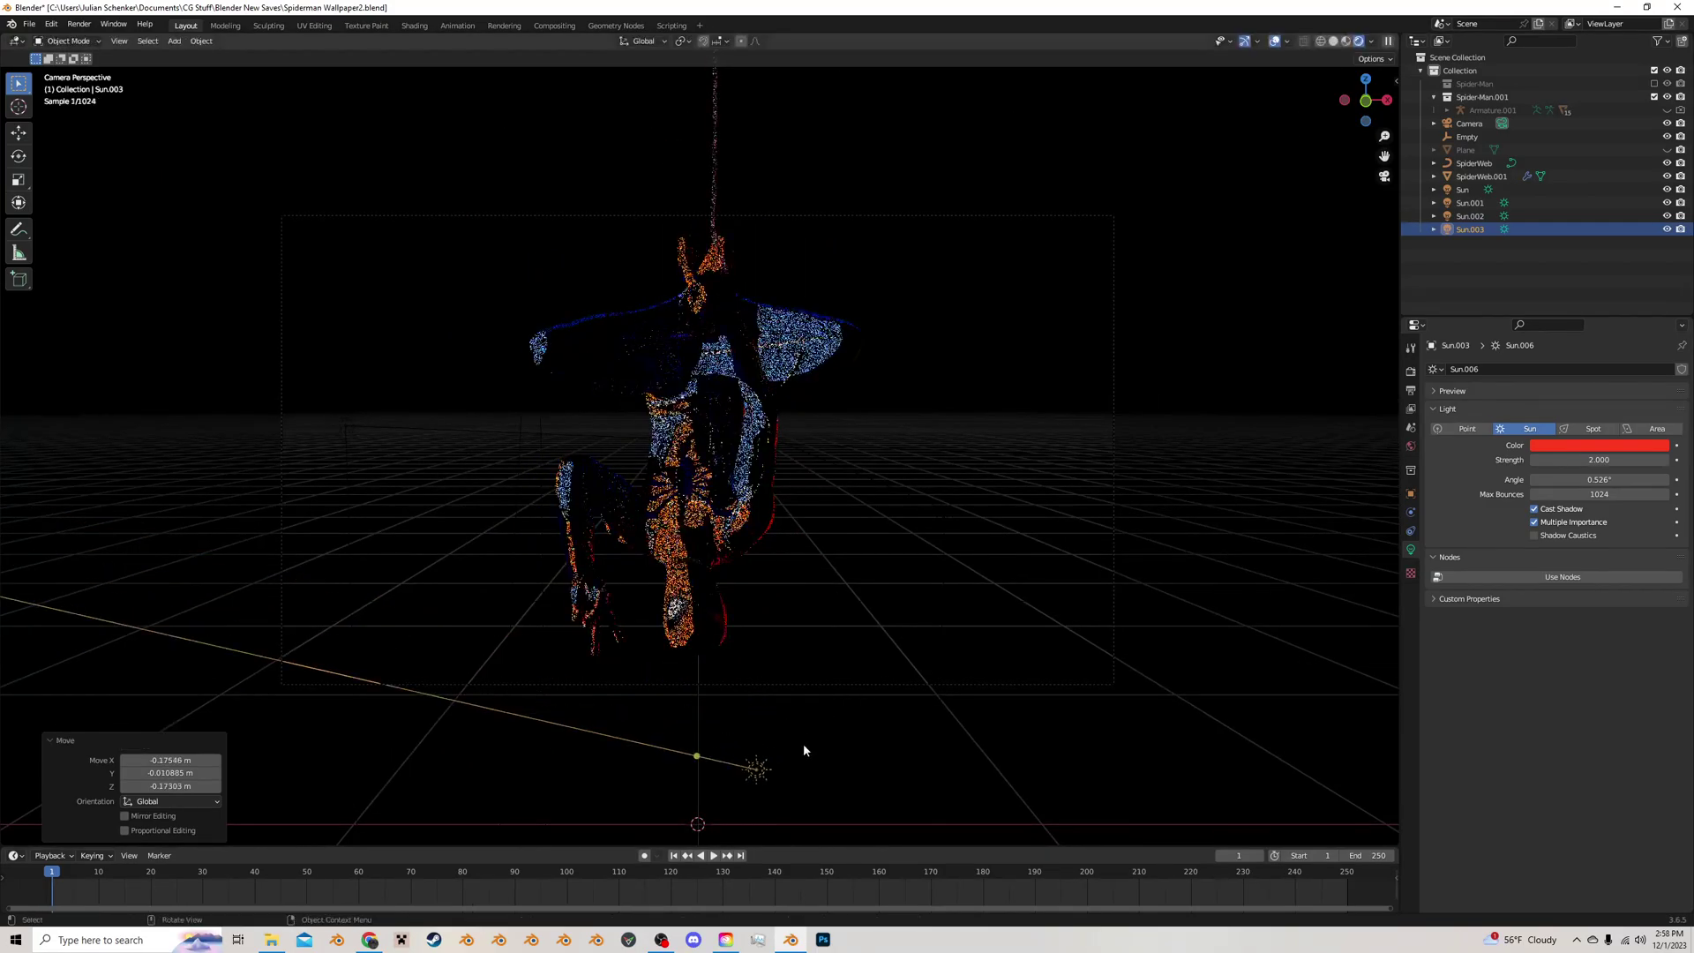
# Reposition the duplicated red Sun from a side angle, aim it upward from beneath the character, and return to the camera view
pyautogui.moveTo(693, 754); pyautogui.dragTo(747, 609)
pyautogui.moveTo(838, 576); pyautogui.dragTo(676, 596, button='middle')
pyautogui.press('g')
pyautogui.click(487, 620)
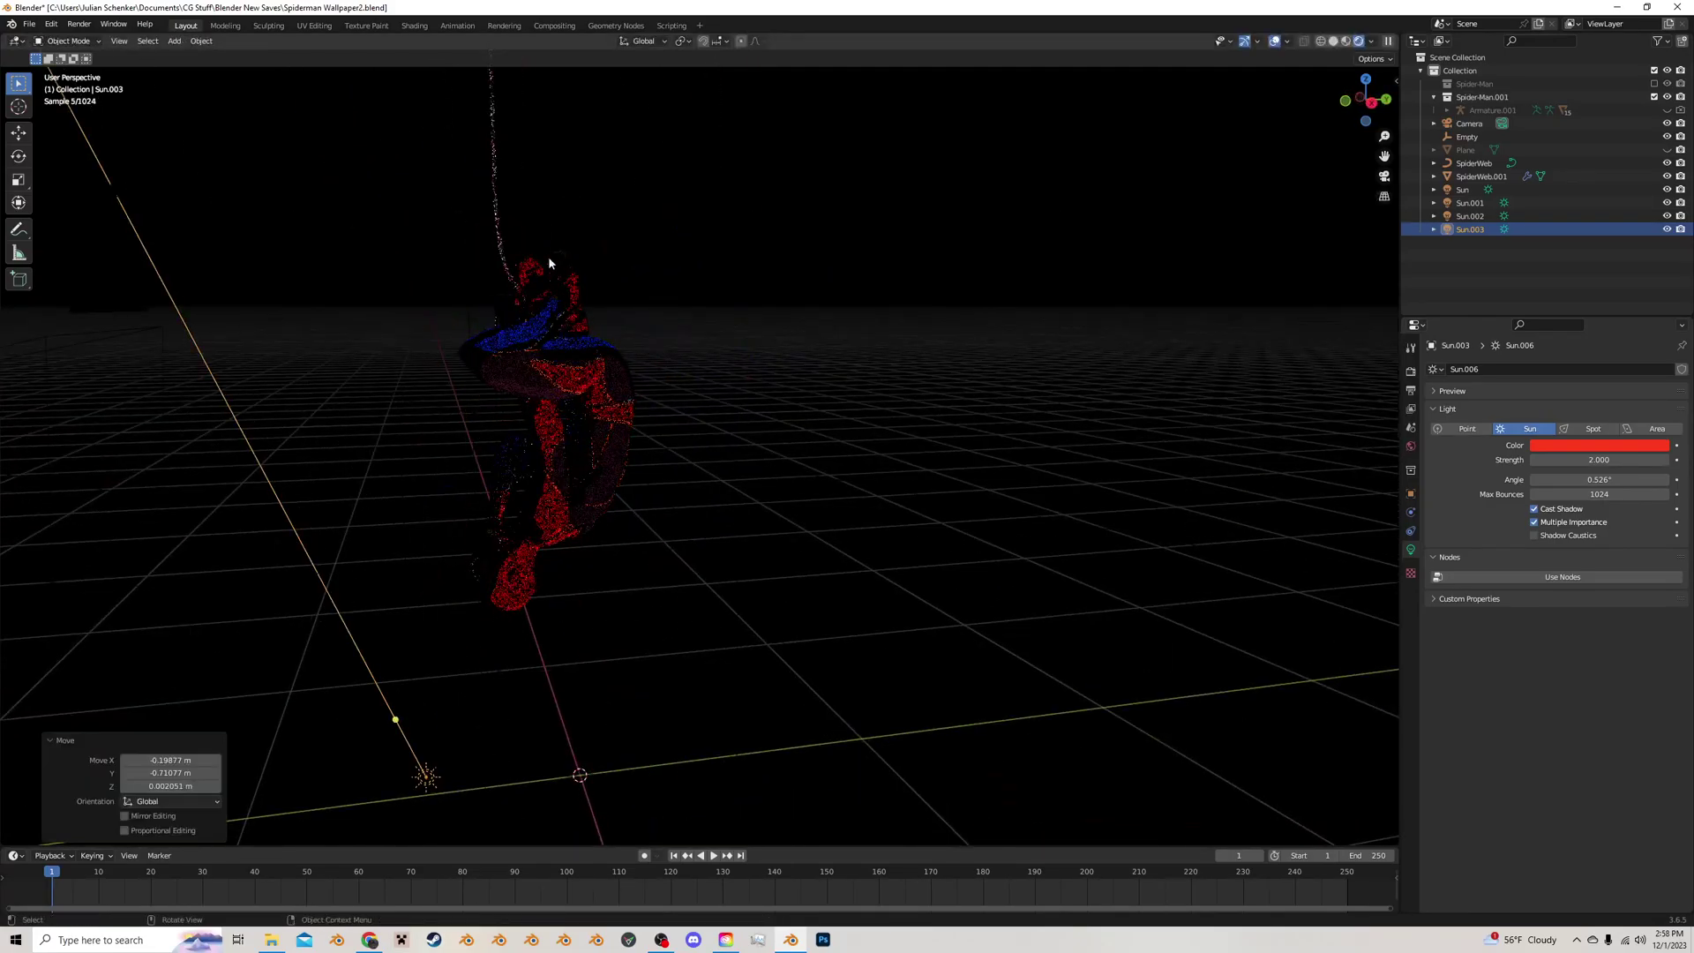
pyautogui.moveTo(394, 716); pyautogui.dragTo(512, 588)
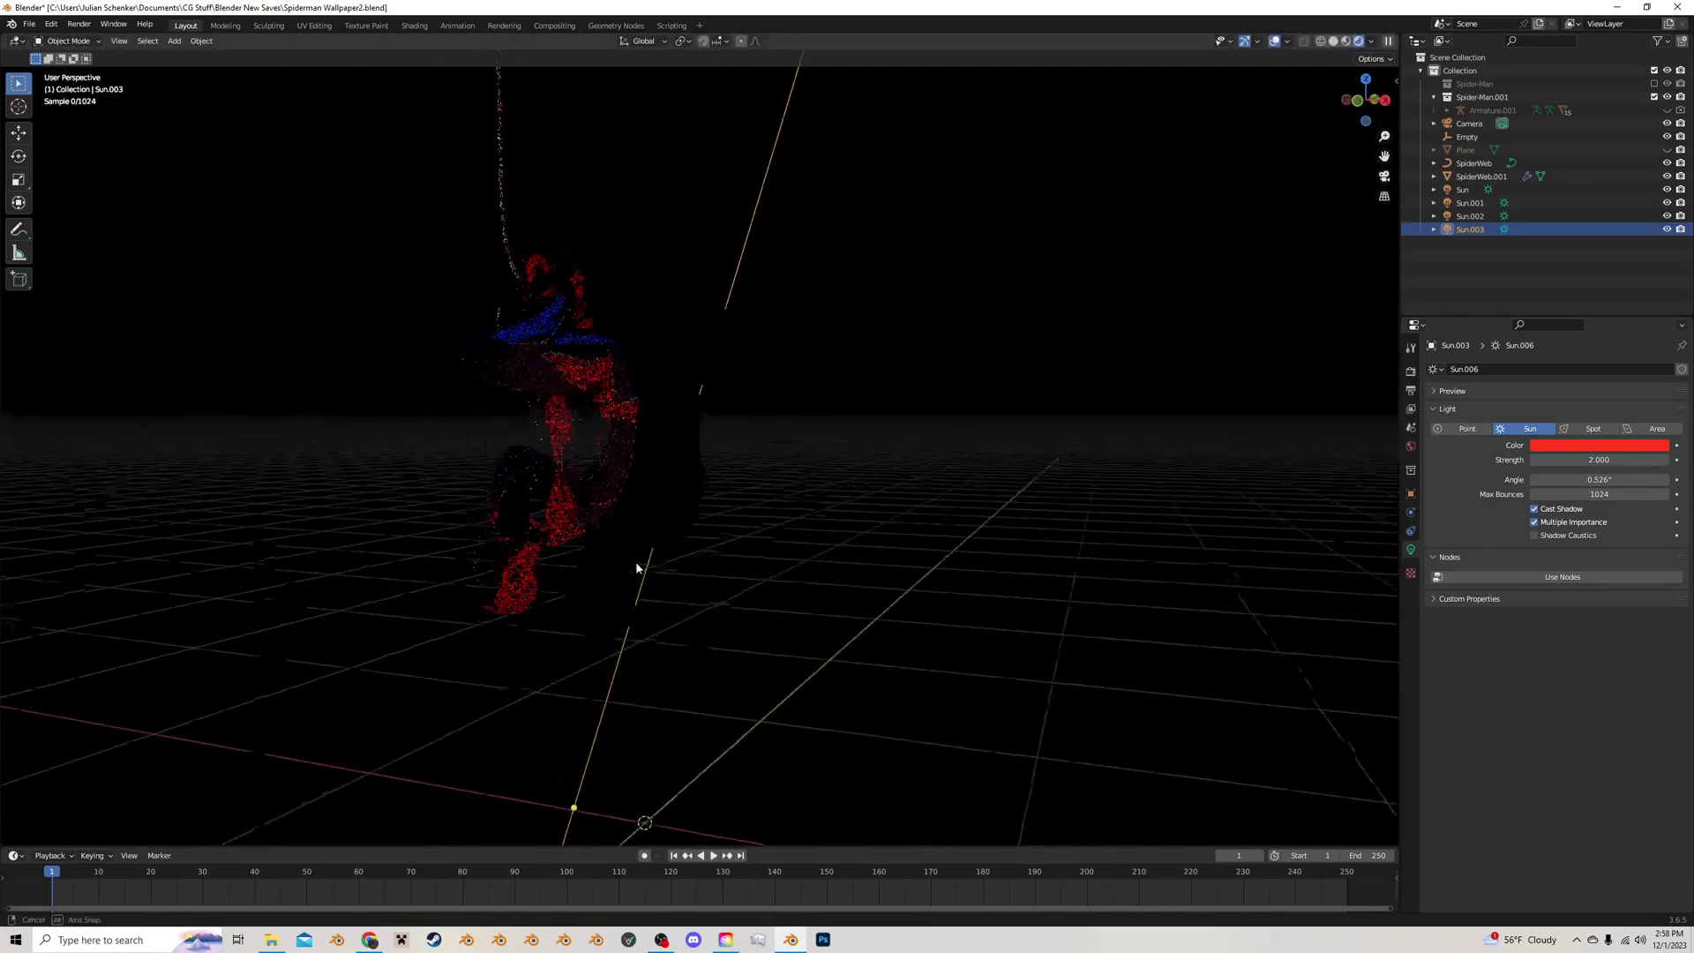
pyautogui.press('KP_0')
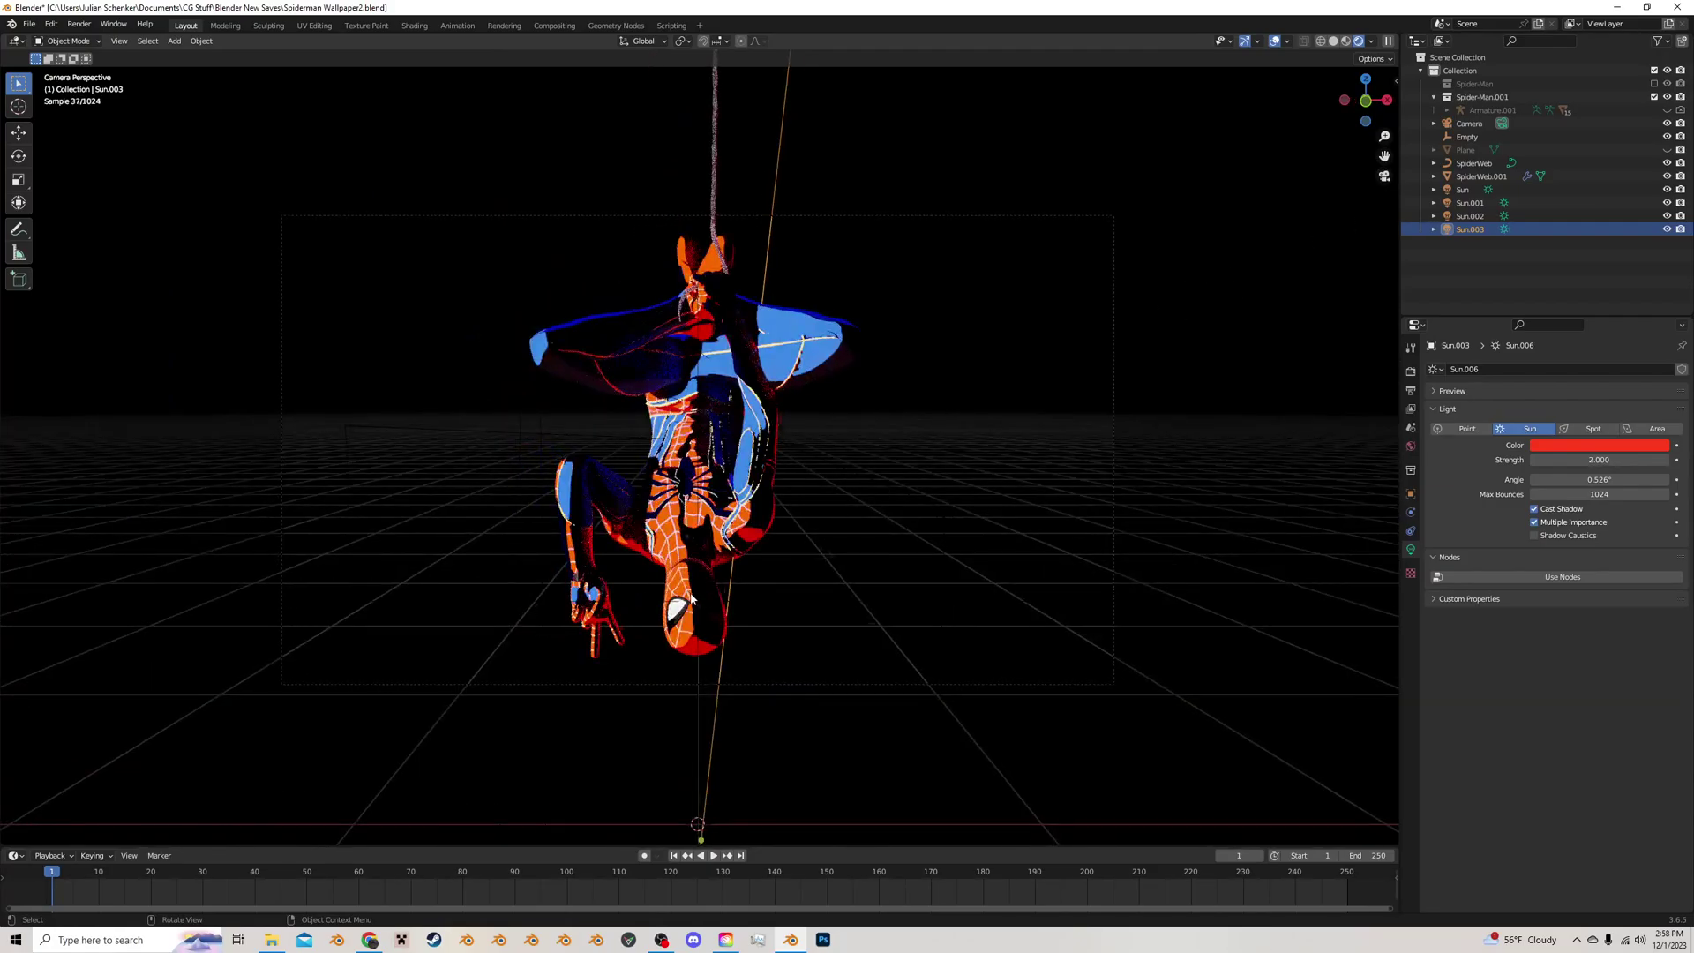
pyautogui.scroll(1, 718, 593)
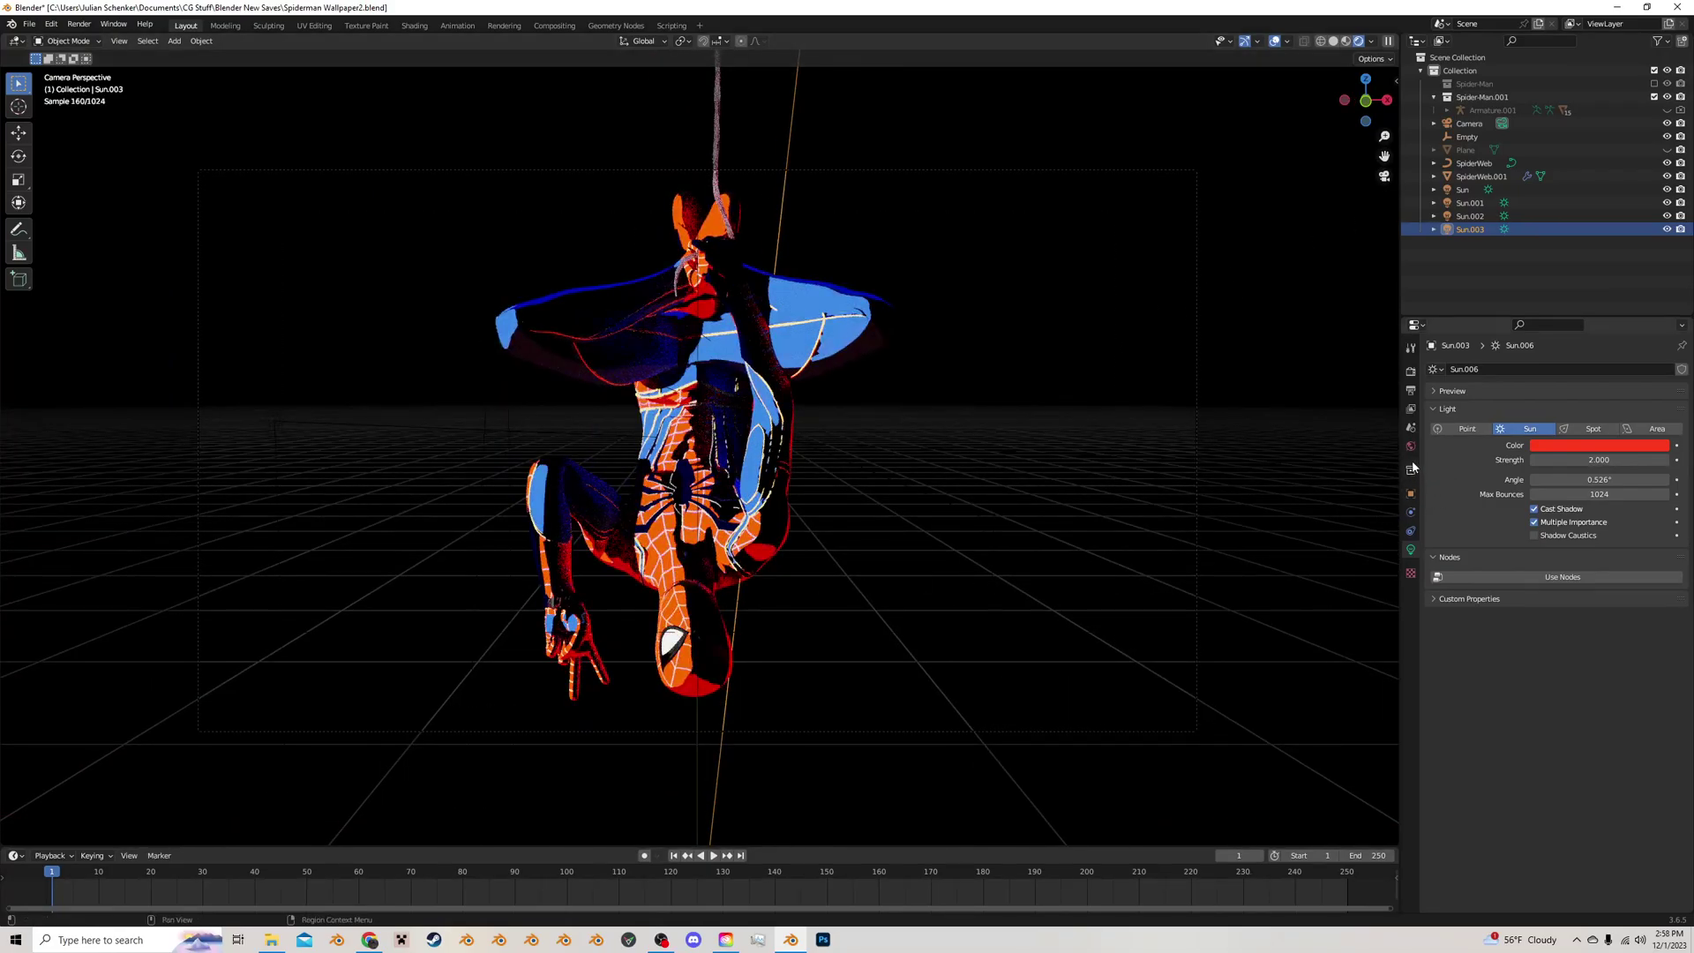
# Fine-tune Sun.003's position and set its rotation to -188.92° on X and about -13° on Y for a thin red rim
pyautogui.click(1410, 493)
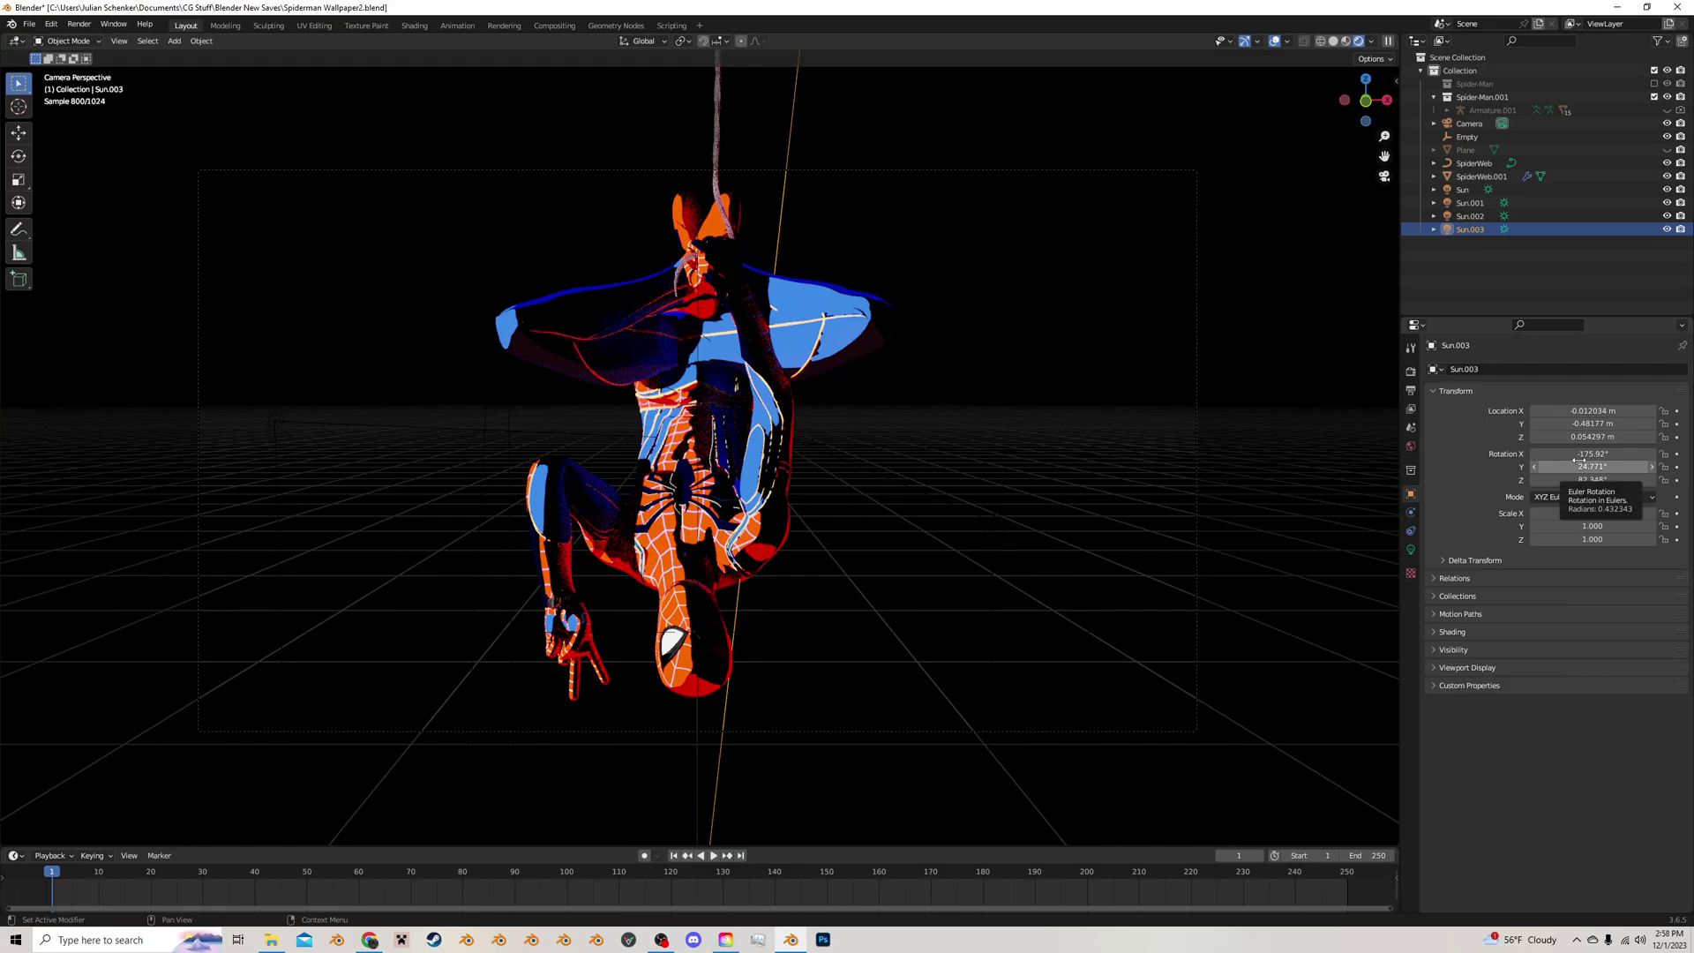
pyautogui.moveTo(1579, 464); pyautogui.dragTo(1560, 464)
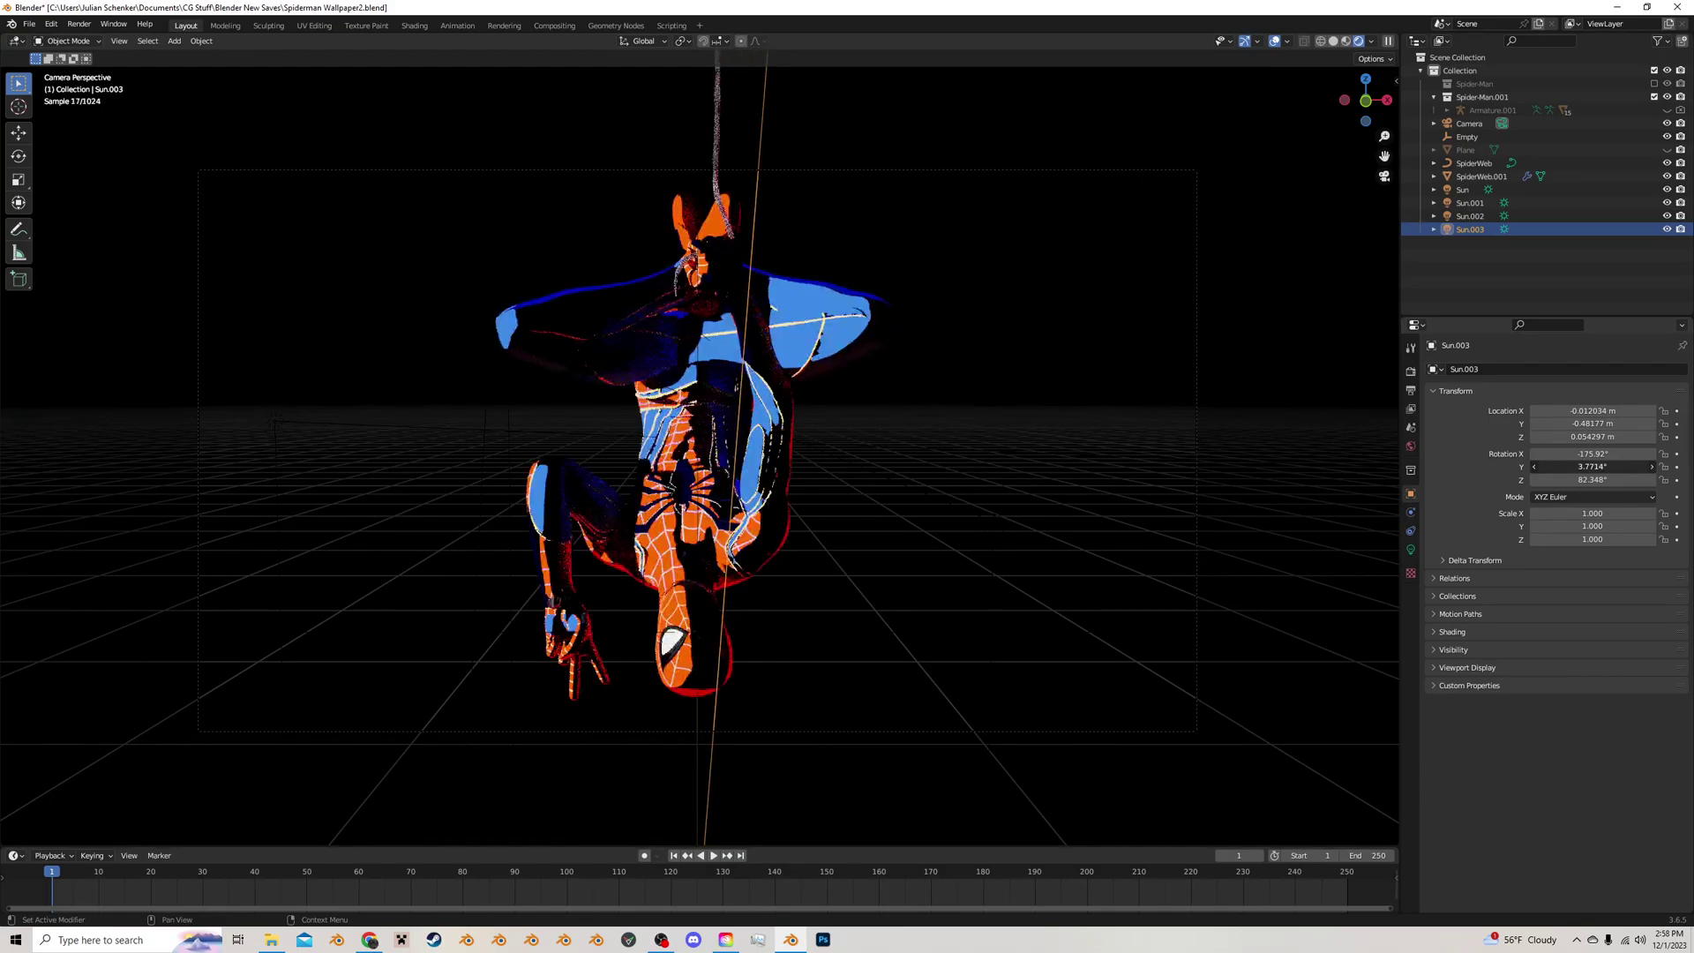
pyautogui.press('g')
pyautogui.click(1155, 575)
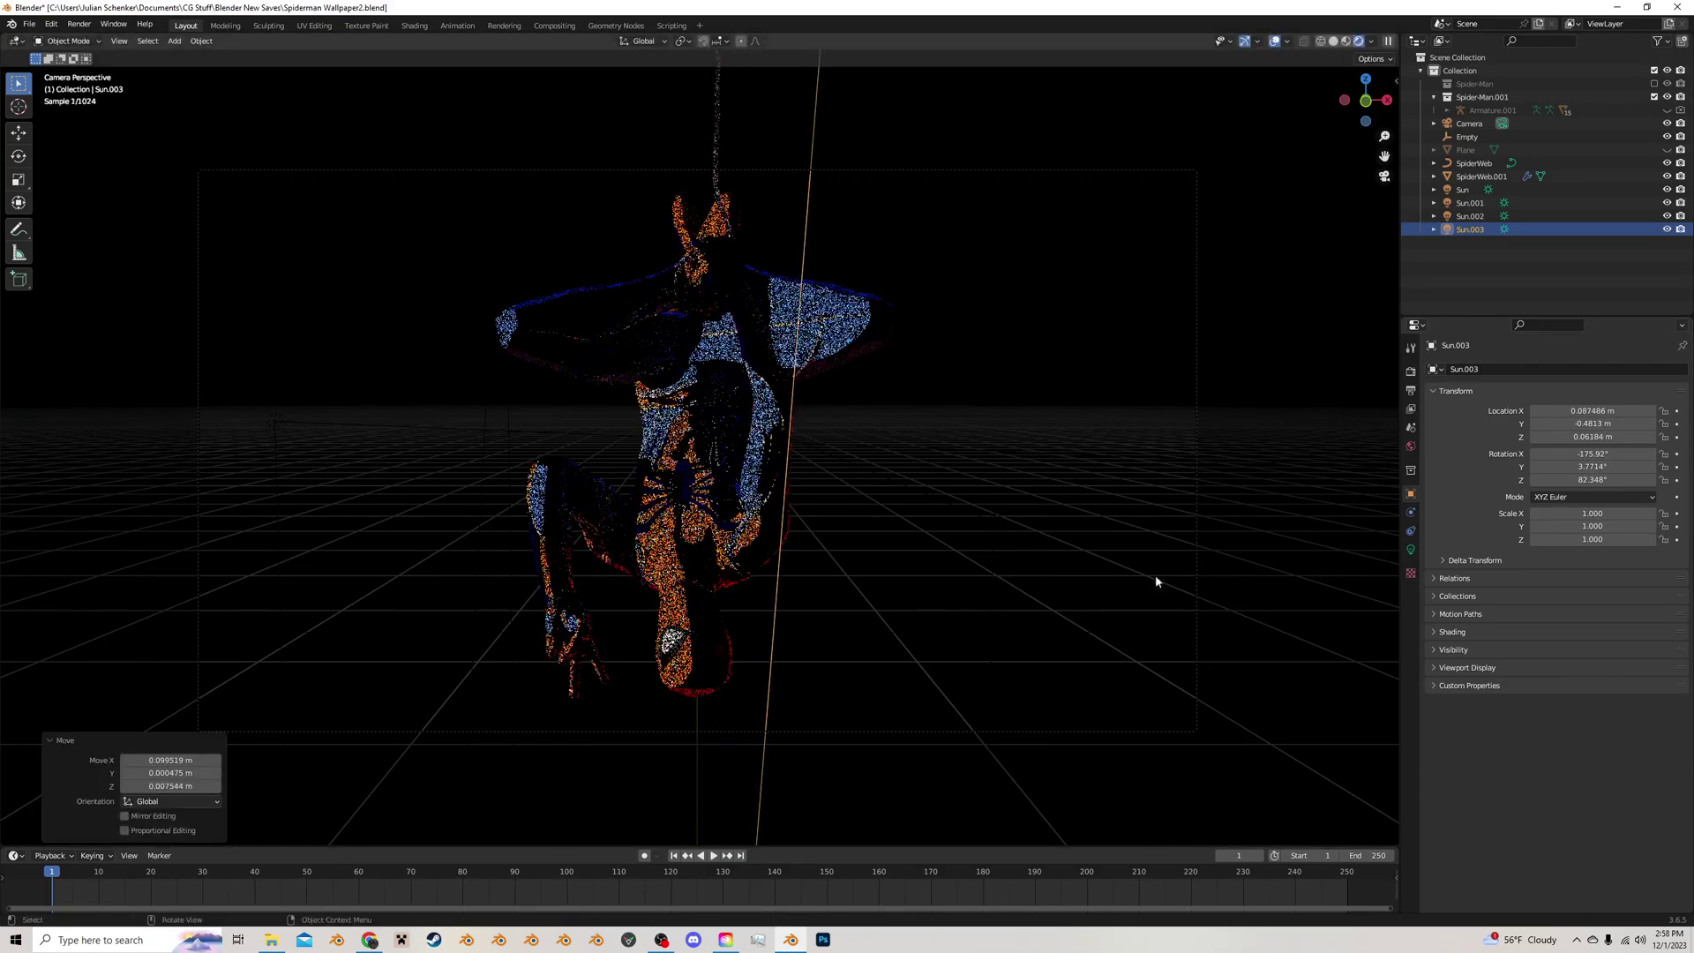
pyautogui.moveTo(1588, 467)
pyautogui.mouseDown()
pyautogui.moveTo(1561, 466)
pyautogui.moveTo(1598, 454)
pyautogui.mouseUp()
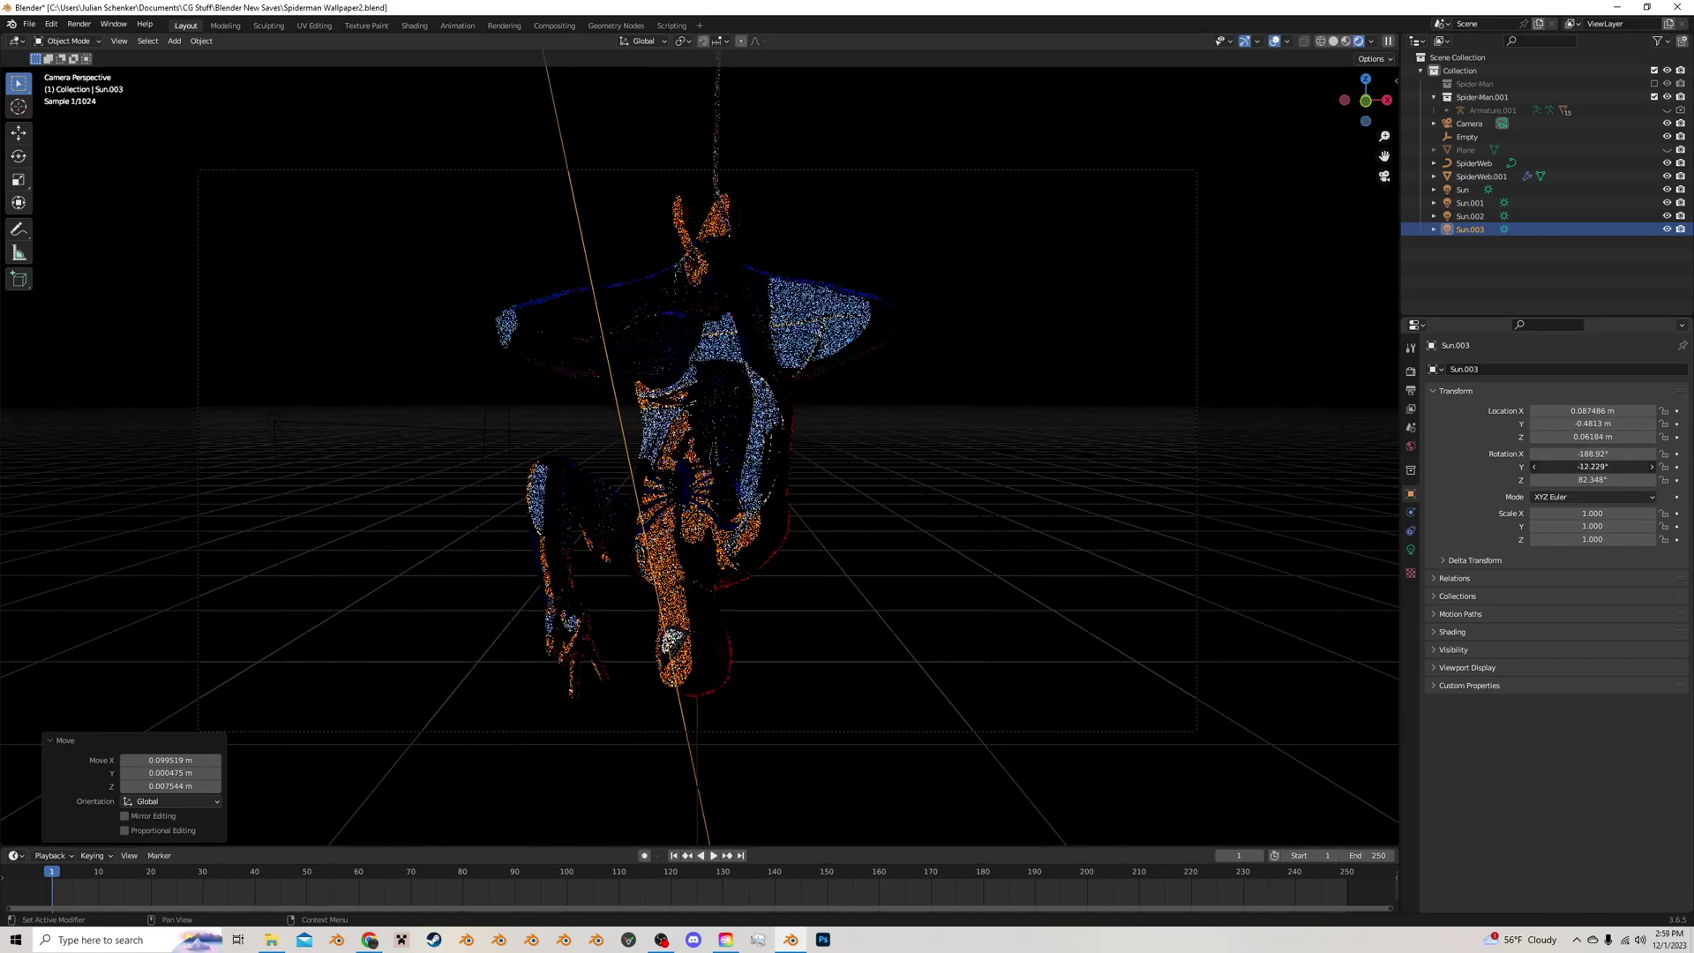
# Compare the lit character with and without the background Plane, leaving the Plane hidden
pyautogui.click(1197, 531)
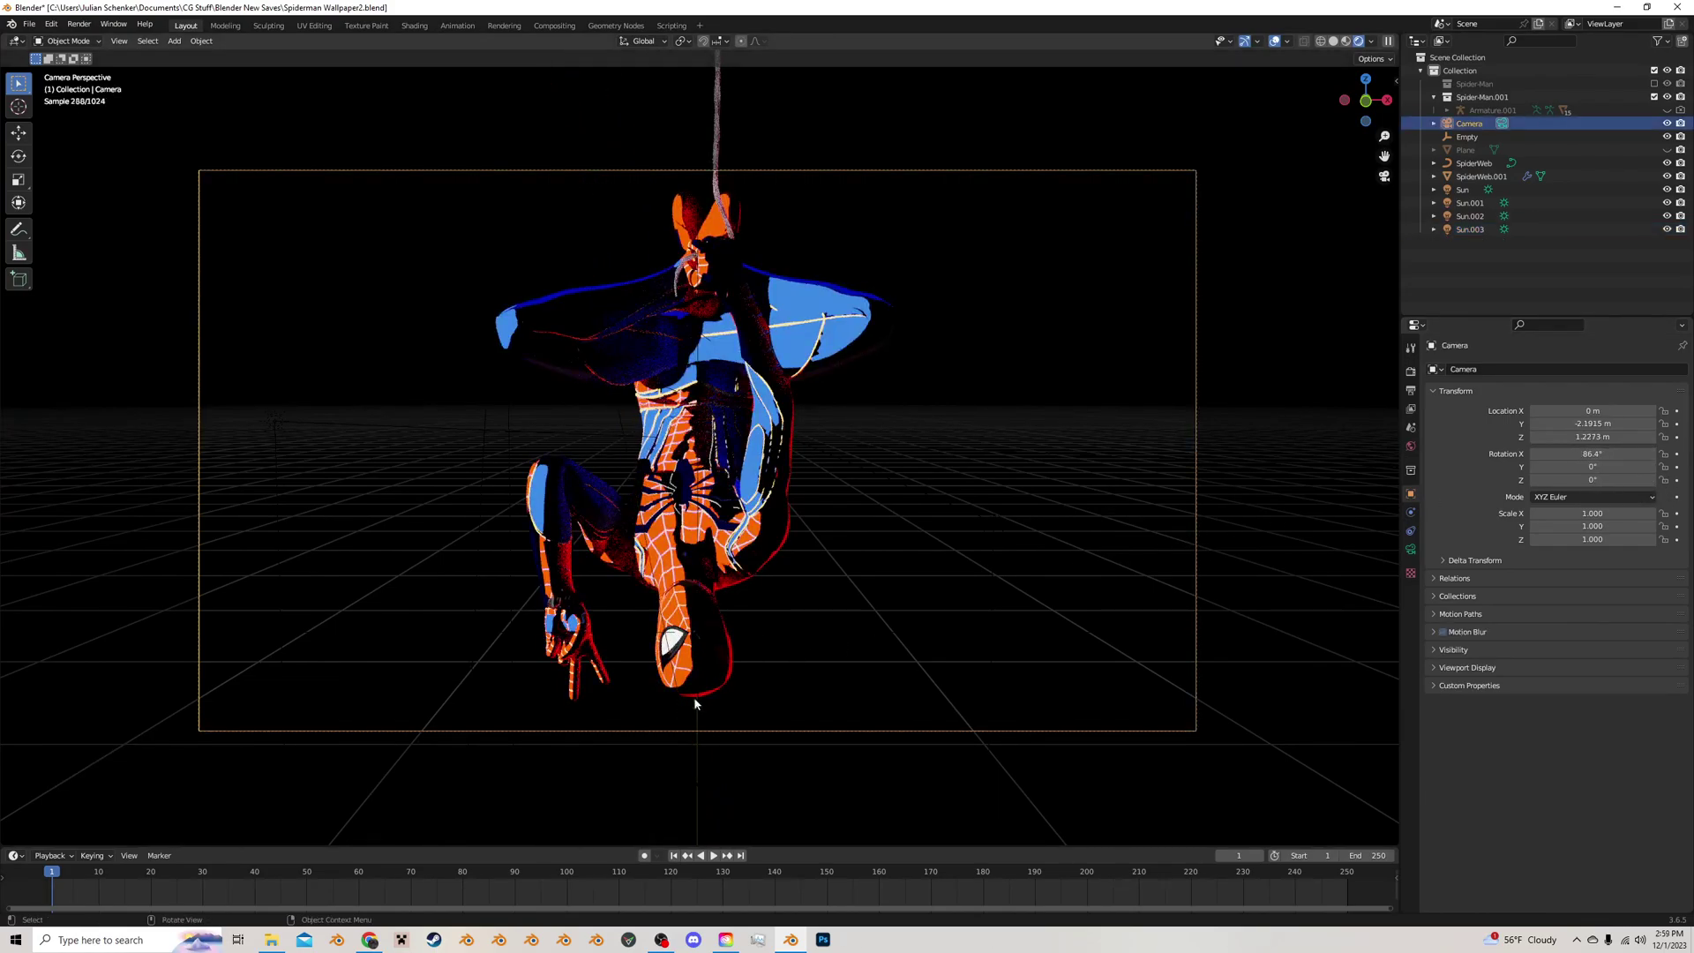
pyautogui.click(1667, 150)
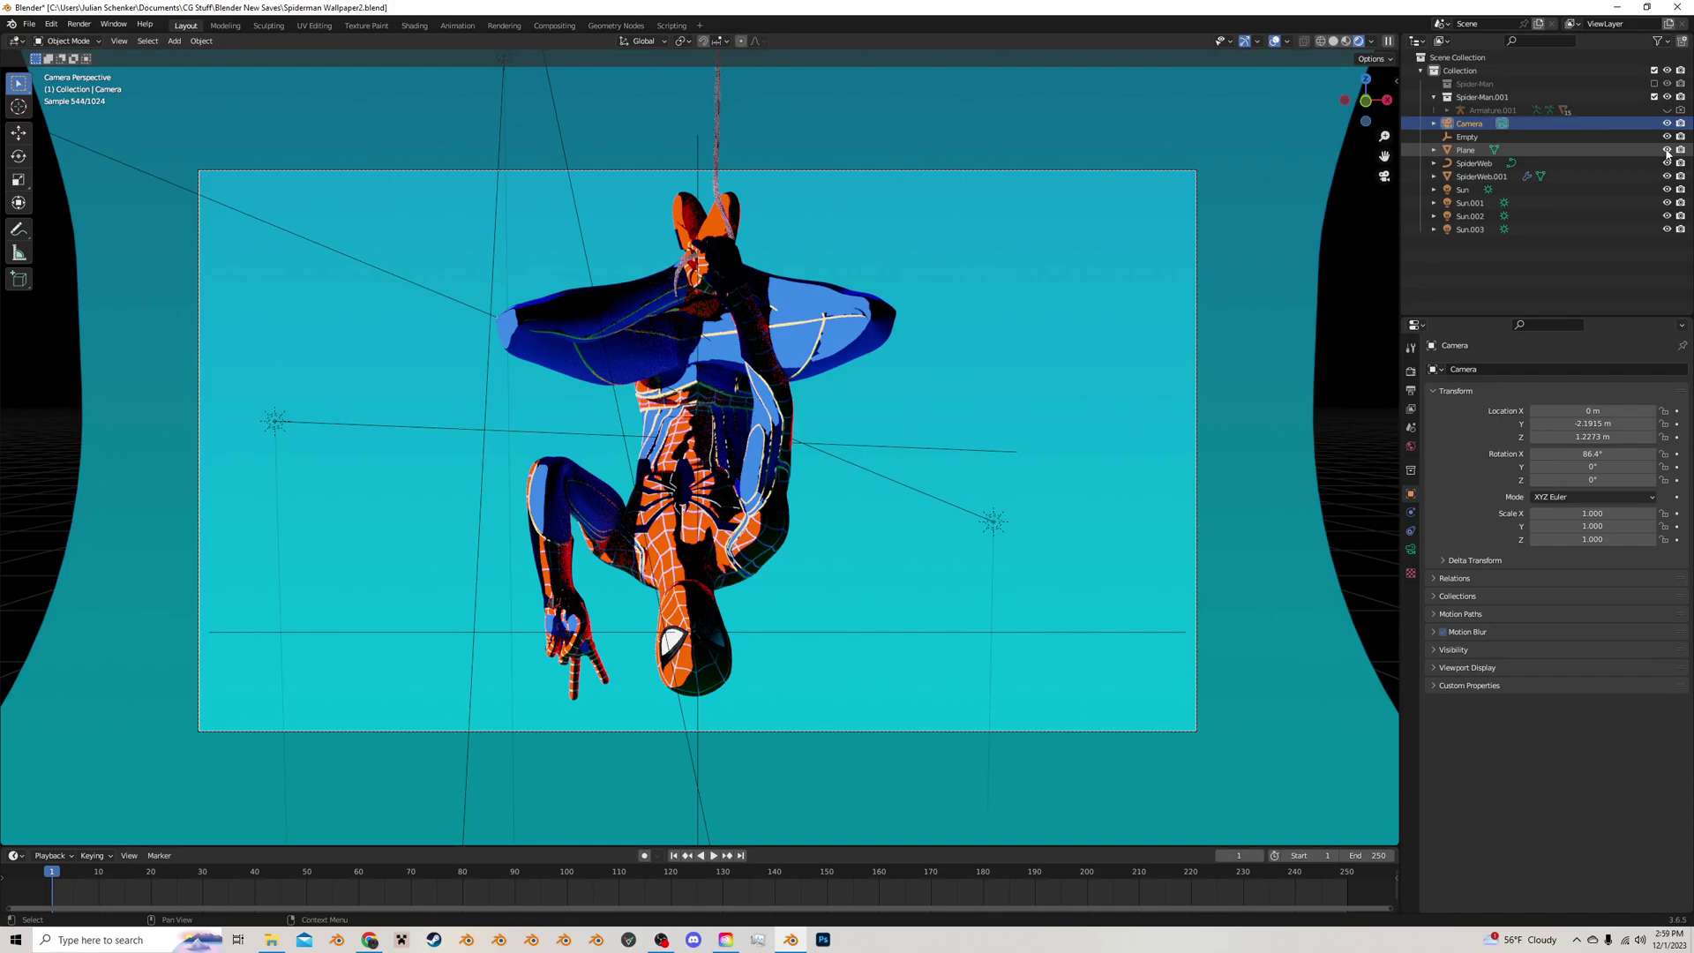
pyautogui.click(1666, 149)
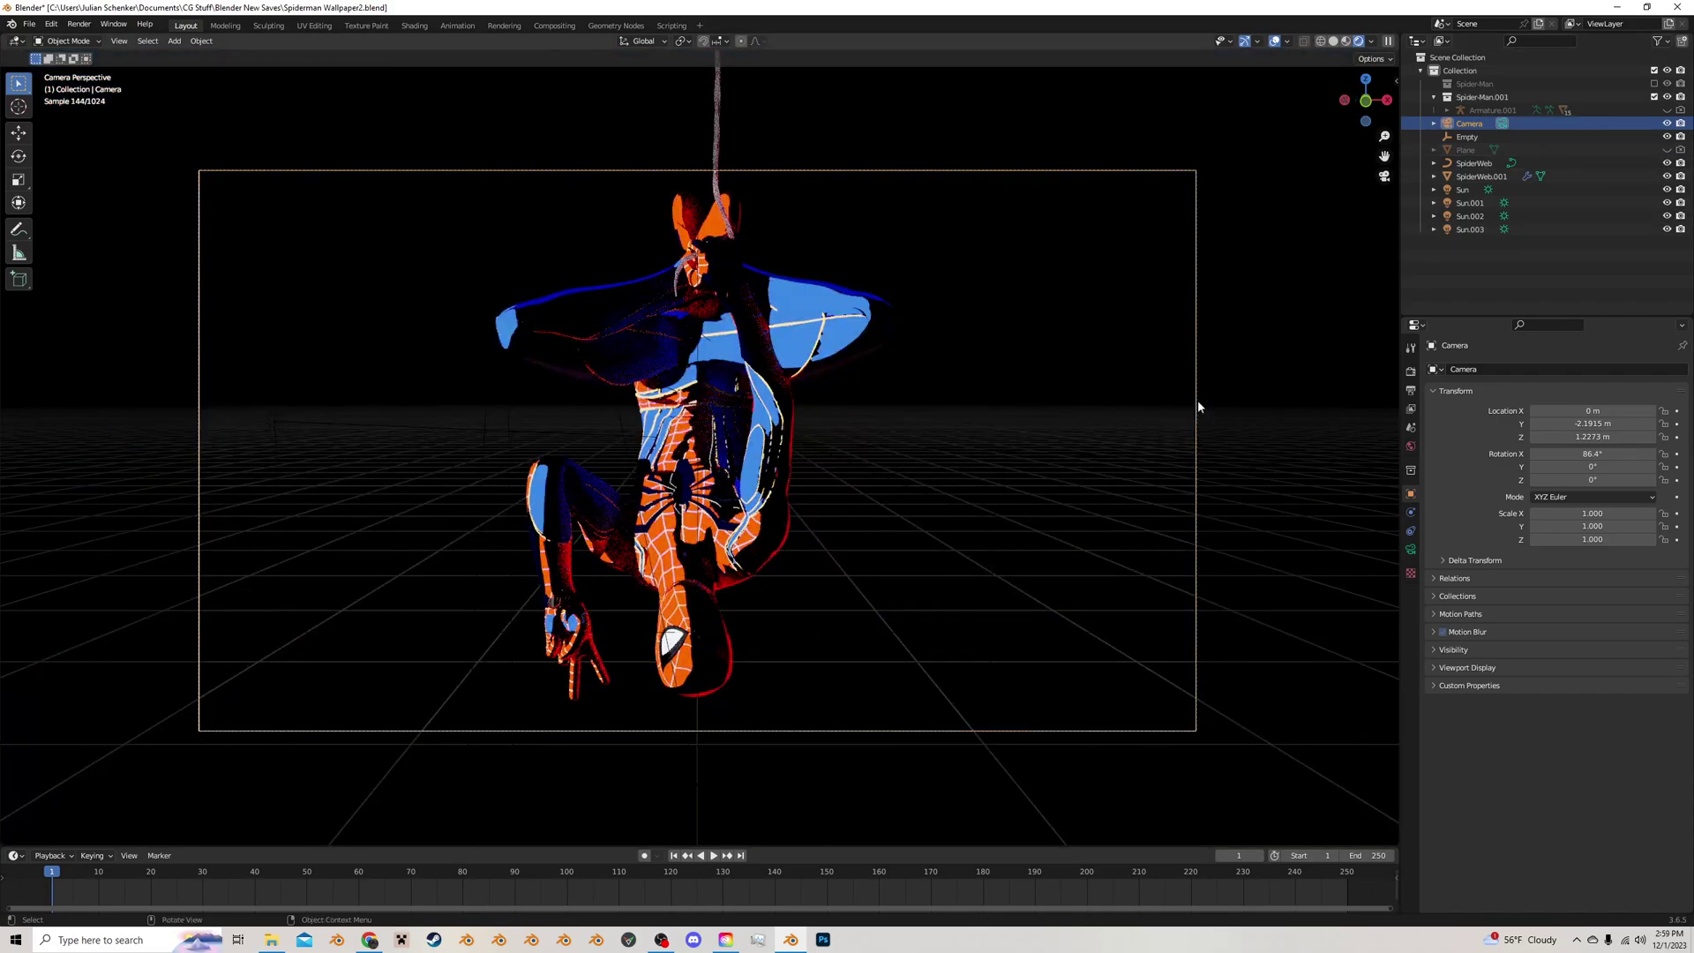
# Render the still image from the camera and move the render window over the viewport
pyautogui.scroll(2, 1147, 449)
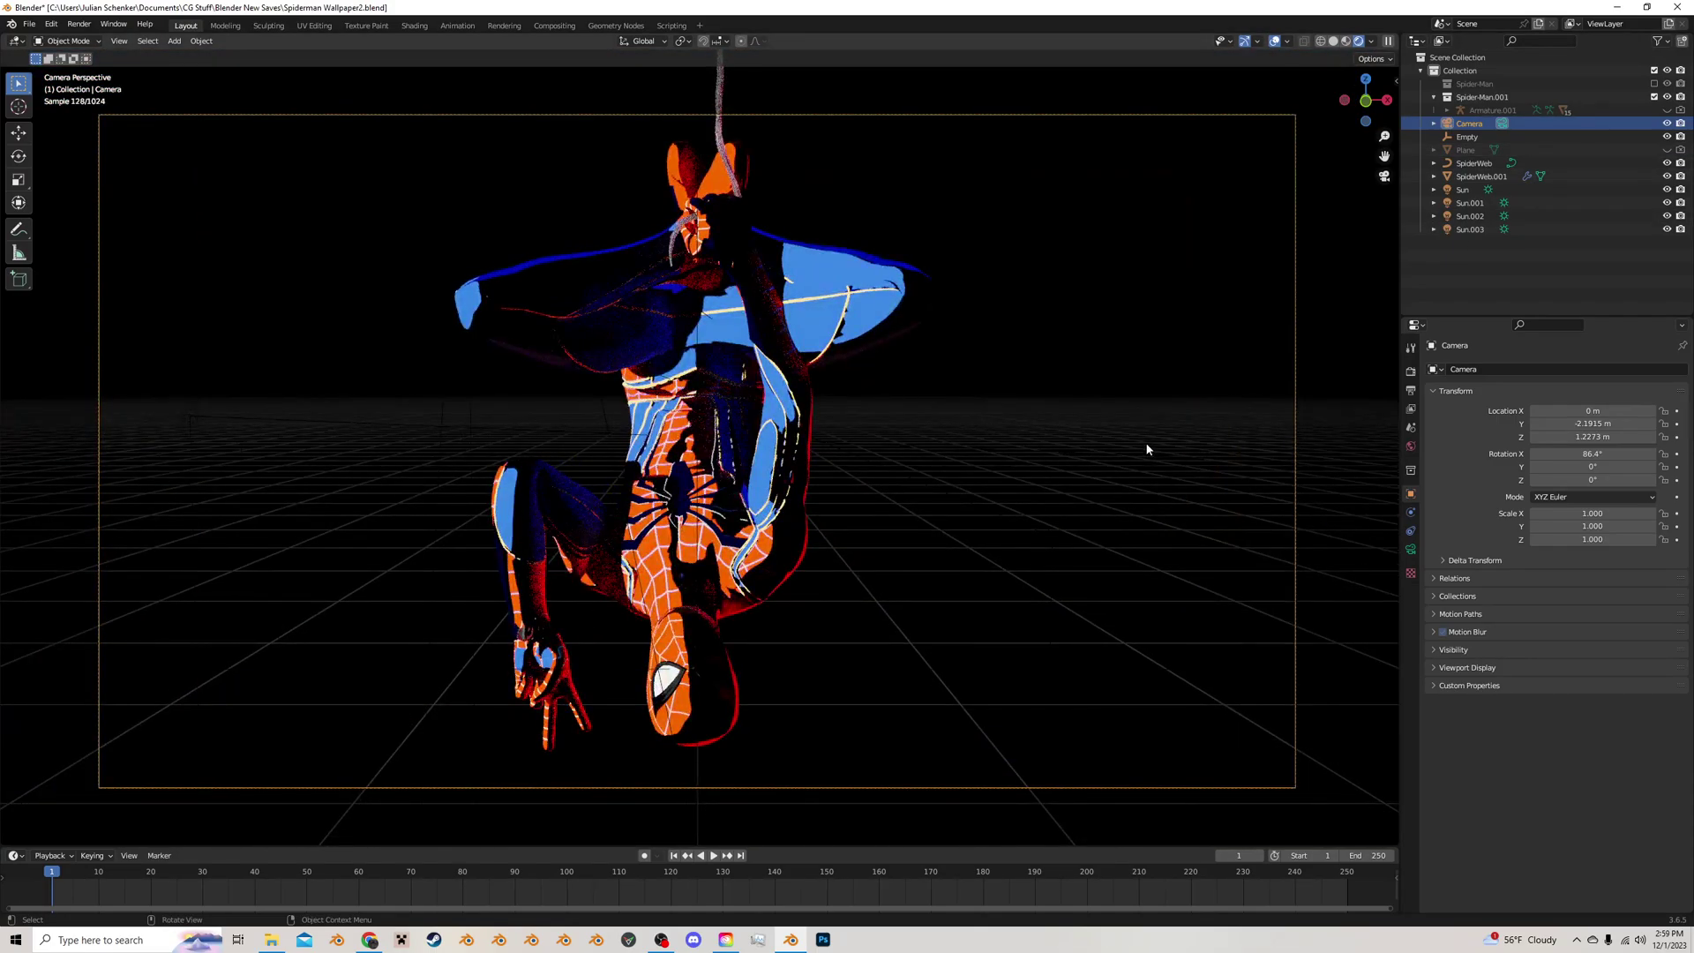
pyautogui.press('F12')
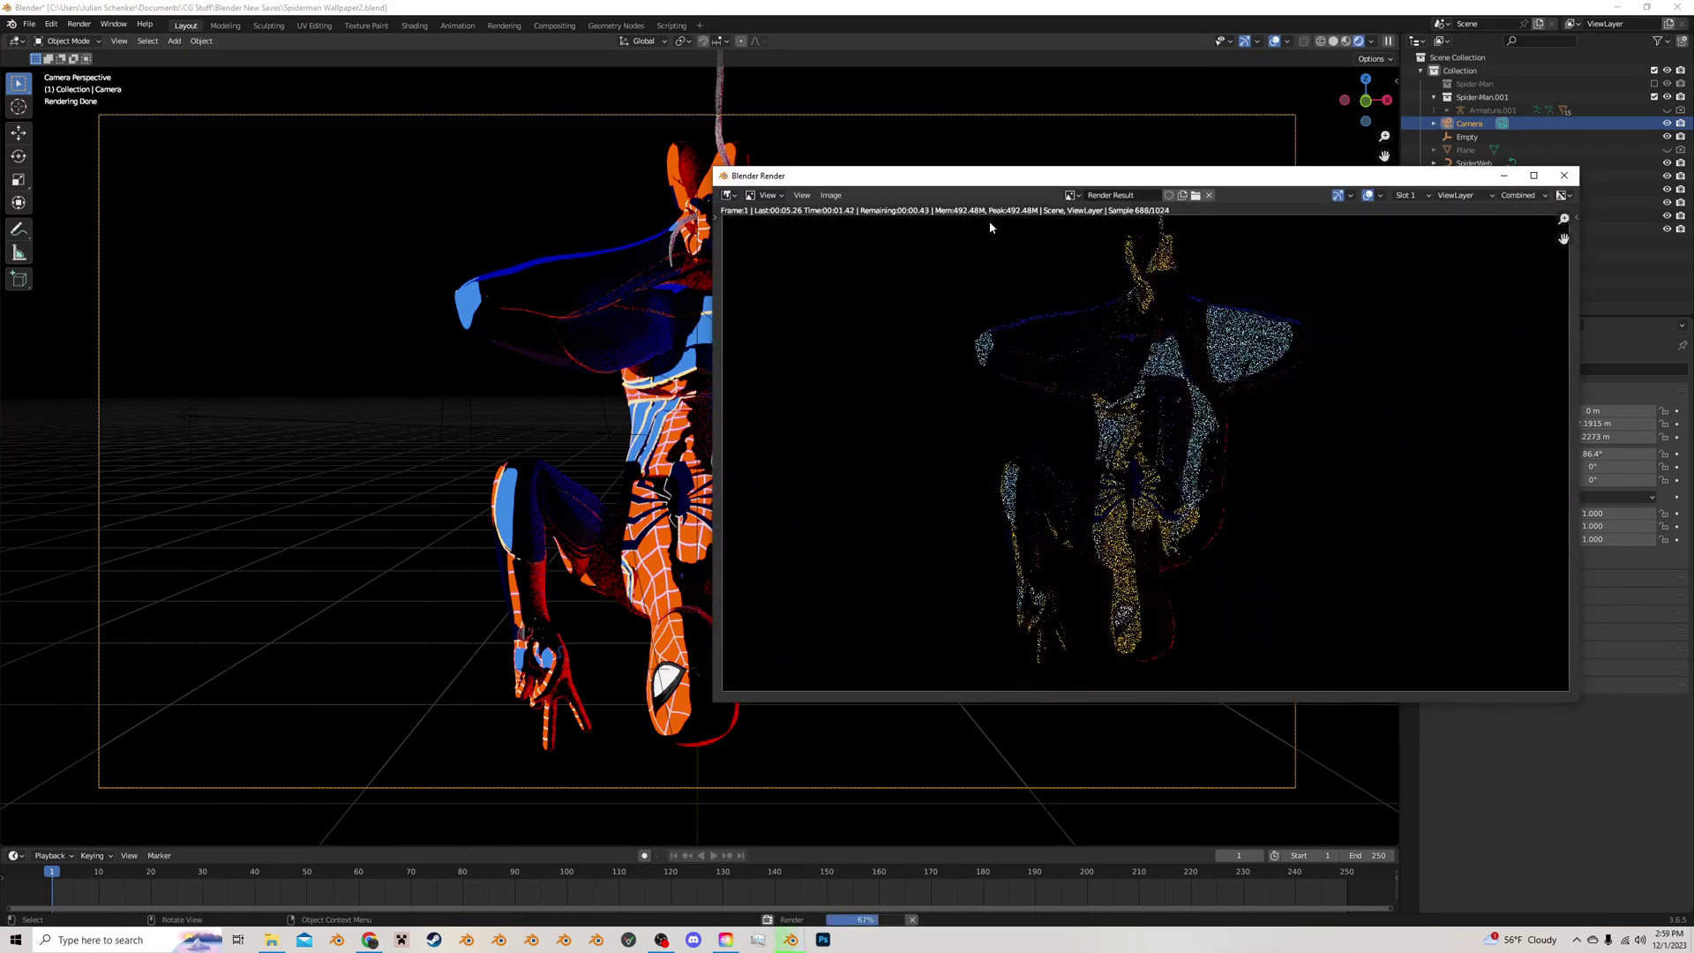
pyautogui.moveTo(1015, 175); pyautogui.dragTo(702, 153)
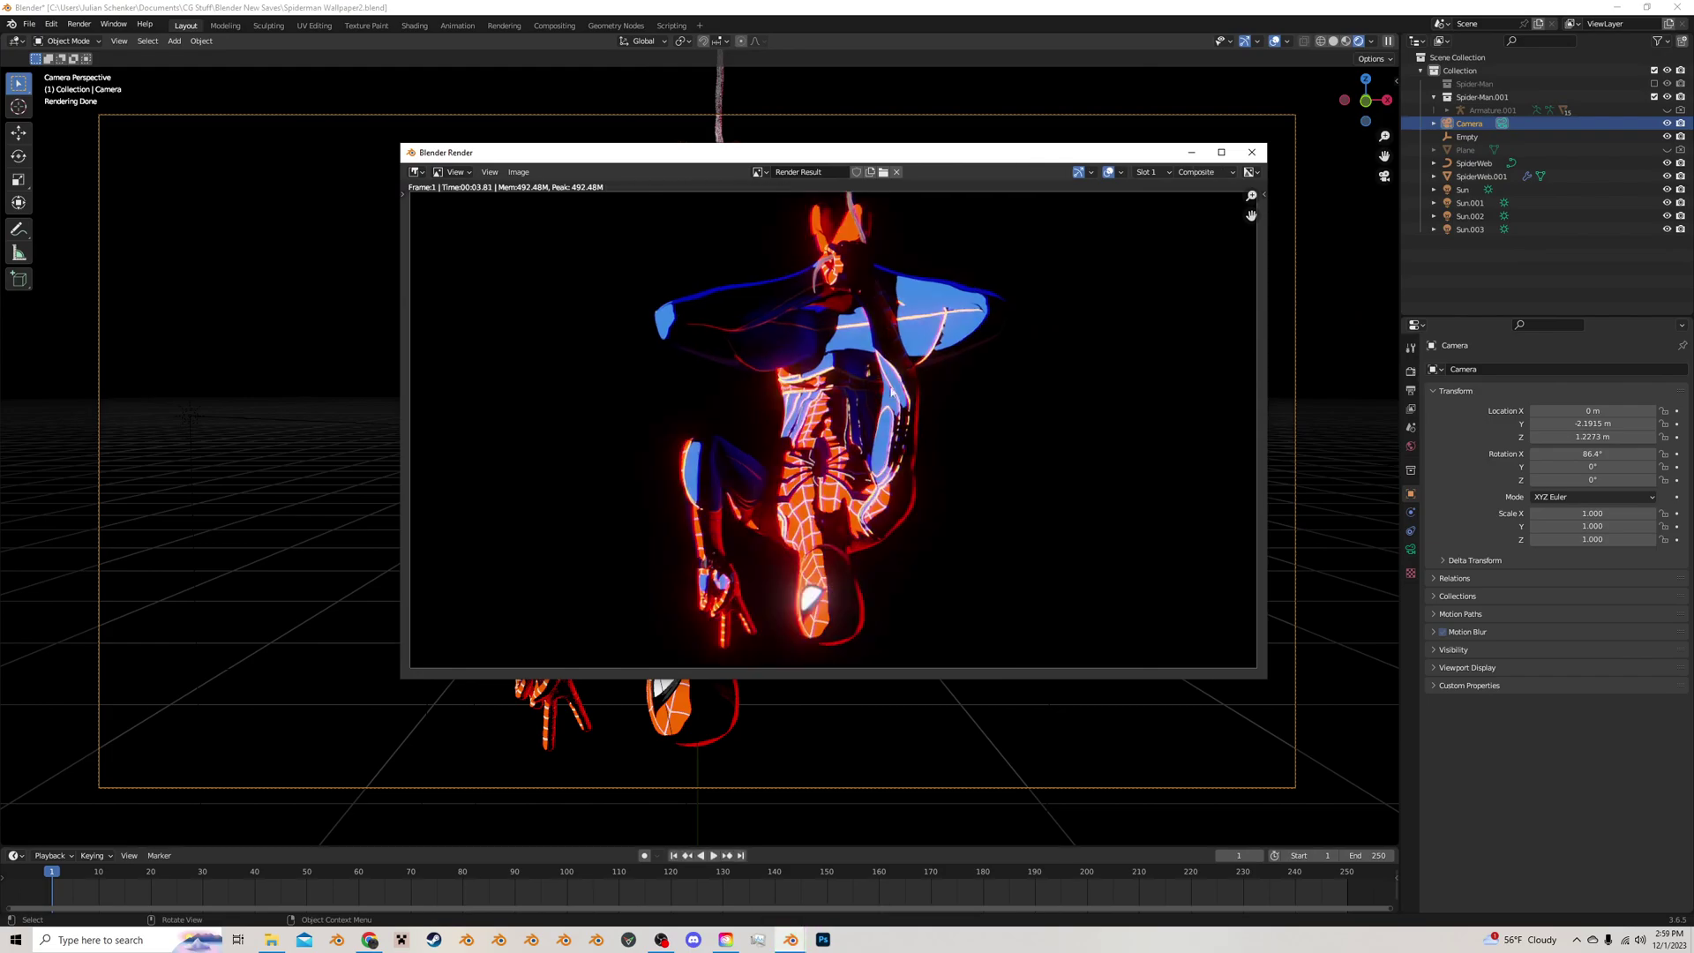
# Open the compositing node tree and expand the Glare, both Lens Distortion and Mix nodes to examine their settings
pyautogui.click(550, 25)
pyautogui.scroll(1, 563, 352)
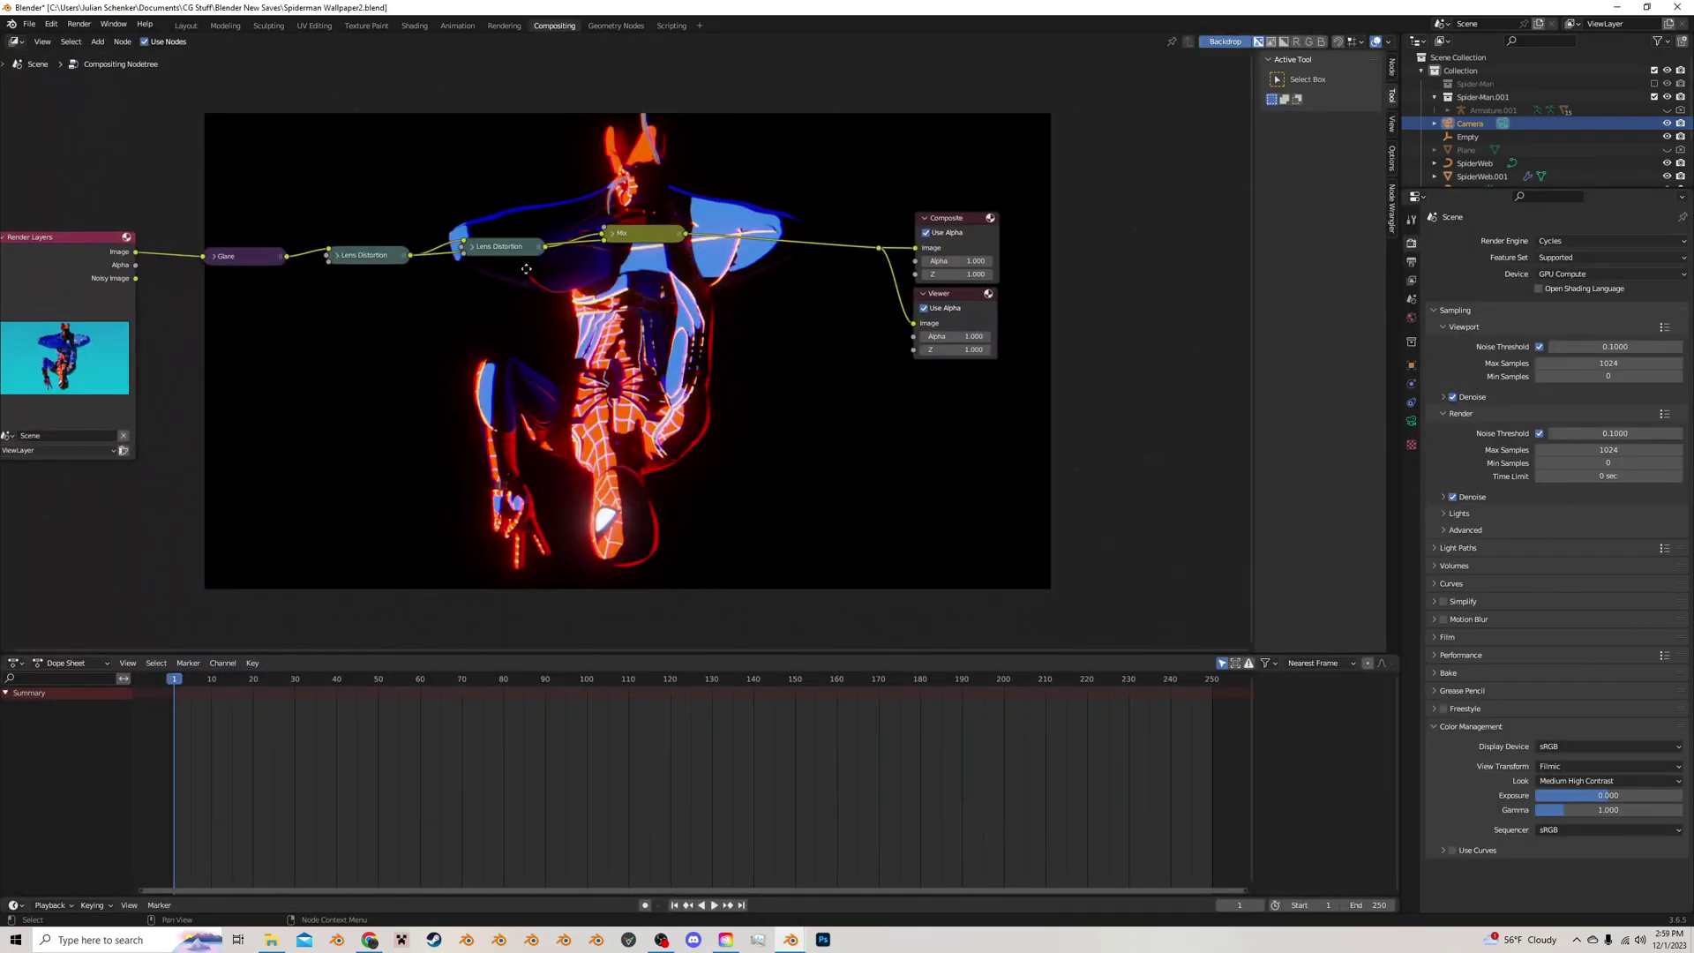
pyautogui.moveTo(522, 263); pyautogui.dragTo(672, 302, button='middle')
pyautogui.click(494, 297)
pyautogui.click(491, 295)
pyautogui.click(626, 285)
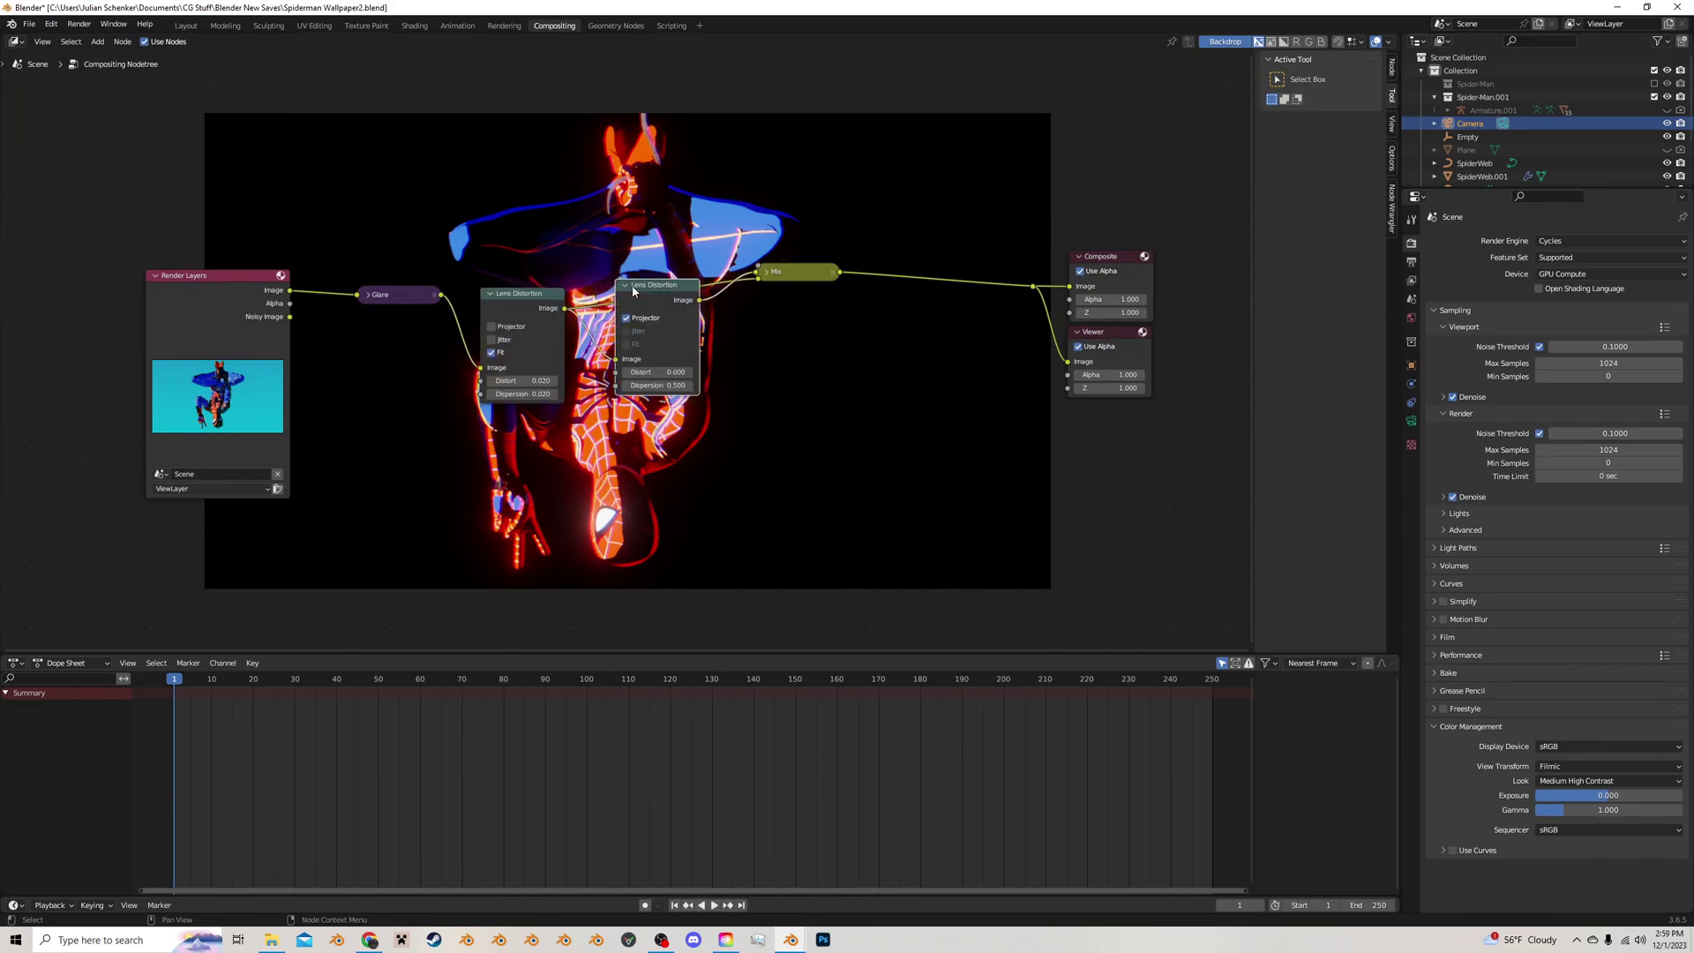
pyautogui.click(766, 272)
pyautogui.click(367, 295)
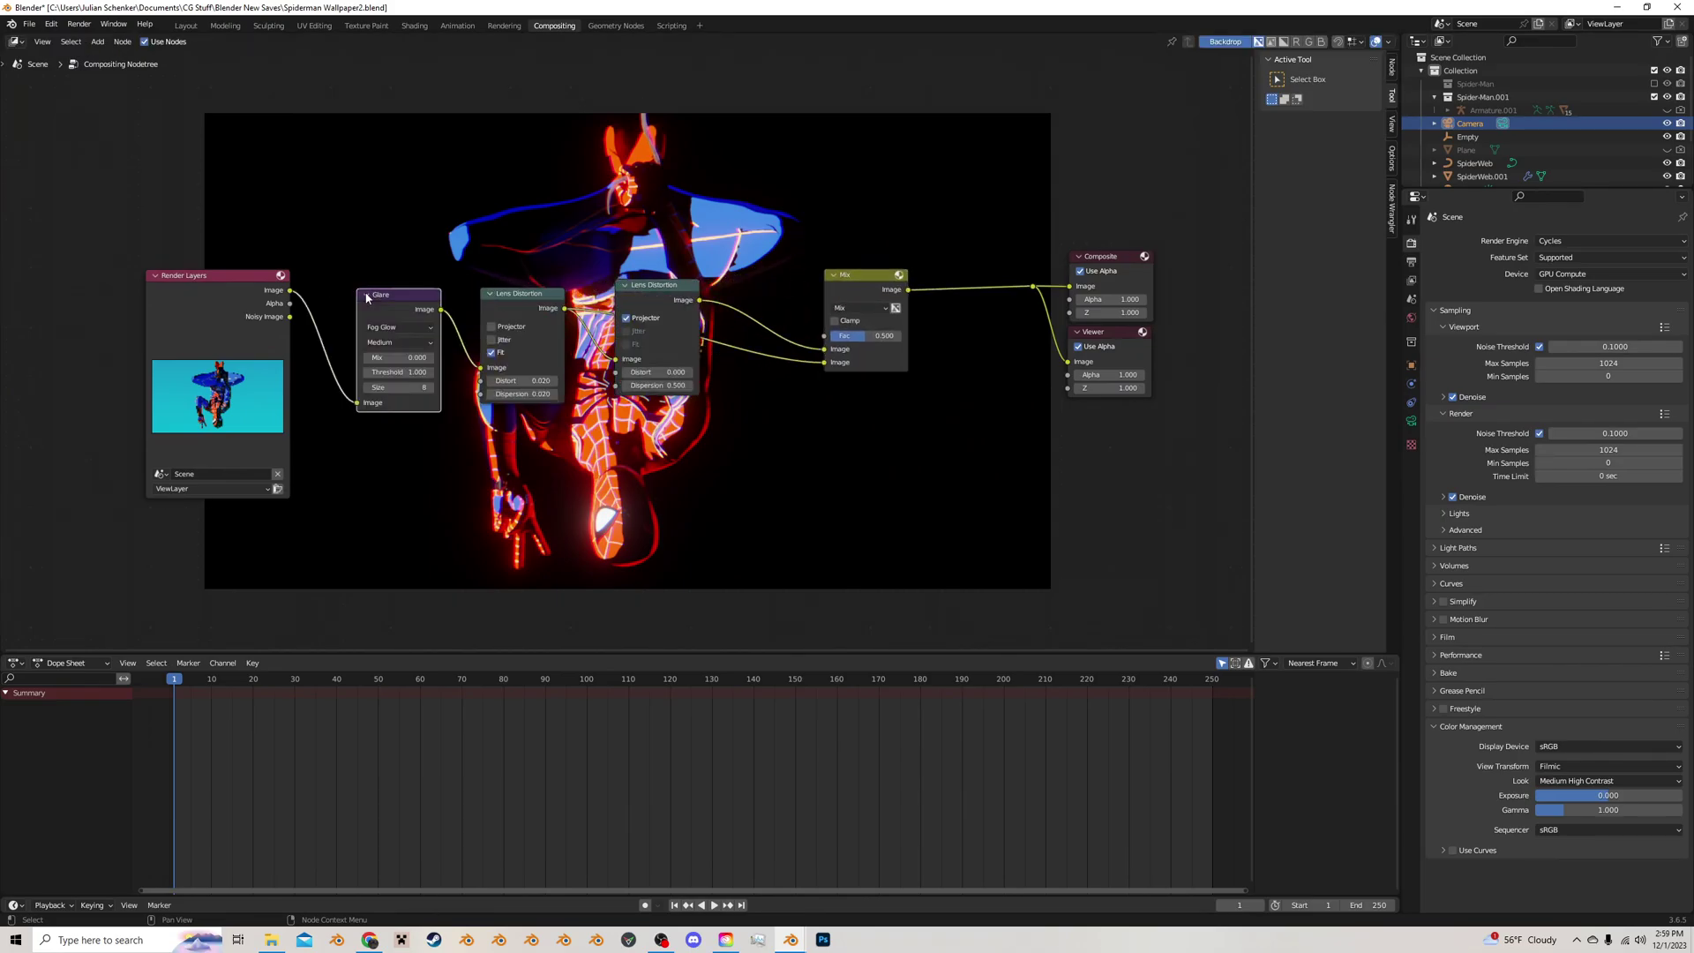
# Move Render Layers aside, delete the Glare, Lens Distortion and Mix nodes, and link the rendered image straight to the Composite and Viewer outputs
pyautogui.moveTo(248, 284); pyautogui.dragTo(201, 284)
pyautogui.moveTo(398, 306); pyautogui.dragTo(340, 301)
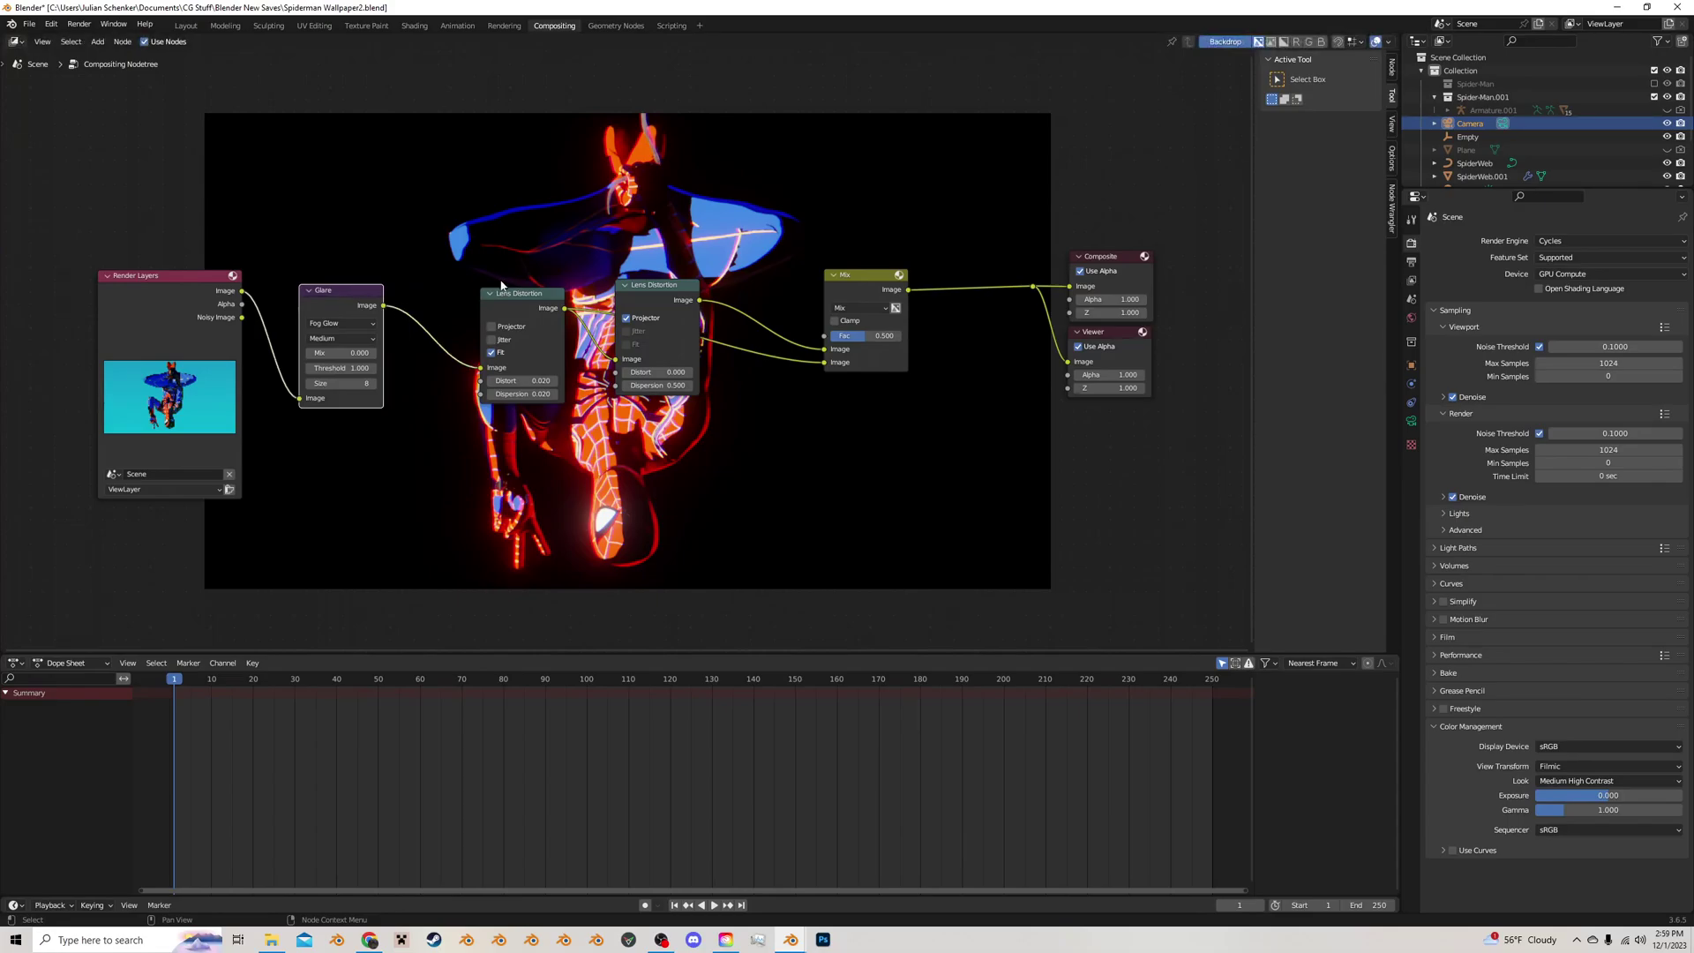
pyautogui.moveTo(487, 274); pyautogui.dragTo(868, 438)
pyautogui.press('x')
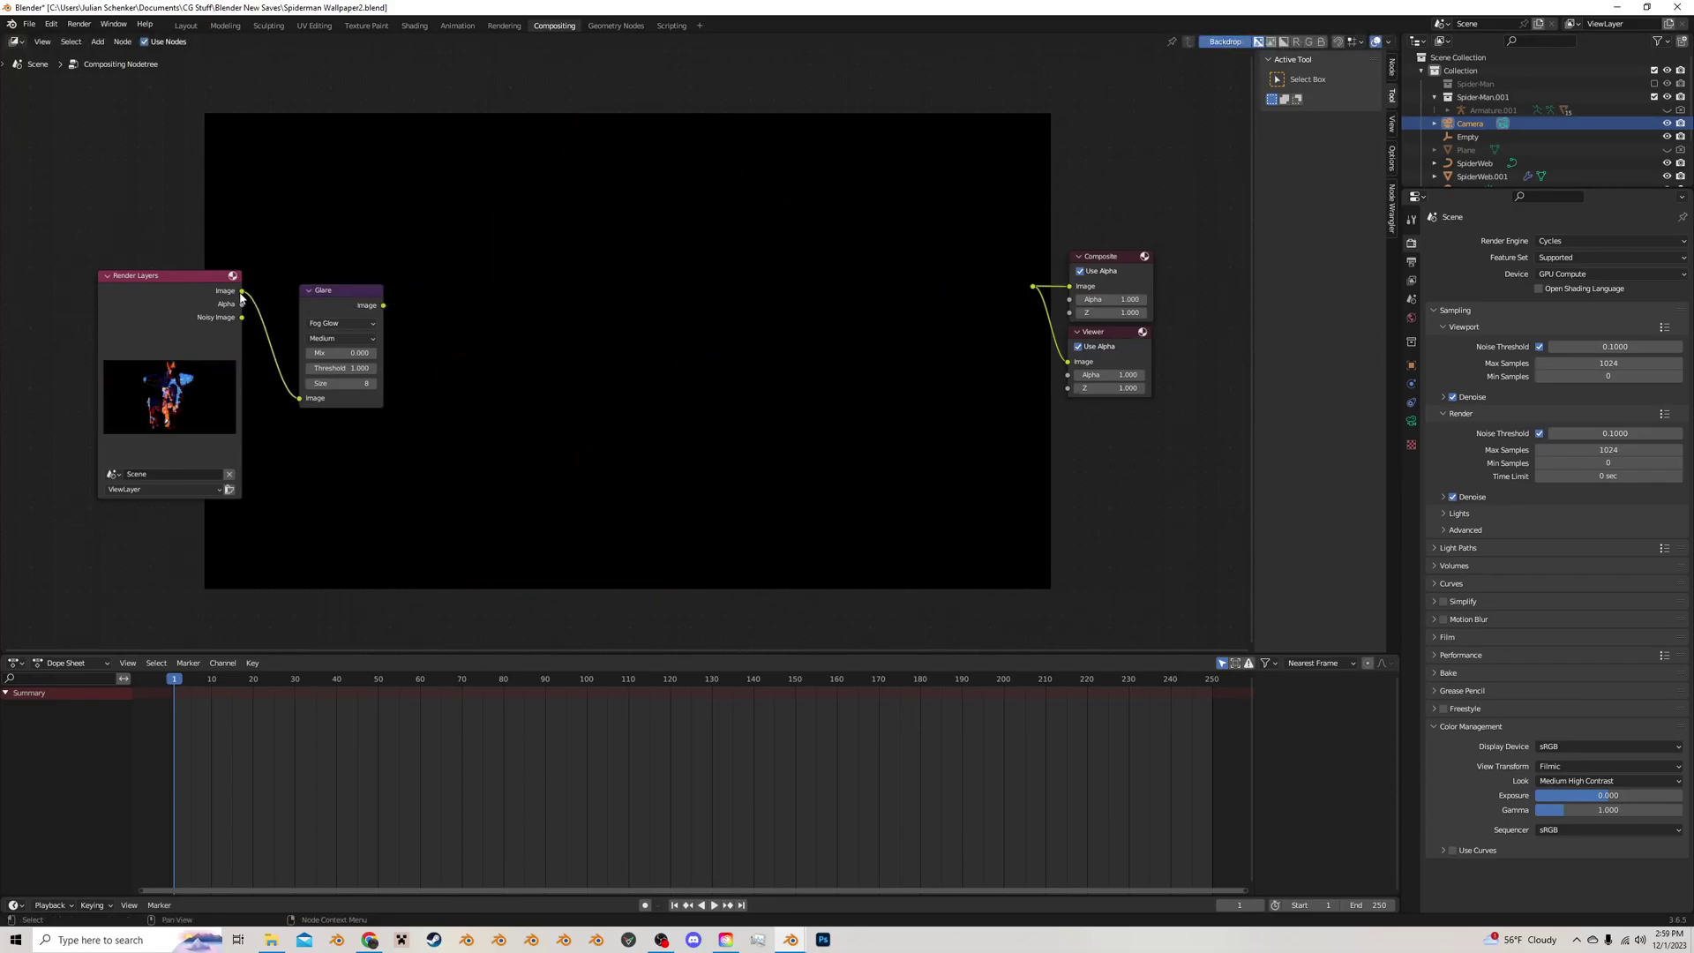
pyautogui.moveTo(241, 291); pyautogui.dragTo(1032, 286)
pyautogui.moveTo(347, 297); pyautogui.dragTo(382, 325)
pyautogui.press('x')
# Add a Glare node on the link between Render Layers and the outputs
pyautogui.hotkey('shift', 'a')
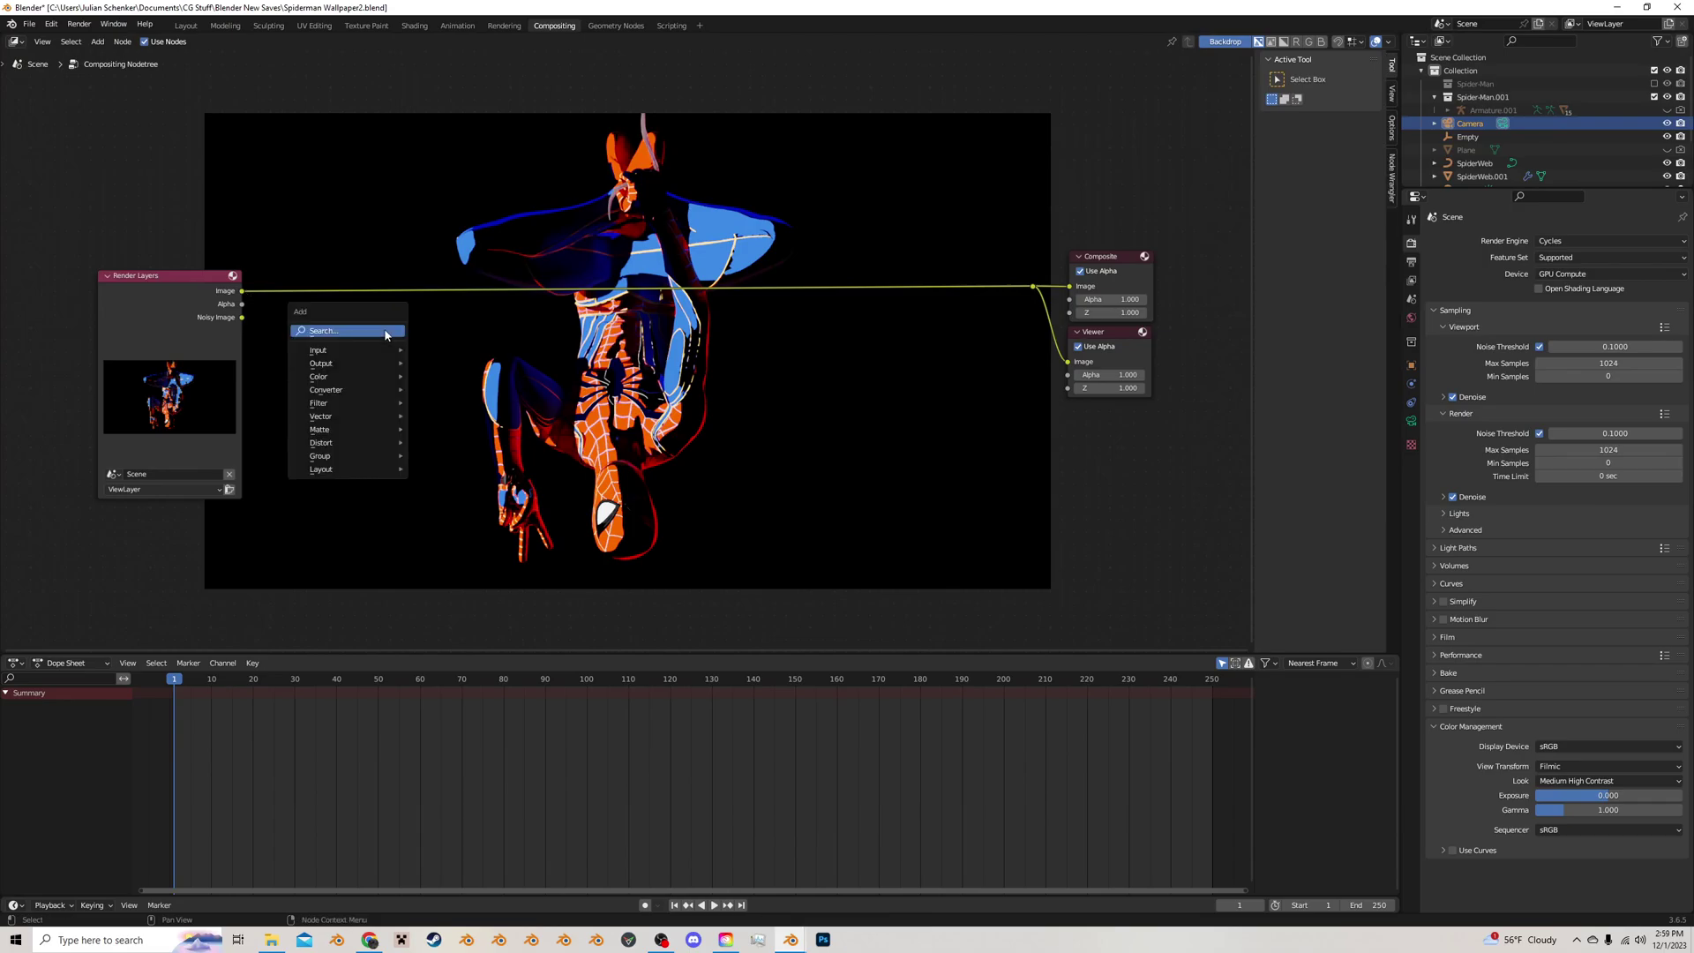
pyautogui.write('glare')
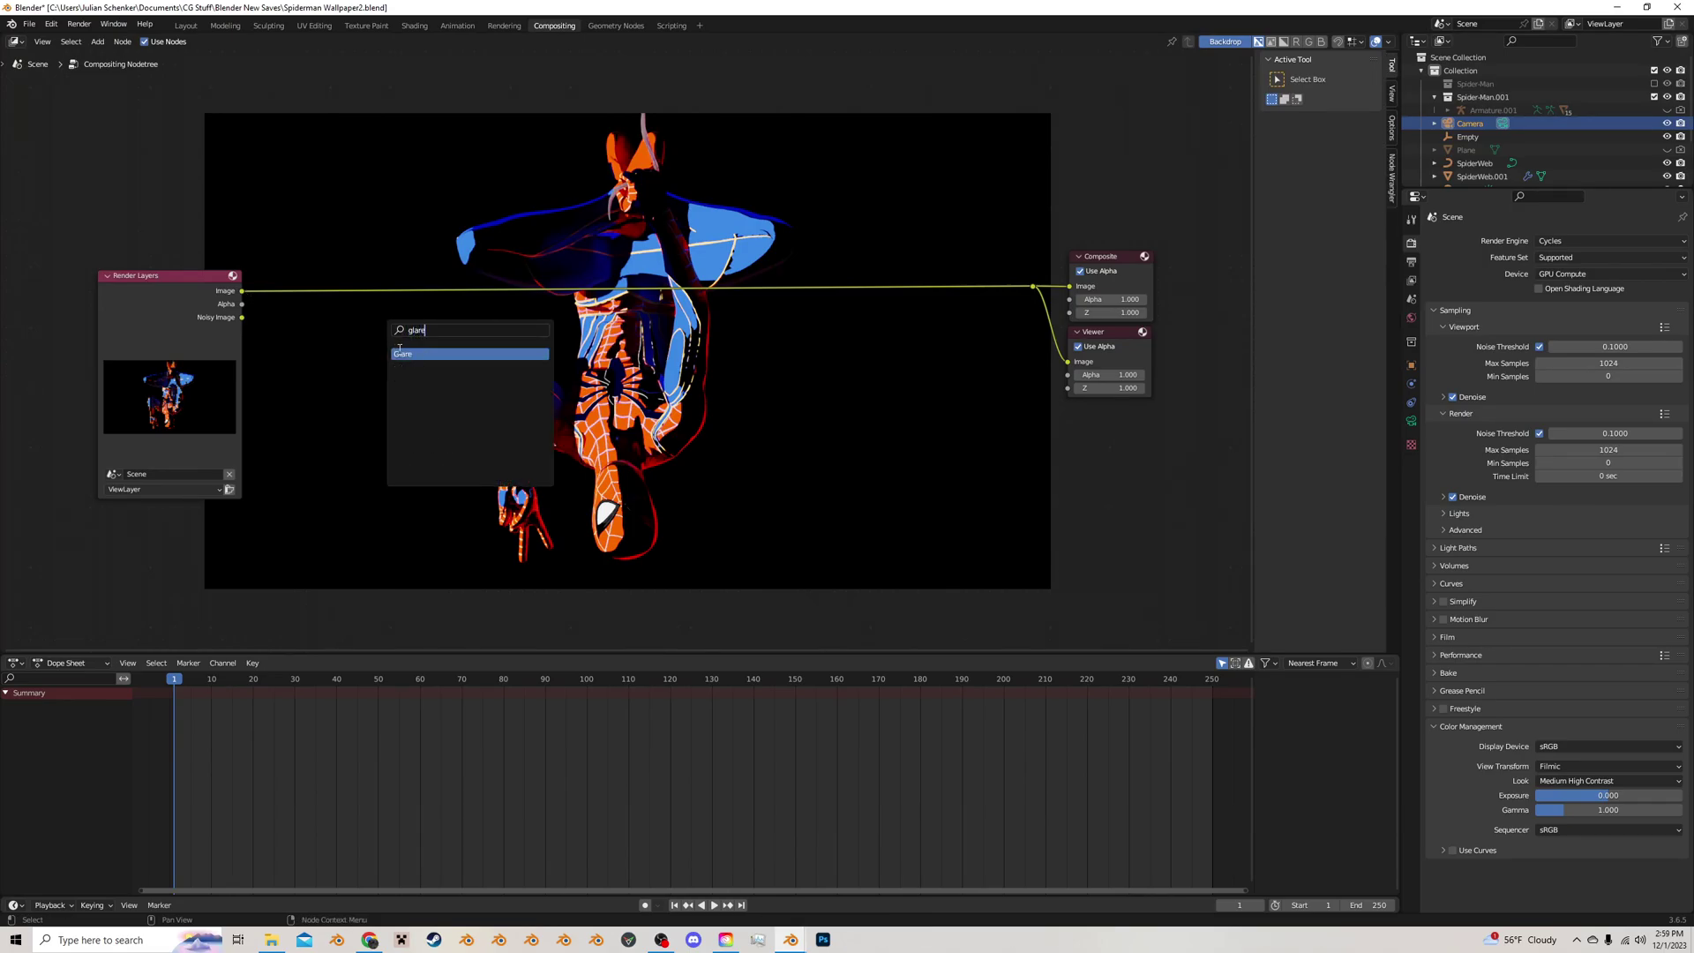
pyautogui.press('Return')
pyautogui.click(303, 297)
# Set the Glare node's type to Fog Glow and its threshold to 2
pyautogui.click(311, 286)
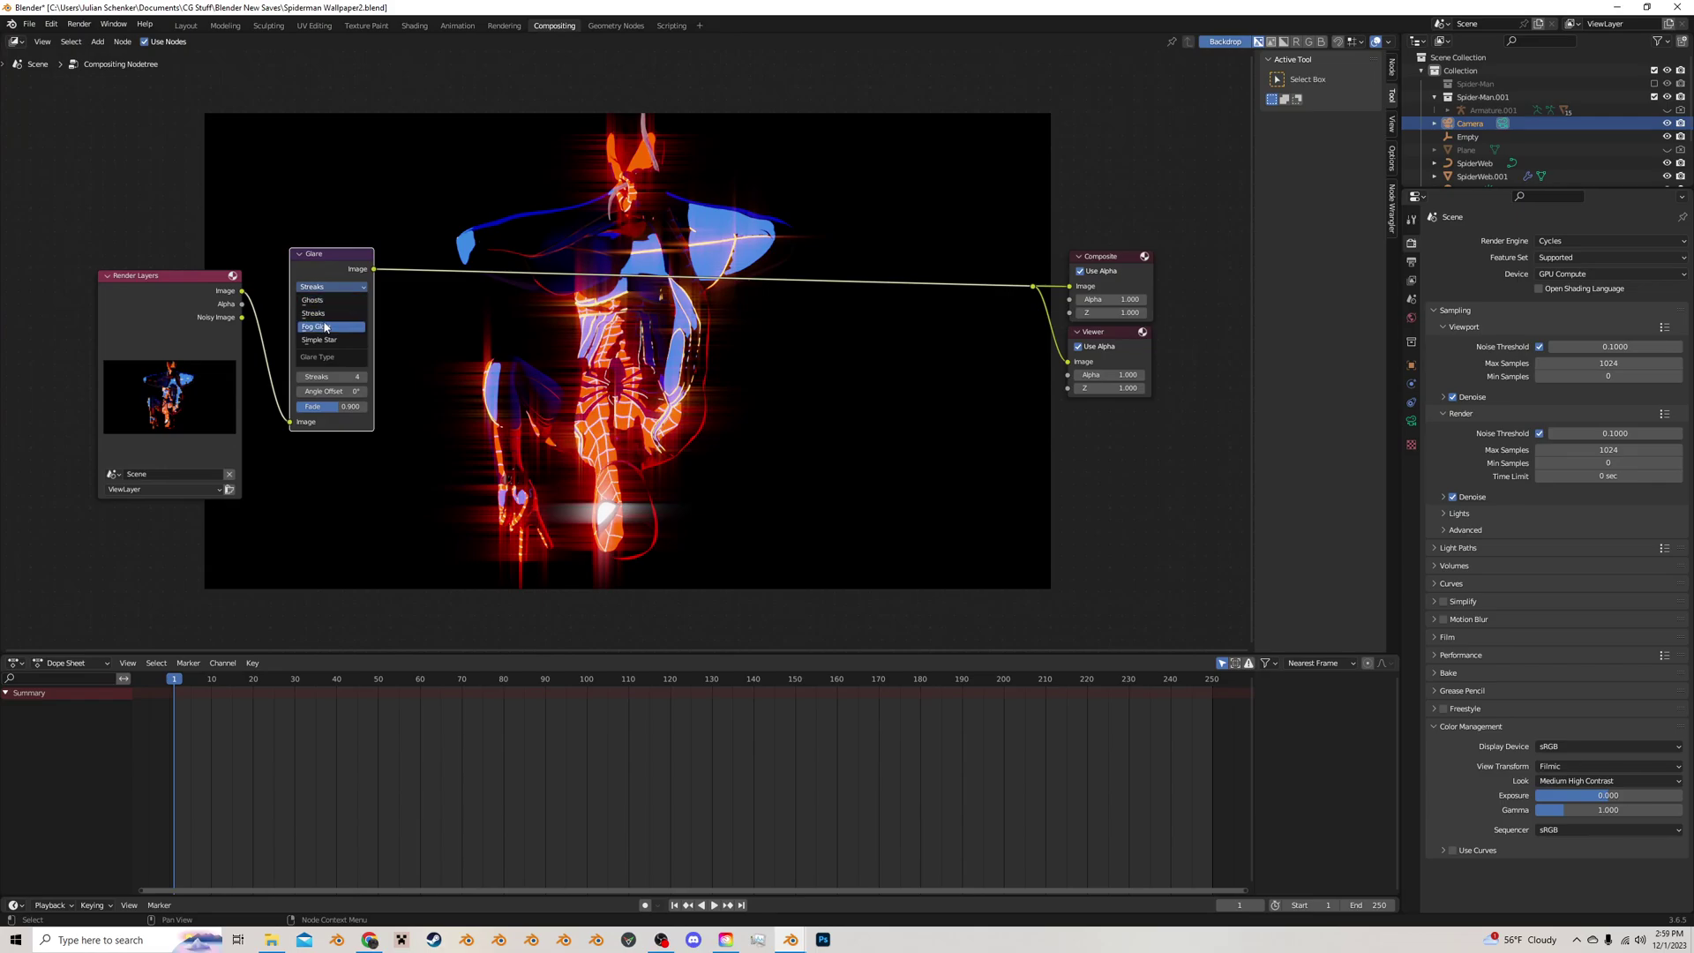
pyautogui.click(324, 327)
pyautogui.click(326, 329)
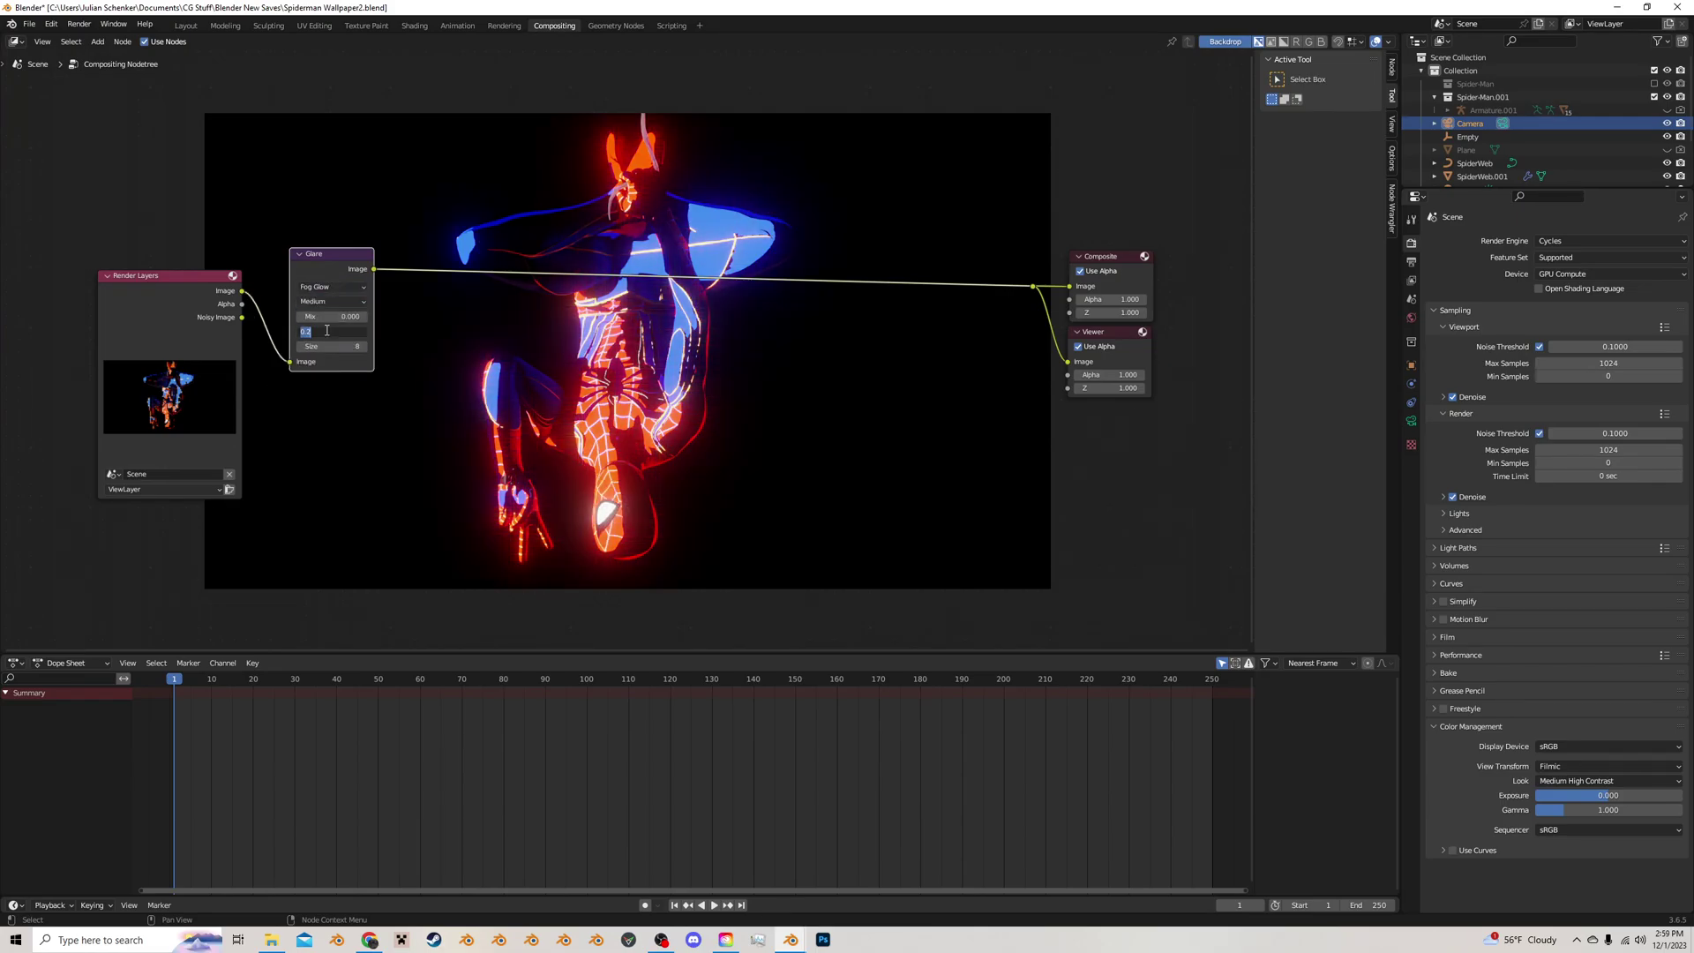
pyautogui.write('2')
pyautogui.press('Return')
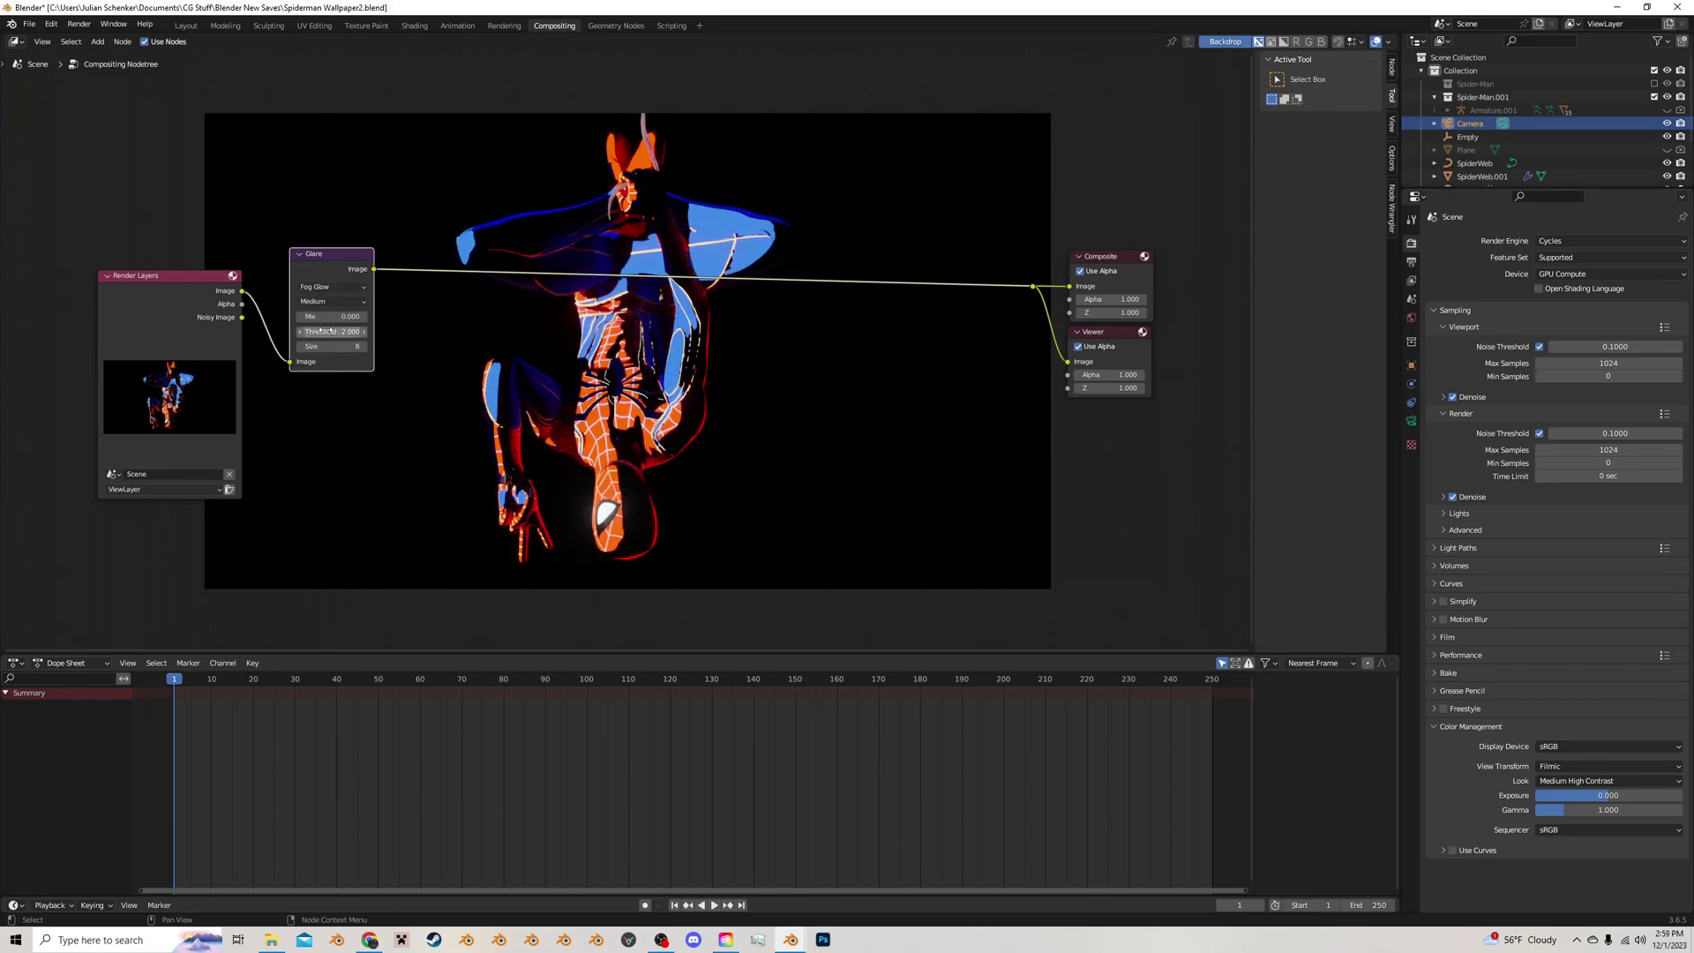
# Lower the Glare node's threshold to 1.5
pyautogui.click(326, 331)
pyautogui.write('1.5')
pyautogui.press('Return')
# Insert a Lens Distortion node on the link after the Glare node and enable its Projector option
pyautogui.hotkey('shift', 'a')
pyautogui.click(549, 355)
pyautogui.write('lens')
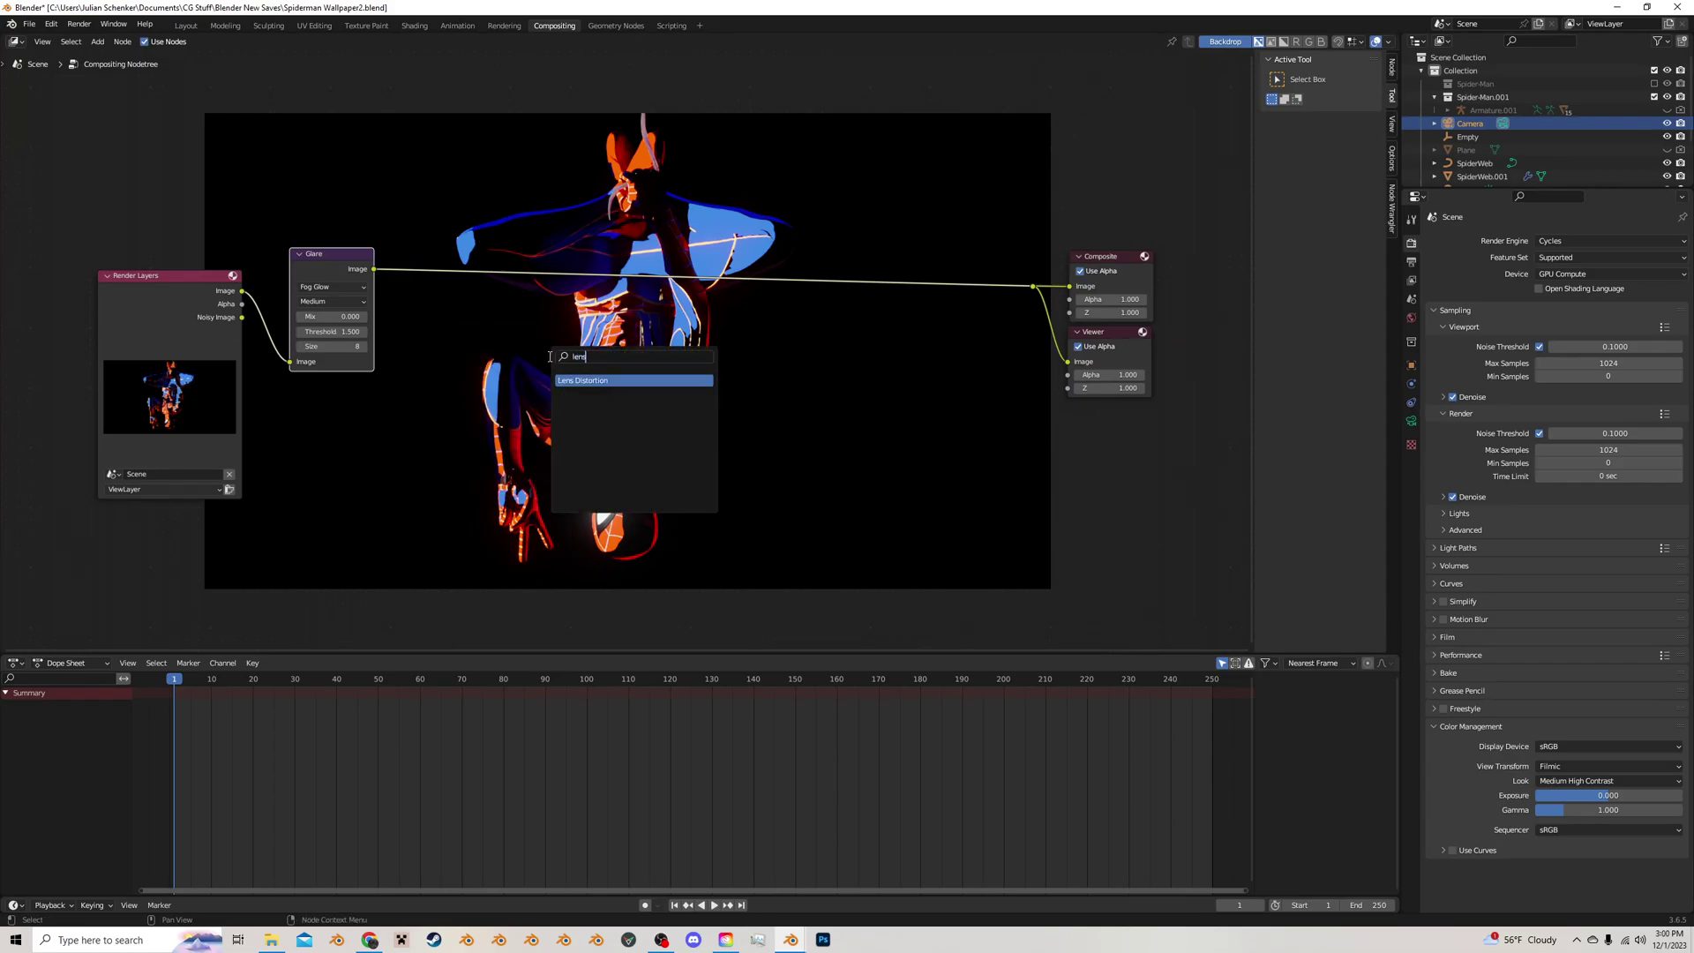
pyautogui.click(560, 379)
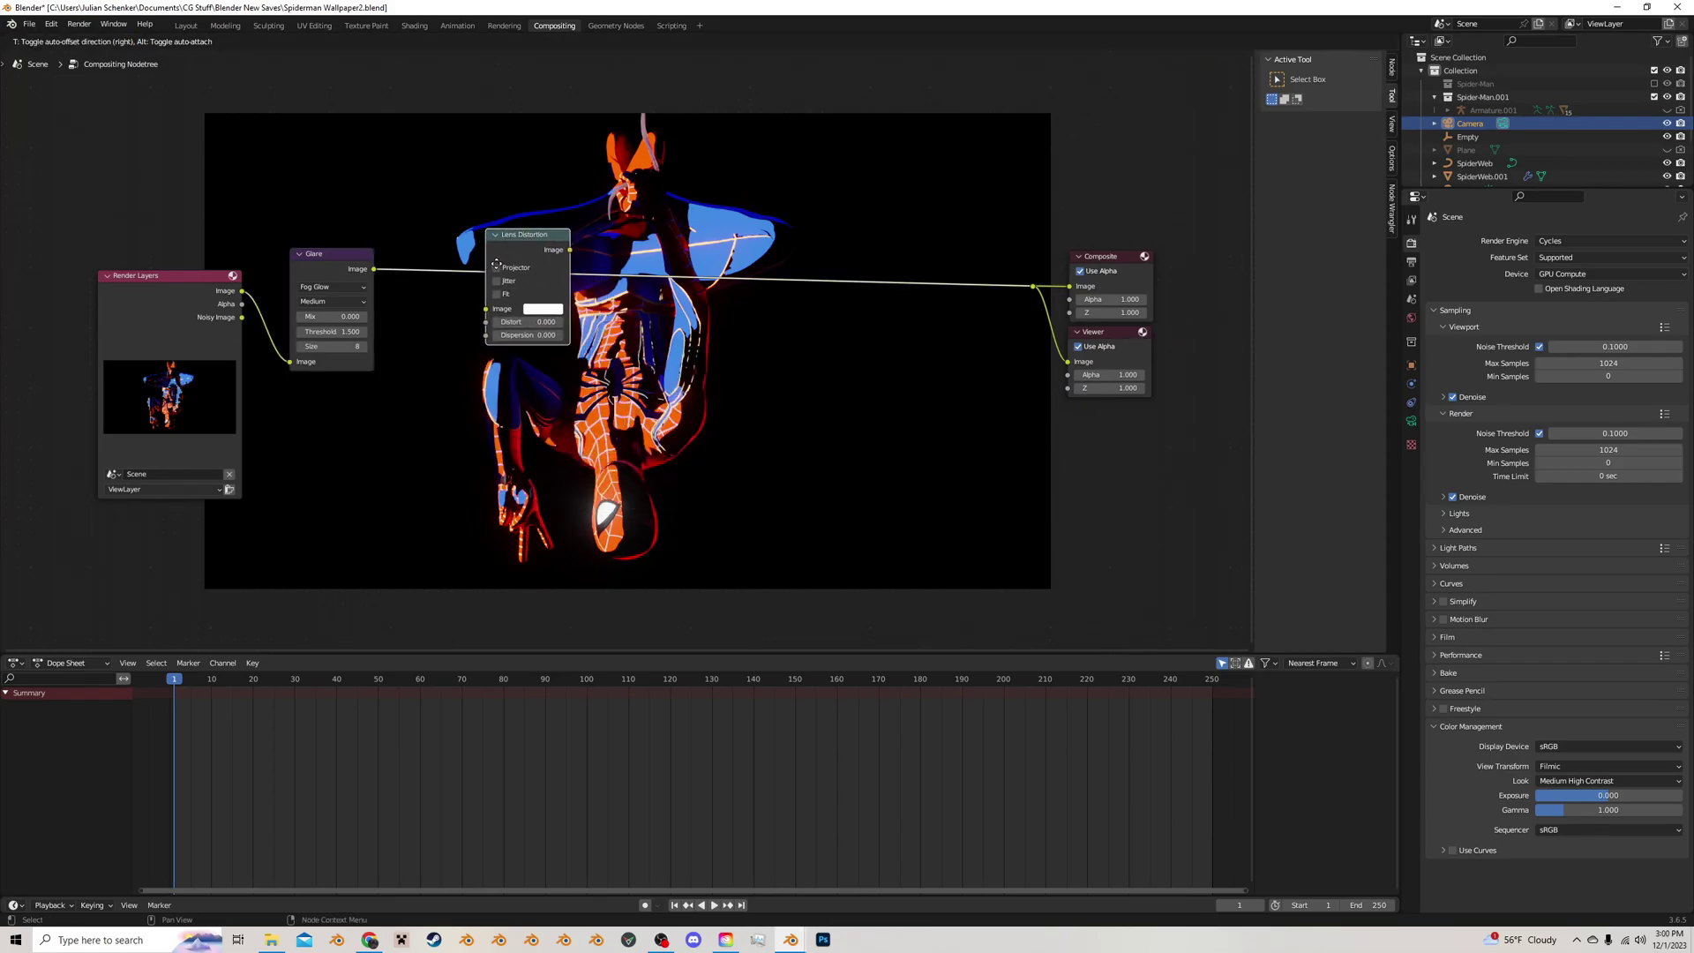
pyautogui.click(484, 269)
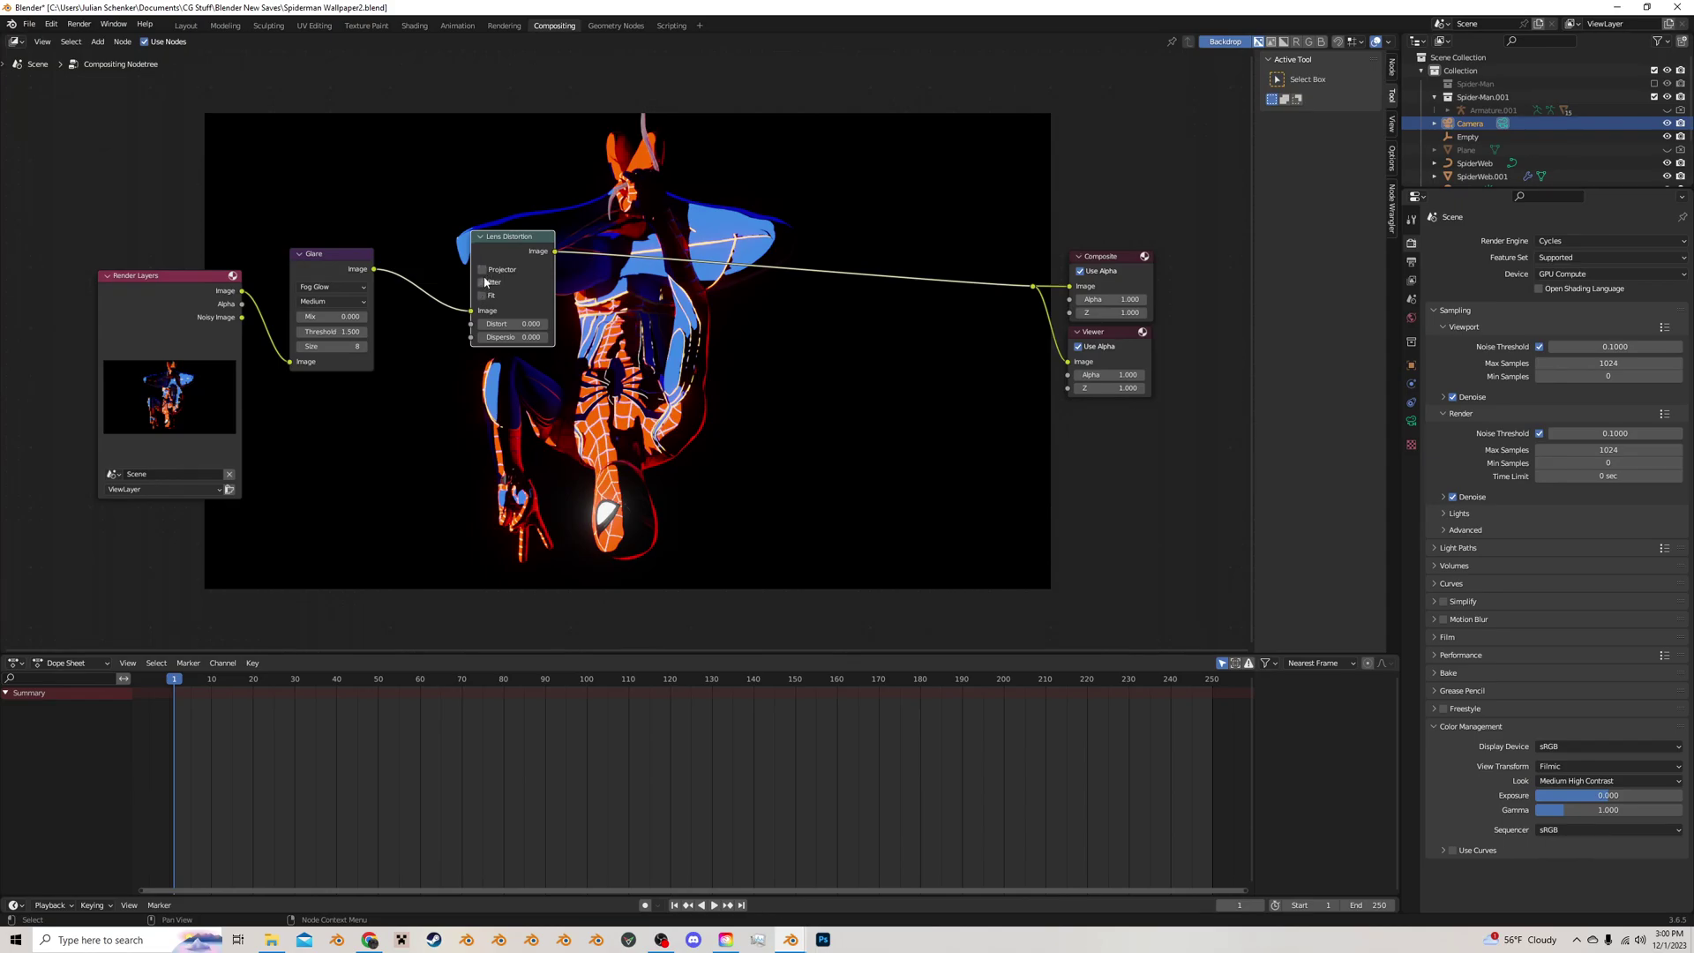
pyautogui.click(483, 270)
# Try raising the Lens Distortion node's dispersion in increments to 0.9
pyautogui.click(546, 338)
pyautogui.click(546, 337)
pyautogui.click(546, 338)
pyautogui.click(546, 338)
pyautogui.click(546, 337)
pyautogui.click(546, 337)
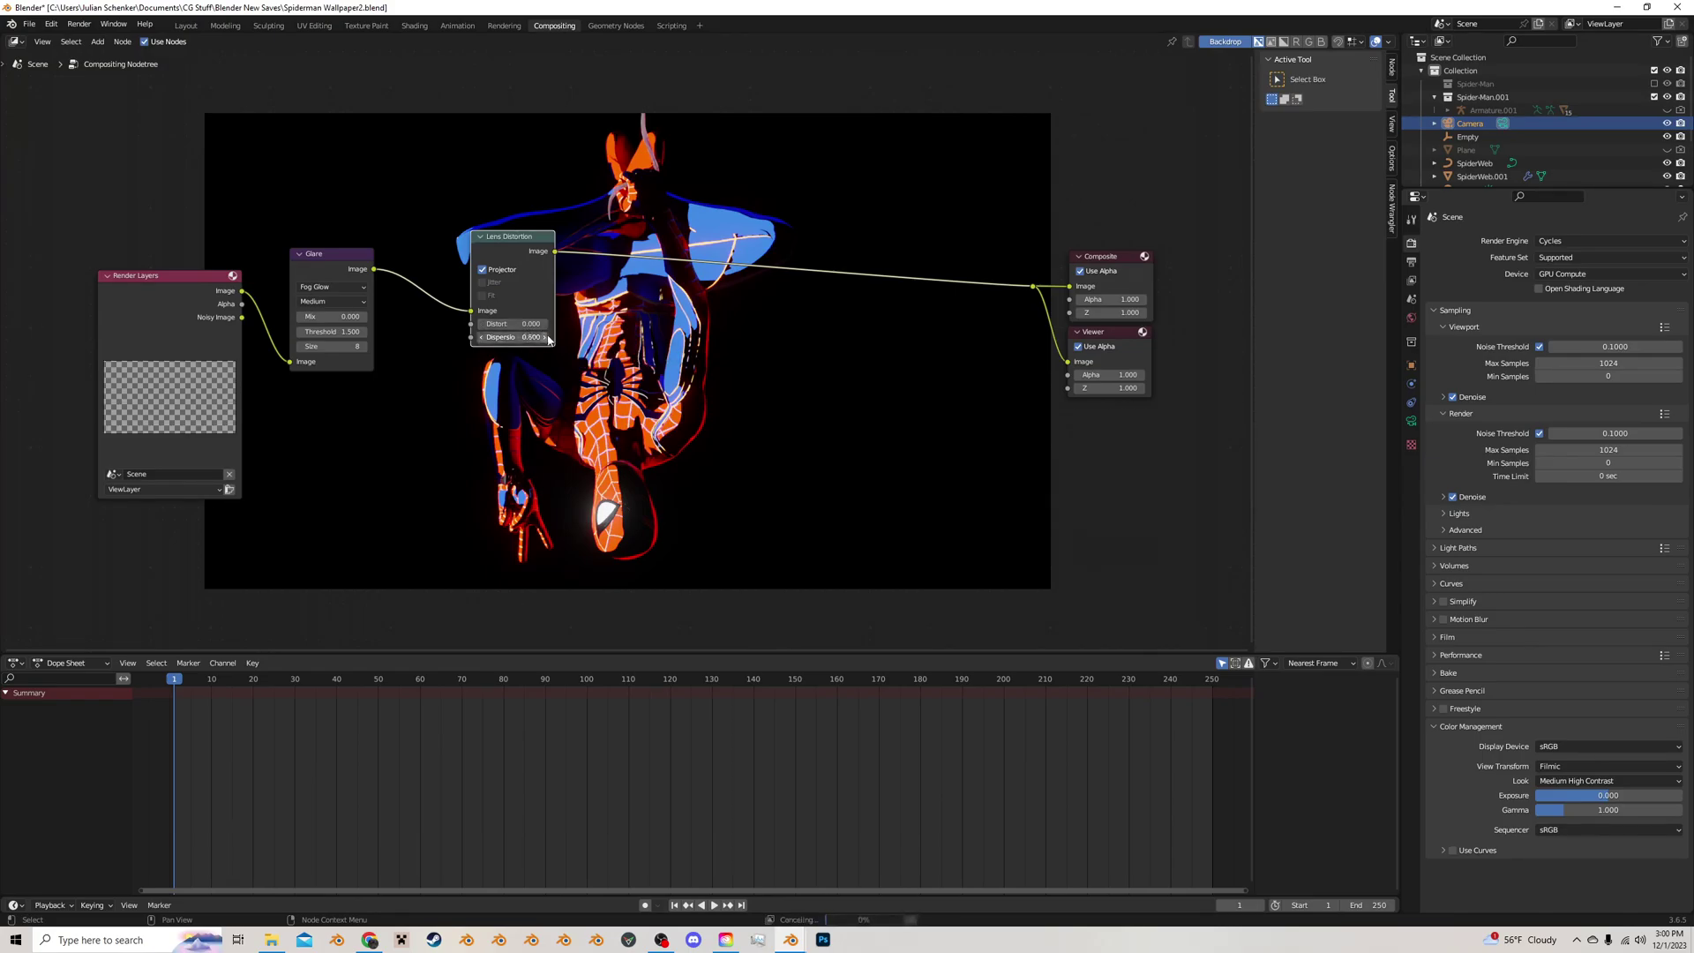
pyautogui.click(546, 338)
pyautogui.click(546, 338)
pyautogui.click(546, 338)
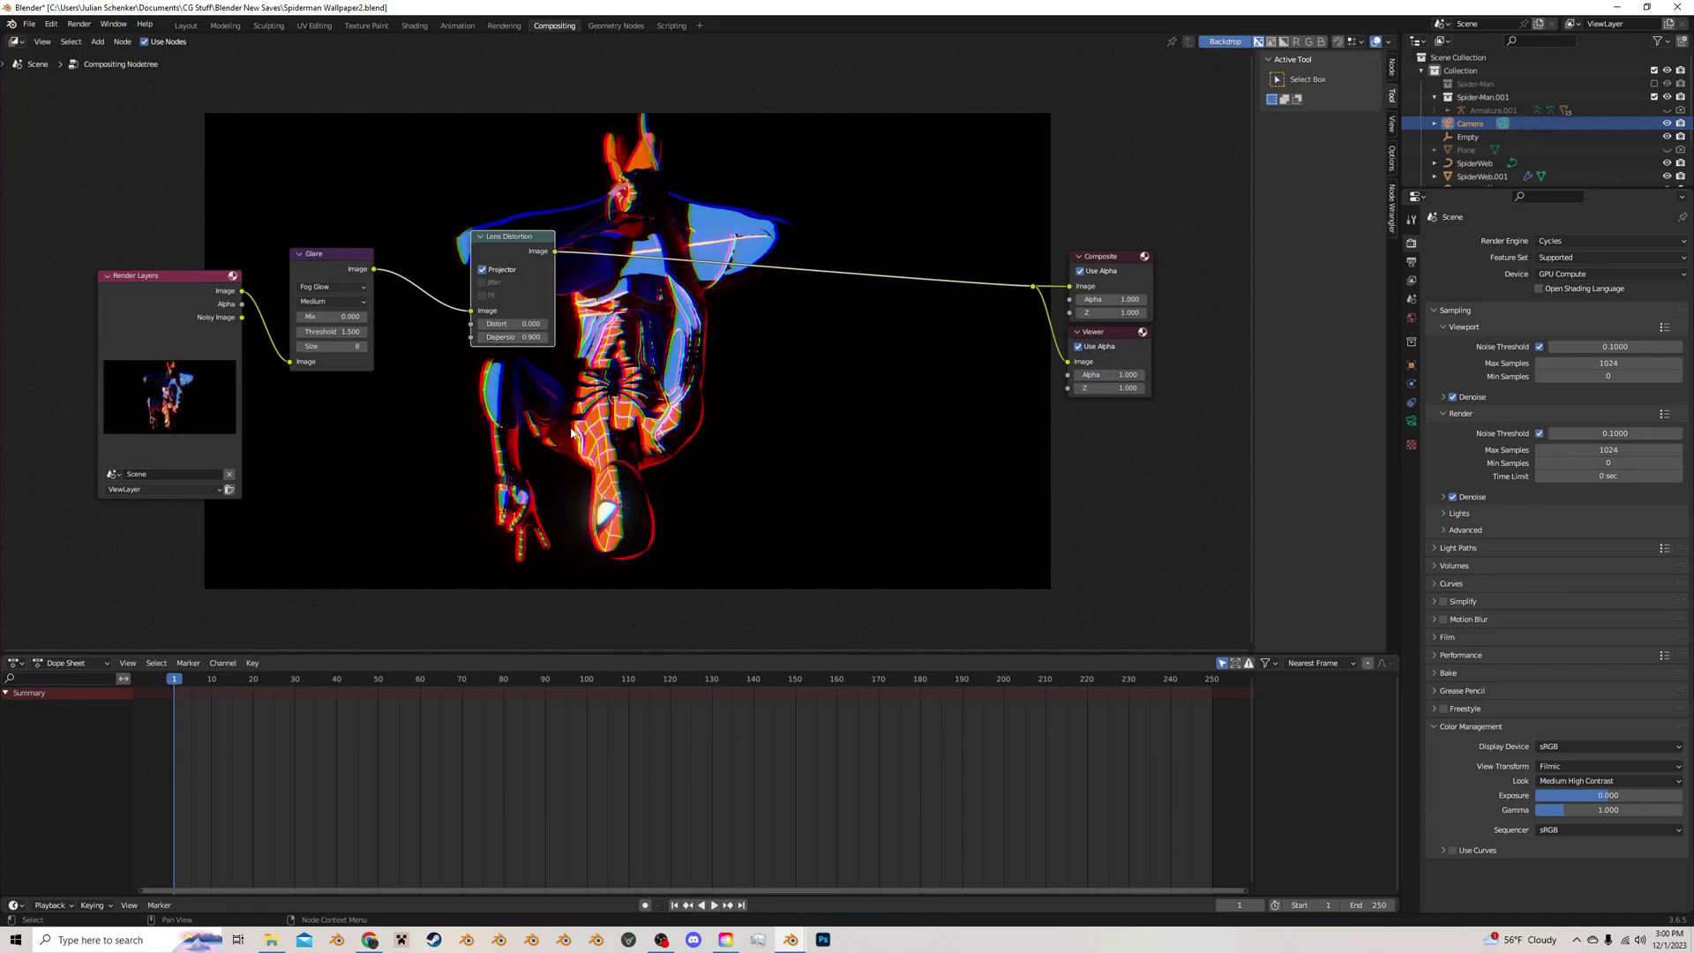
pyautogui.scroll(1, 599, 388)
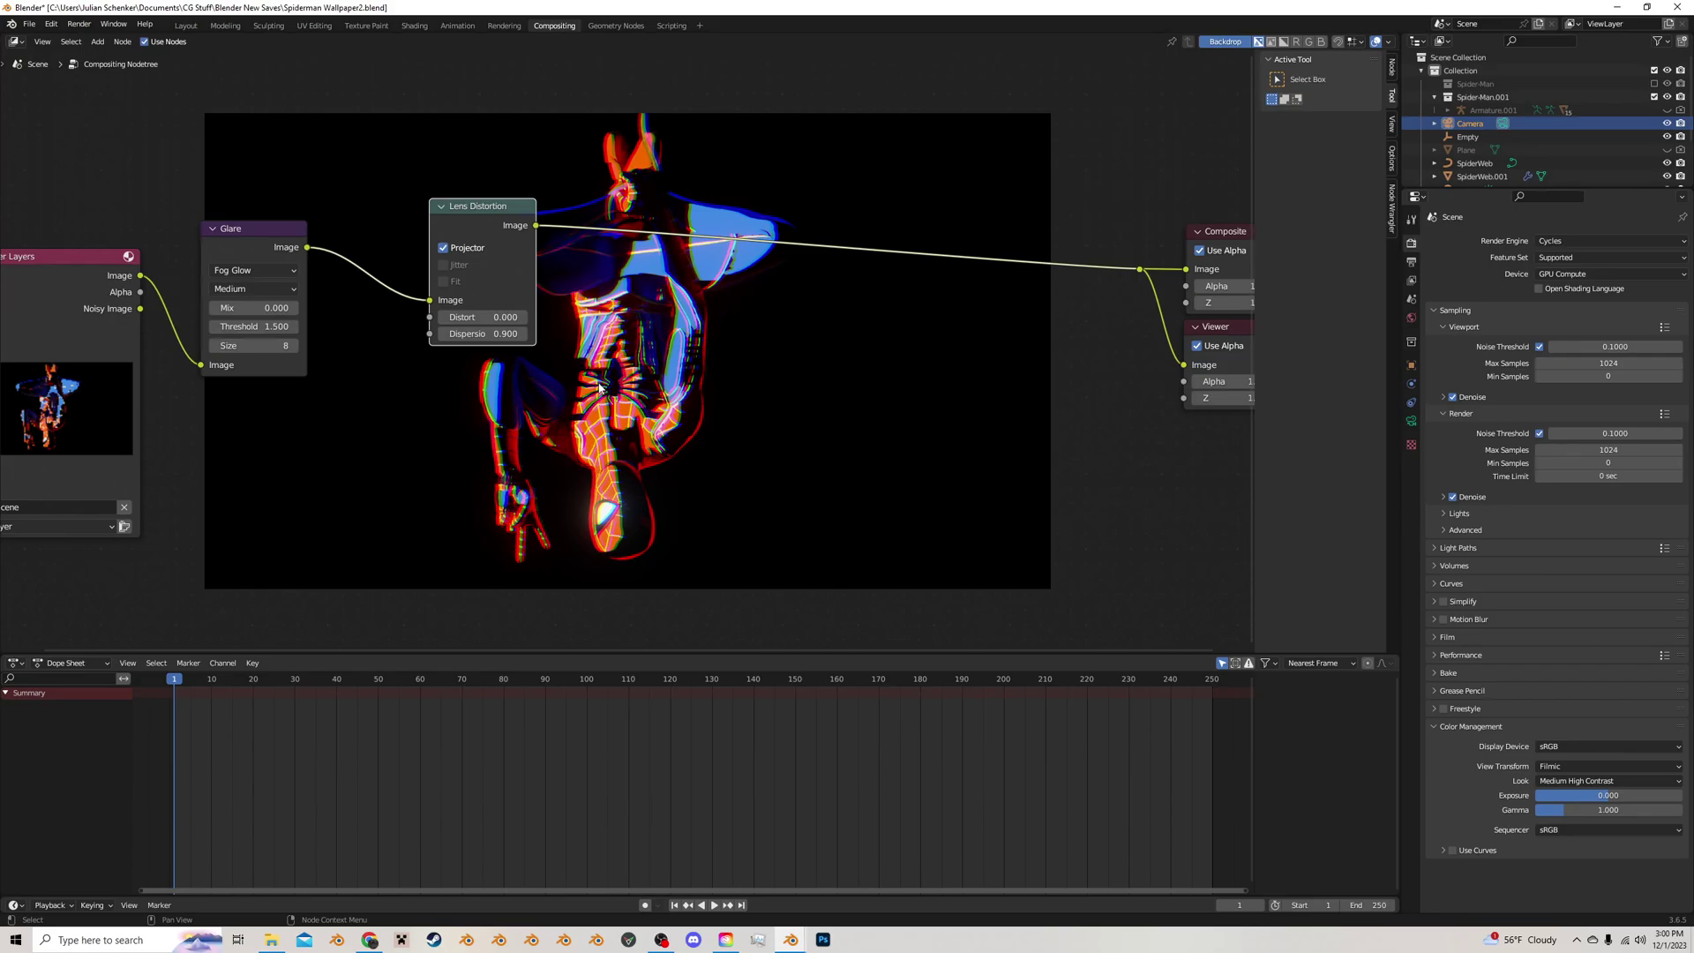
# Set the Lens Distortion node's dispersion to 0.2, after trying 0.3
pyautogui.doubleClick(480, 333)
pyautogui.press('BackSpace')
pyautogui.write('.3')
pyautogui.press('Return')
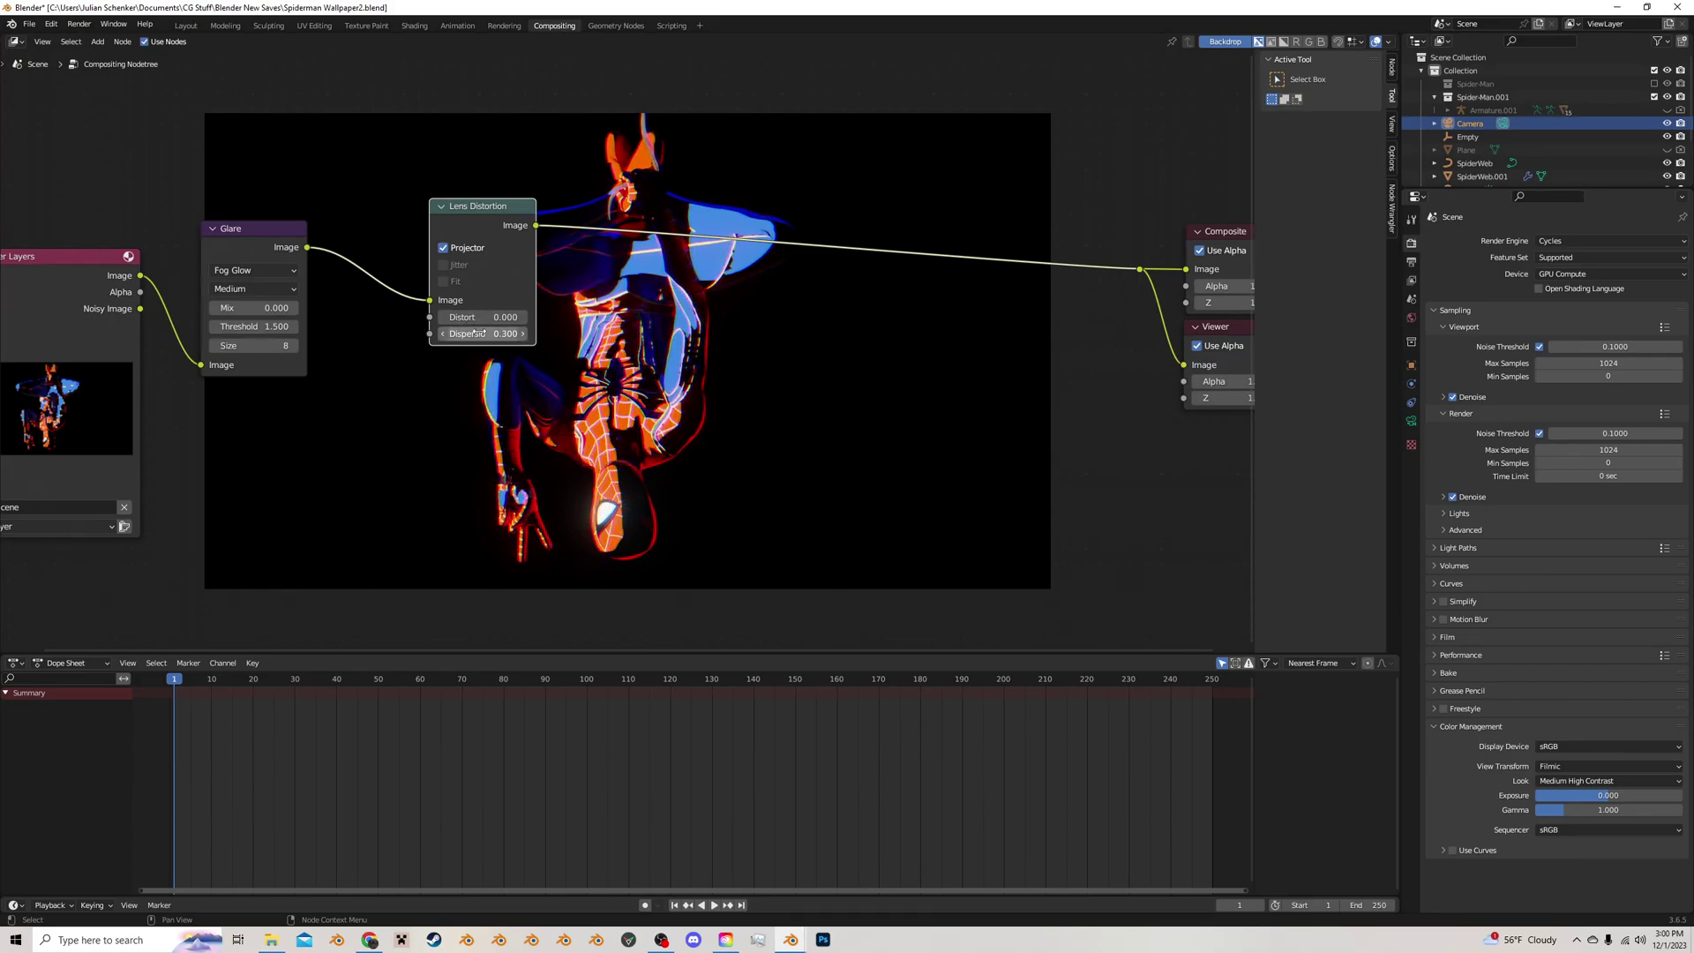
pyautogui.doubleClick(480, 332)
pyautogui.write('.2')
pyautogui.press('Return')
# Insert a second Lens Distortion node on the link after the first one, with its Fit option enabled
pyautogui.hotkey('shift', 'a')
pyautogui.click(663, 279)
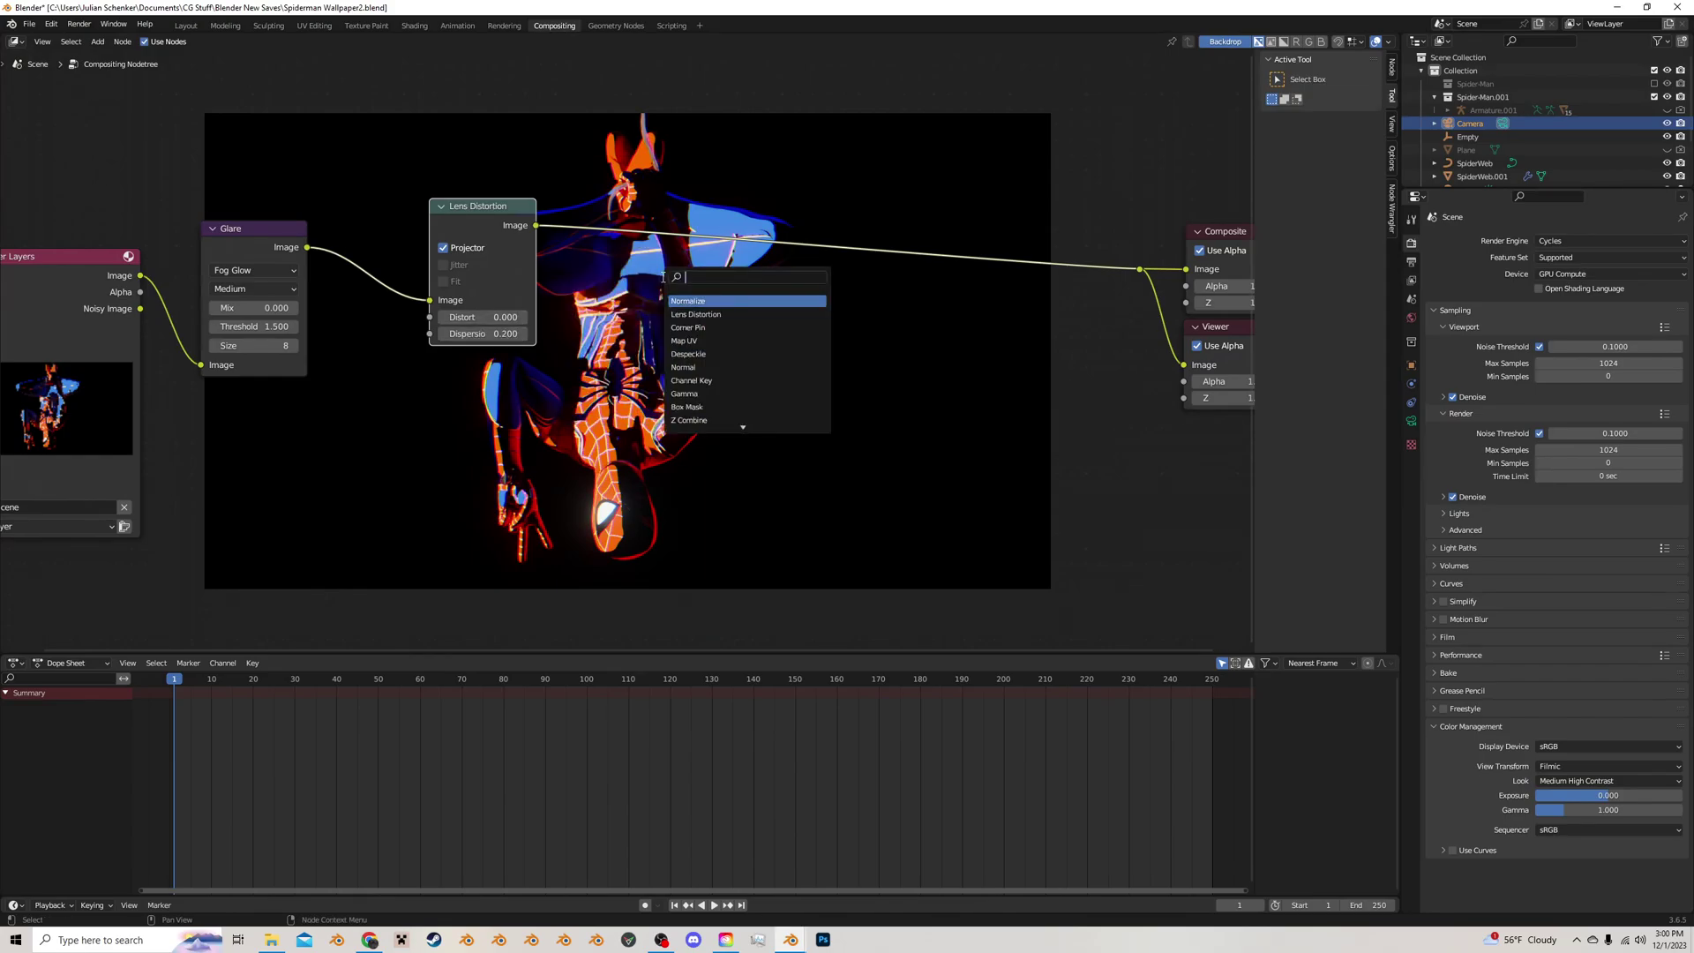
pyautogui.write('len')
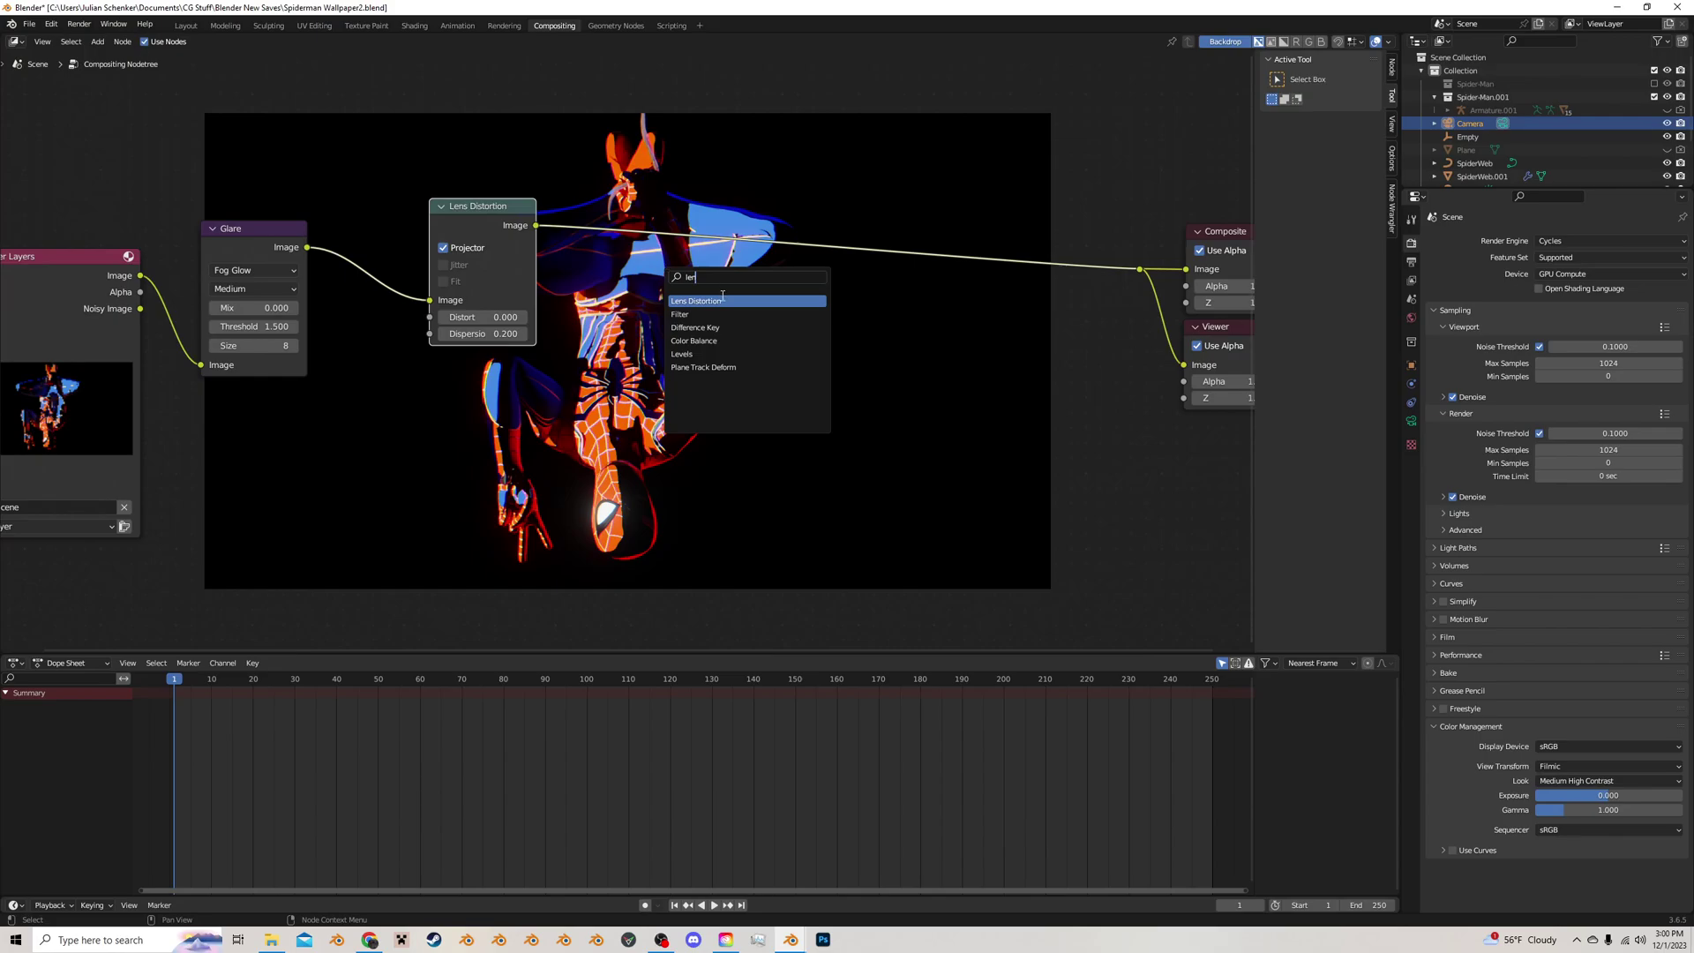
pyautogui.press('Return')
pyautogui.click(681, 203)
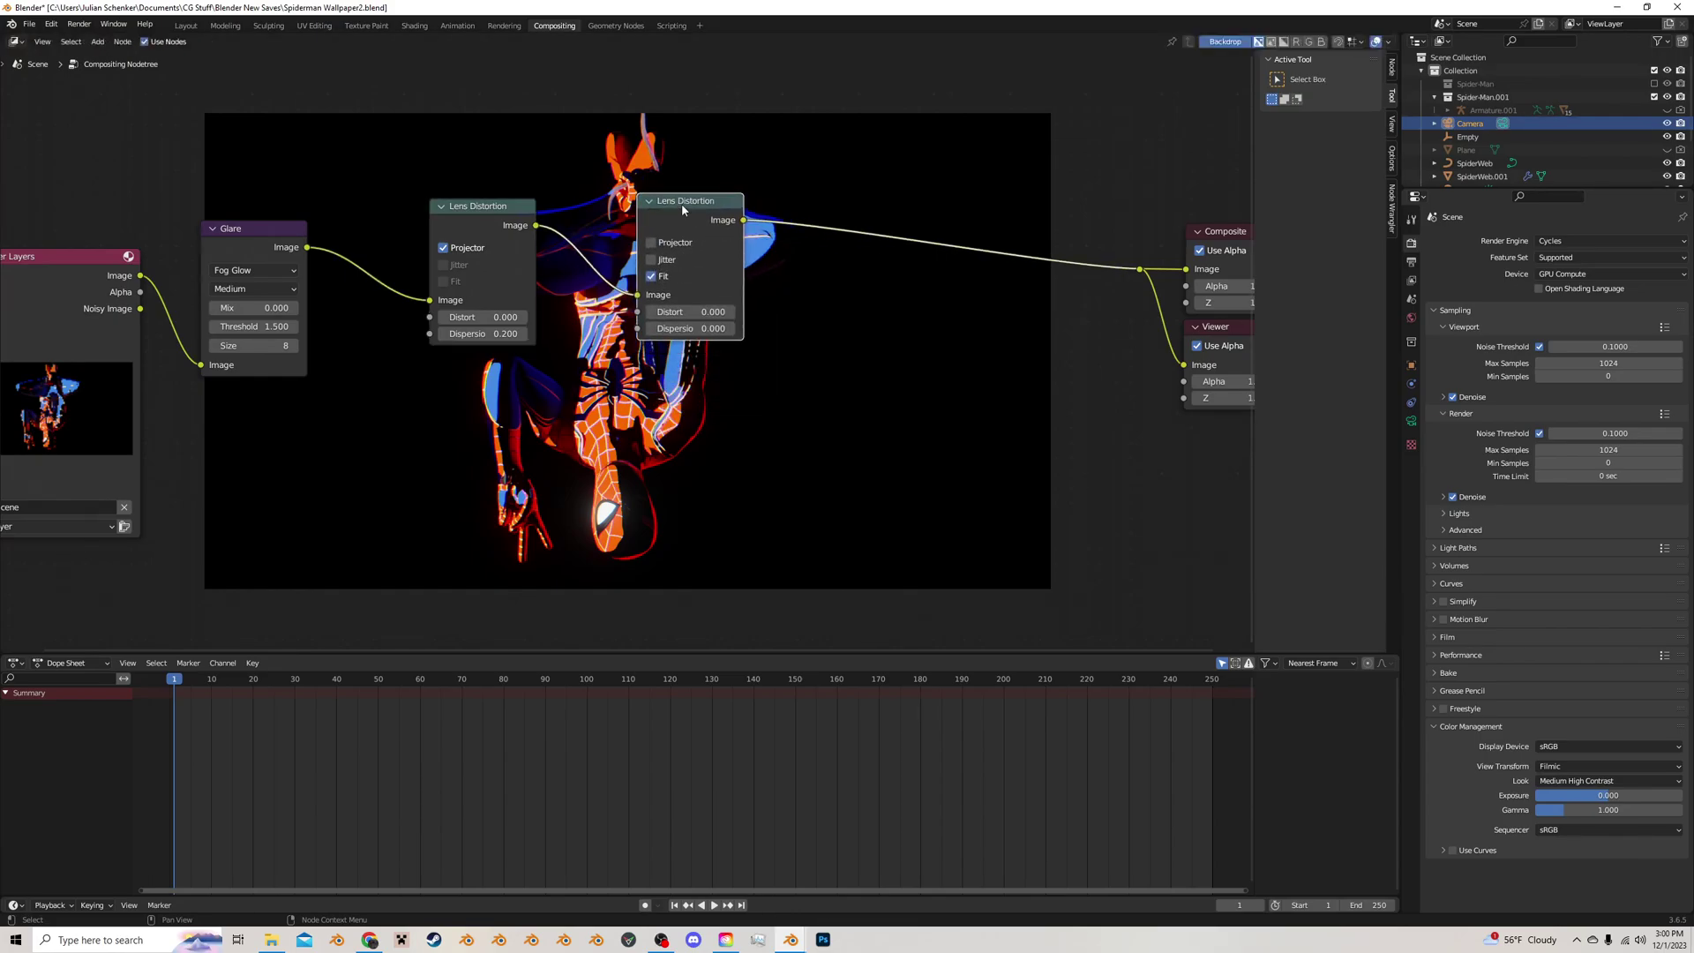
# Set both the distort and dispersion values of the second Lens Distortion node to 0.03
pyautogui.moveTo(679, 311); pyautogui.dragTo(679, 328)
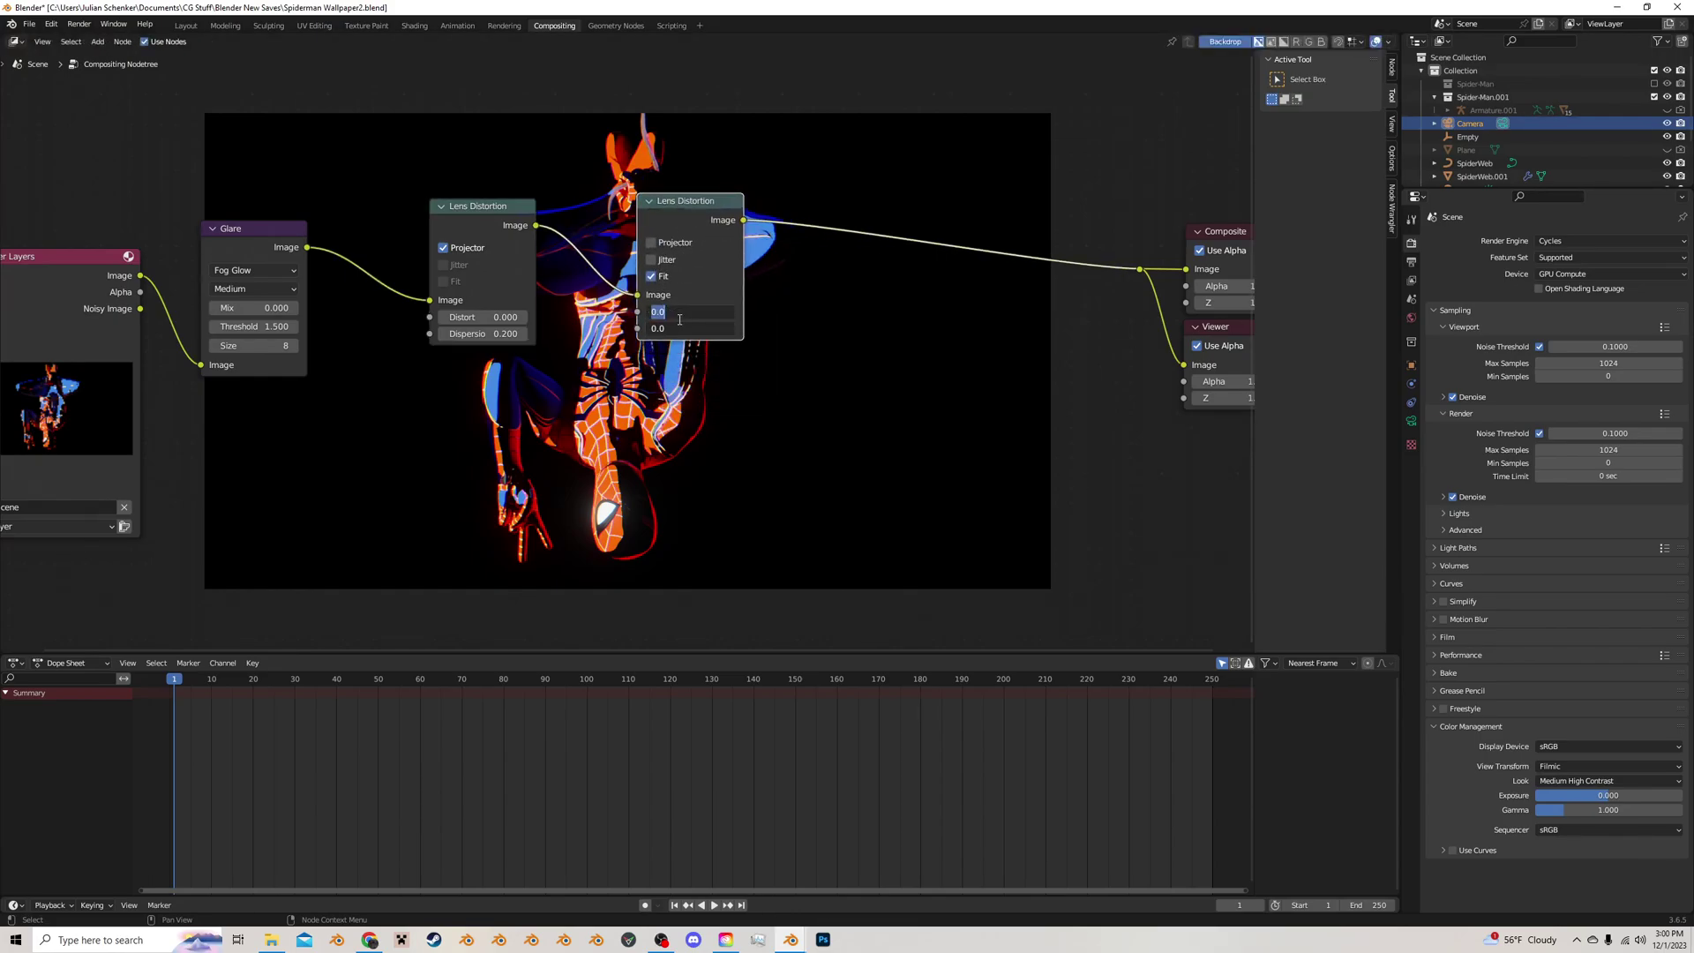
pyautogui.write('..0')
pyautogui.write('3')
pyautogui.press('Return')
# Try stronger effects on the second Lens Distortion node, including distort 0.1 and dispersion 1, and undo the dispersion change
pyautogui.moveTo(654, 315); pyautogui.dragTo(414, 311)
pyautogui.hotkey('ctrl', 'z')
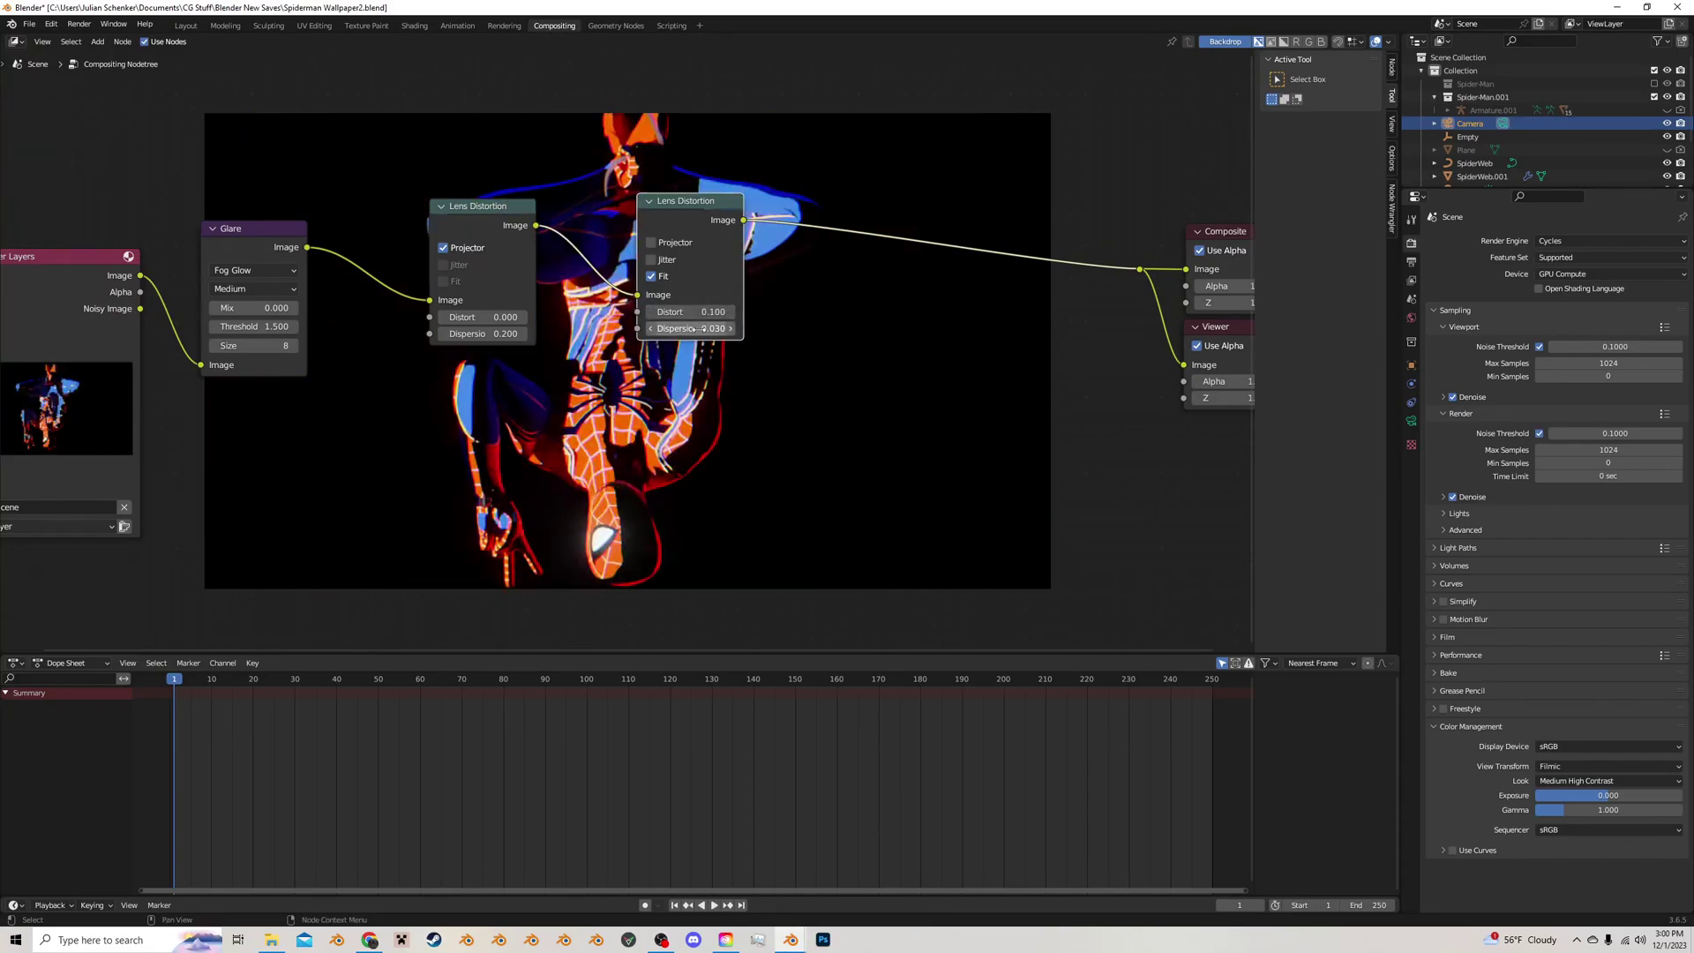
pyautogui.moveTo(703, 328); pyautogui.dragTo(829, 328)
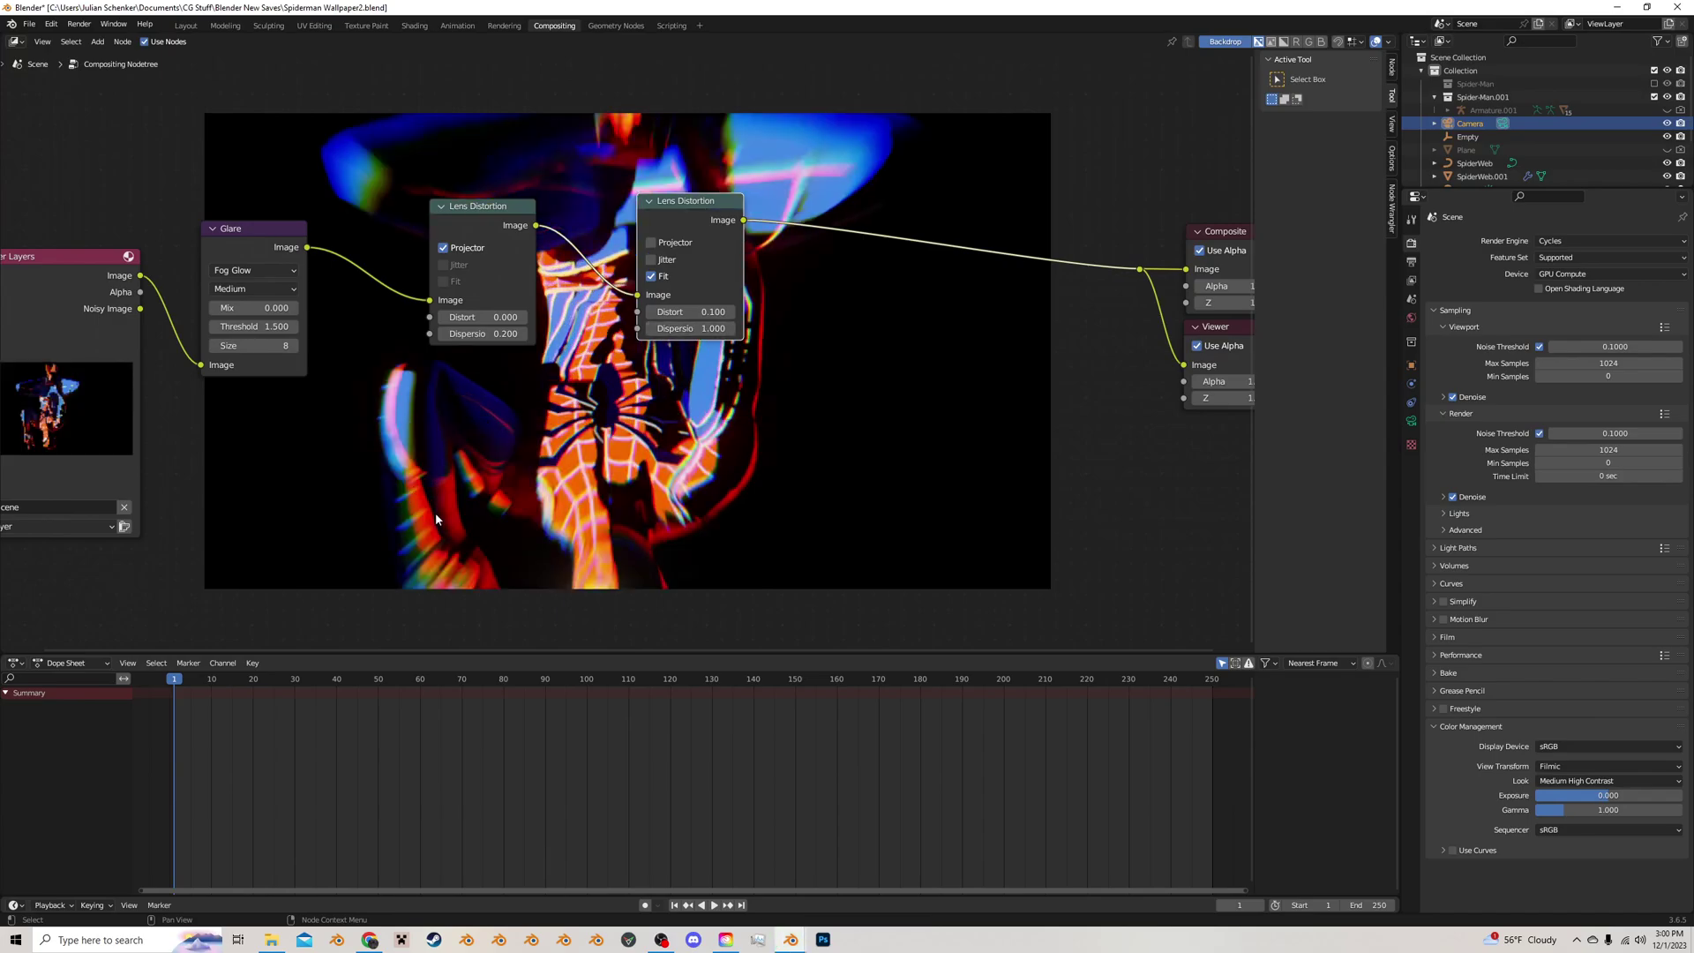
pyautogui.hotkey('ctrl', 'z')
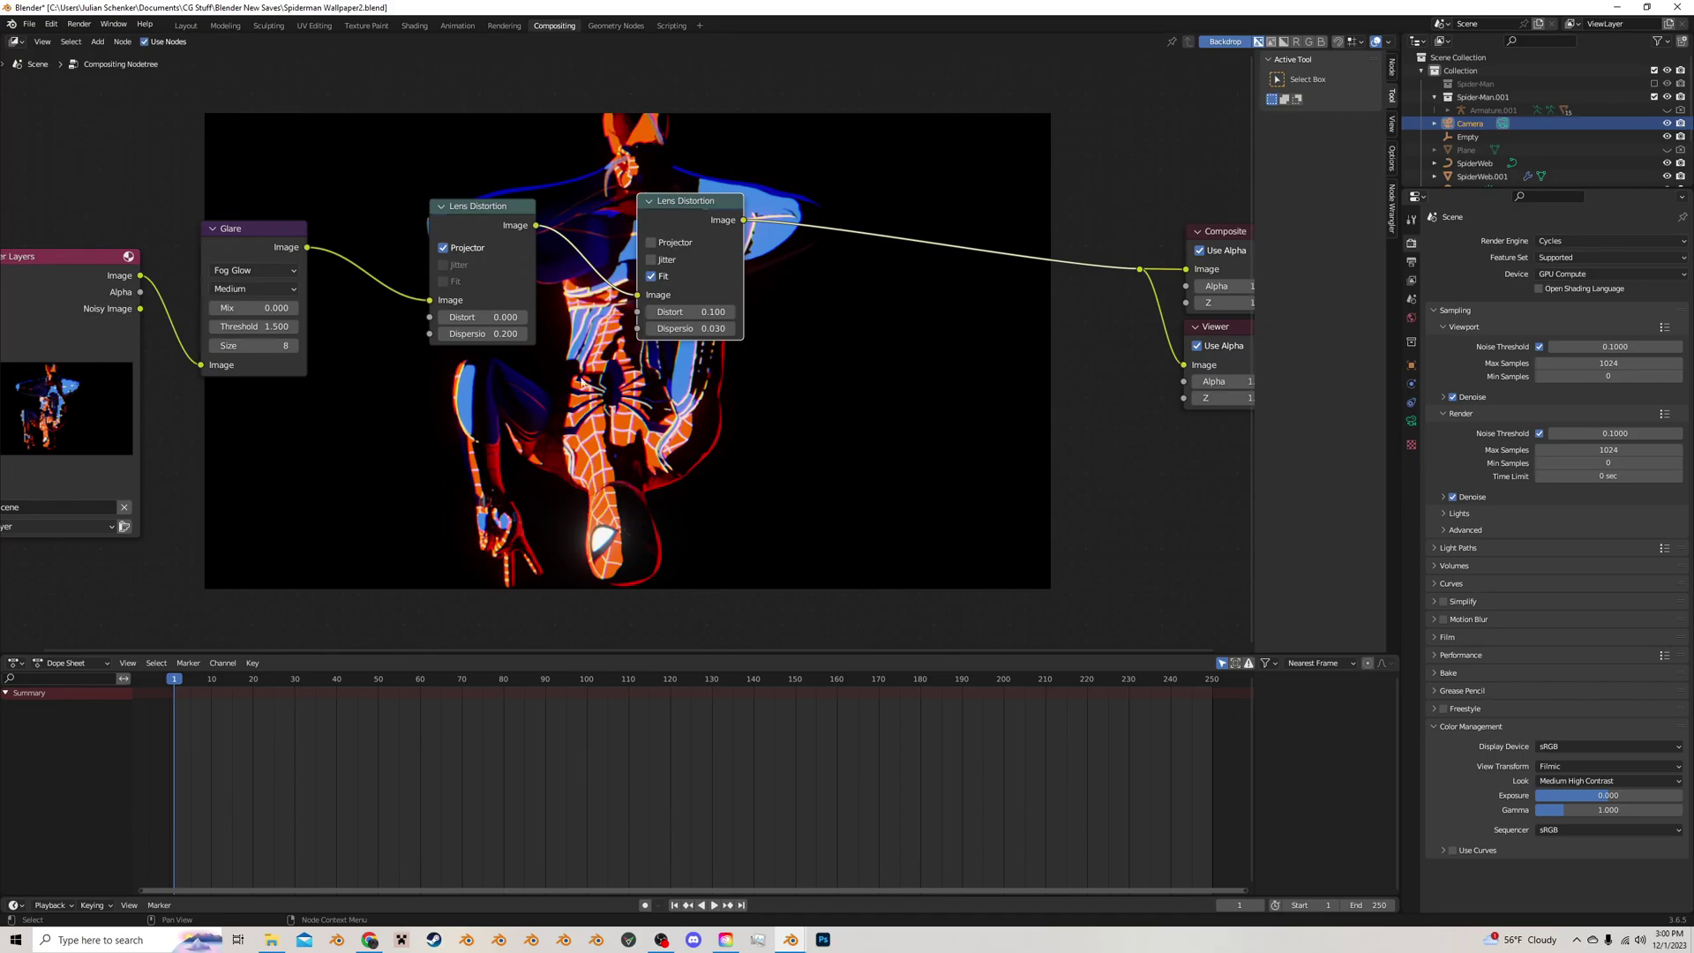
# Set the second Lens Distortion node's distort and dispersion values together to 0.02
pyautogui.moveTo(724, 325); pyautogui.dragTo(719, 318)
pyautogui.write('.02')
pyautogui.press('Return')
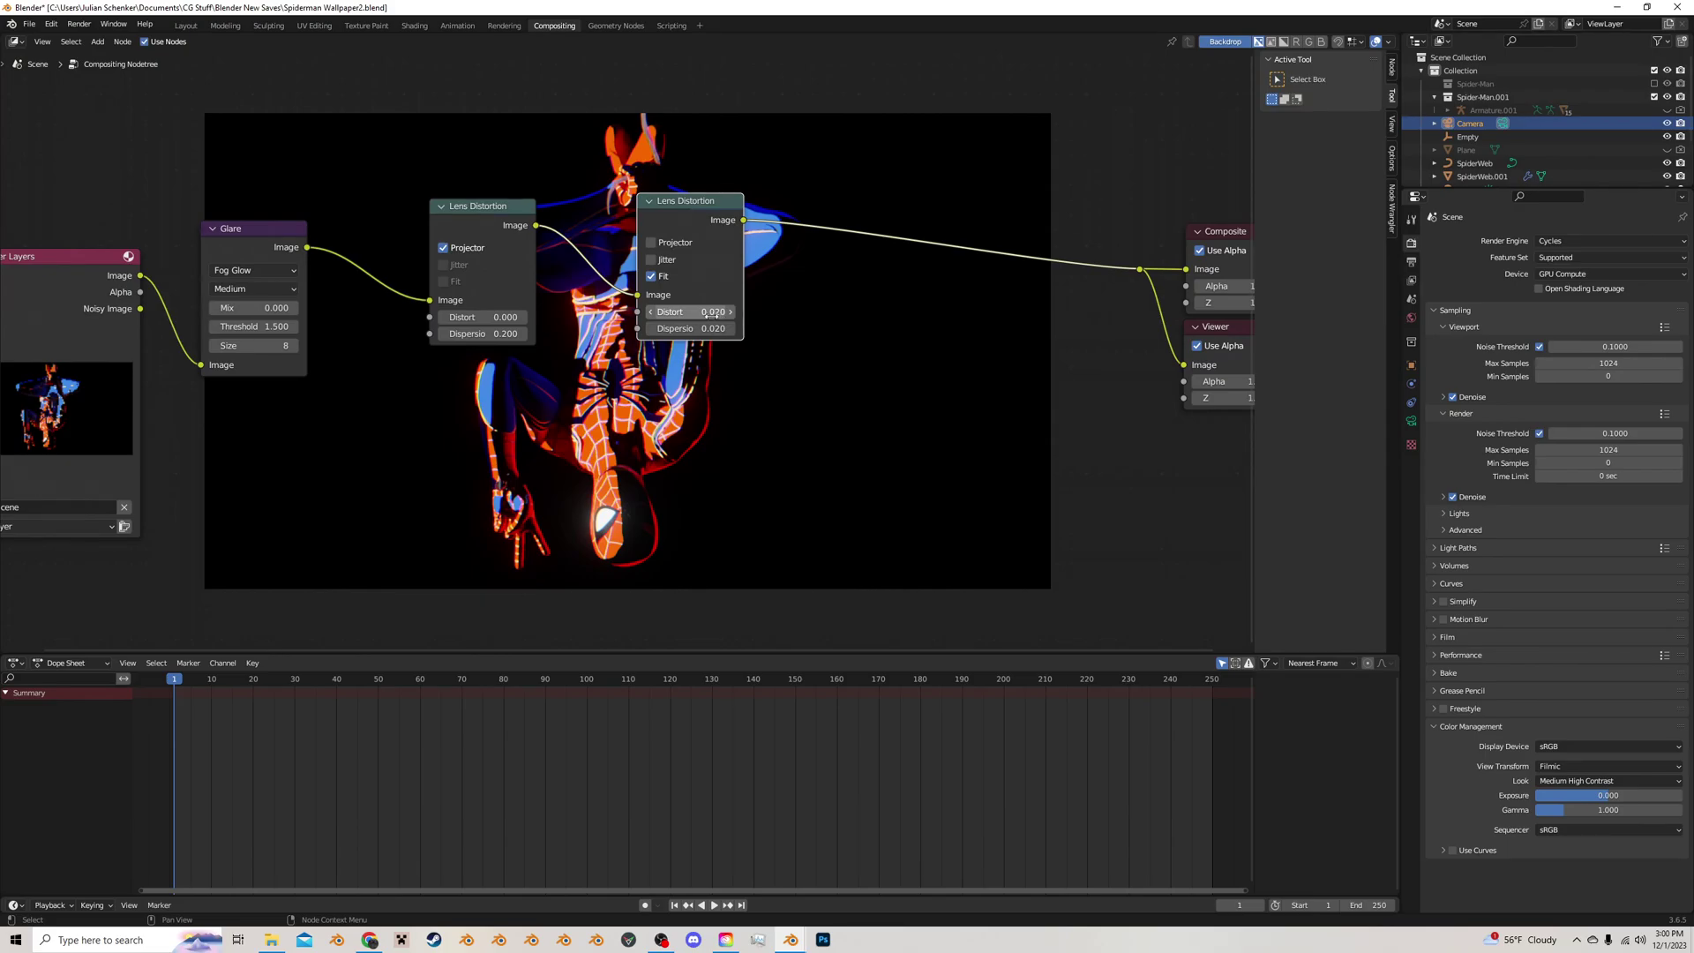
# Examine the composited Spider-Man image in an enlarged render window, close that window, and view the backdrop clear of the nodes
pyautogui.scroll(-4, 711, 315)
pyautogui.moveTo(712, 308); pyautogui.dragTo(745, 249, button='middle')
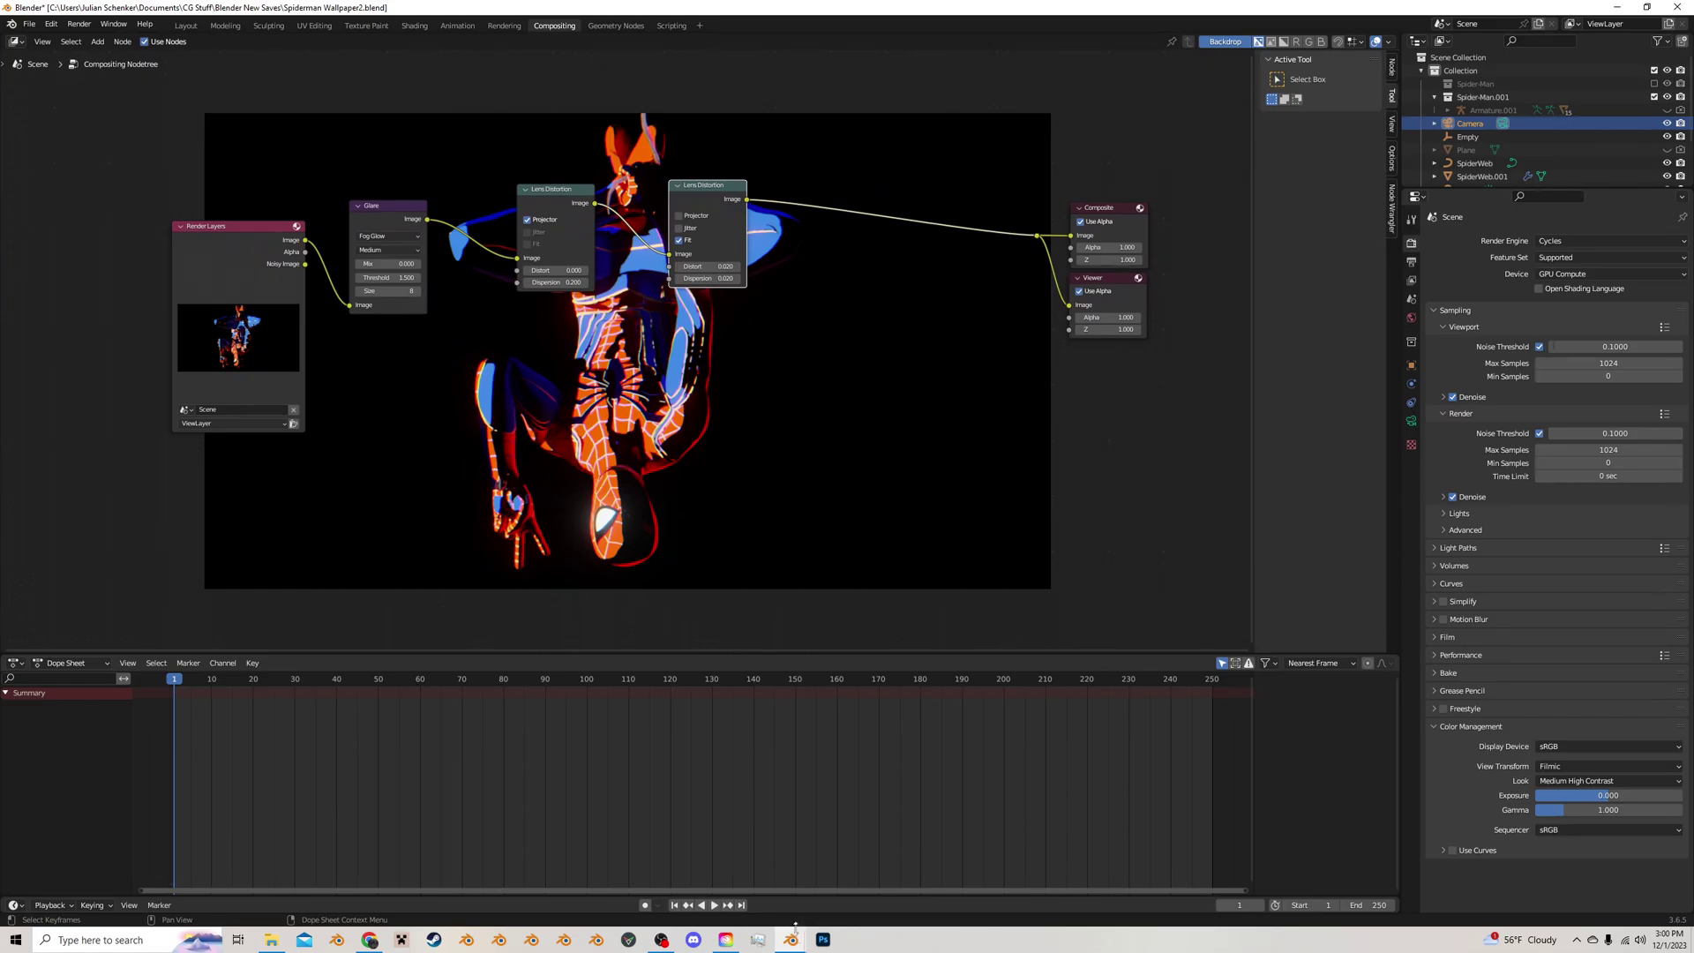
pyautogui.moveTo(794, 935)
pyautogui.click(865, 848)
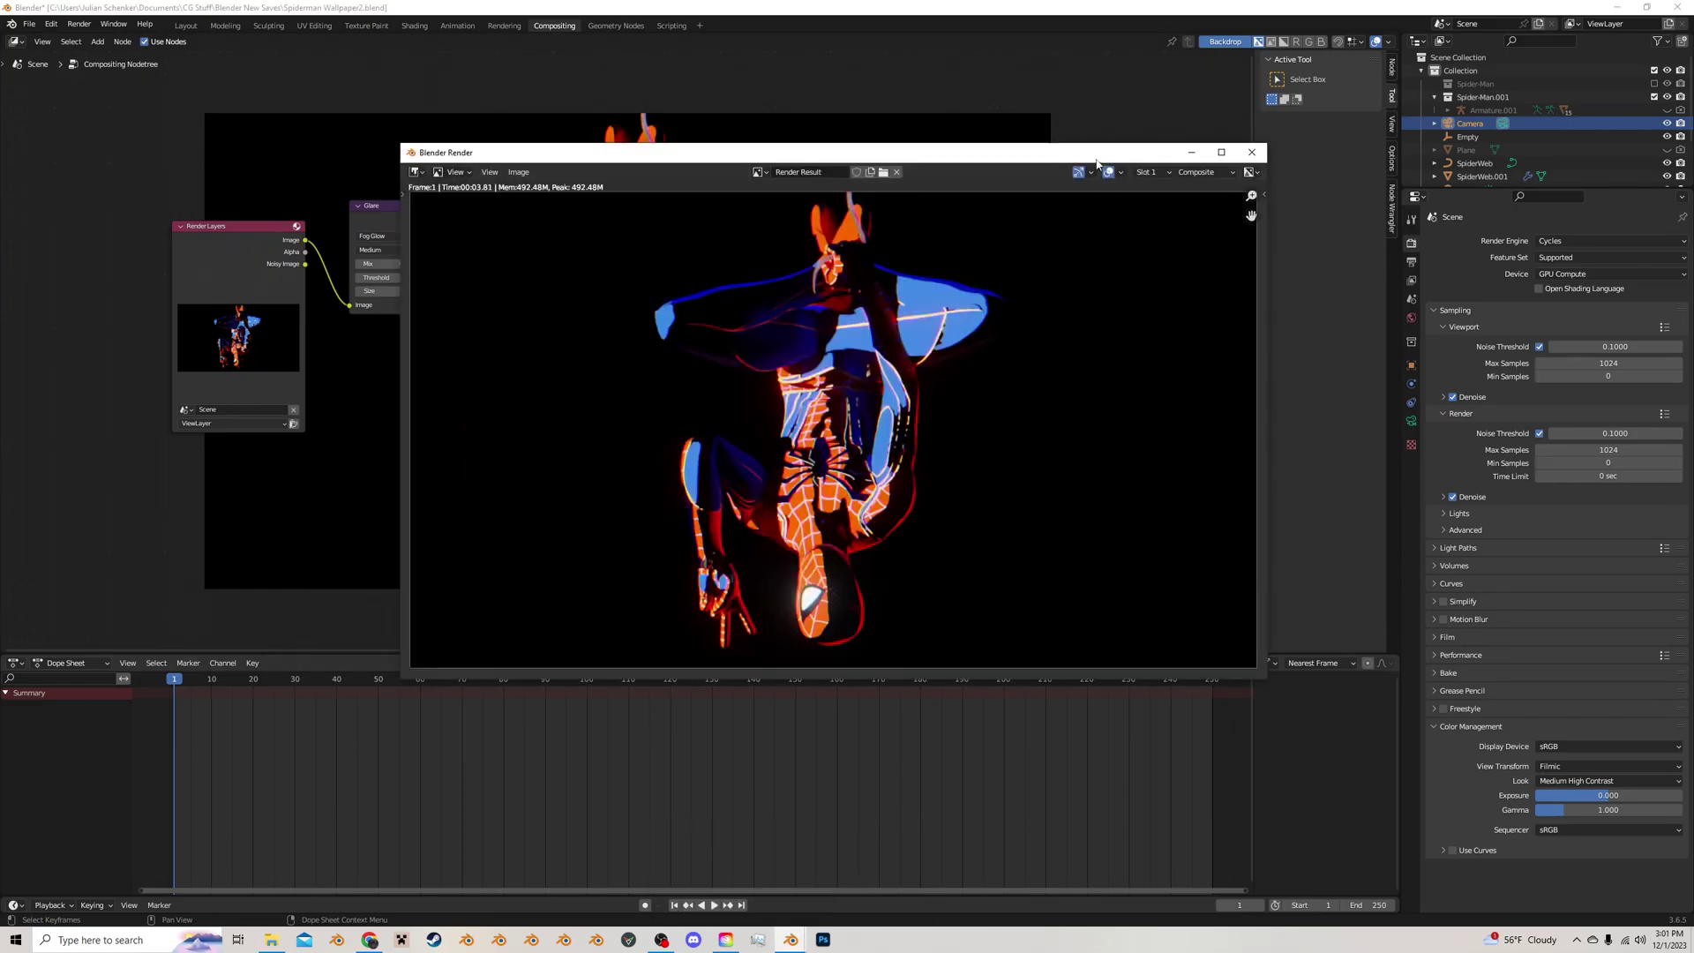
pyautogui.moveTo(1096, 163); pyautogui.dragTo(961, 134)
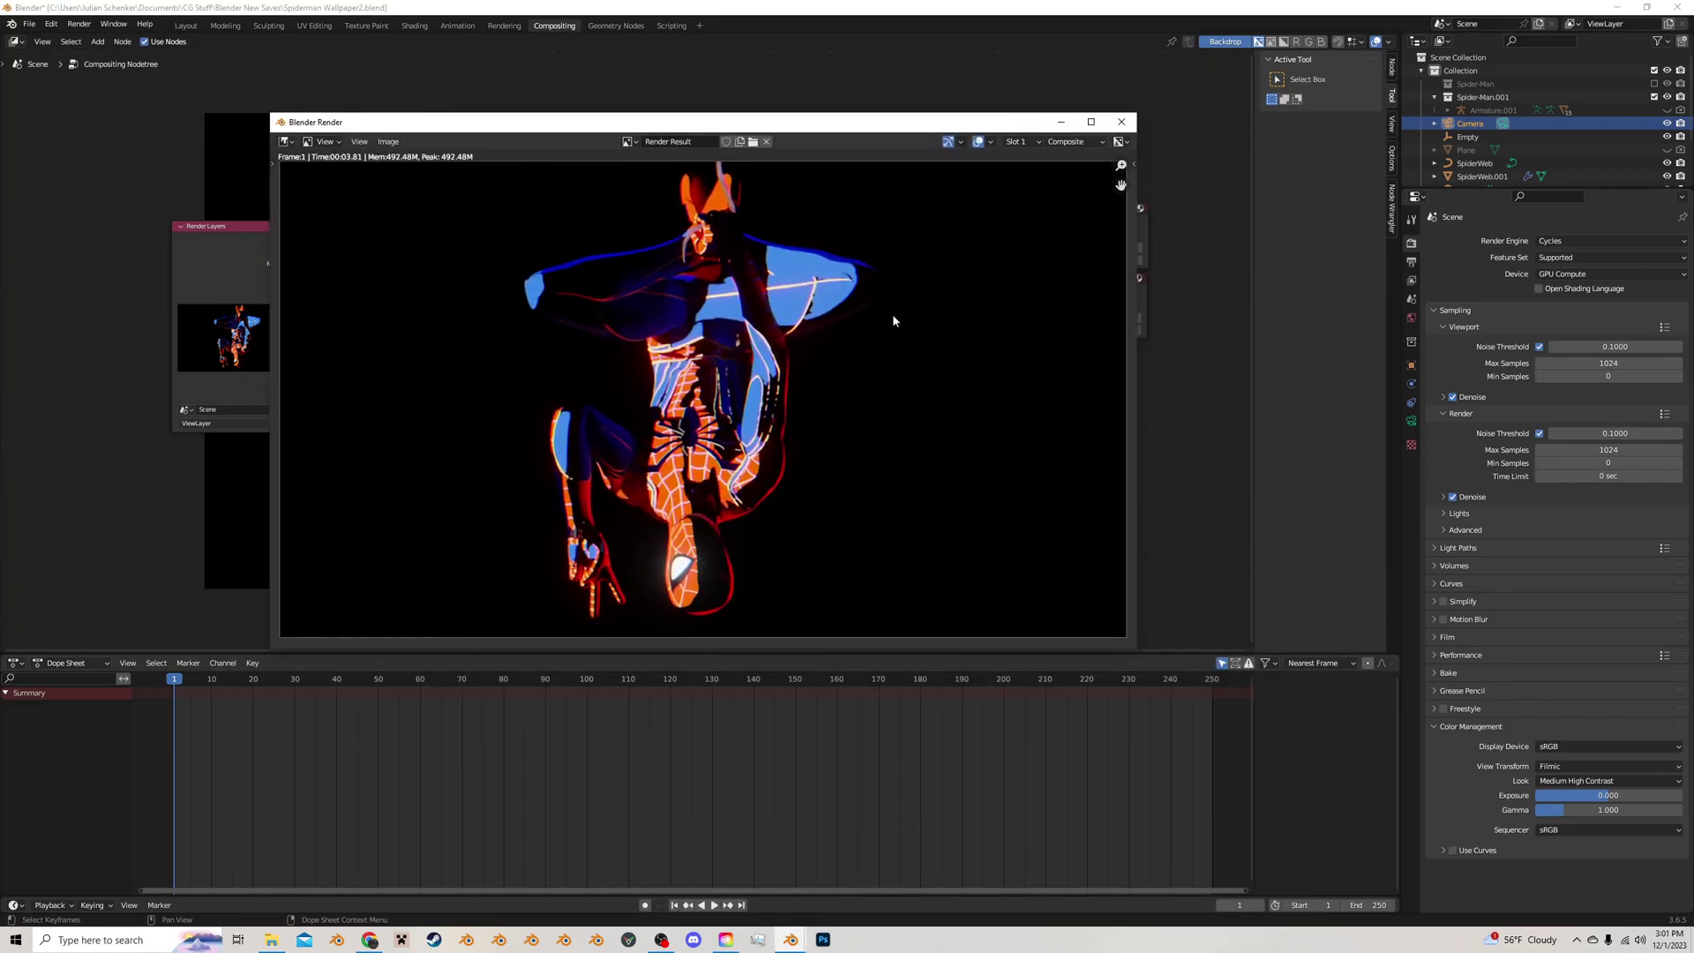
pyautogui.moveTo(1134, 650); pyautogui.dragTo(1342, 822)
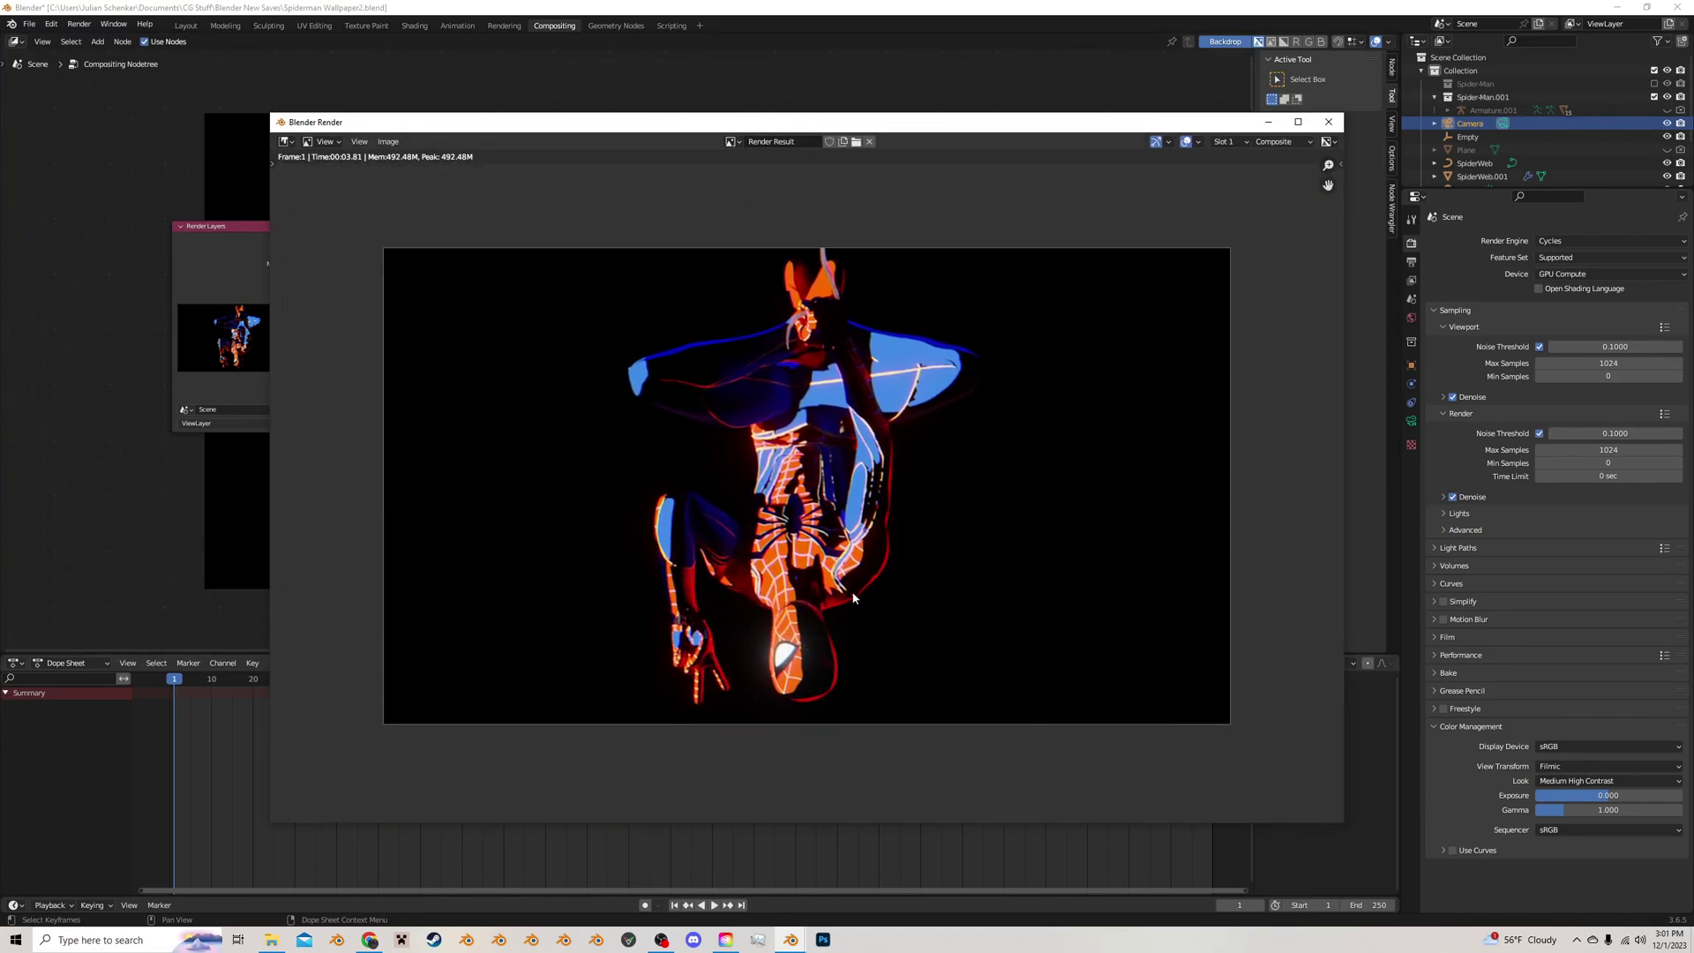
pyautogui.scroll(2, 855, 600)
pyautogui.scroll(-2, 855, 601)
pyautogui.click(1328, 122)
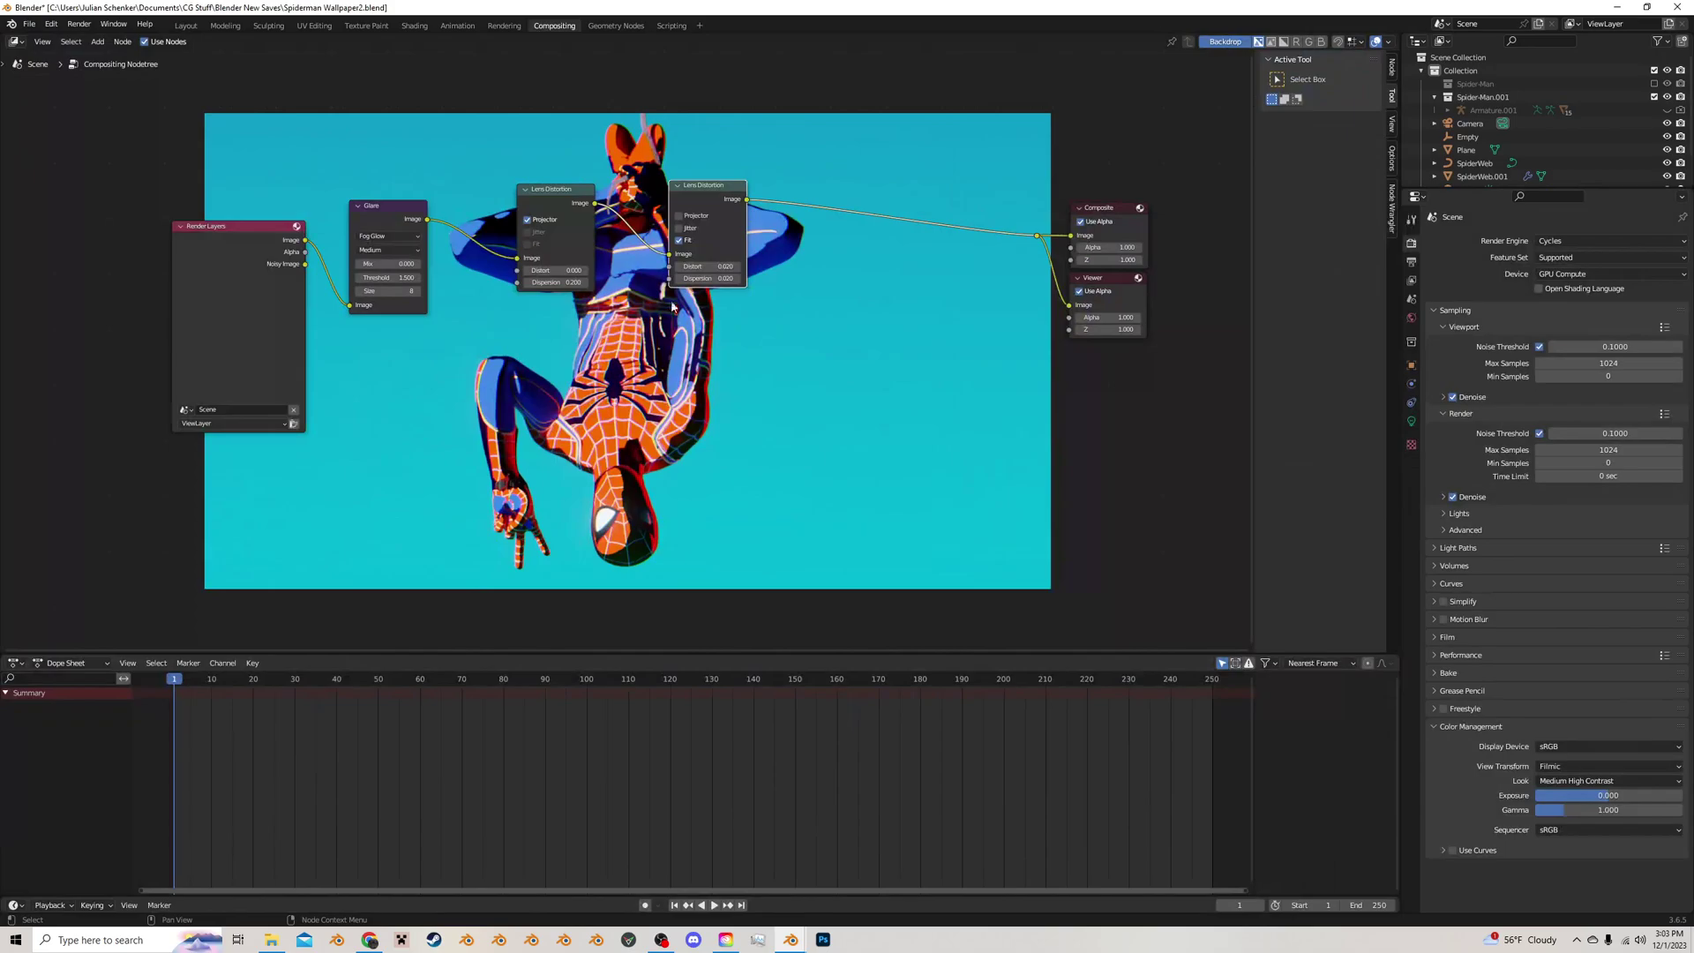
pyautogui.moveTo(674, 326); pyautogui.dragTo(601, 178, button='middle')
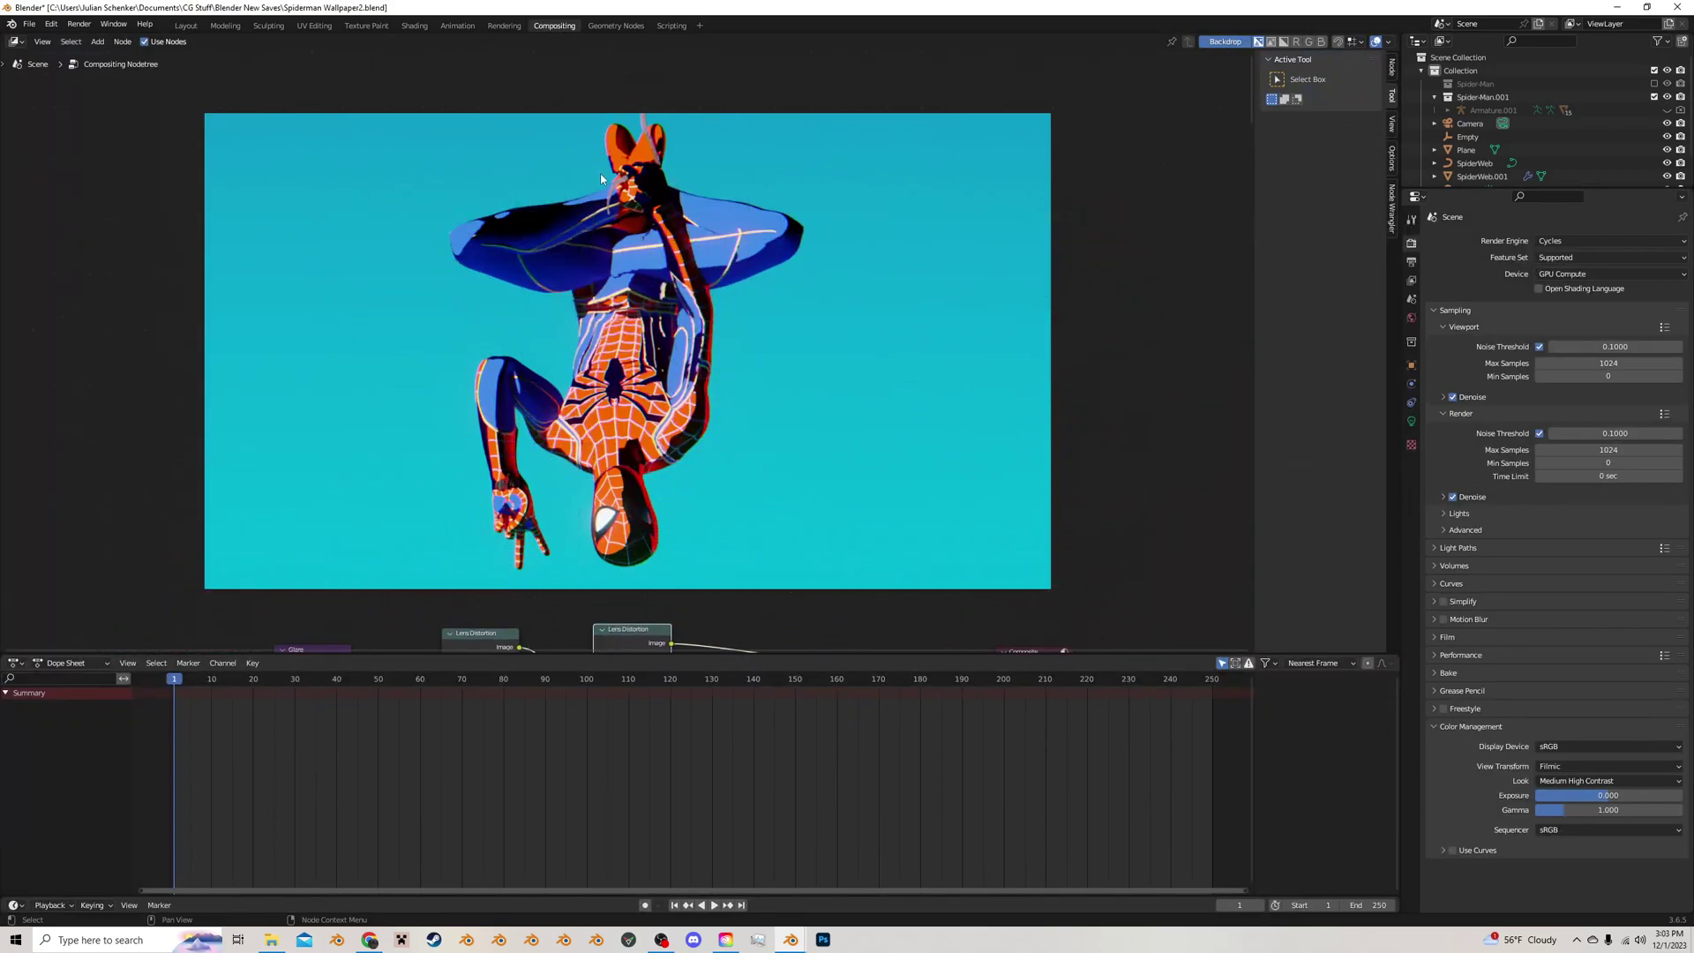